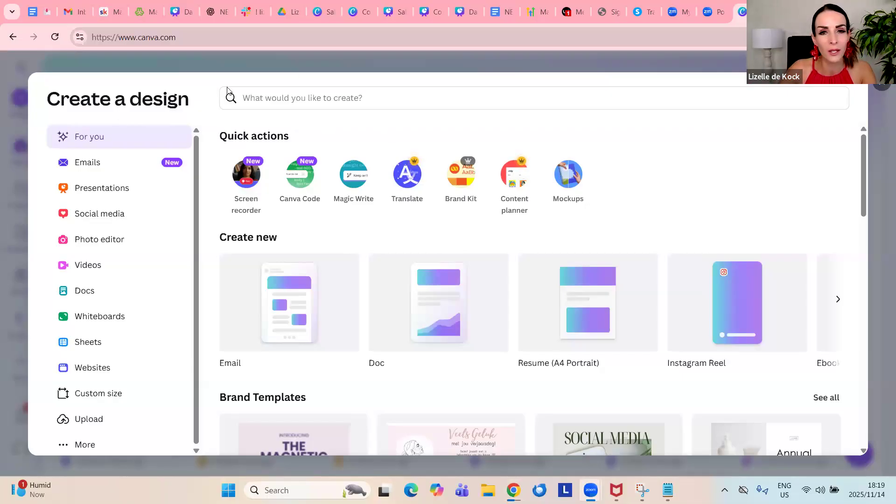
Try to find an e-book format by searching the new-design types for "e-book"
{"action": "left_click", "coordinate": [294, 61]}
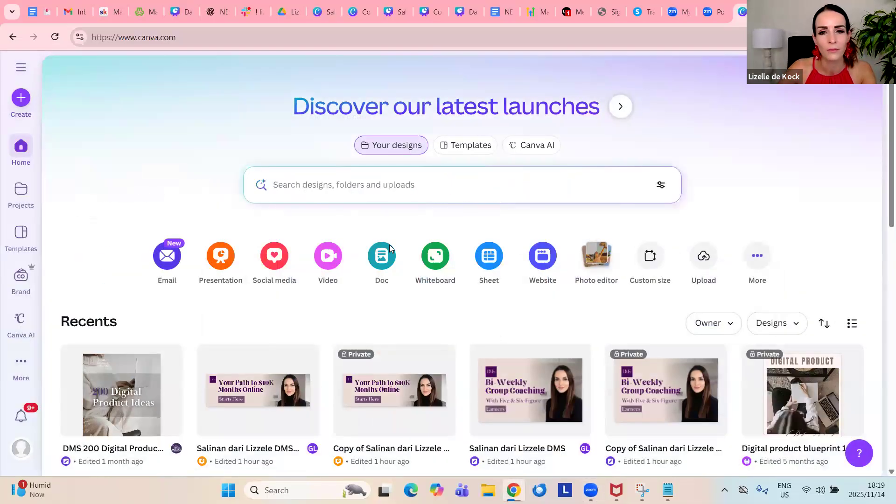
{"action": "left_click", "coordinate": [20, 99]}
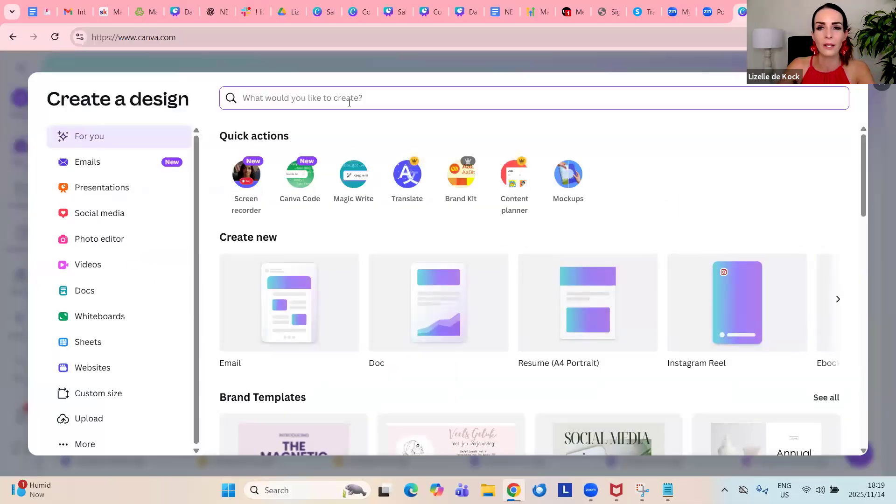
{"action": "type", "text": "e-"}
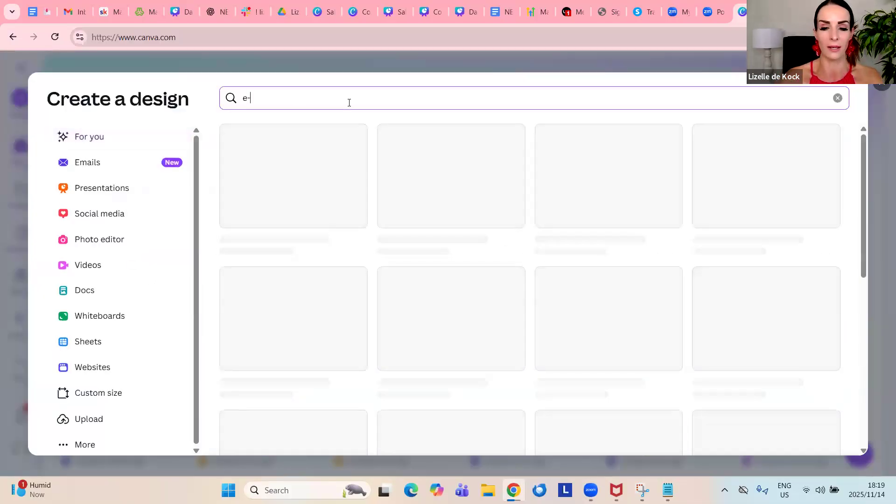
{"action": "type", "text": "book"}
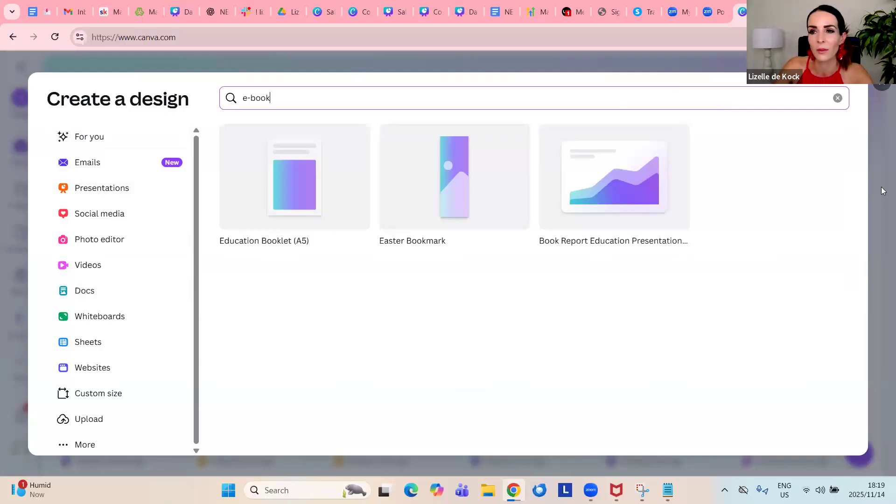
{"action": "key", "text": "Escape"}
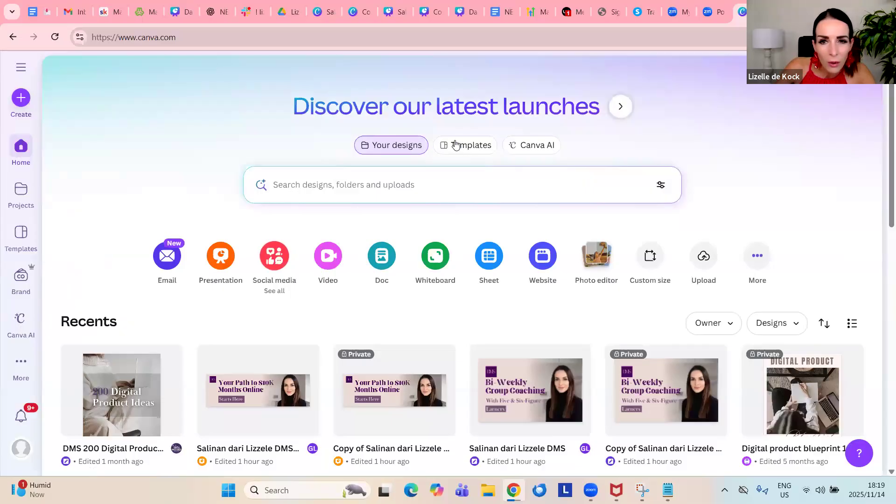
Open the template library and look through its categories and suggested designs
{"action": "left_click", "coordinate": [480, 150]}
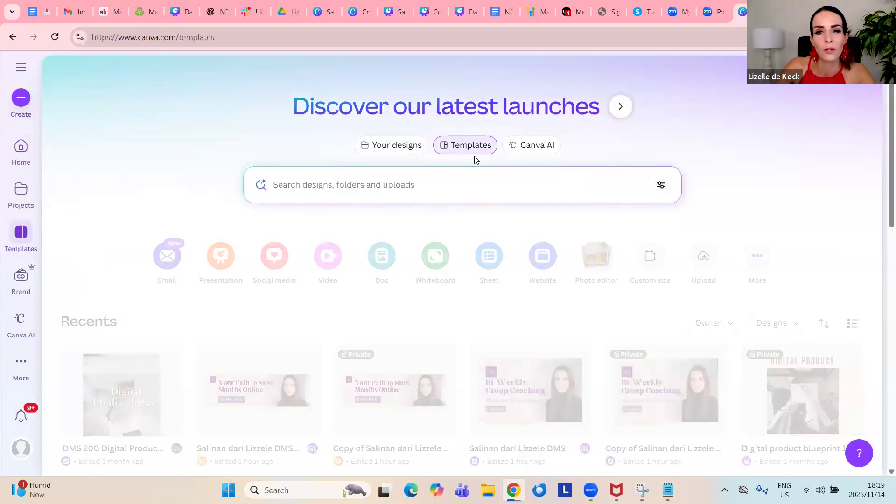
{"action": "scroll", "coordinate": [312, 325], "scroll_direction": "down", "scroll_amount": 5}
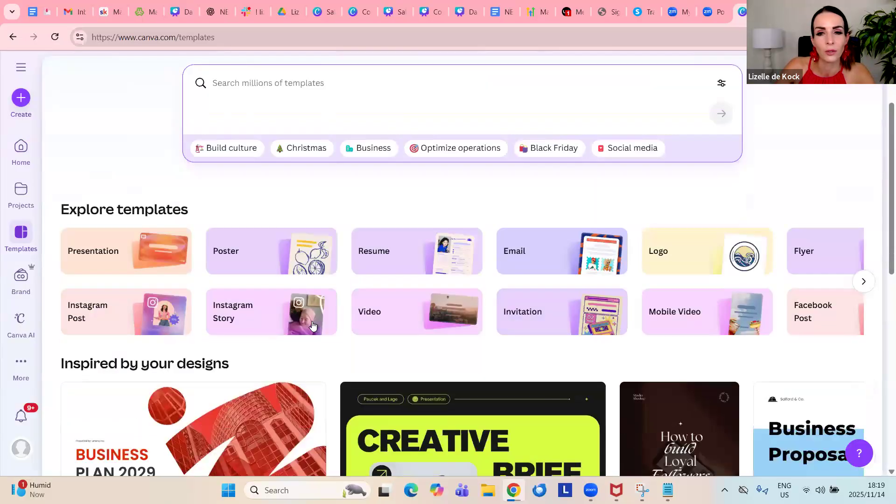
{"action": "scroll", "coordinate": [314, 325], "scroll_direction": "down", "scroll_amount": 10}
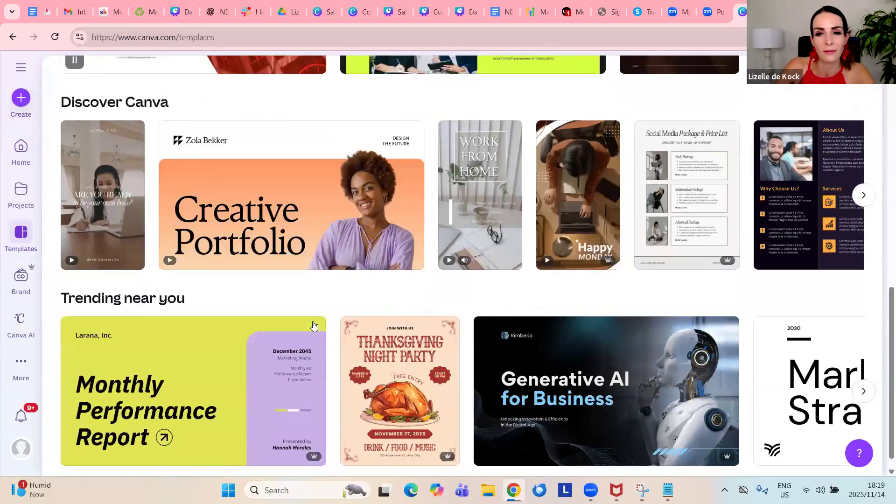
{"action": "scroll", "coordinate": [313, 326], "scroll_direction": "down", "scroll_amount": 13}
{"action": "scroll", "coordinate": [316, 325], "scroll_direction": "up", "scroll_amount": 8}
{"action": "scroll", "coordinate": [315, 325], "scroll_direction": "up", "scroll_amount": 12}
{"action": "scroll", "coordinate": [225, 218], "scroll_direction": "down", "scroll_amount": 4}
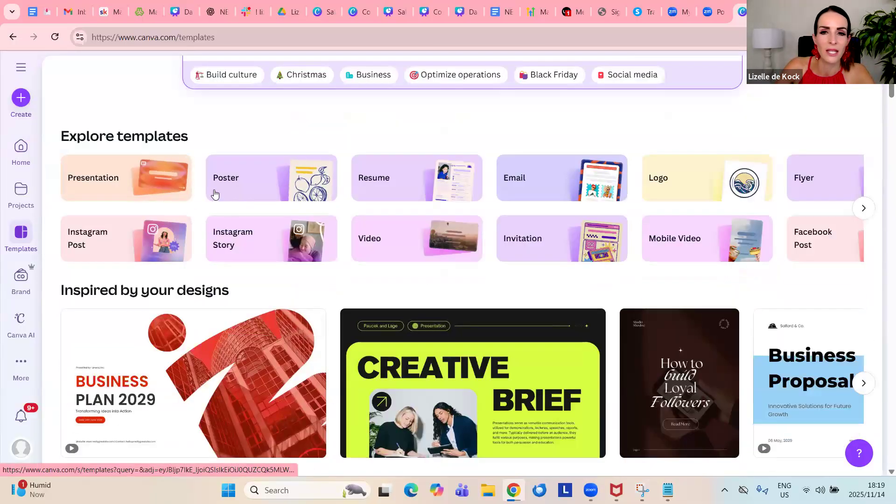
{"action": "scroll", "coordinate": [436, 196], "scroll_direction": "up", "scroll_amount": 4}
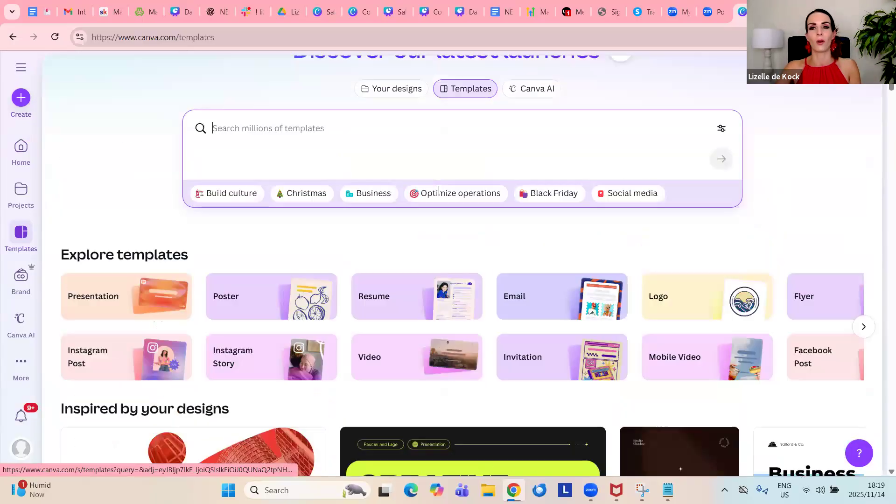
Search the template library for "e-book"
{"action": "left_click", "coordinate": [430, 182]}
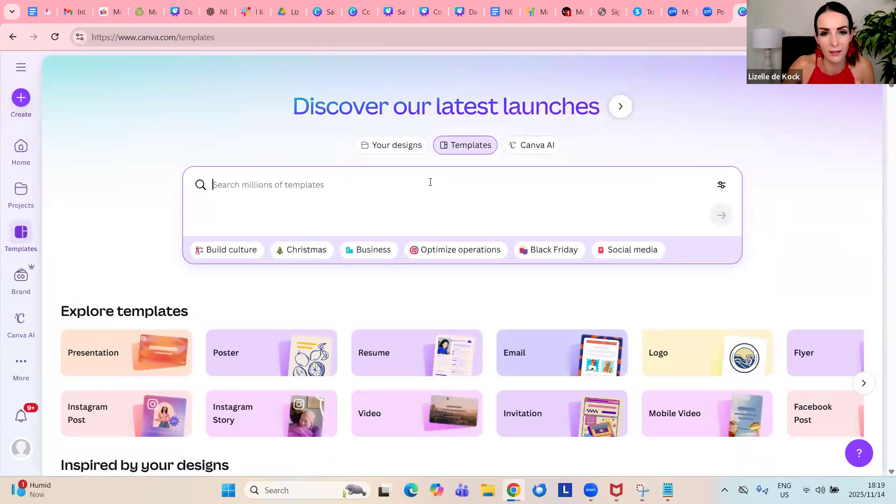
{"action": "type", "text": "e-book"}
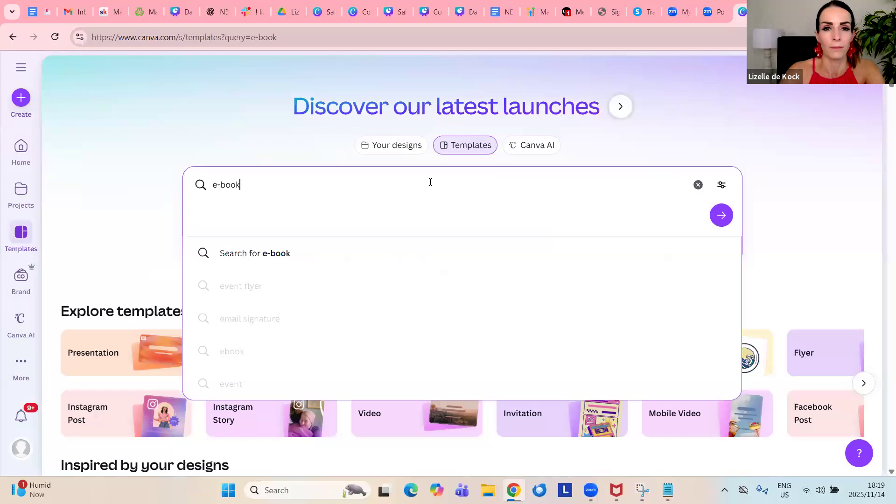
{"action": "key", "text": "Return"}
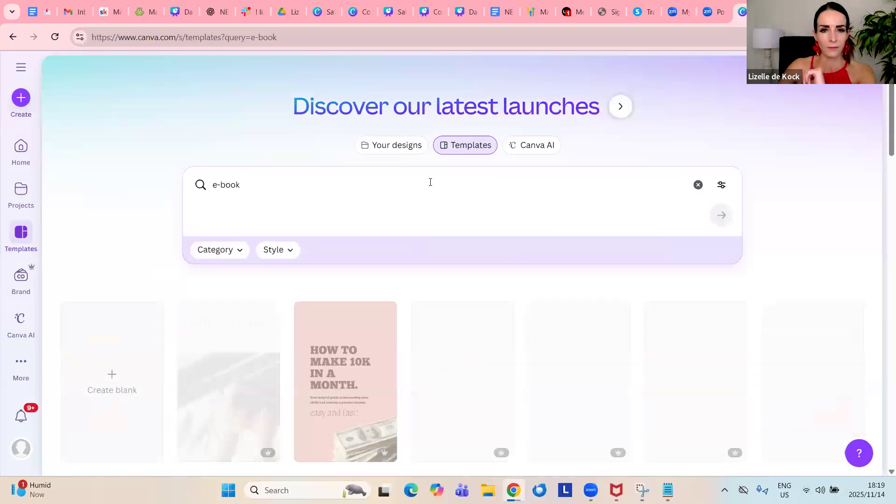
Choose the Cook Book Ebook Cover in Beige Brown and Black Modern Style template from the results and open it for customizing
{"action": "scroll", "coordinate": [435, 188], "scroll_direction": "down", "scroll_amount": 1}
{"action": "scroll", "coordinate": [435, 188], "scroll_direction": "down", "scroll_amount": 3}
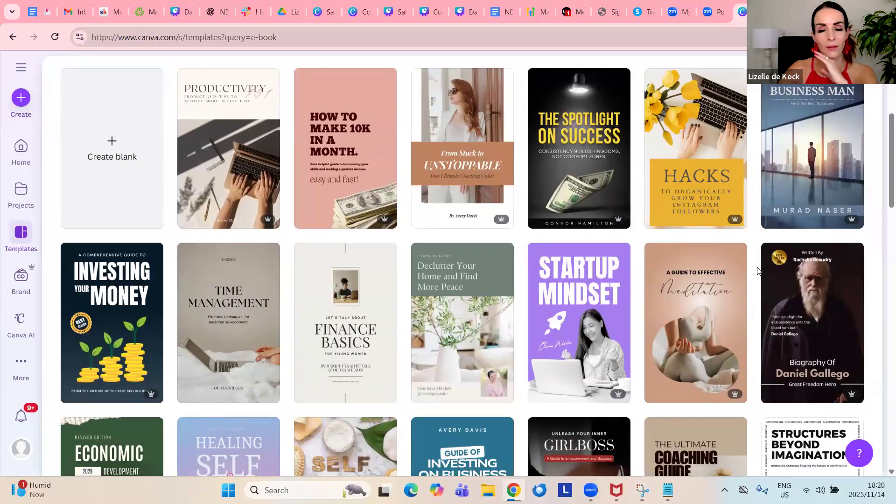
{"action": "scroll", "coordinate": [623, 277], "scroll_direction": "down", "scroll_amount": 5}
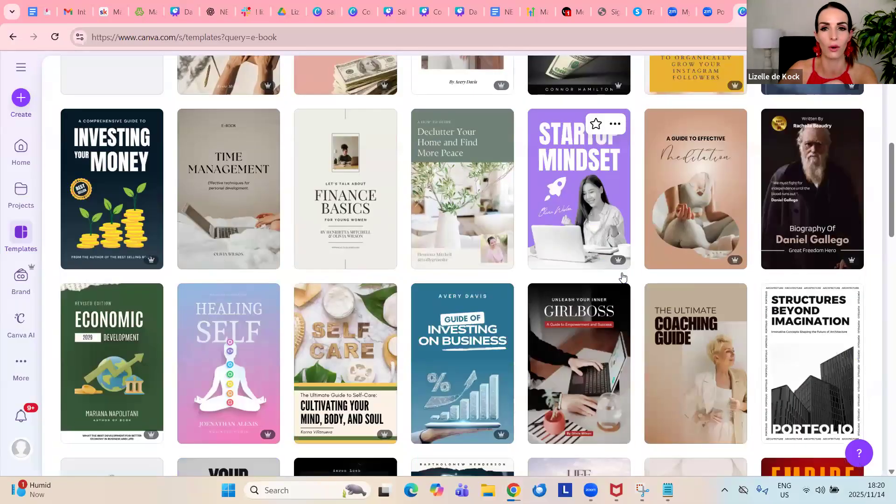
{"action": "scroll", "coordinate": [623, 278], "scroll_direction": "down", "scroll_amount": 3}
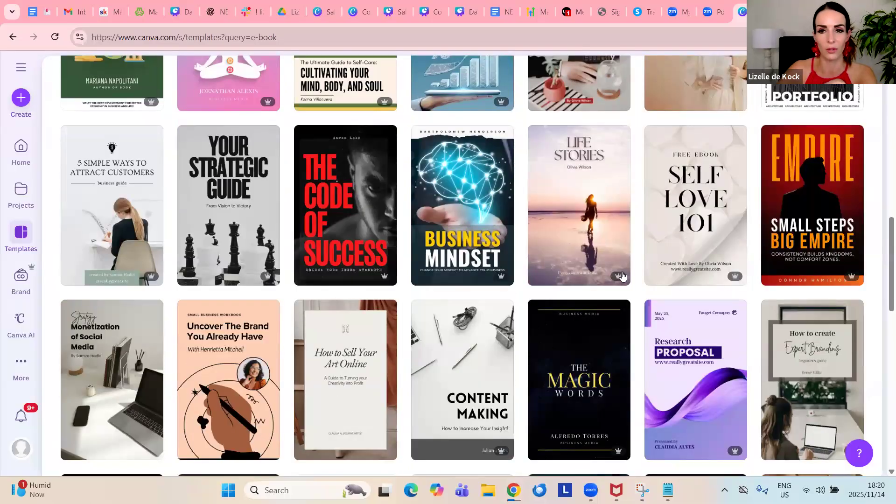
{"action": "scroll", "coordinate": [623, 278], "scroll_direction": "down", "scroll_amount": 3}
{"action": "scroll", "coordinate": [624, 277], "scroll_direction": "down", "scroll_amount": 5}
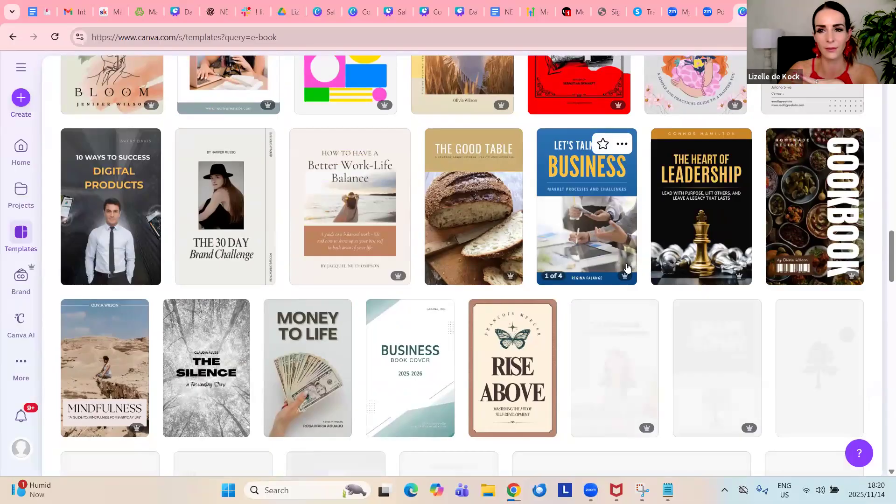
{"action": "scroll", "coordinate": [627, 268], "scroll_direction": "down", "scroll_amount": 5}
{"action": "scroll", "coordinate": [627, 267], "scroll_direction": "down", "scroll_amount": 7}
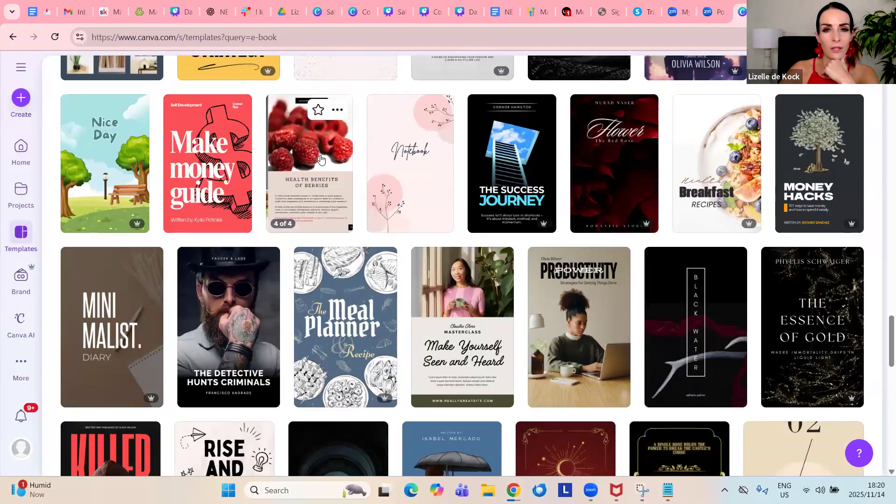
{"action": "left_click", "coordinate": [446, 174]}
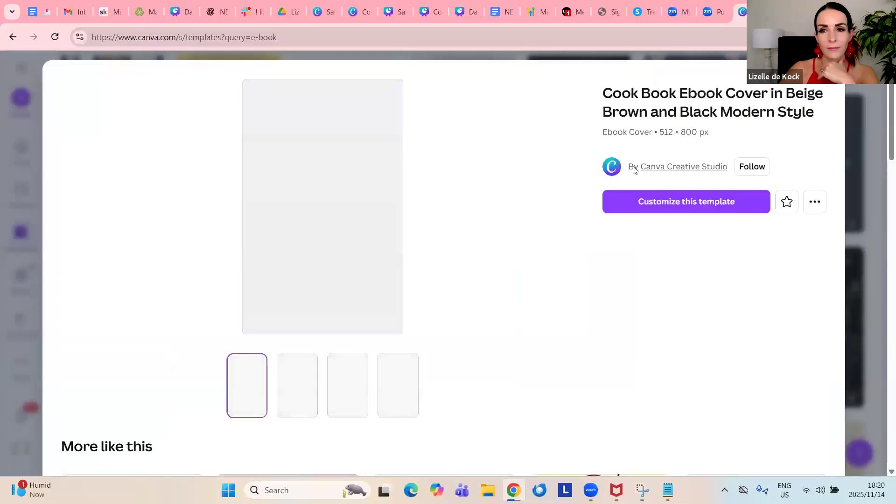
{"action": "left_click", "coordinate": [687, 203]}
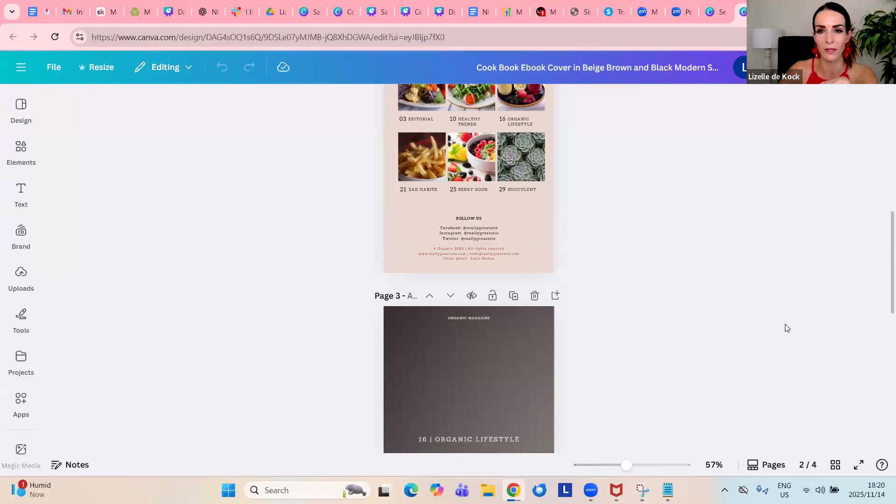
{"action": "scroll", "coordinate": [786, 325], "scroll_direction": "up", "scroll_amount": 10}
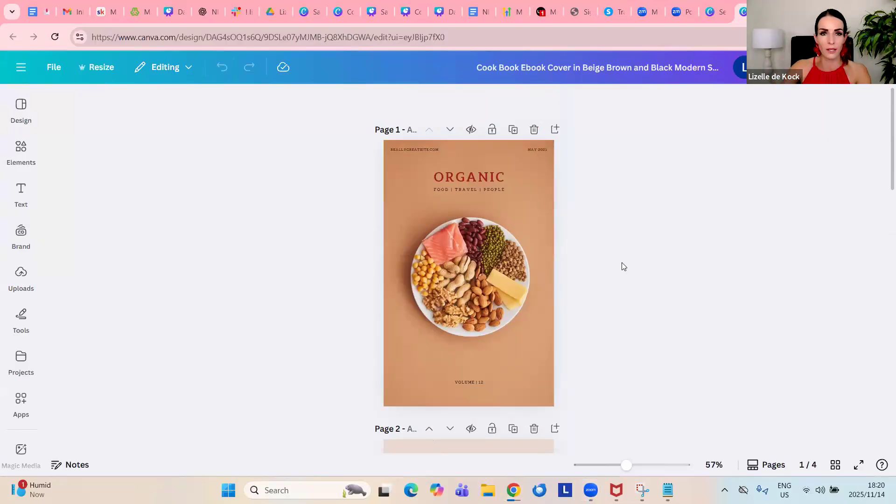
Switch to ChatGPT and open the Secret Sales Weapon GPT
{"action": "left_click", "coordinate": [205, 11]}
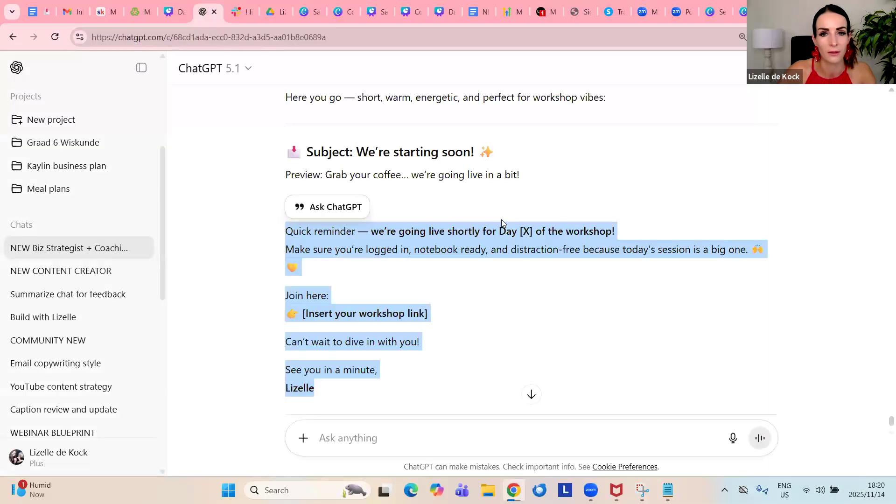
{"action": "scroll", "coordinate": [126, 168], "scroll_direction": "up", "scroll_amount": 5}
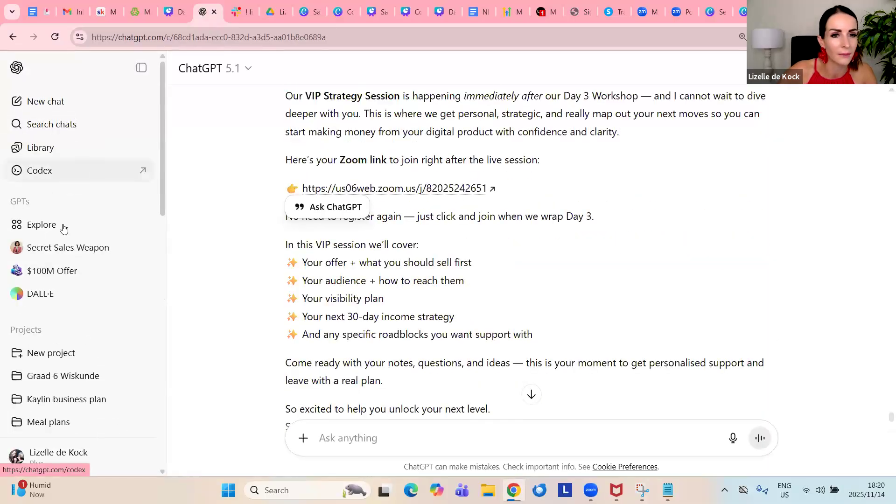
{"action": "left_click", "coordinate": [68, 256]}
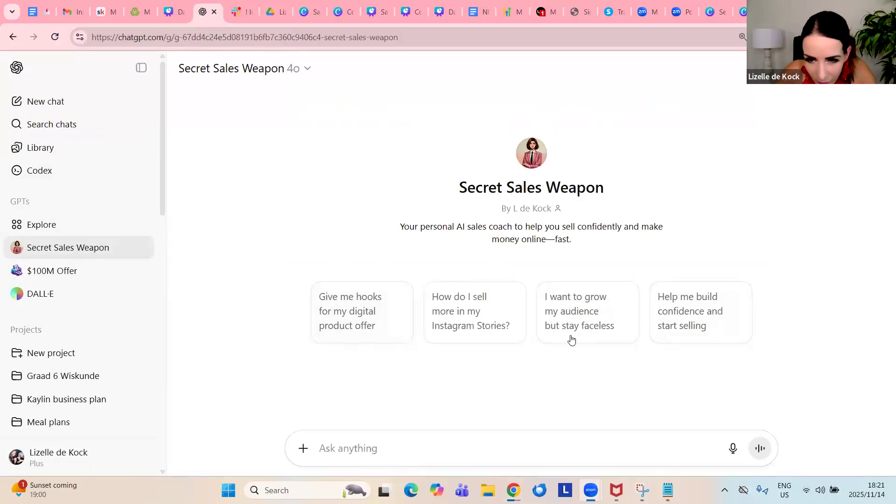
Ask the Secret Sales Weapon GPT to "create an introduction for my christmas recipe e-book"
{"action": "left_click", "coordinate": [688, 446]}
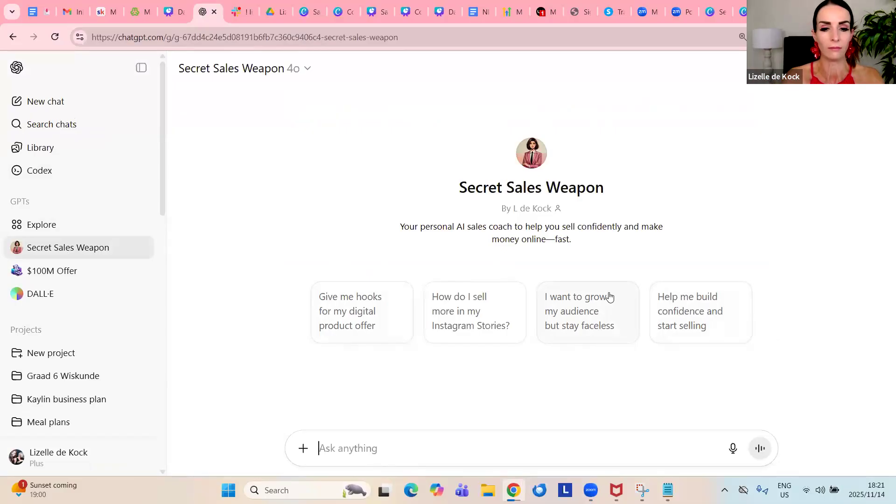
{"action": "type", "text": "create an"}
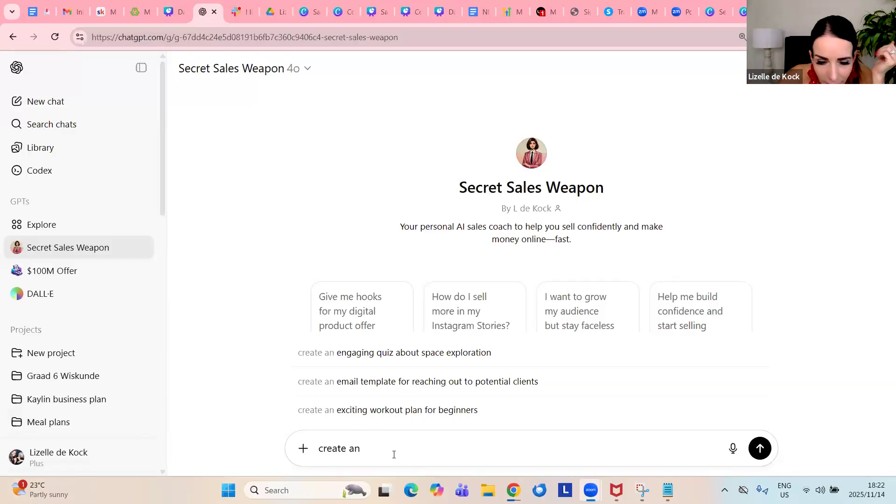
{"action": "left_click", "coordinate": [408, 450]}
{"action": "type", "text": "ebook"}
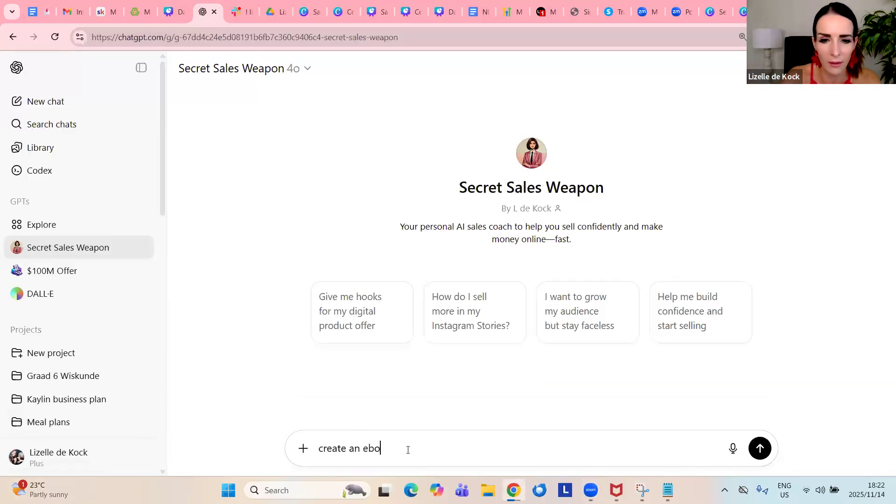
{"action": "key", "text": "BackSpace"}
{"action": "key", "text": "BackSpace"}
{"action": "key", "text": "BackSpace"}
{"action": "key", "text": "BackSpace"}
{"action": "key", "text": "BackSpace"}
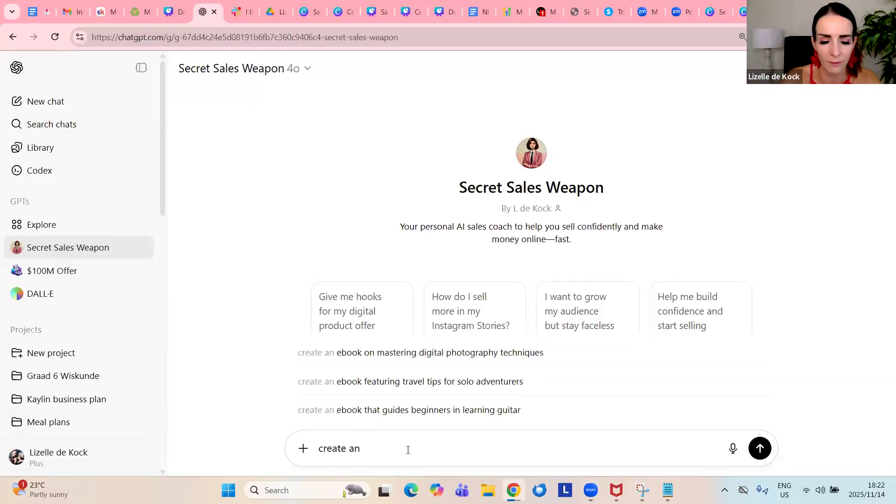
{"action": "type", "text": "introduction on"}
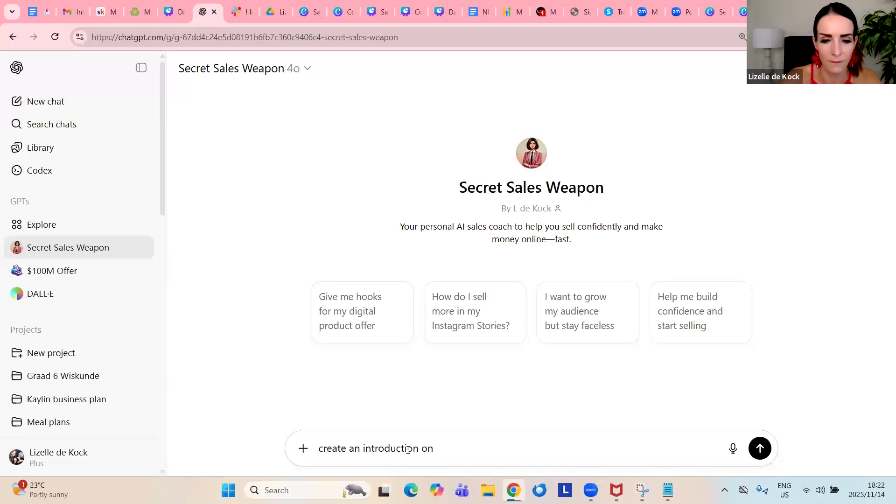
{"action": "key", "text": "BackSpace"}
{"action": "key", "text": "BackSpace"}
{"action": "key", "text": "BackSpace"}
{"action": "type", "text": "for my "}
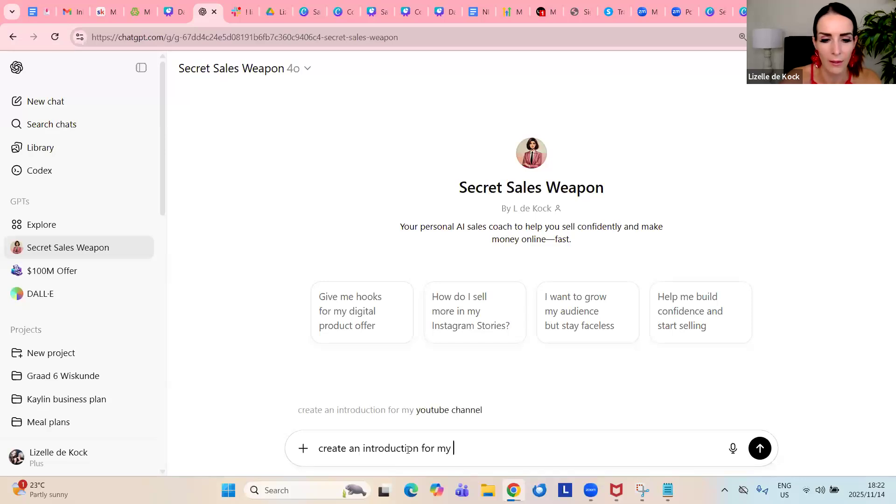
{"action": "type", "text": "chis"}
{"action": "key", "text": "BackSpace"}
{"action": "key", "text": "BackSpace"}
{"action": "type", "text": "is"}
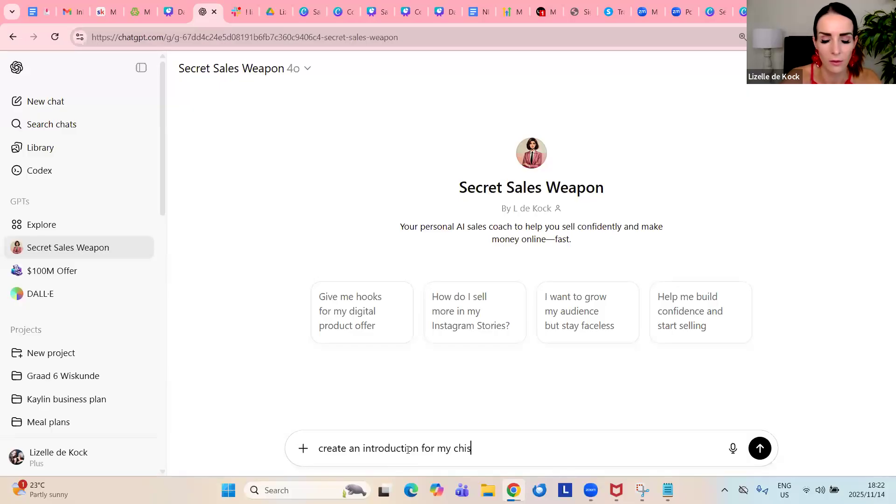
{"action": "key", "text": "BackSpace"}
{"action": "key", "text": "BackSpace"}
{"action": "type", "text": "ristm"}
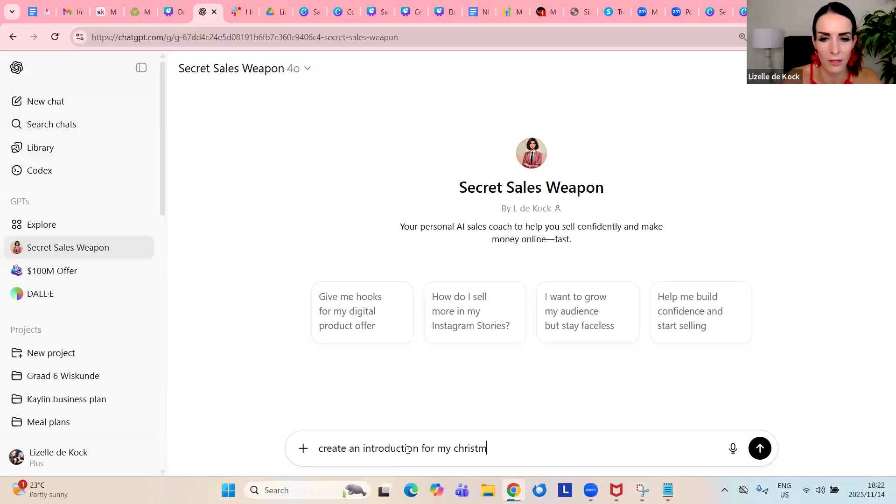
{"action": "type", "text": "as recipe e-book"}
{"action": "key", "text": "Return"}
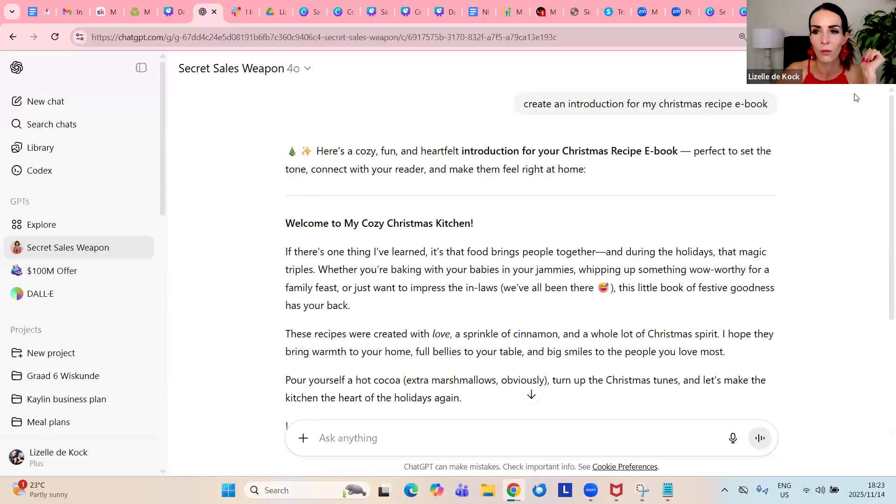
Select the generated introduction text from the heading "Welcome to My Cozy Christmas Kitchen!" through the "[Your Name]" sign-off
{"action": "mouse_move", "coordinate": [286, 224]}
{"action": "left_mouse_down"}
{"action": "mouse_move", "coordinate": [508, 229]}
{"action": "mouse_move", "coordinate": [579, 254]}
{"action": "mouse_move", "coordinate": [587, 314]}
{"action": "mouse_move", "coordinate": [621, 414]}
{"action": "left_mouse_up"}
{"action": "scroll", "coordinate": [612, 348], "scroll_direction": "down", "scroll_amount": 1}
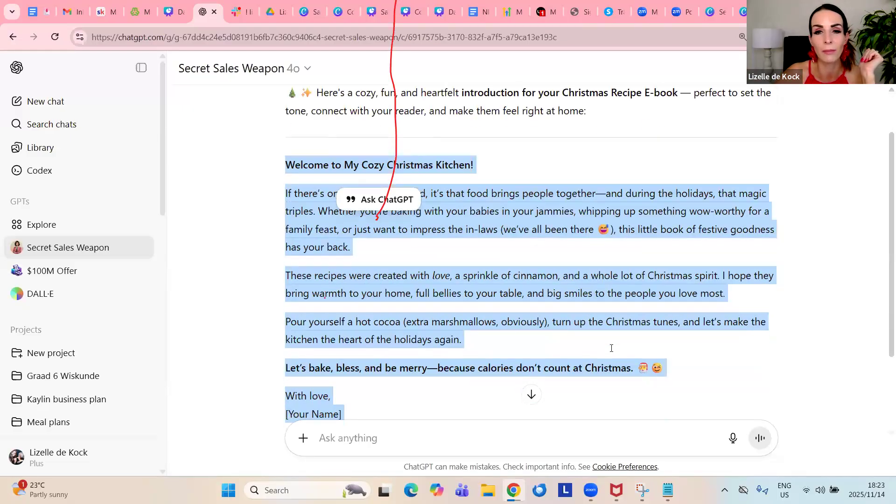
{"action": "scroll", "coordinate": [612, 348], "scroll_direction": "up", "scroll_amount": 1}
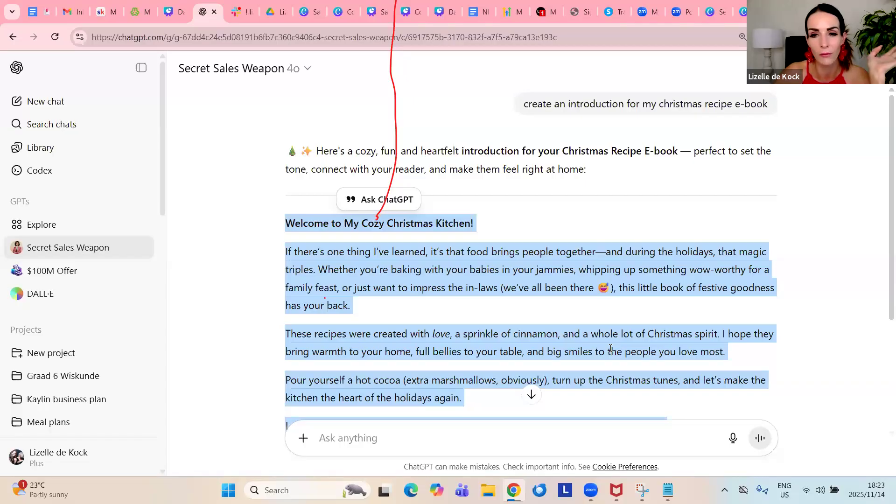
Copy the selected Christmas introduction text and switch to the Canva e-book design
{"action": "scroll", "coordinate": [604, 318], "scroll_direction": "down", "scroll_amount": 1}
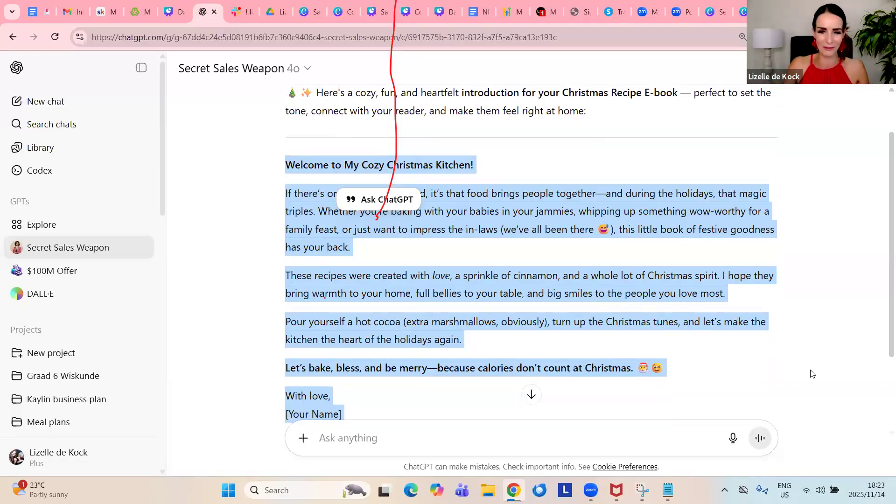
{"action": "right_click", "coordinate": [558, 214]}
{"action": "left_click", "coordinate": [580, 228]}
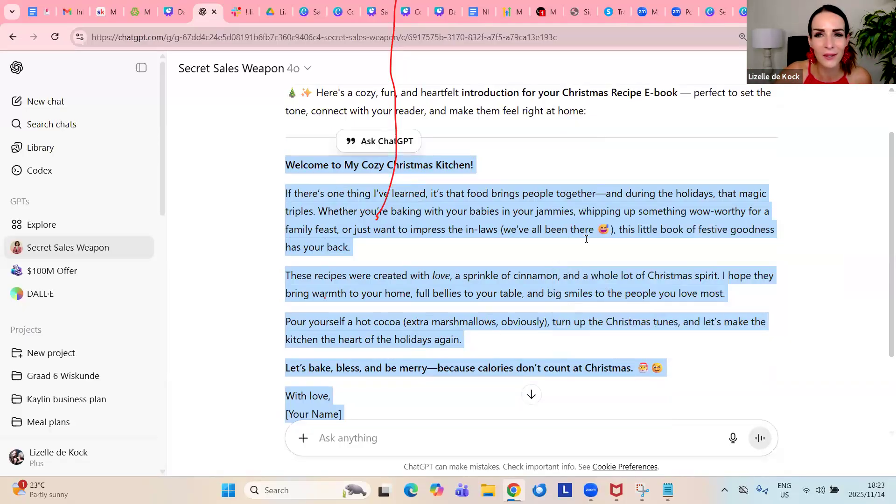
{"action": "left_click", "coordinate": [742, 11]}
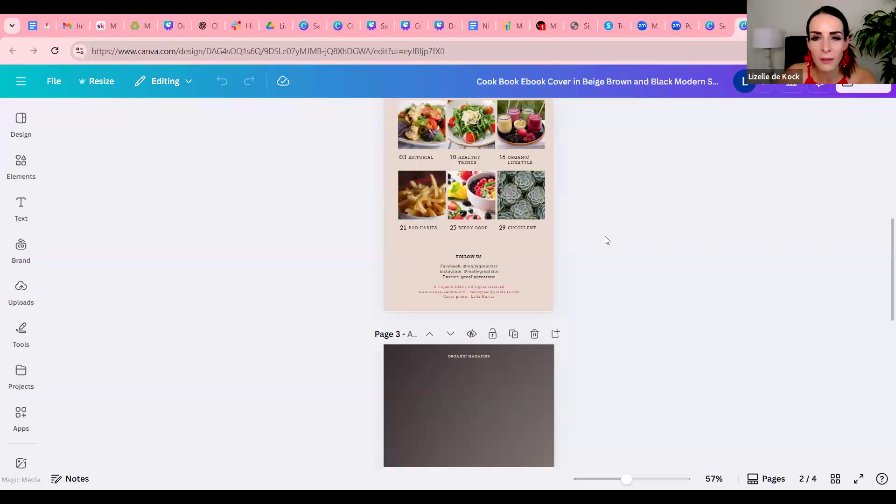
Look through the cover and content pages of the cook book template to decide where the introduction belongs
{"action": "scroll", "coordinate": [606, 240], "scroll_direction": "up", "scroll_amount": 6}
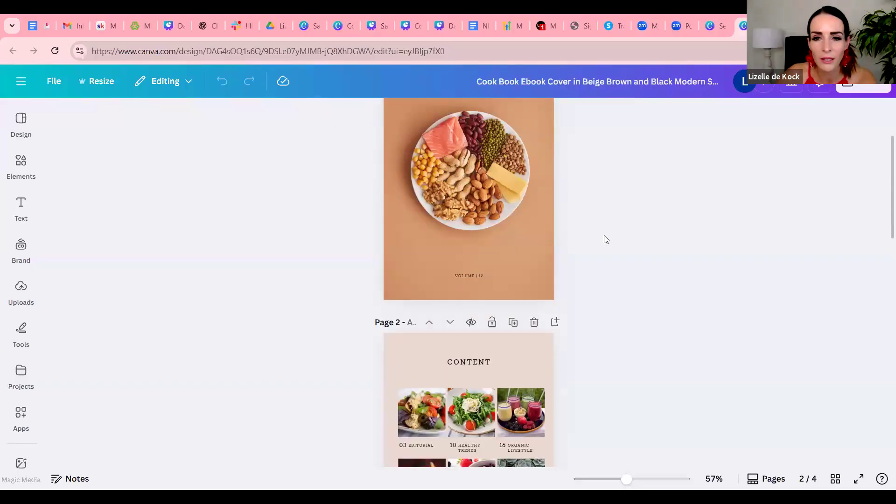
{"action": "scroll", "coordinate": [606, 239], "scroll_direction": "down", "scroll_amount": 7}
{"action": "scroll", "coordinate": [606, 239], "scroll_direction": "down", "scroll_amount": 8}
{"action": "scroll", "coordinate": [606, 240], "scroll_direction": "up", "scroll_amount": 15}
{"action": "scroll", "coordinate": [606, 240], "scroll_direction": "up", "scroll_amount": 2}
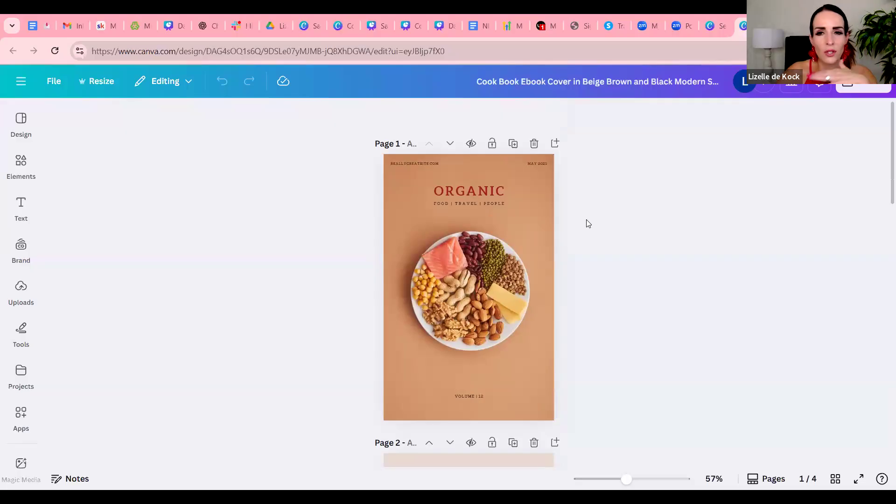
{"action": "scroll", "coordinate": [595, 217], "scroll_direction": "down", "scroll_amount": 5}
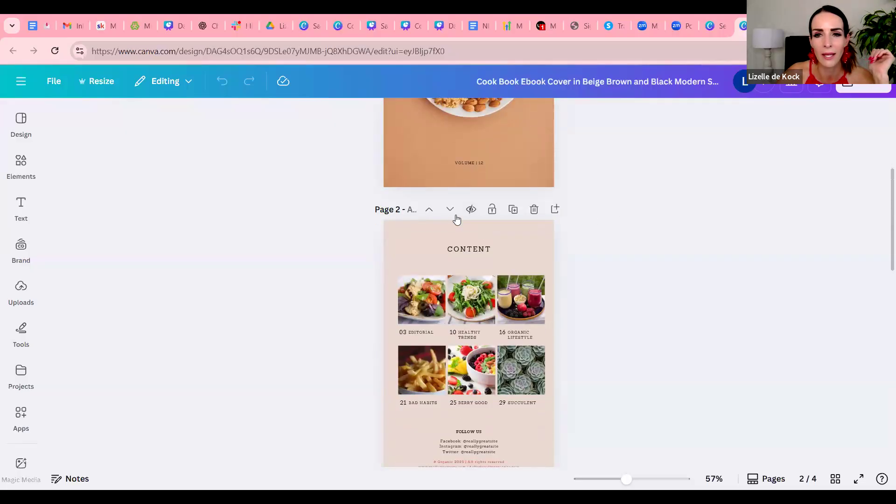
{"action": "scroll", "coordinate": [631, 238], "scroll_direction": "up", "scroll_amount": 2}
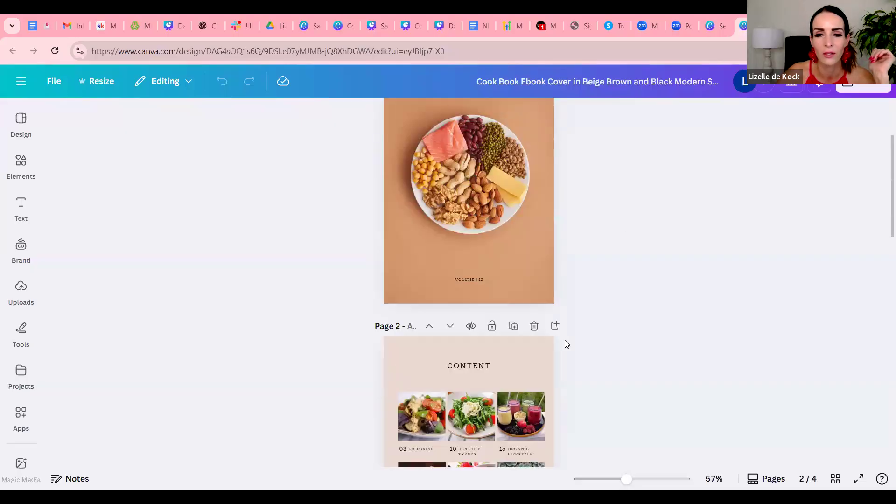
{"action": "scroll", "coordinate": [566, 344], "scroll_direction": "down", "scroll_amount": 2}
{"action": "scroll", "coordinate": [586, 245], "scroll_direction": "up", "scroll_amount": 5}
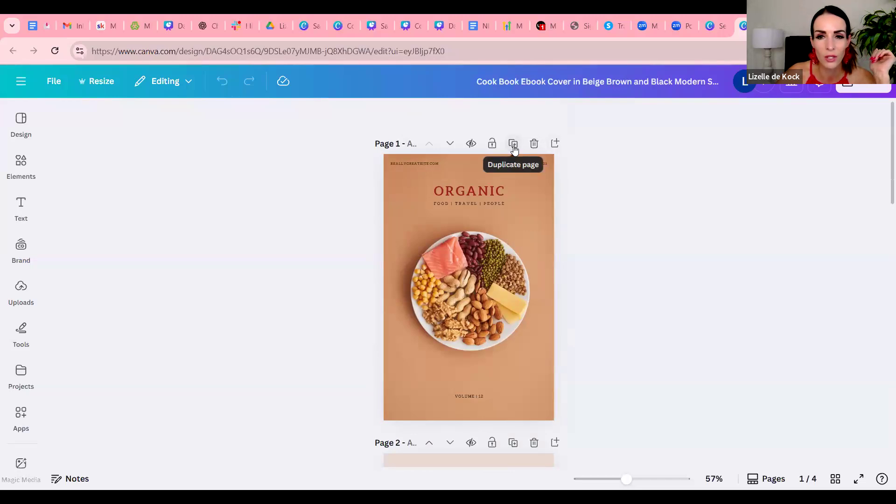
Add a blank page after the cover, paste the introduction text onto it and nudge the text block slightly upward
{"action": "left_click", "coordinate": [555, 144]}
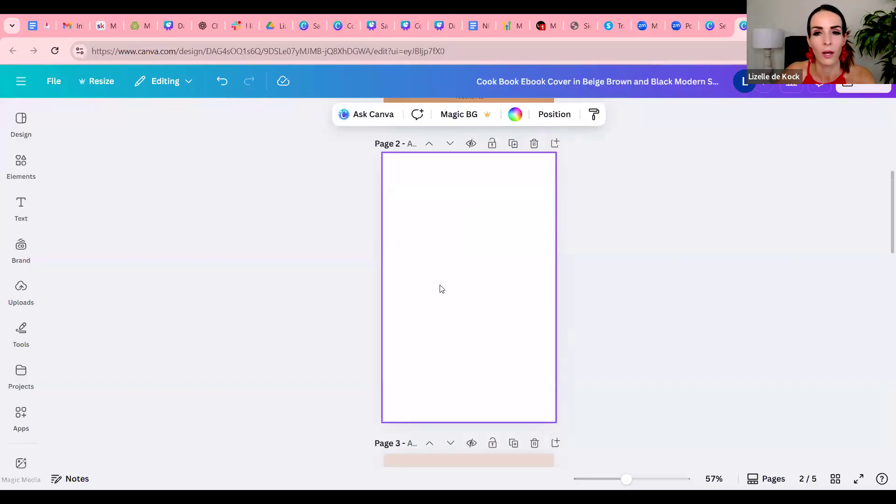
{"action": "key", "text": "ctrl+v"}
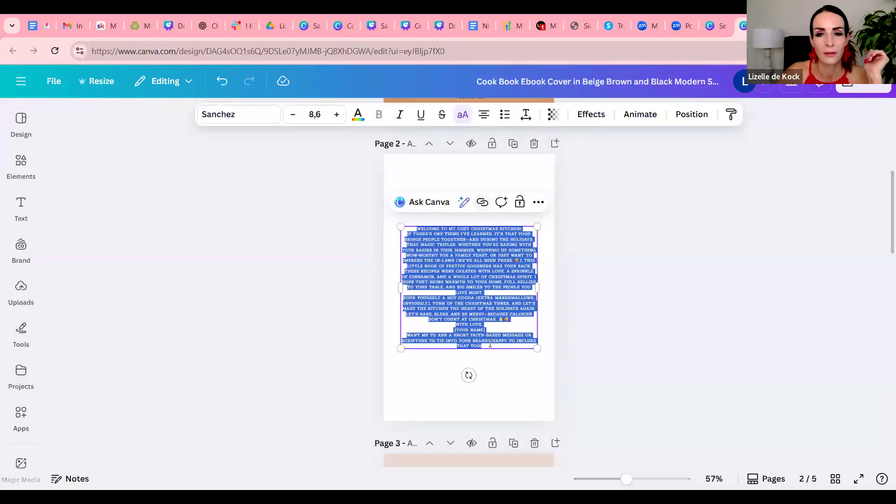
{"action": "left_click", "coordinate": [489, 362]}
{"action": "mouse_move", "coordinate": [484, 314]}
{"action": "left_mouse_down"}
{"action": "mouse_move", "coordinate": [480, 302]}
{"action": "mouse_move", "coordinate": [484, 310]}
{"action": "left_mouse_up"}
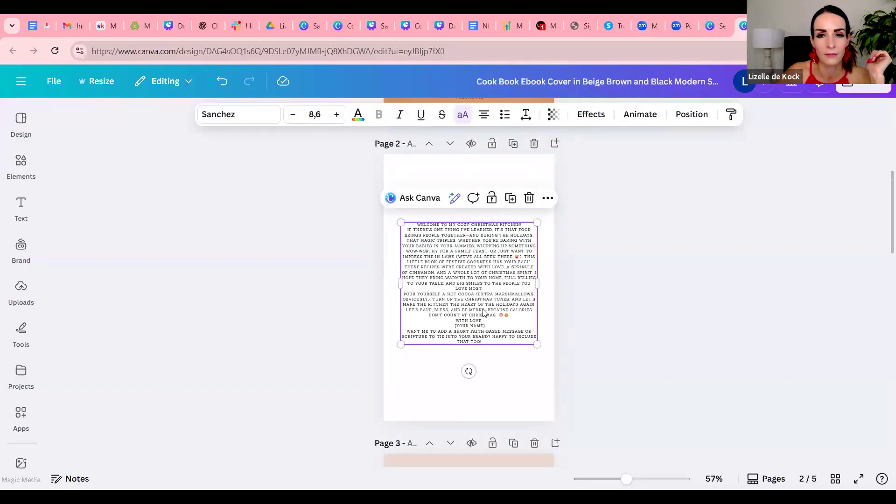
{"action": "left_click", "coordinate": [429, 178]}
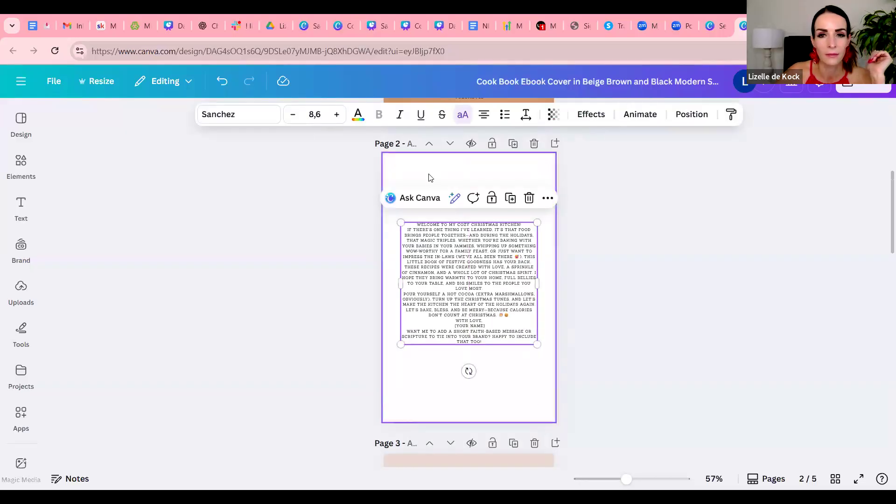
Browse the design templates and add the Healthy Snacks cover of the Whole Foods EBook as a new page
{"action": "left_click", "coordinate": [8, 136]}
{"action": "left_click", "coordinate": [21, 169]}
{"action": "left_click", "coordinate": [18, 142]}
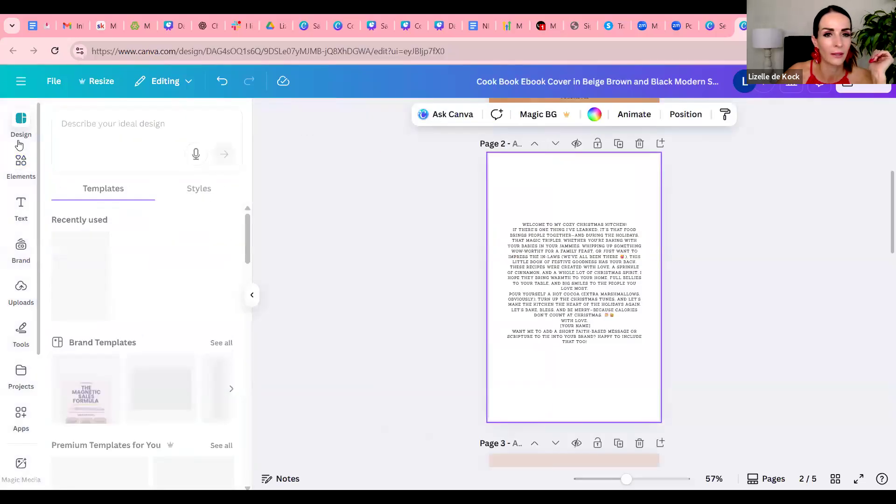
{"action": "scroll", "coordinate": [155, 237], "scroll_direction": "down", "scroll_amount": 8}
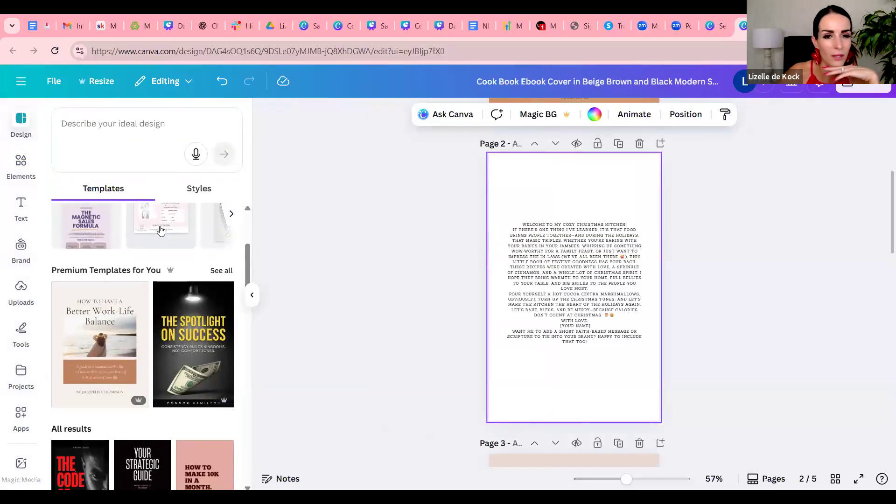
{"action": "scroll", "coordinate": [196, 295], "scroll_direction": "down", "scroll_amount": 8}
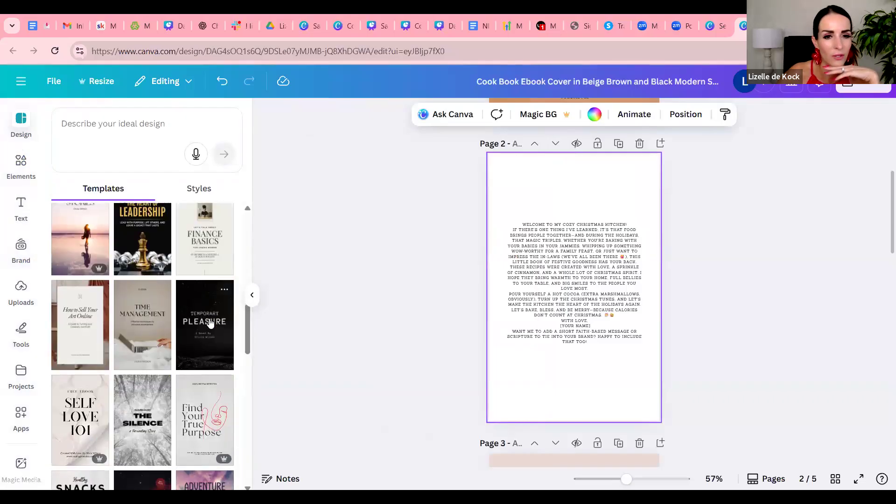
{"action": "scroll", "coordinate": [210, 322], "scroll_direction": "down", "scroll_amount": 5}
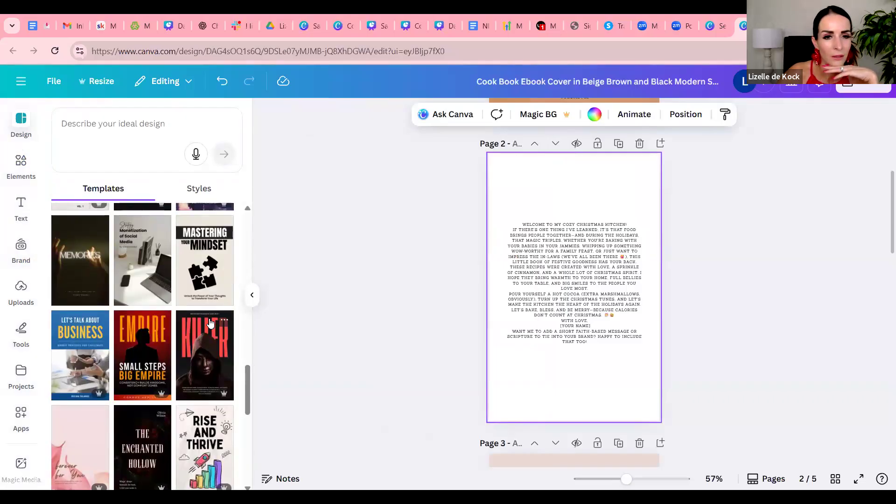
{"action": "scroll", "coordinate": [210, 322], "scroll_direction": "up", "scroll_amount": 4}
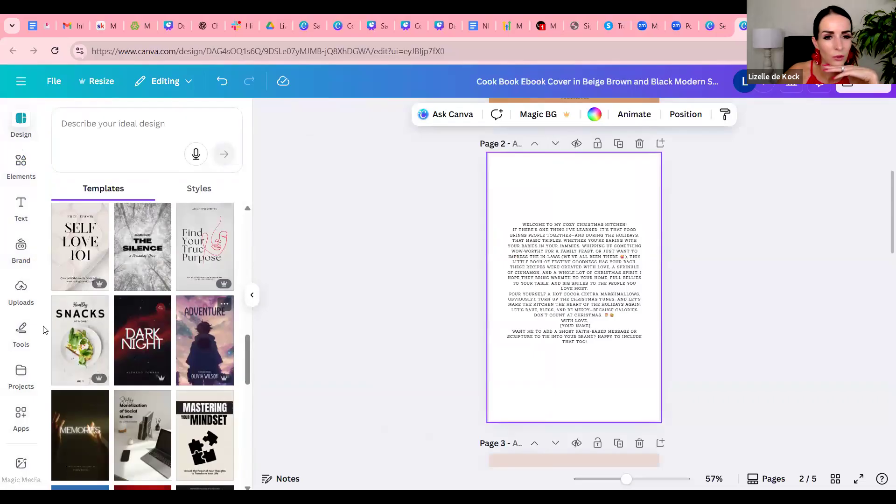
{"action": "left_click", "coordinate": [74, 343]}
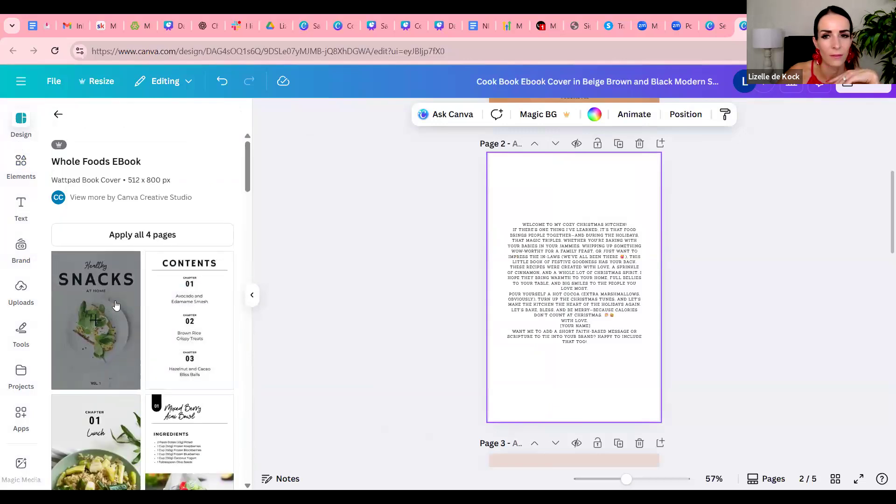
{"action": "left_click", "coordinate": [116, 304]}
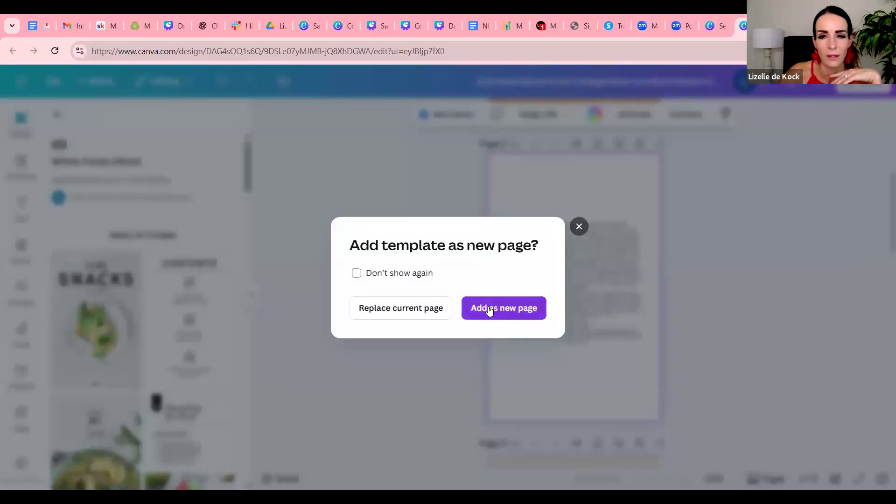
{"action": "left_click", "coordinate": [477, 311]}
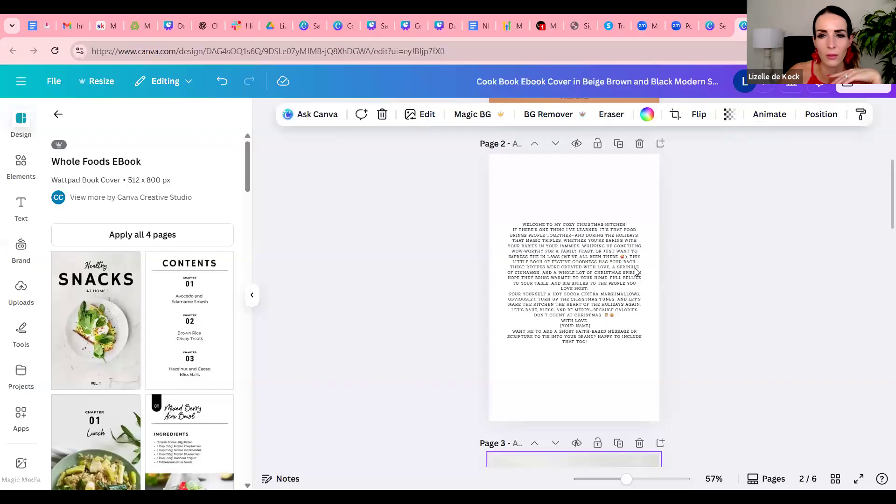
Delete page 2 with the pasted introduction text
{"action": "scroll", "coordinate": [680, 296], "scroll_direction": "up", "scroll_amount": 6}
{"action": "scroll", "coordinate": [682, 299], "scroll_direction": "down", "scroll_amount": 8}
{"action": "scroll", "coordinate": [680, 296], "scroll_direction": "down", "scroll_amount": 6}
{"action": "scroll", "coordinate": [671, 303], "scroll_direction": "up", "scroll_amount": 1}
{"action": "scroll", "coordinate": [661, 293], "scroll_direction": "down", "scroll_amount": 2}
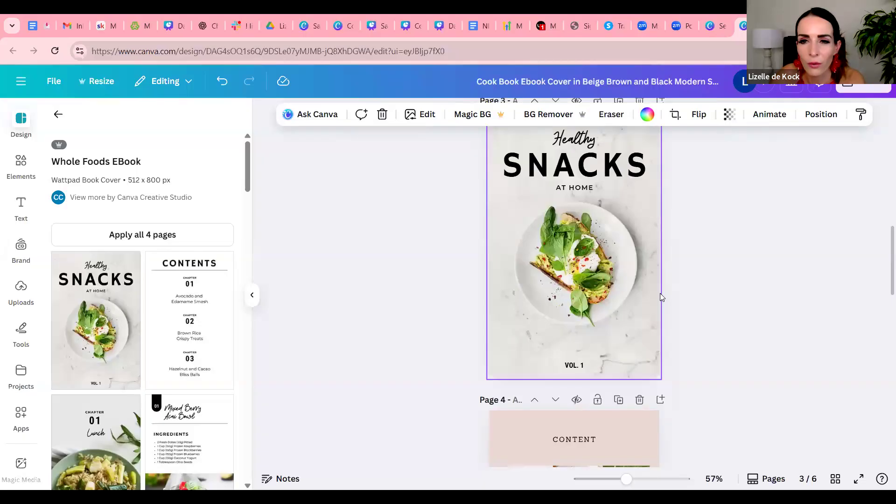
{"action": "scroll", "coordinate": [654, 291], "scroll_direction": "up", "scroll_amount": 8}
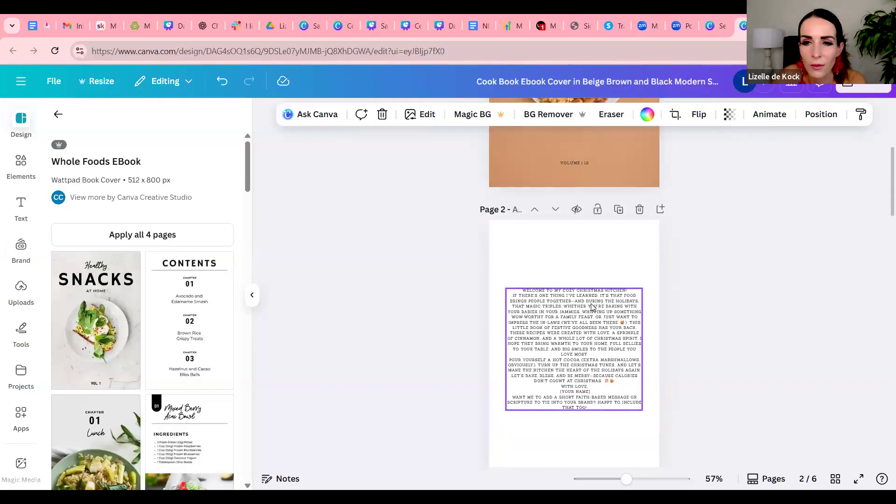
{"action": "left_click", "coordinate": [639, 209]}
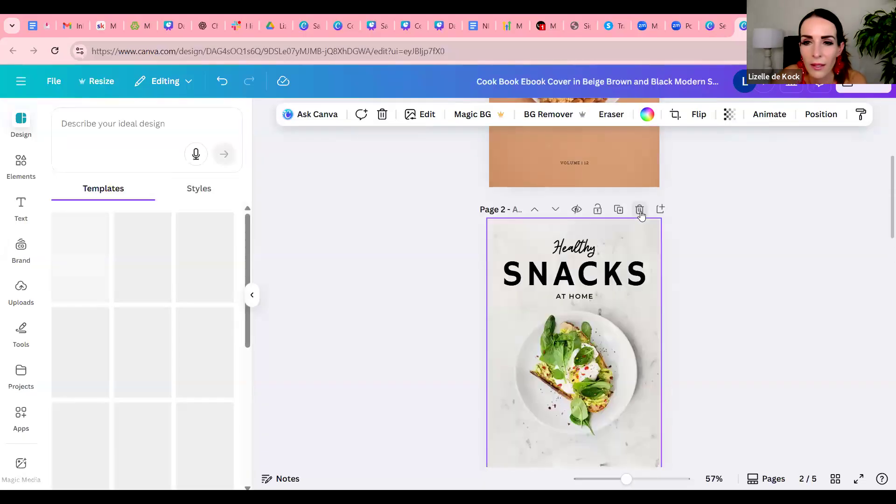
Replace the SNACKS heading on the new page with "WELCOME" and scale it down to about size 54.1 so it fits one line
{"action": "scroll", "coordinate": [628, 269], "scroll_direction": "down", "scroll_amount": 2}
{"action": "scroll", "coordinate": [602, 229], "scroll_direction": "up", "scroll_amount": 1}
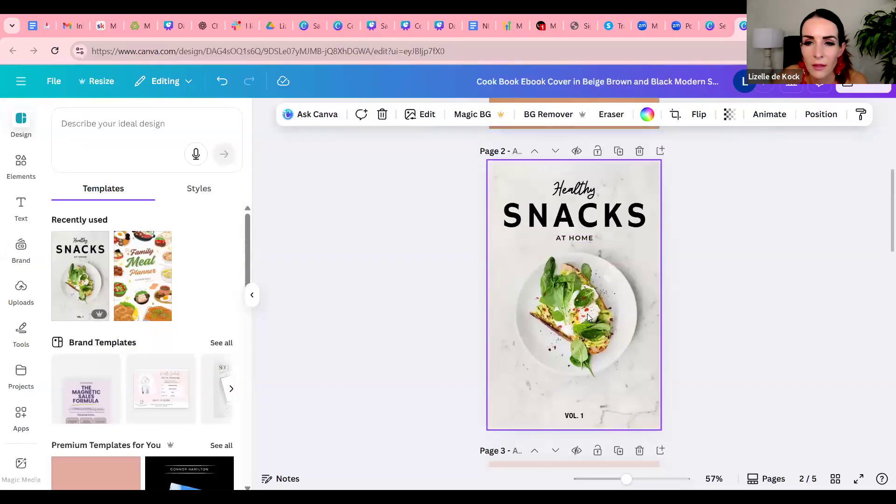
{"action": "double_click", "coordinate": [588, 215]}
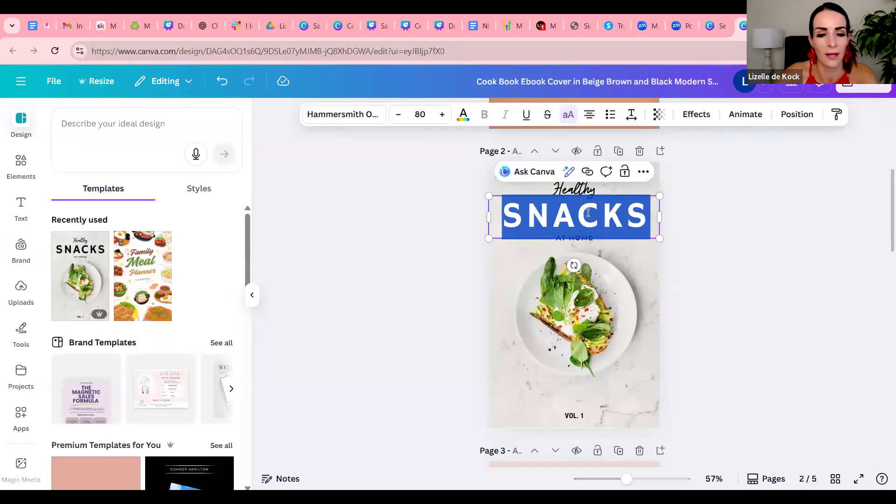
{"action": "type", "text": "WELCOME"}
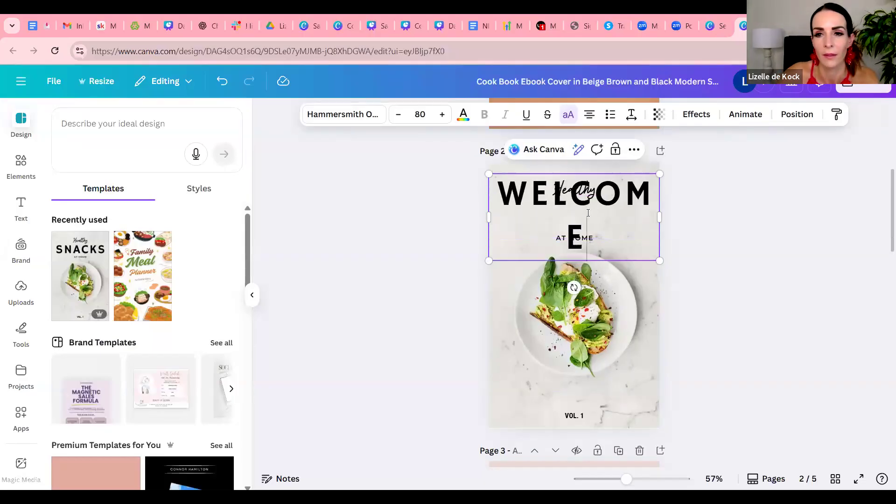
{"action": "left_click_drag", "start_coordinate": [660, 173], "coordinate": [640, 220]}
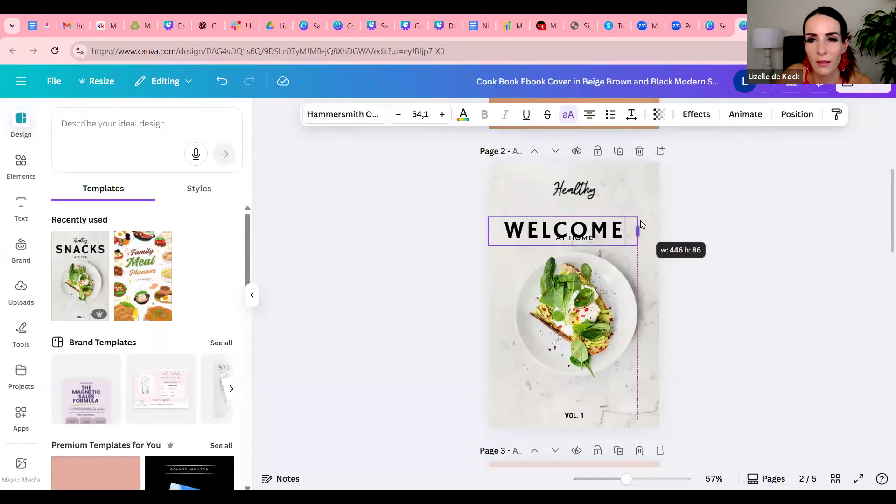
{"action": "left_click", "coordinate": [690, 225]}
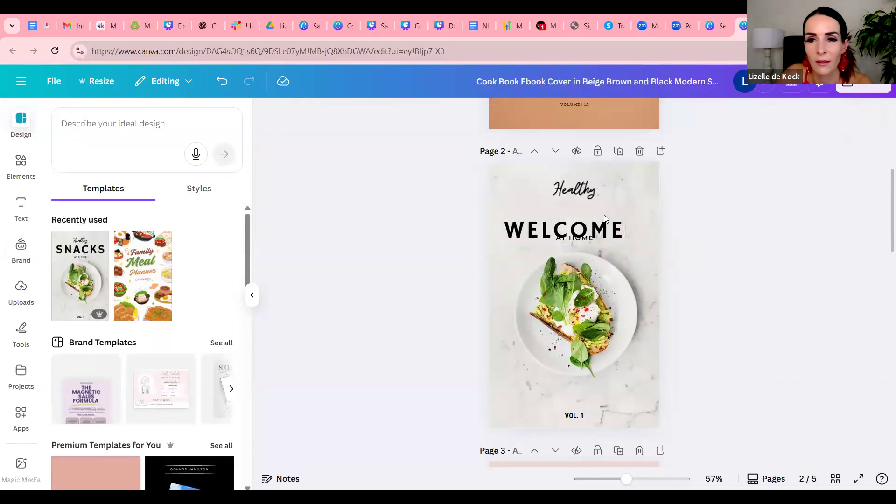
Move the WELCOME heading up near the page's upper edge and place the "Healthy" script text directly beneath it
{"action": "left_click", "coordinate": [574, 193]}
{"action": "double_click", "coordinate": [575, 193]}
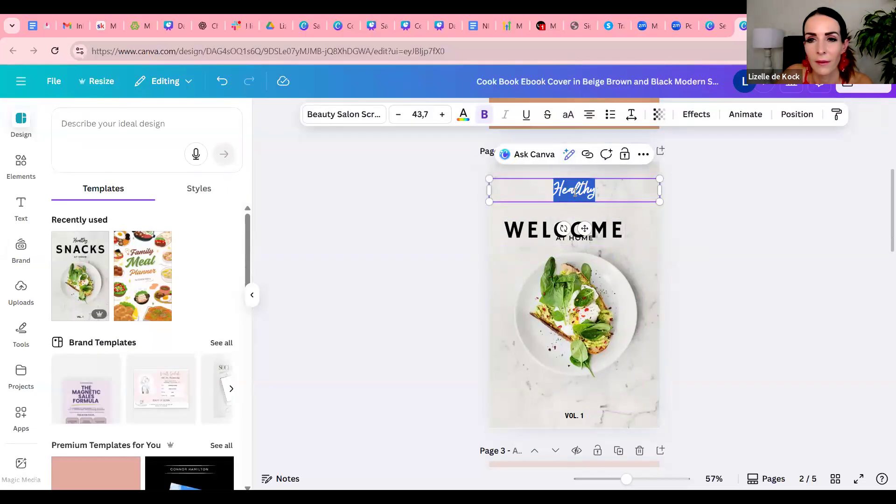
{"action": "left_click", "coordinate": [710, 226]}
{"action": "left_click", "coordinate": [591, 197]}
{"action": "left_click_drag", "start_coordinate": [591, 197], "coordinate": [655, 276]}
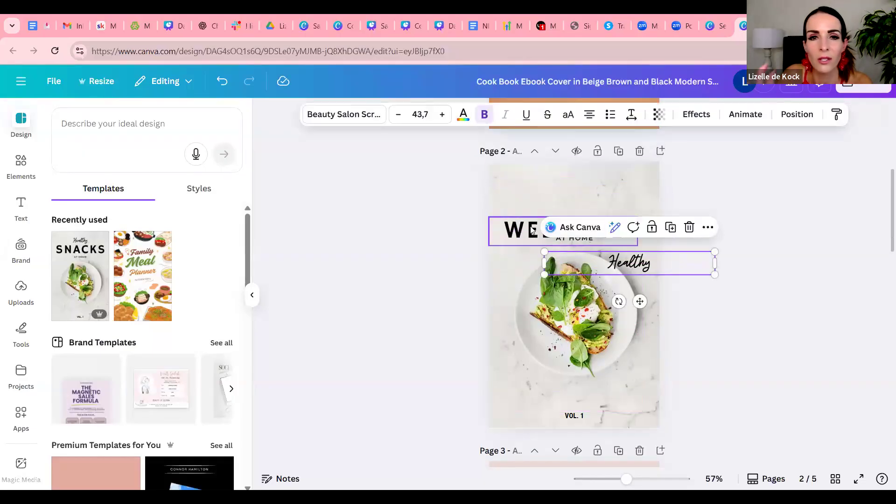
{"action": "left_click_drag", "start_coordinate": [532, 229], "coordinate": [521, 196]}
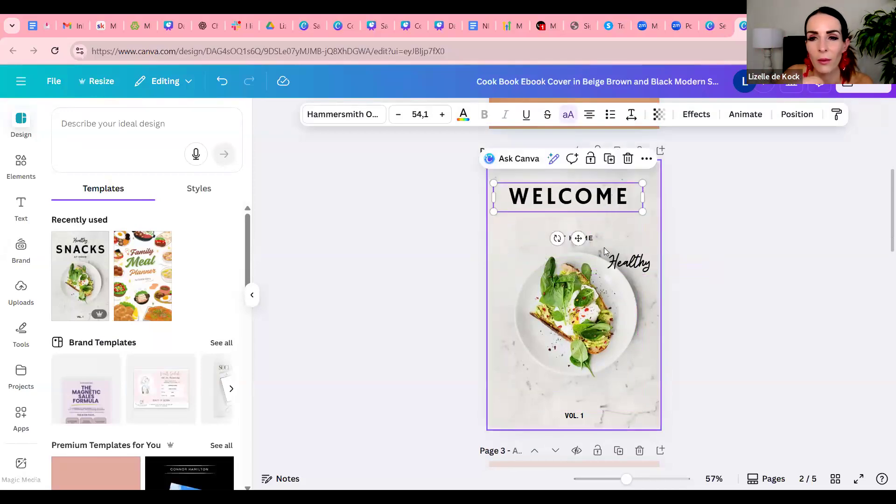
{"action": "left_click_drag", "start_coordinate": [625, 197], "coordinate": [629, 191]}
{"action": "left_click_drag", "start_coordinate": [638, 260], "coordinate": [584, 218]}
Replace the "Healthy" script text with "to my Christmas table"
{"action": "double_click", "coordinate": [584, 220]}
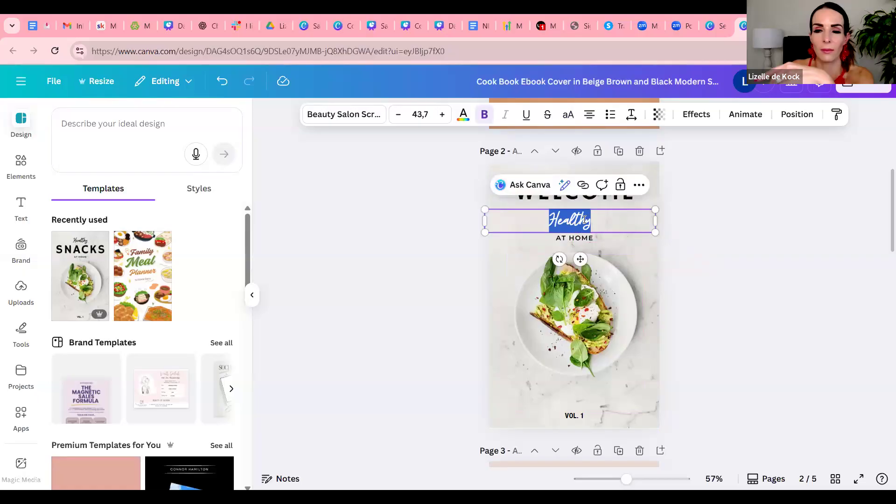
{"action": "type", "text": "to my"}
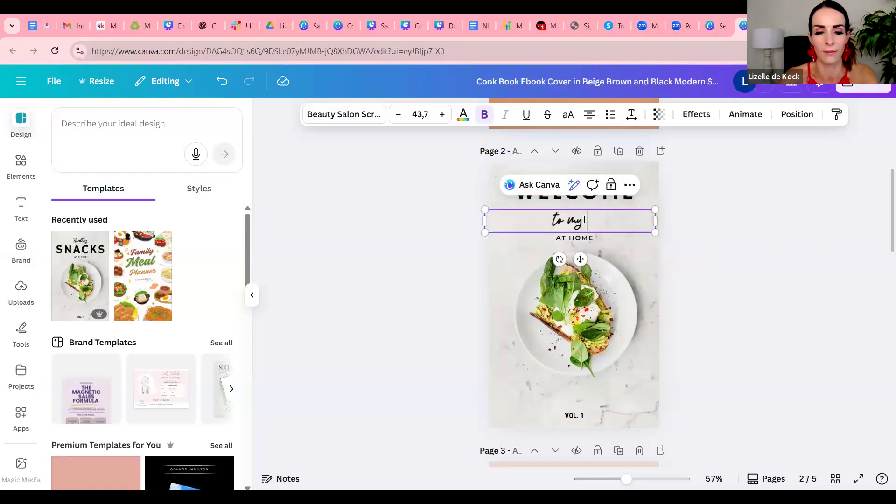
{"action": "type", "text": " Christmas"}
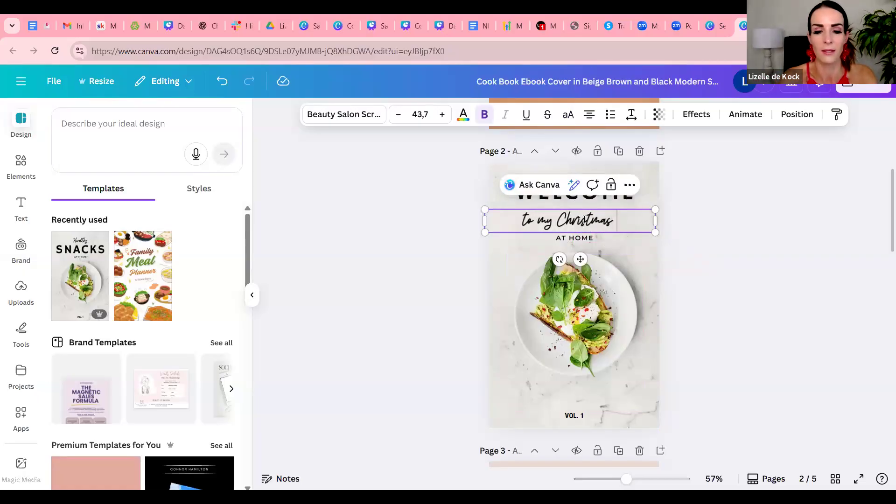
{"action": "type", "text": " table"}
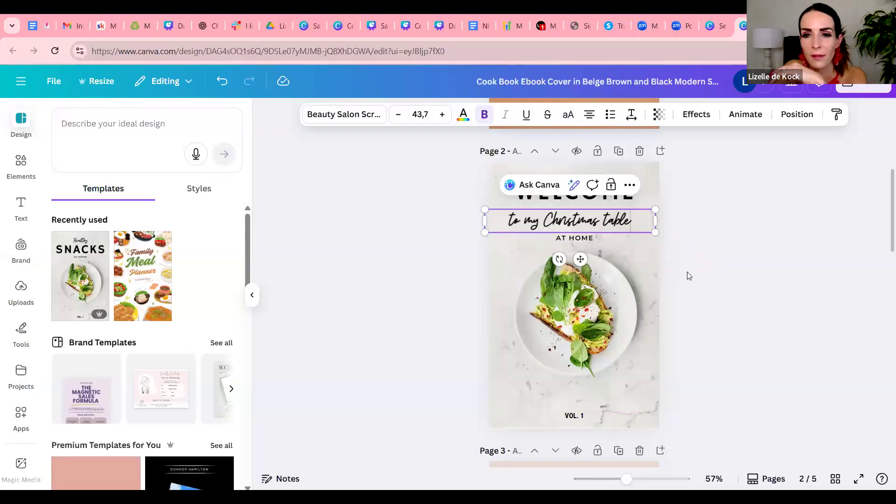
Set the transparency of the salad-plate background photo on the WELCOME page to 34
{"action": "left_click", "coordinate": [672, 246]}
{"action": "scroll", "coordinate": [672, 246], "scroll_direction": "down", "scroll_amount": 3}
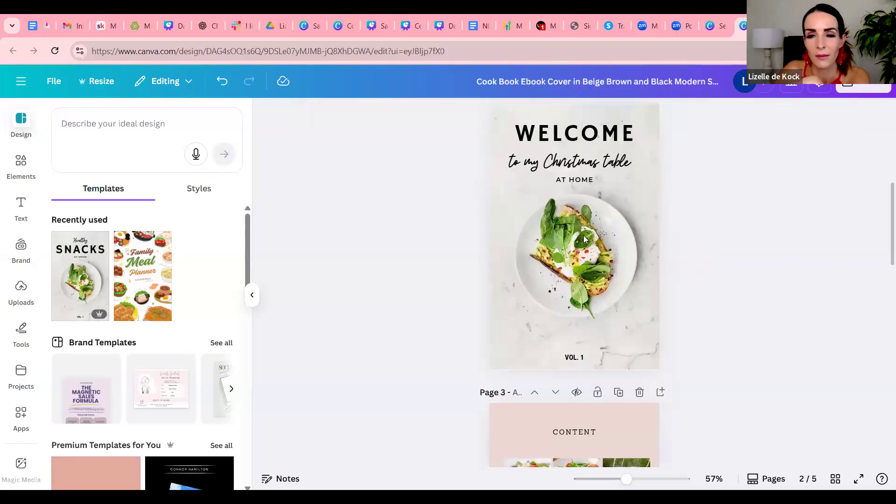
{"action": "left_click", "coordinate": [586, 233]}
{"action": "scroll", "coordinate": [808, 302], "scroll_direction": "up", "scroll_amount": 3}
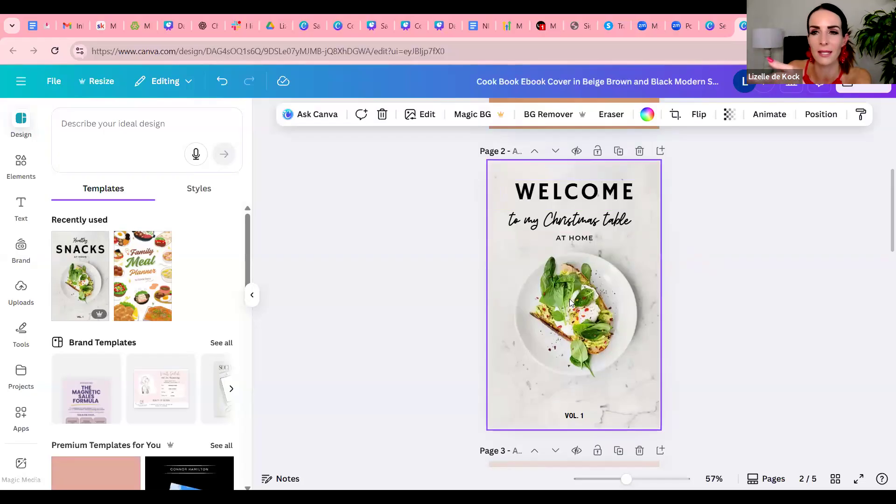
{"action": "left_click", "coordinate": [731, 115]}
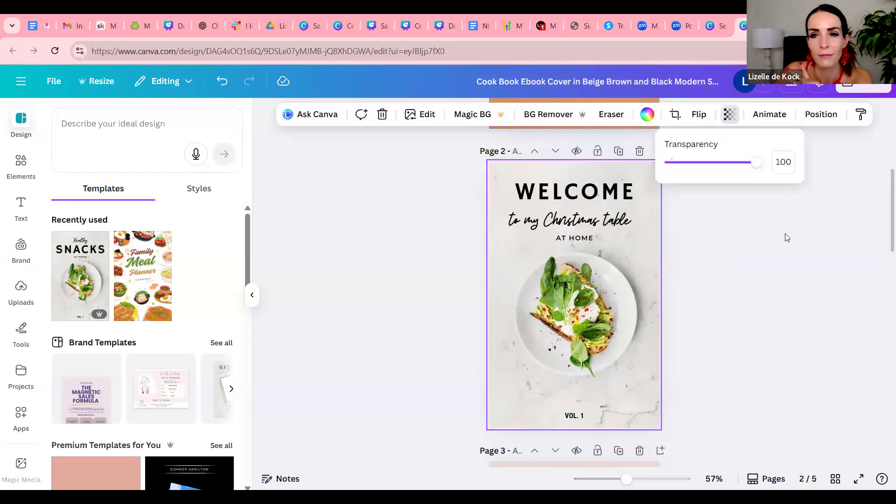
{"action": "left_click_drag", "start_coordinate": [760, 165], "coordinate": [700, 163]}
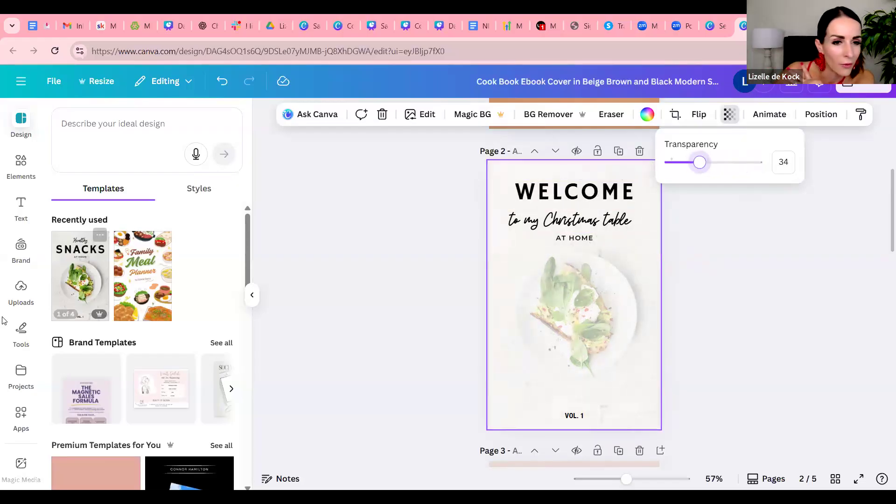
Search the photo library for "christmass dish"
{"action": "scroll", "coordinate": [40, 354], "scroll_direction": "down", "scroll_amount": 2}
{"action": "scroll", "coordinate": [40, 353], "scroll_direction": "down", "scroll_amount": 3}
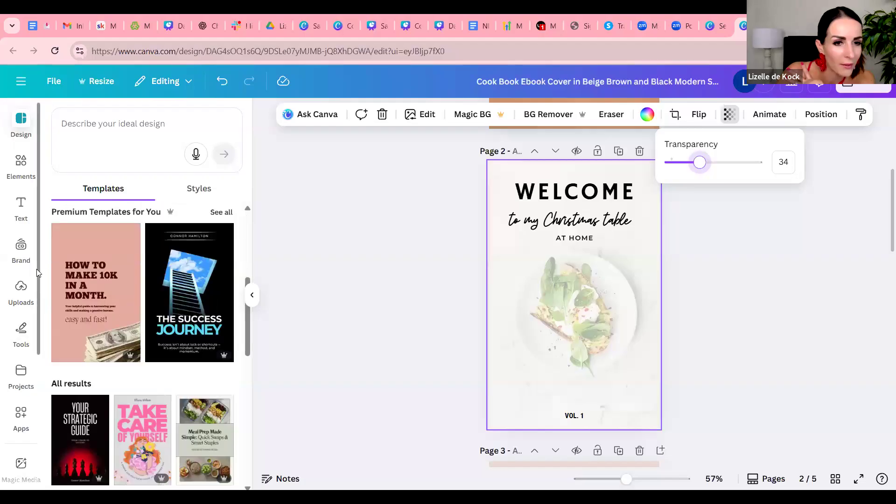
{"action": "scroll", "coordinate": [36, 269], "scroll_direction": "down", "scroll_amount": 3}
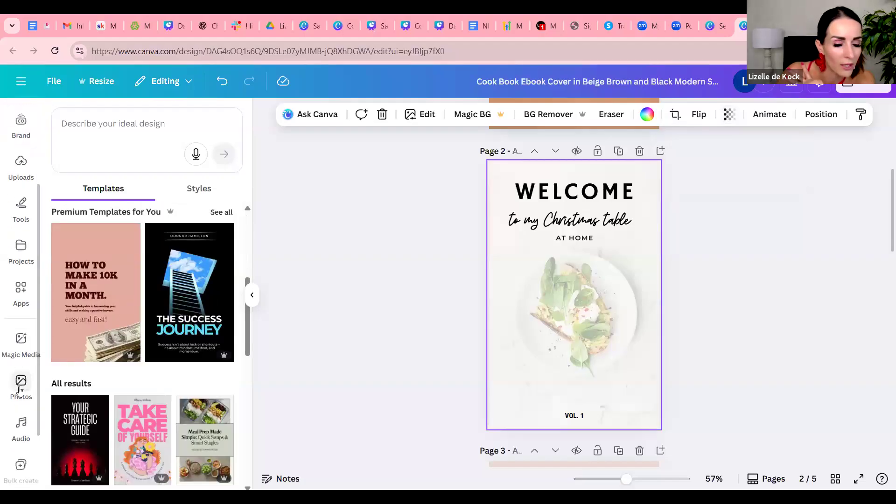
{"action": "left_click", "coordinate": [21, 383]}
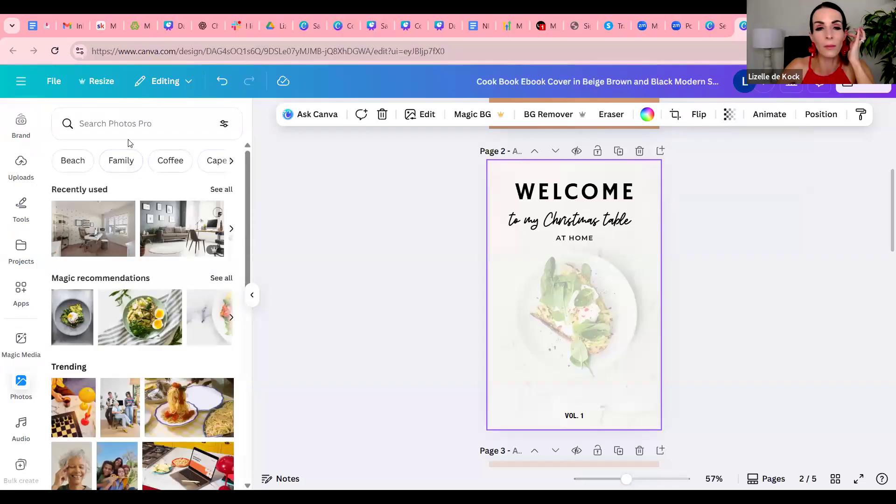
{"action": "left_click", "coordinate": [136, 124]}
{"action": "type", "text": "ch"}
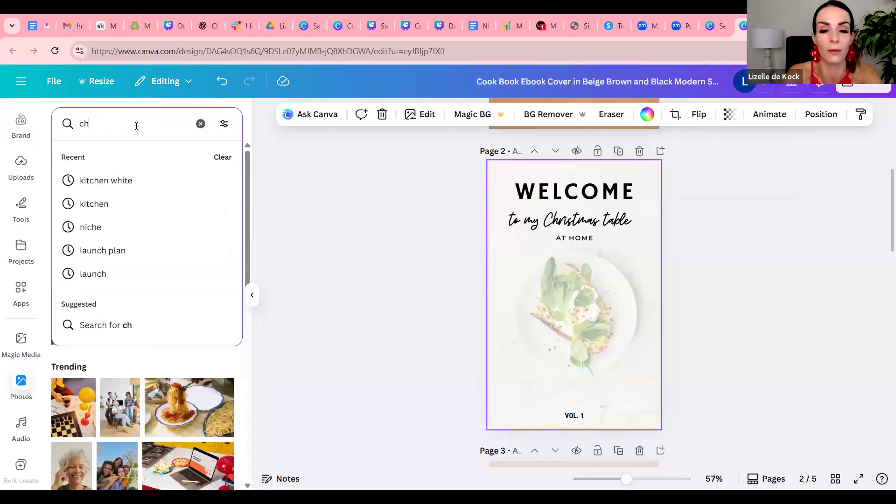
{"action": "type", "text": "rist"}
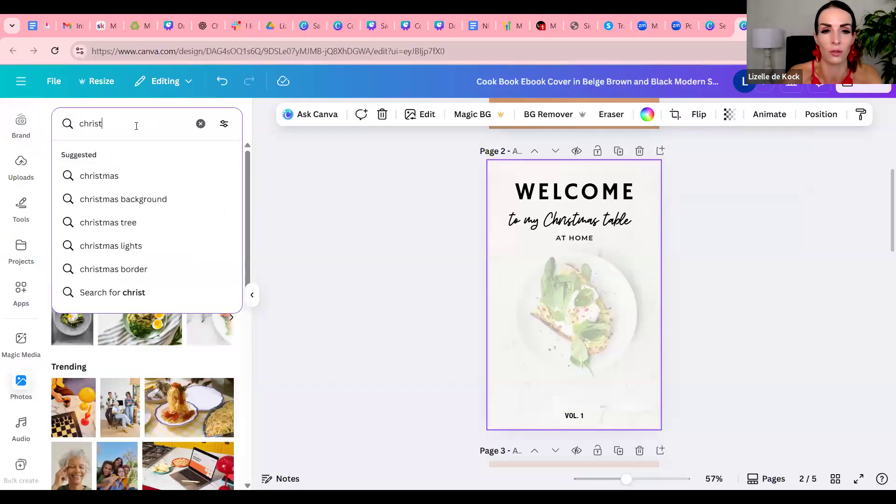
{"action": "type", "text": "mass dish"}
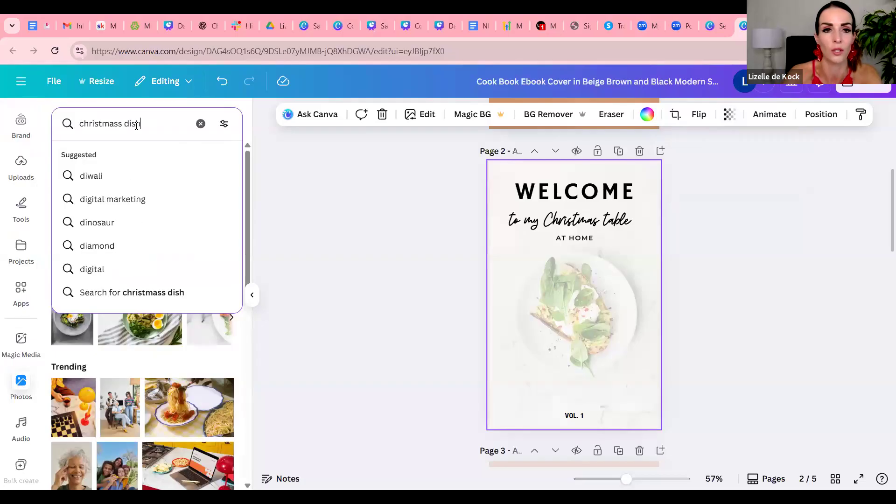
{"action": "key", "text": "Return"}
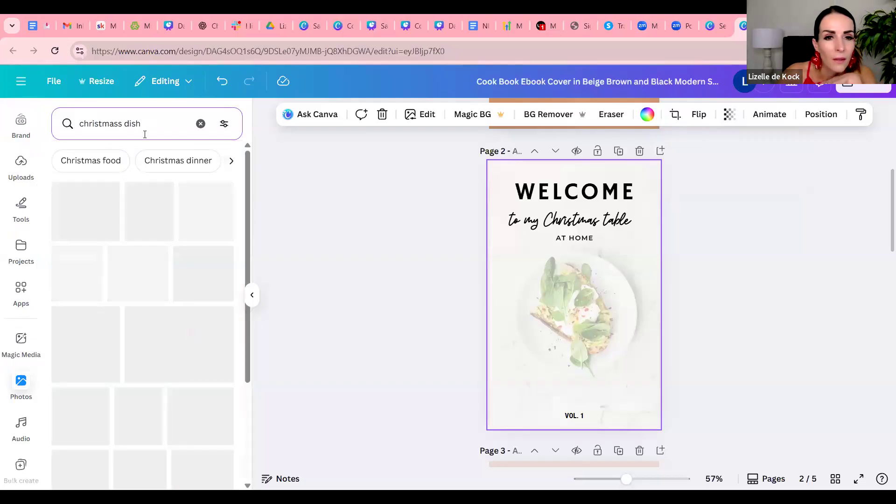
Replace the WELCOME page's background photo with the plate of decorated cookies beside a Christmas tree
{"action": "scroll", "coordinate": [214, 206], "scroll_direction": "down", "scroll_amount": 5}
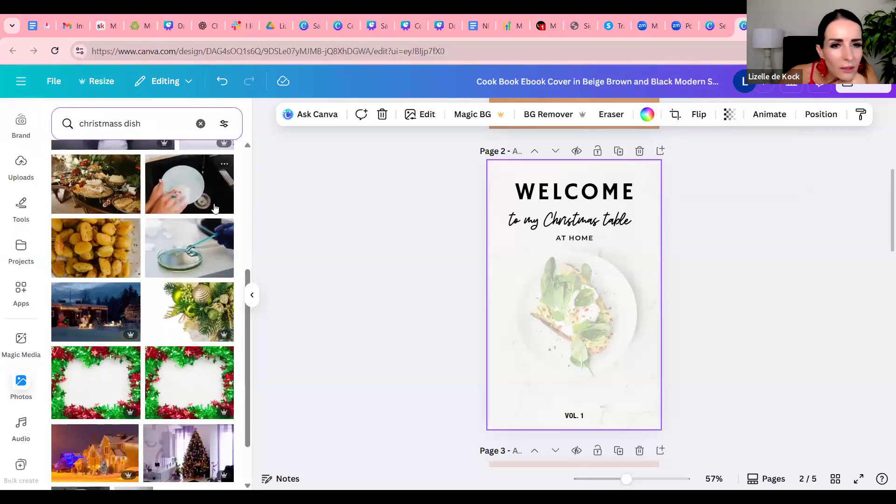
{"action": "scroll", "coordinate": [215, 208], "scroll_direction": "down", "scroll_amount": 4}
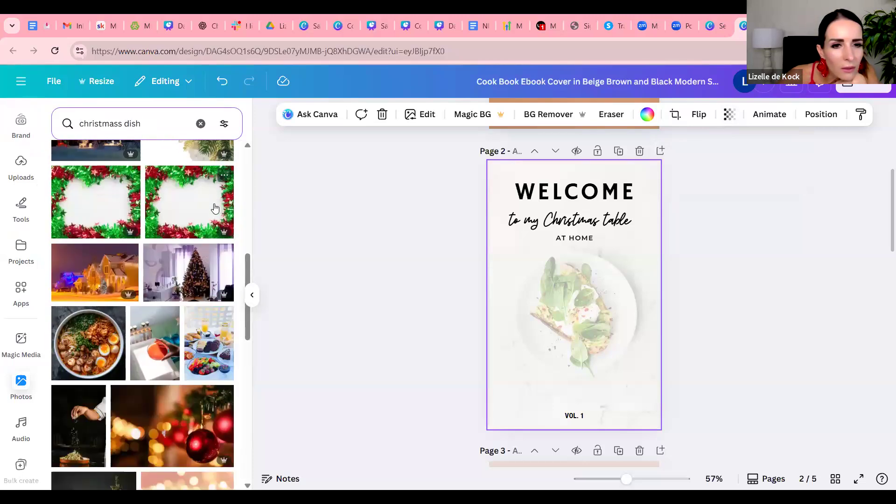
{"action": "scroll", "coordinate": [215, 208], "scroll_direction": "down", "scroll_amount": 4}
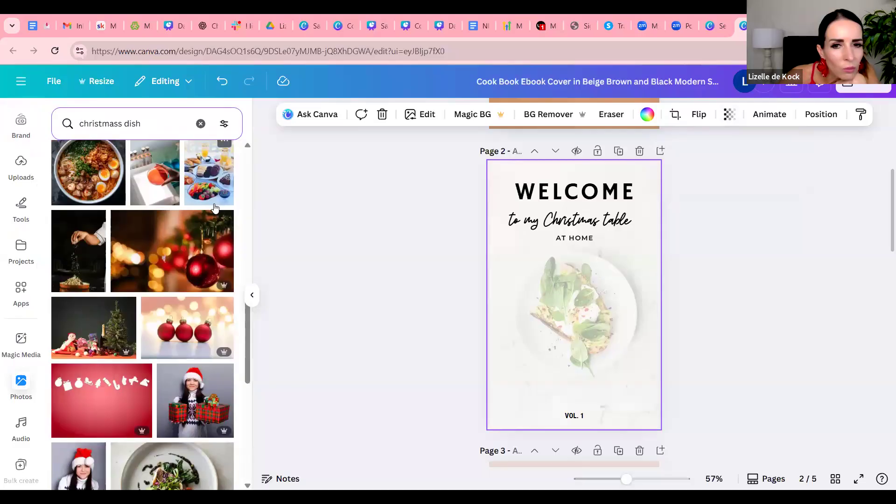
{"action": "scroll", "coordinate": [214, 207], "scroll_direction": "down", "scroll_amount": 5}
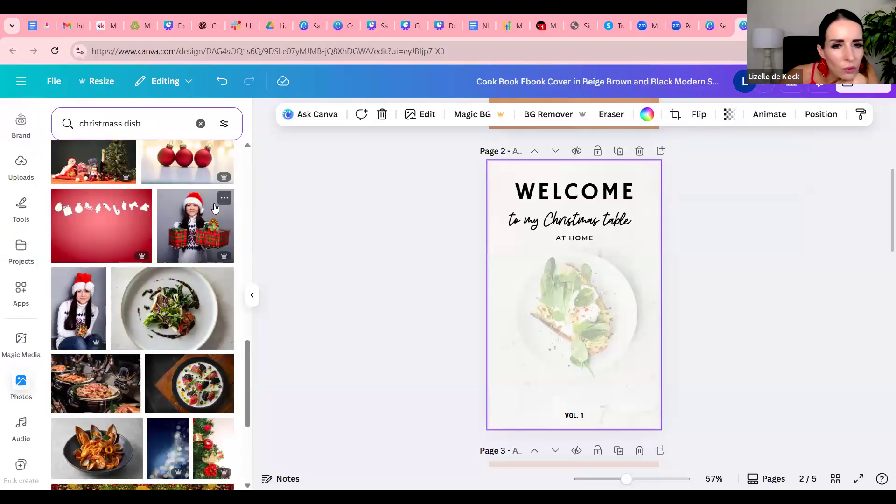
{"action": "scroll", "coordinate": [215, 208], "scroll_direction": "down", "scroll_amount": 1}
{"action": "scroll", "coordinate": [215, 208], "scroll_direction": "down", "scroll_amount": 3}
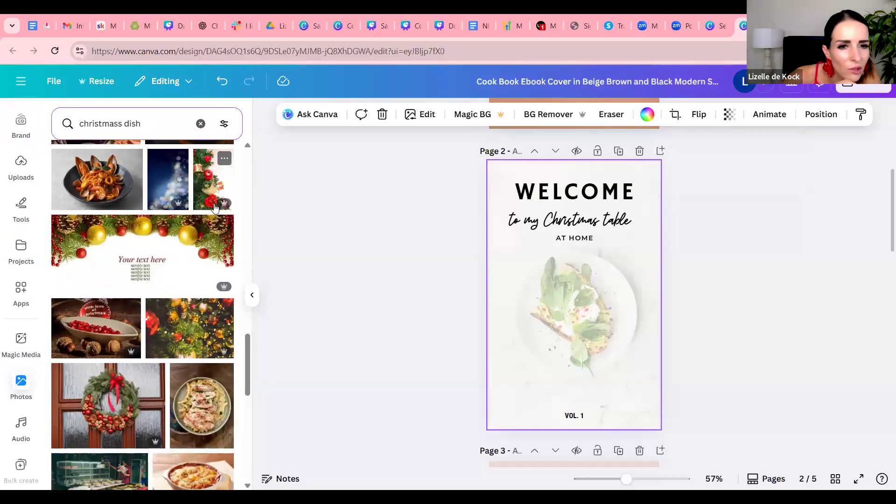
{"action": "scroll", "coordinate": [215, 207], "scroll_direction": "down", "scroll_amount": 6}
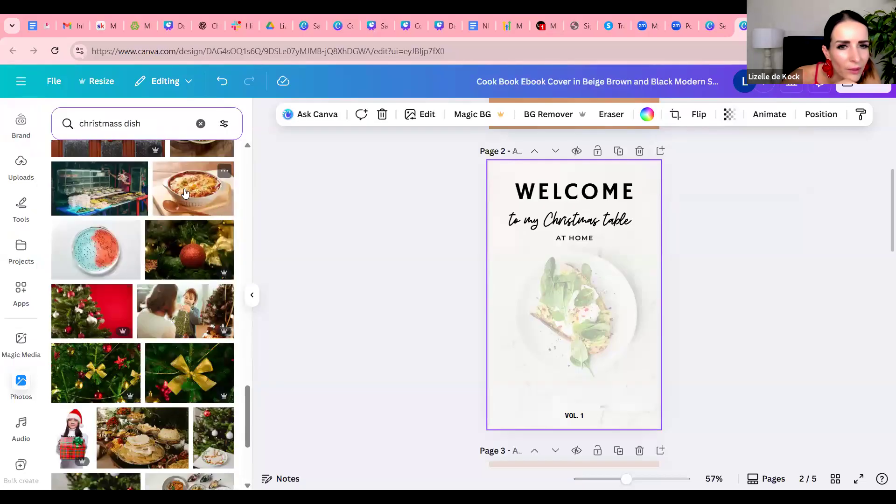
{"action": "scroll", "coordinate": [186, 195], "scroll_direction": "down", "scroll_amount": 1}
{"action": "scroll", "coordinate": [186, 195], "scroll_direction": "down", "scroll_amount": 3}
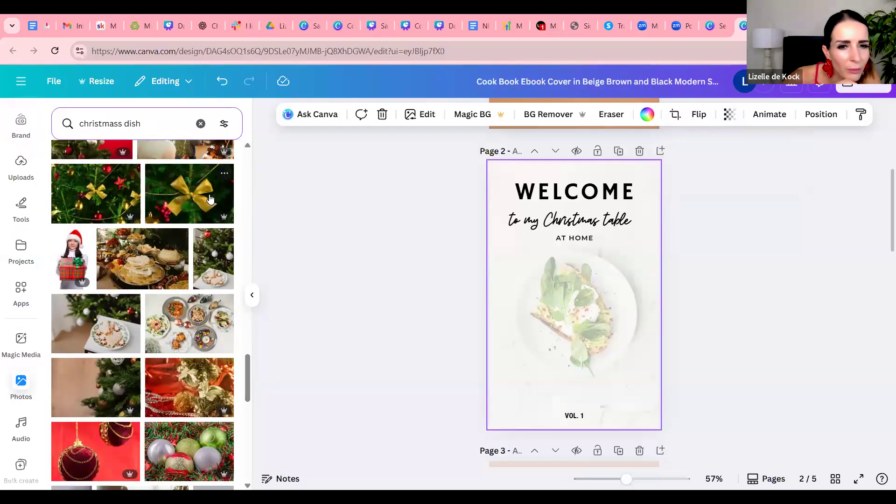
{"action": "scroll", "coordinate": [211, 199], "scroll_direction": "down", "scroll_amount": 3}
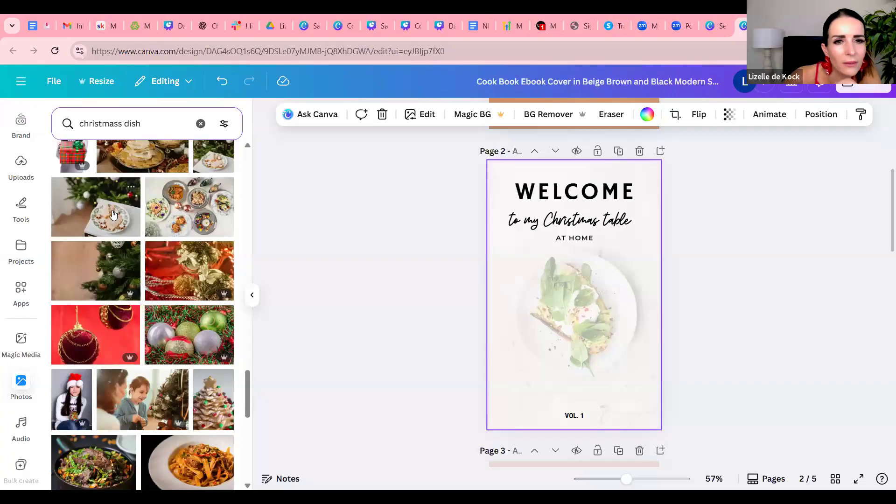
{"action": "left_click_drag", "start_coordinate": [119, 210], "coordinate": [491, 180]}
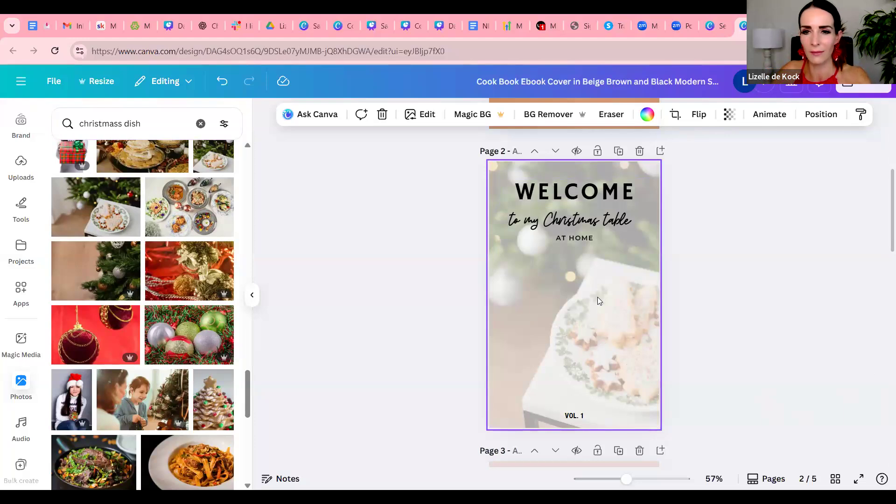
Paste the copied introduction text onto the WELCOME page and place it just below the AT HOME line
{"action": "key", "text": "ctrl+v"}
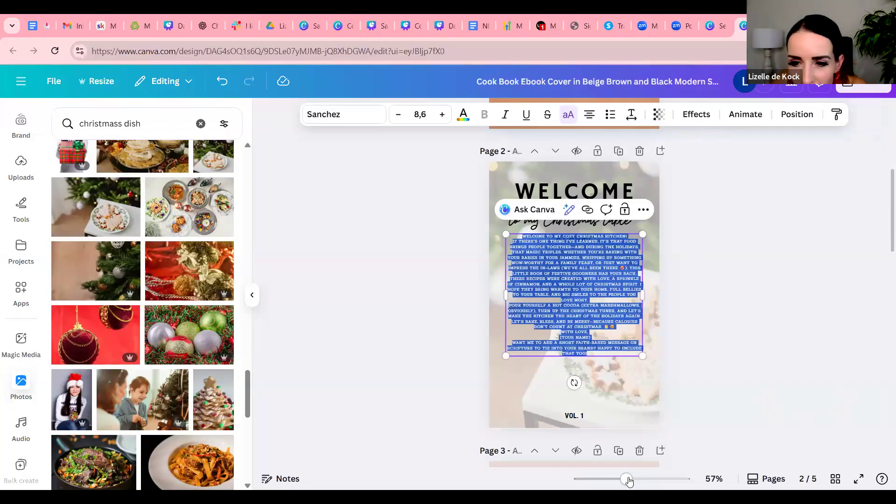
{"action": "mouse_move", "coordinate": [629, 483]}
{"action": "left_mouse_down"}
{"action": "mouse_move", "coordinate": [663, 482]}
{"action": "mouse_move", "coordinate": [594, 476]}
{"action": "mouse_move", "coordinate": [636, 478]}
{"action": "left_mouse_up"}
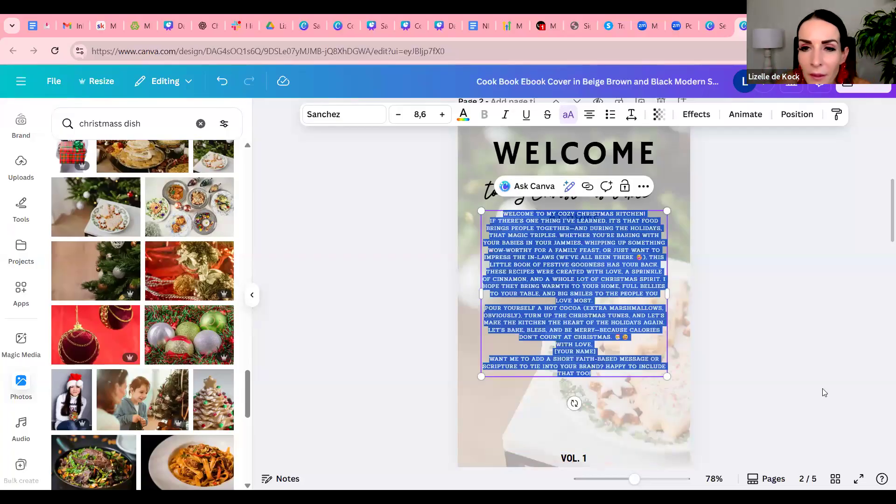
{"action": "left_click", "coordinate": [614, 245]}
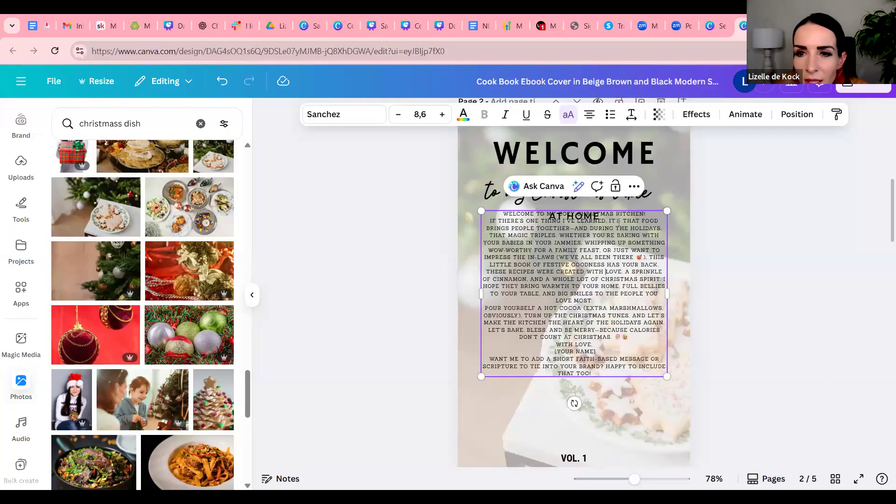
{"action": "left_click", "coordinate": [771, 254]}
{"action": "left_click_drag", "start_coordinate": [597, 277], "coordinate": [598, 304]}
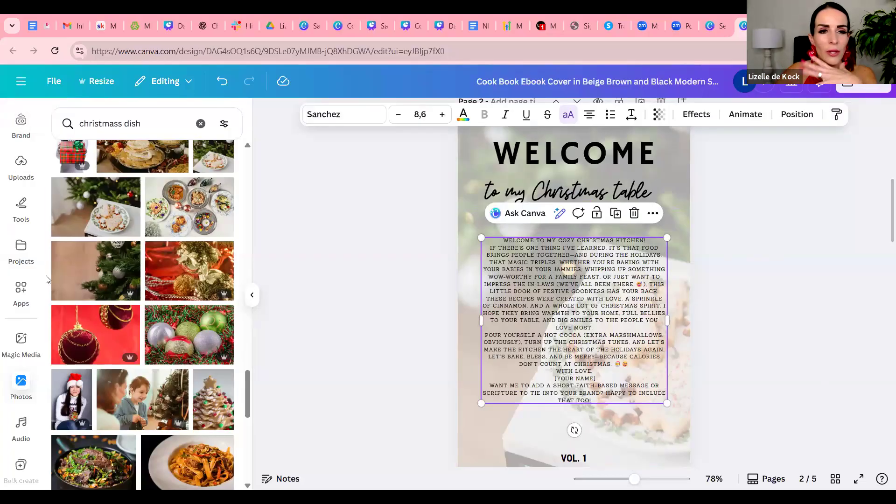
Add a rounded square shape from the element library to the WELCOME page
{"action": "scroll", "coordinate": [56, 275], "scroll_direction": "up", "scroll_amount": 5}
{"action": "scroll", "coordinate": [9, 185], "scroll_direction": "up", "scroll_amount": 3}
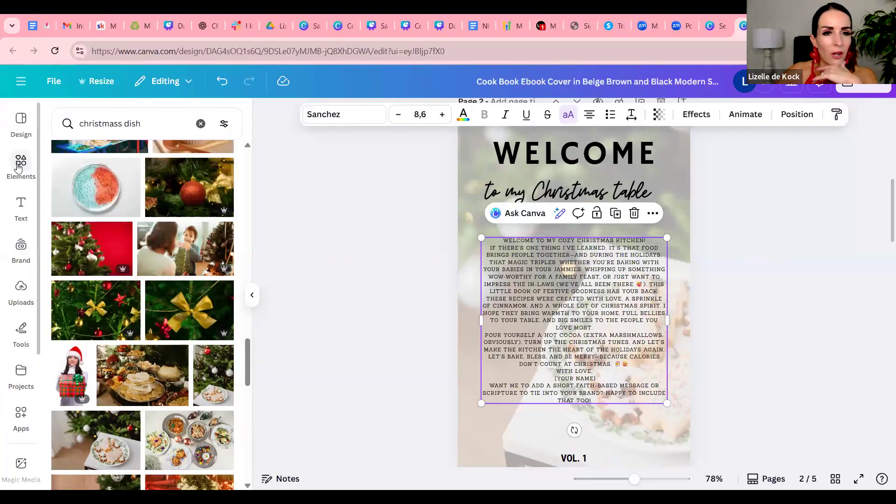
{"action": "left_click", "coordinate": [19, 167]}
{"action": "left_click", "coordinate": [19, 167]}
{"action": "scroll", "coordinate": [164, 240], "scroll_direction": "down", "scroll_amount": 2}
{"action": "scroll", "coordinate": [164, 240], "scroll_direction": "up", "scroll_amount": 2}
{"action": "left_click", "coordinate": [86, 194]}
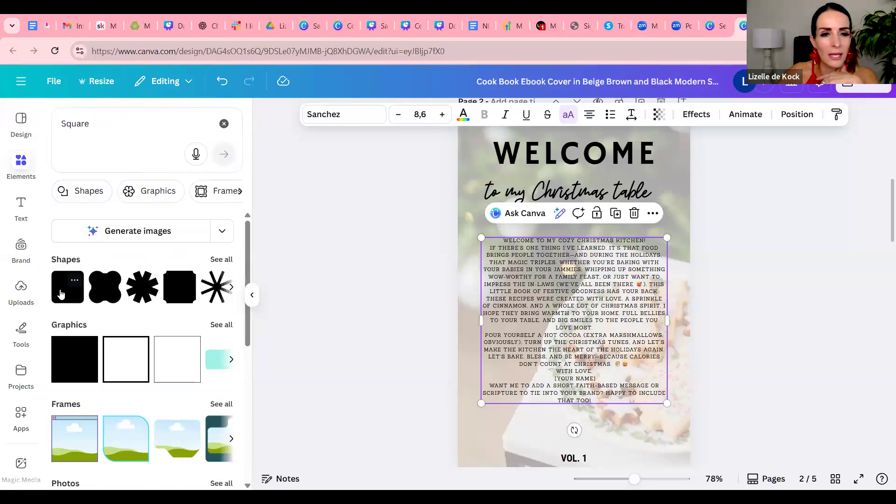
{"action": "left_click", "coordinate": [61, 293]}
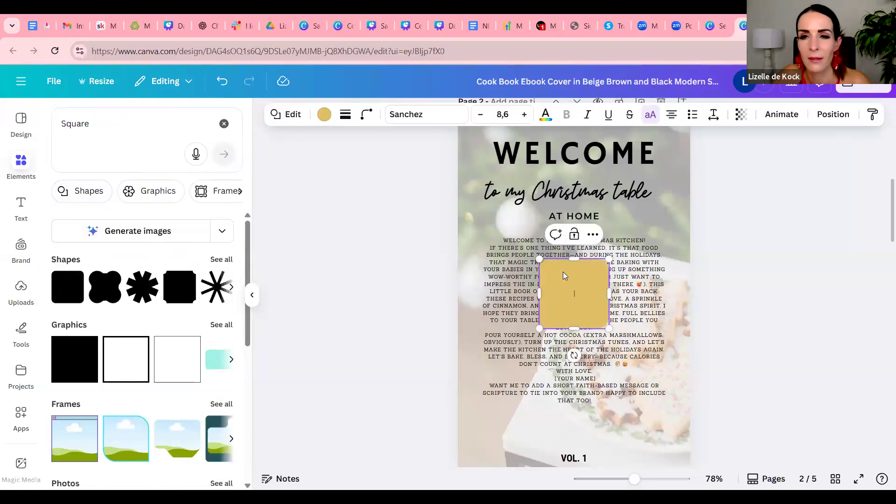
Stretch the square to cover the whole introduction text block and fill it with the olive green photo color
{"action": "left_click_drag", "start_coordinate": [539, 294], "coordinate": [473, 294]}
{"action": "left_click_drag", "start_coordinate": [542, 258], "coordinate": [538, 228]}
{"action": "left_click_drag", "start_coordinate": [610, 277], "coordinate": [692, 279]}
{"action": "left_click_drag", "start_coordinate": [576, 329], "coordinate": [583, 418]}
{"action": "left_click", "coordinate": [325, 115]}
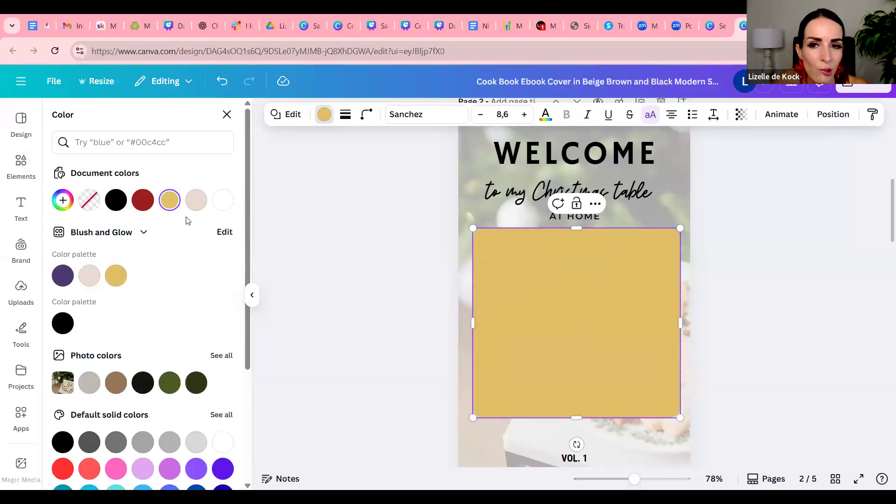
{"action": "left_click", "coordinate": [171, 384]}
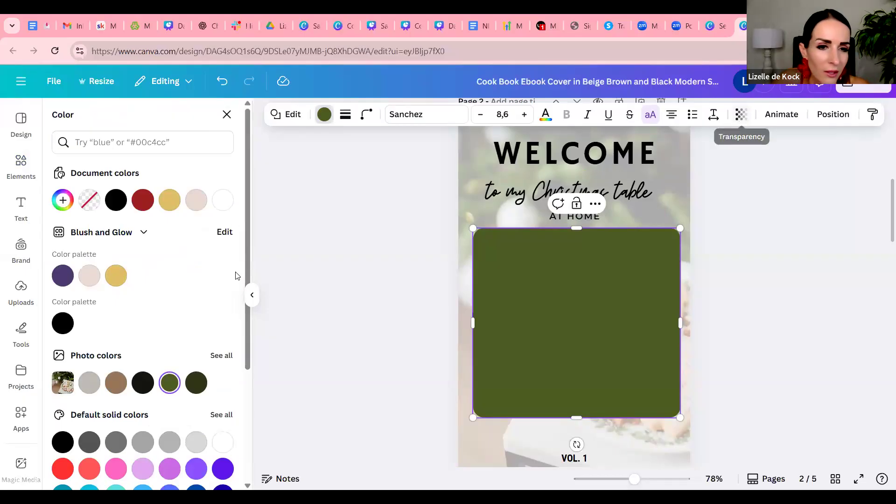
Try bright green and lime fills on the shape, ending back on the olive green photo color
{"action": "scroll", "coordinate": [174, 291], "scroll_direction": "down", "scroll_amount": 3}
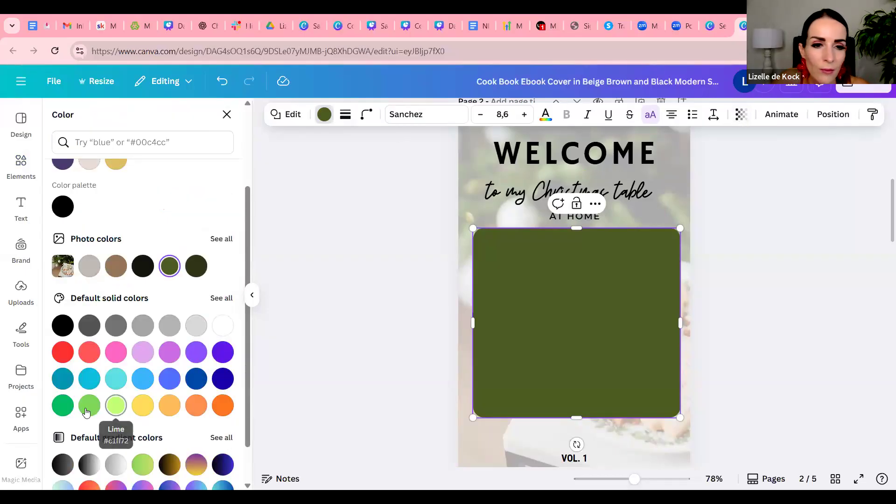
{"action": "left_click", "coordinate": [63, 406]}
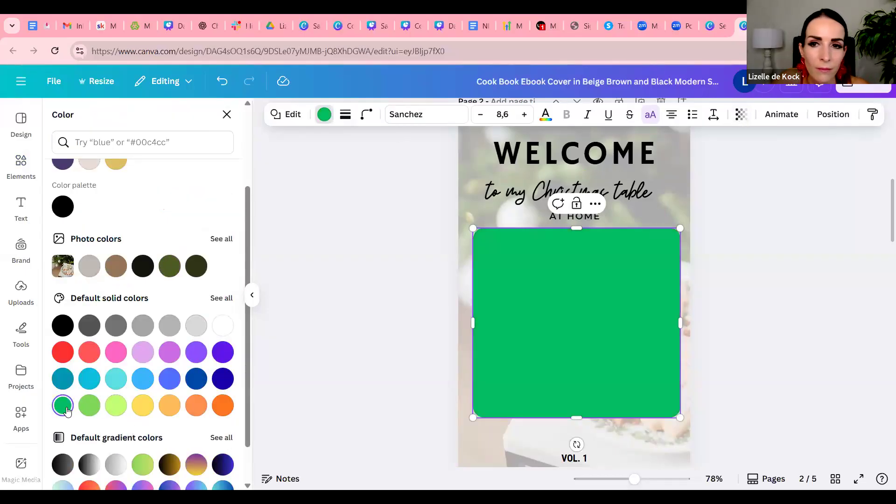
{"action": "left_click", "coordinate": [116, 406]}
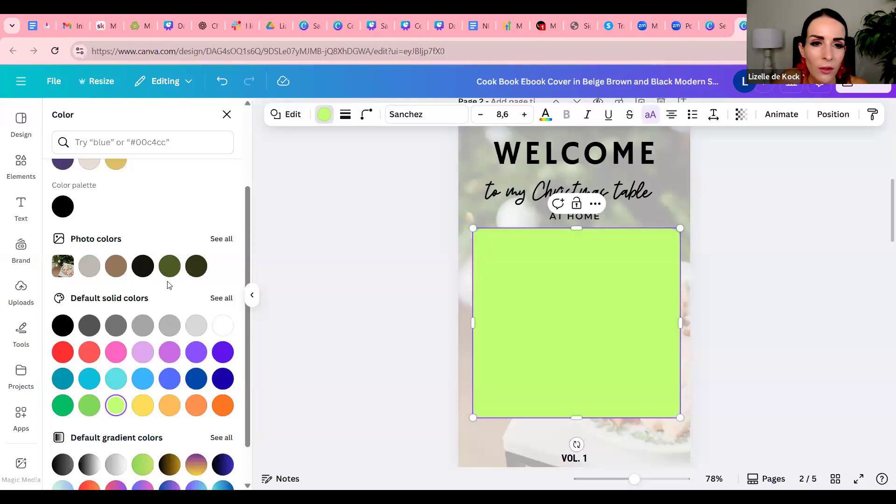
{"action": "left_click", "coordinate": [169, 266]}
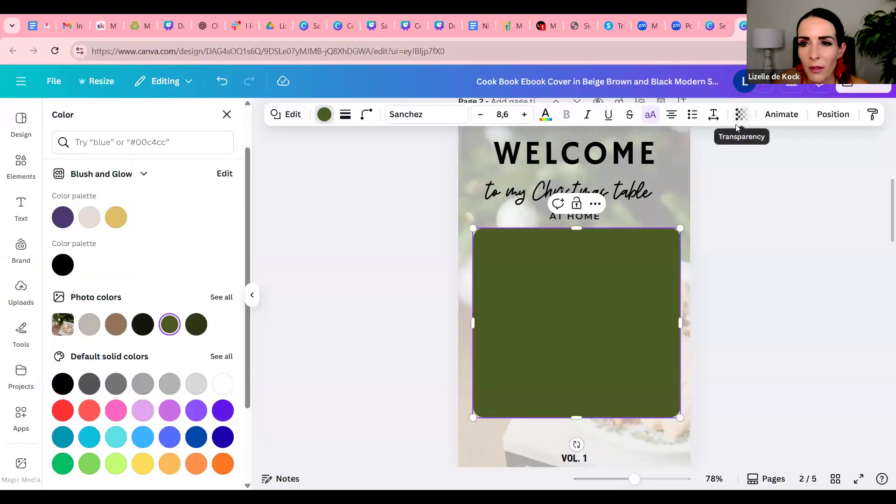
Set the olive green shape's transparency to 60
{"action": "left_click", "coordinate": [741, 114]}
{"action": "left_click_drag", "start_coordinate": [768, 163], "coordinate": [737, 166]}
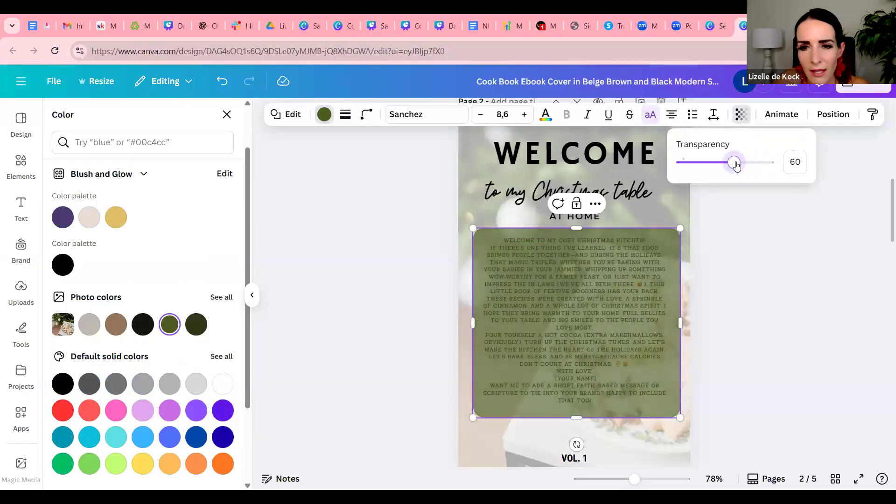
{"action": "left_click", "coordinate": [735, 235]}
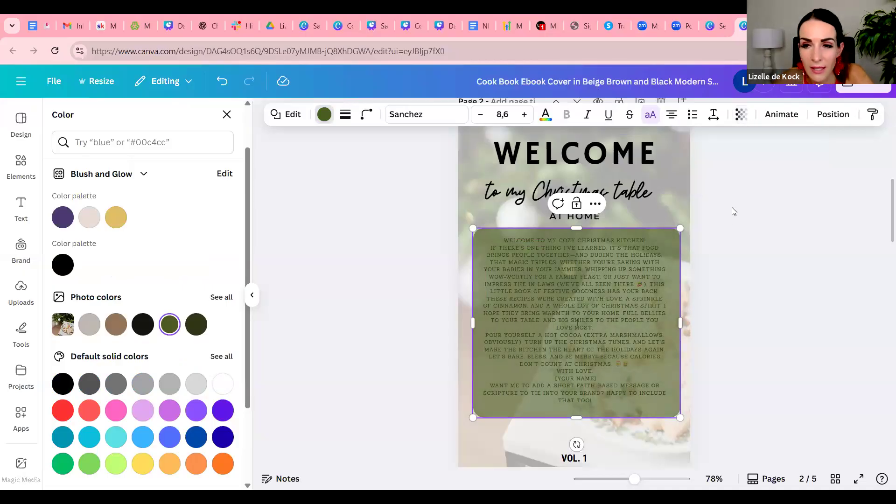
Send the olive green shape one layer backward so it sits behind the introduction text
{"action": "left_click", "coordinate": [834, 117]}
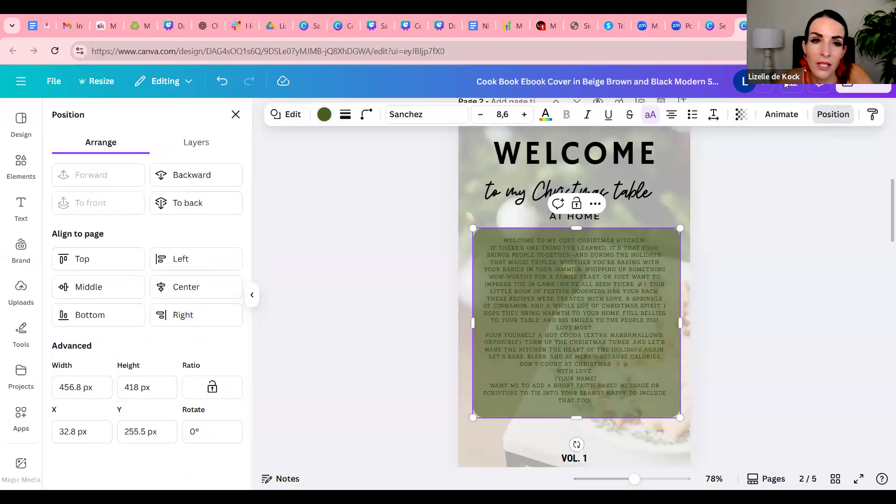
{"action": "left_click", "coordinate": [205, 177]}
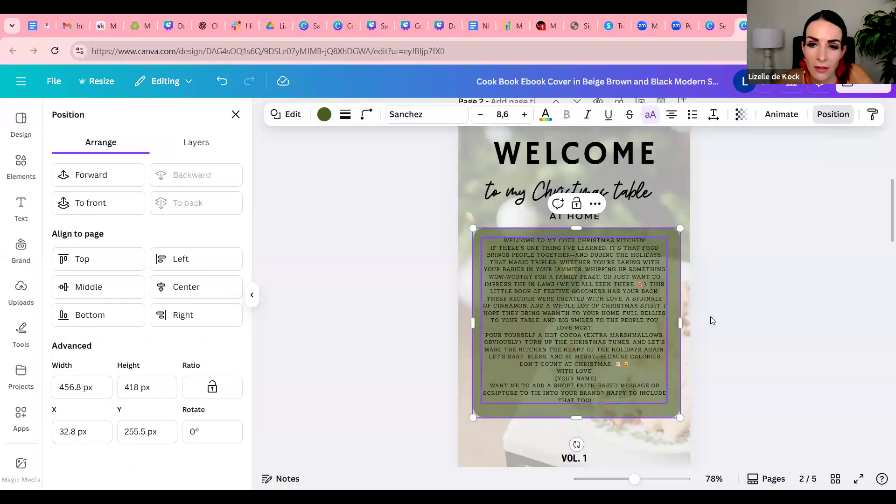
{"action": "left_click", "coordinate": [752, 310]}
Change the introduction text's font to Roboto Condensed
{"action": "left_click", "coordinate": [595, 297]}
{"action": "left_click", "coordinate": [596, 295]}
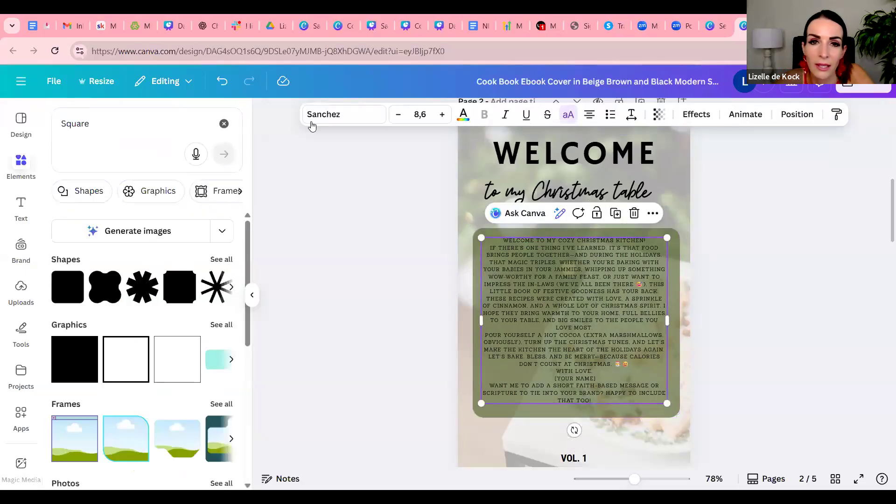
{"action": "left_click", "coordinate": [338, 116]}
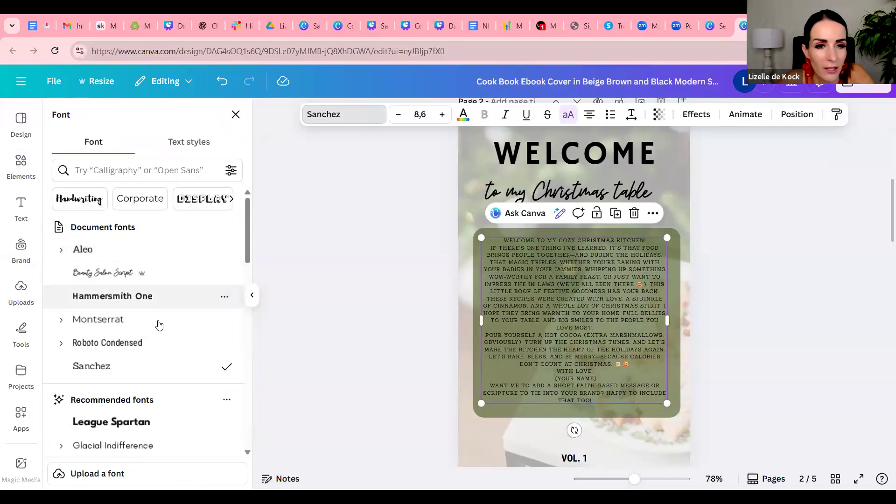
{"action": "left_click", "coordinate": [150, 344]}
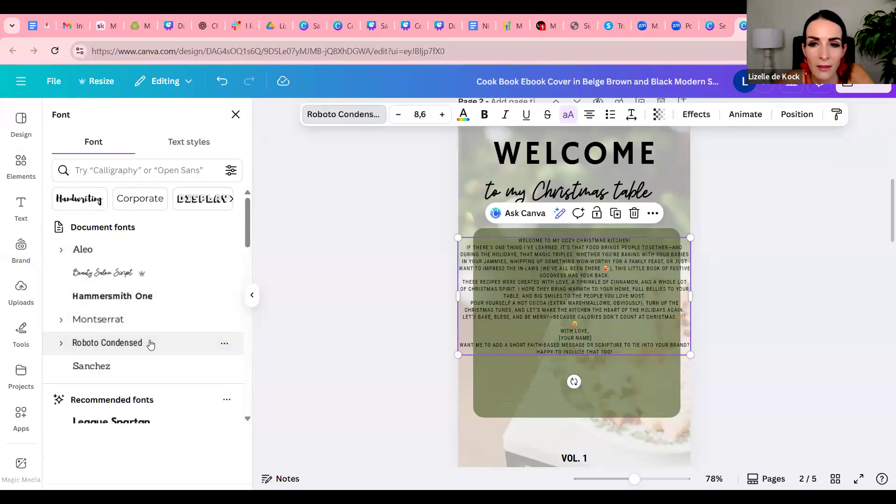
Resize and reposition the introduction text box to fit inside the olive green shape at font size 10
{"action": "left_click_drag", "start_coordinate": [690, 297], "coordinate": [635, 306]}
{"action": "left_click_drag", "start_coordinate": [633, 376], "coordinate": [675, 406]}
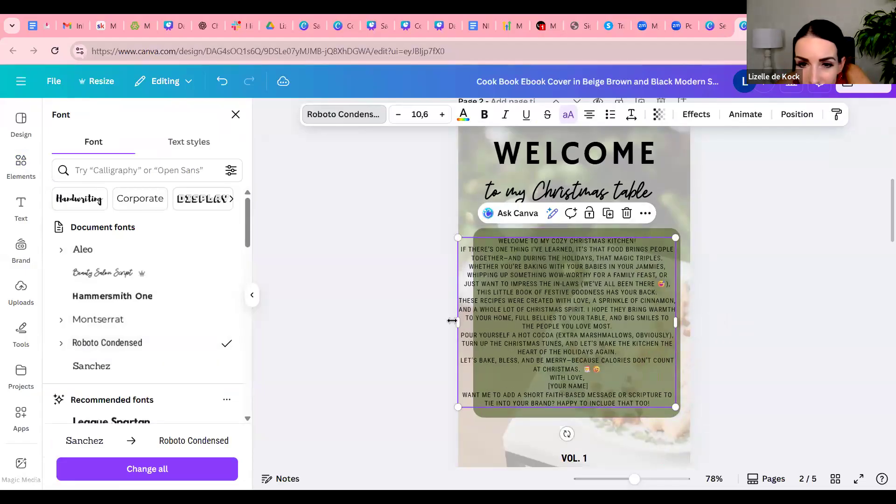
{"action": "left_click_drag", "start_coordinate": [452, 321], "coordinate": [474, 318]}
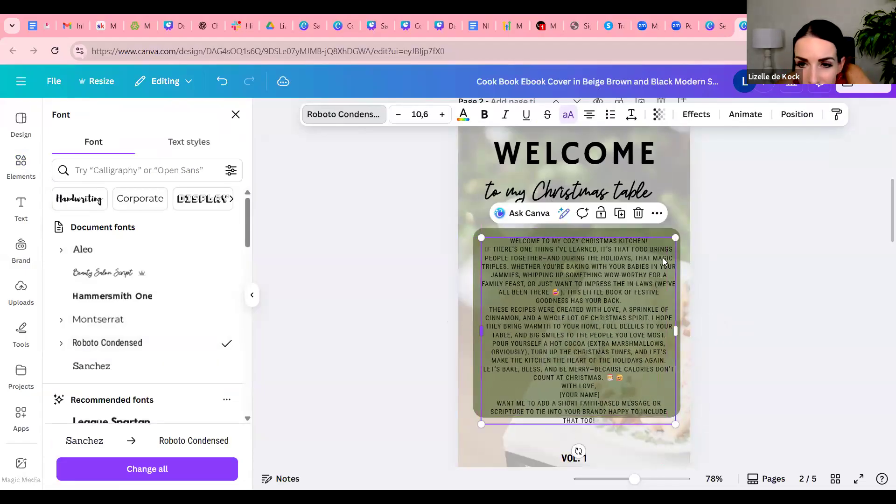
{"action": "left_click_drag", "start_coordinate": [596, 303], "coordinate": [592, 296]}
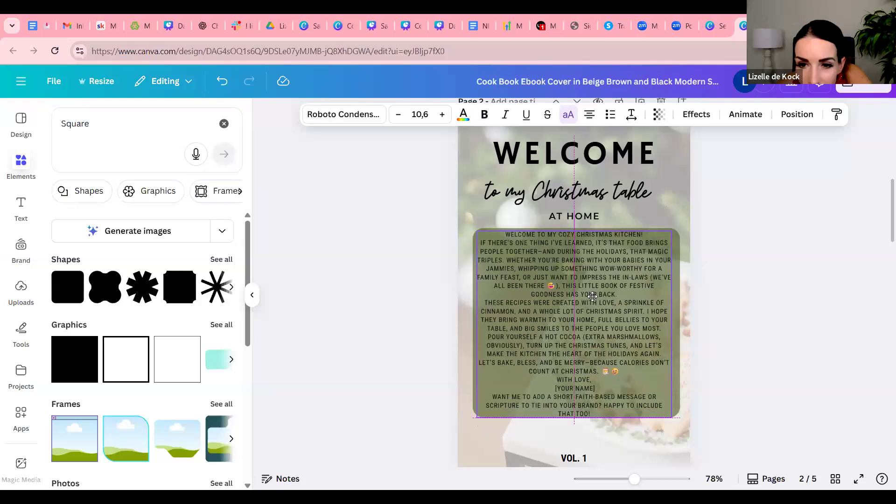
{"action": "left_click_drag", "start_coordinate": [672, 231], "coordinate": [661, 241]}
{"action": "left_click_drag", "start_coordinate": [660, 330], "coordinate": [666, 327]}
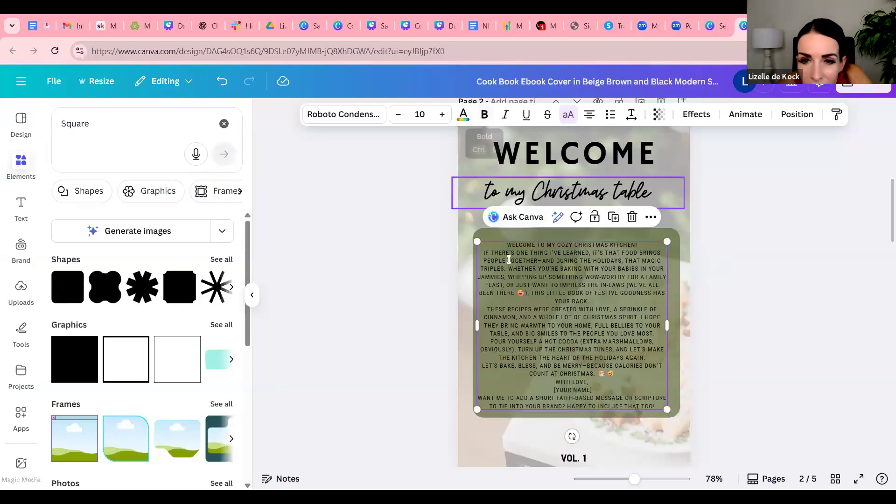
Color the whole introduction text white and center the text block within the green shape
{"action": "key", "text": "Return"}
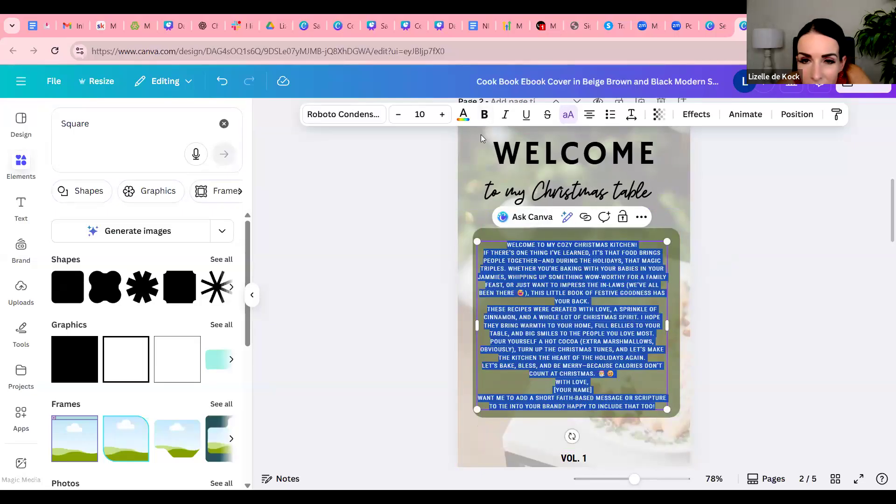
{"action": "left_click", "coordinate": [463, 116]}
{"action": "left_click", "coordinate": [196, 200]}
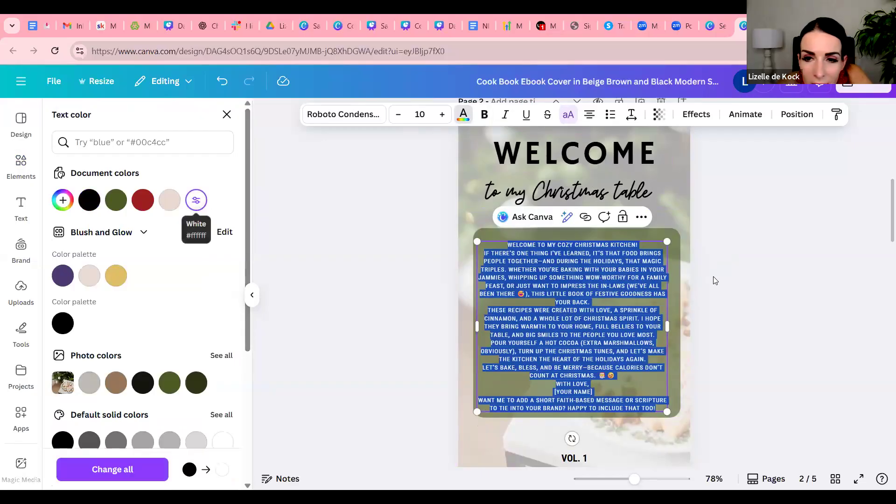
{"action": "left_click", "coordinate": [735, 286]}
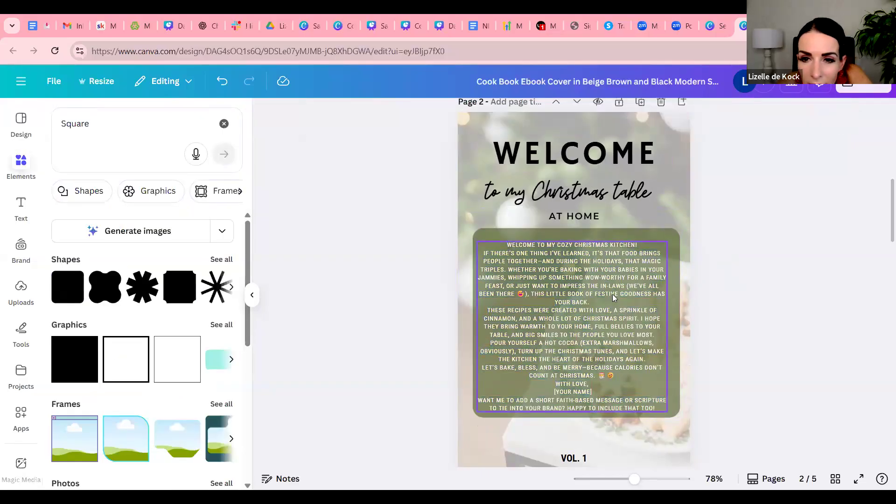
{"action": "left_click_drag", "start_coordinate": [611, 300], "coordinate": [615, 296]}
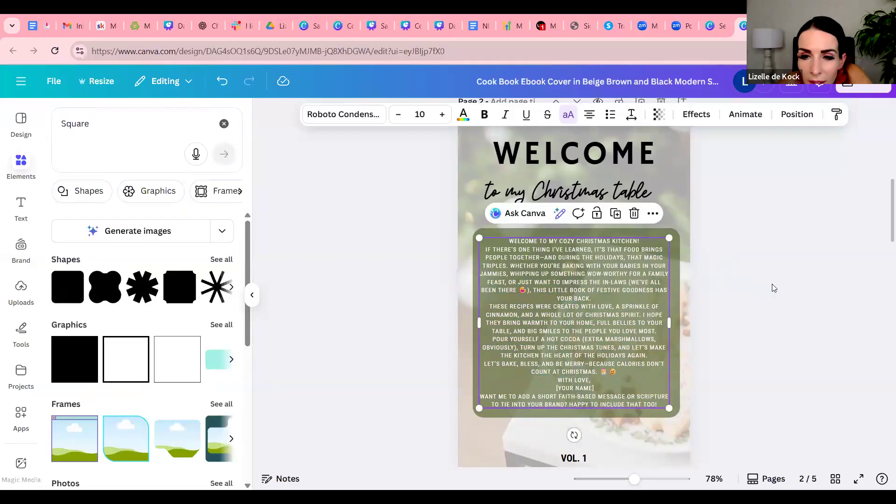
{"action": "left_click", "coordinate": [786, 286]}
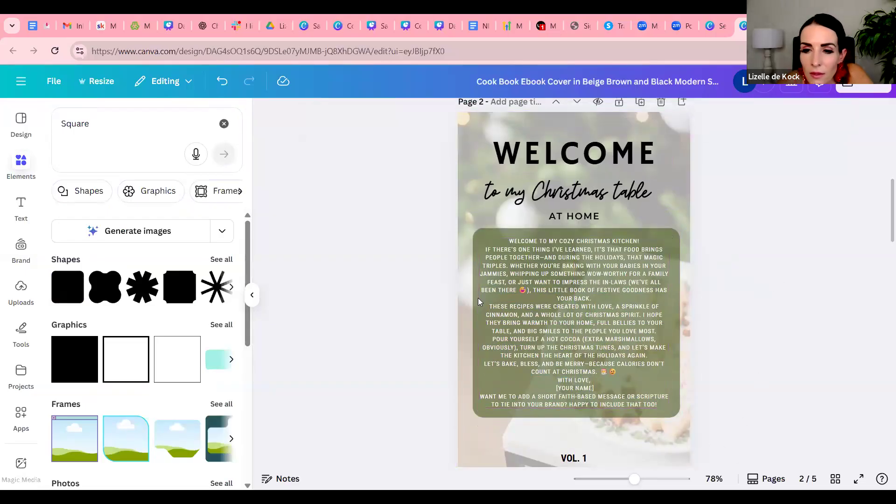
Insert blank lines after the greeting line and after the paragraph ending "your back." in the introduction
{"action": "left_click_drag", "start_coordinate": [639, 487], "coordinate": [657, 487]}
{"action": "double_click", "coordinate": [610, 306]}
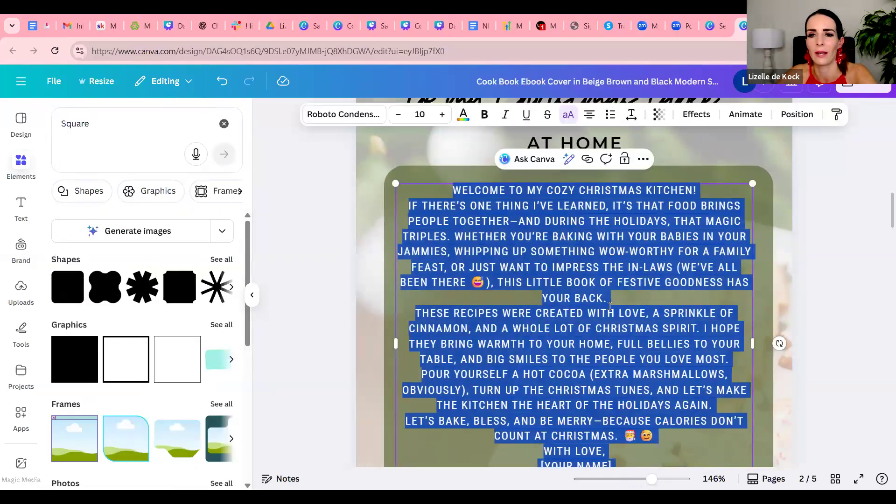
{"action": "left_click", "coordinate": [658, 301]}
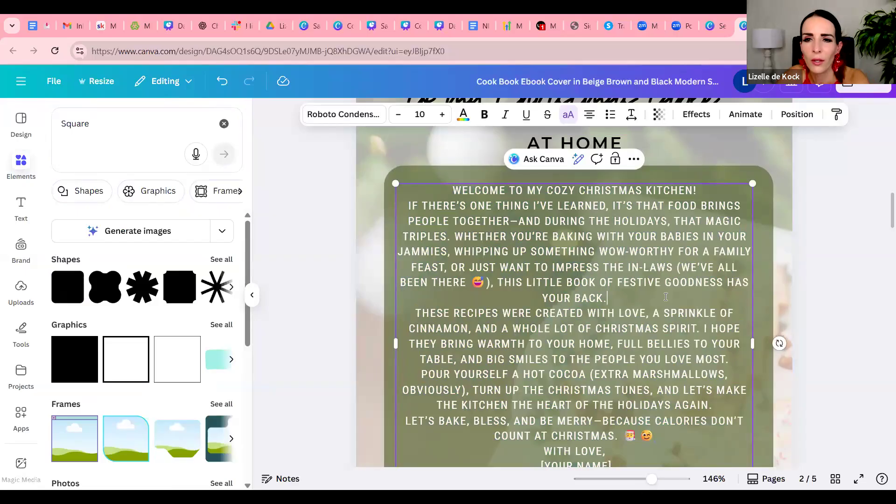
{"action": "key", "text": "Return"}
{"action": "key", "text": "Return"}
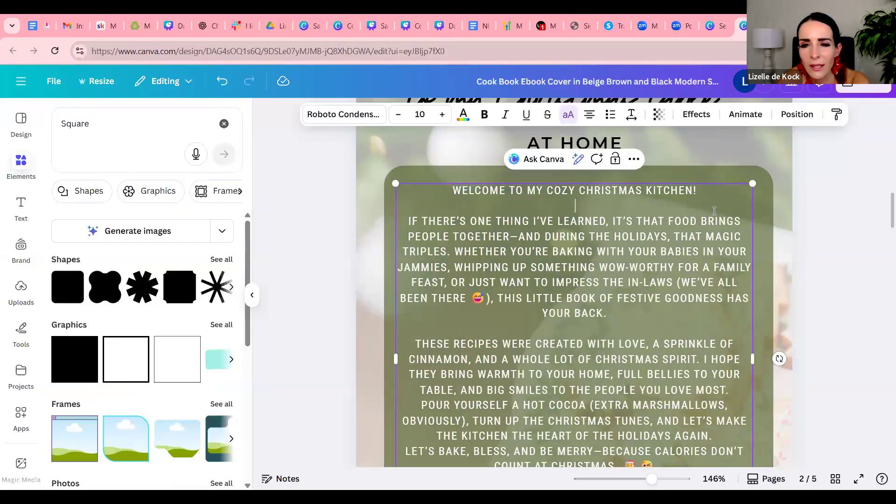
Replace the [YOUR NAME] placeholder under "With love," with the author's first name
{"action": "scroll", "coordinate": [673, 294], "scroll_direction": "down", "scroll_amount": 3}
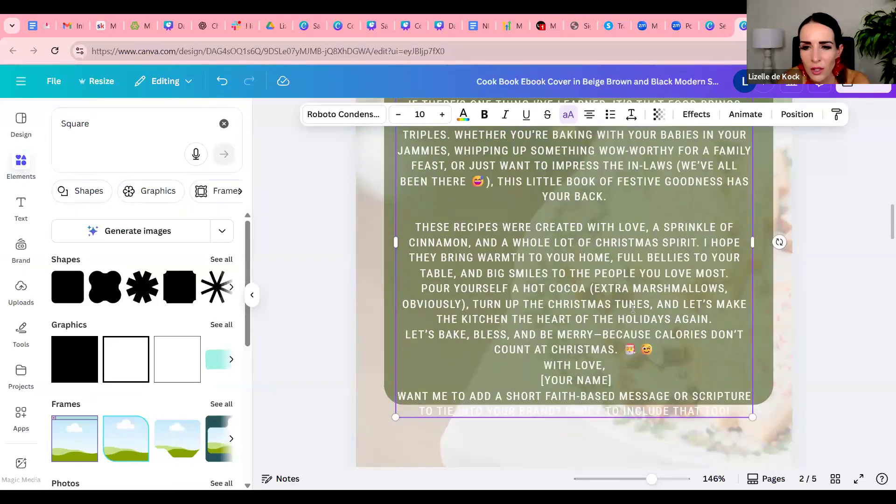
{"action": "triple_click", "coordinate": [538, 378]}
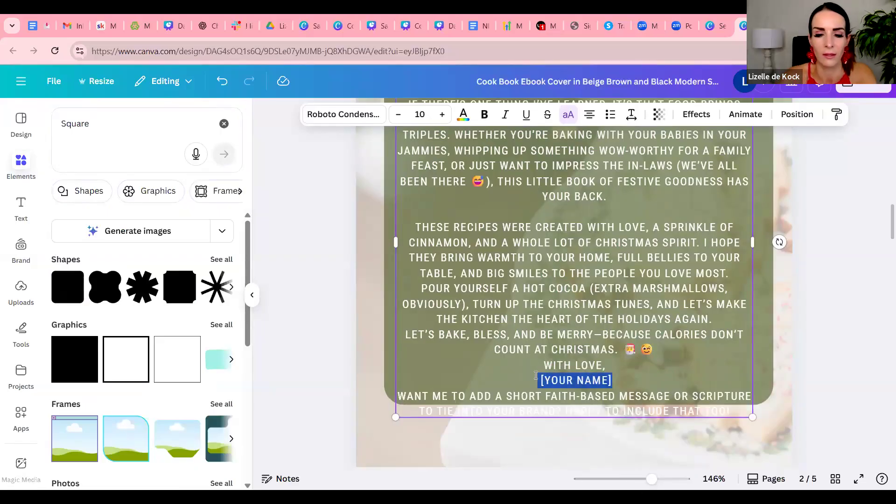
{"action": "type", "text": "Lizell"}
{"action": "key", "text": "BackSpace"}
{"action": "key", "text": "BackSpace"}
{"action": "key", "text": "BackSpace"}
{"action": "type", "text": "elle"}
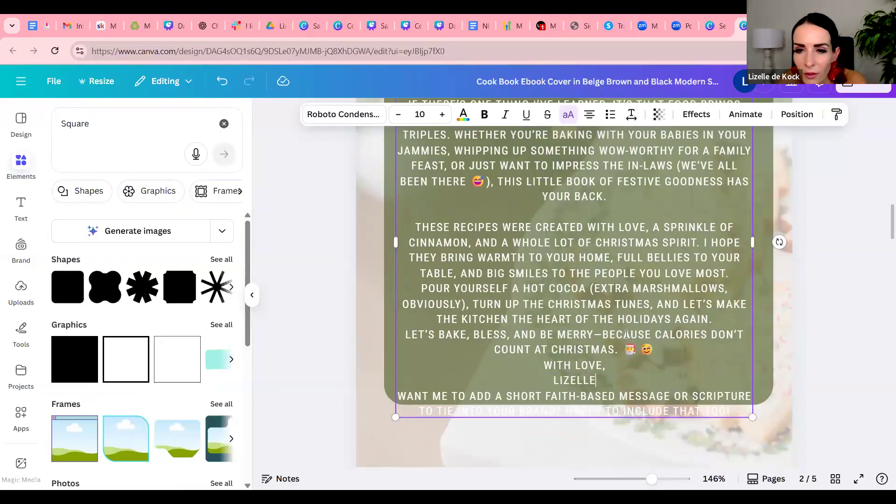
Put the closing emojis on their own line, then shrink and widen the text block to fit inside the green shape
{"action": "left_click", "coordinate": [624, 351]}
{"action": "key", "text": "Return"}
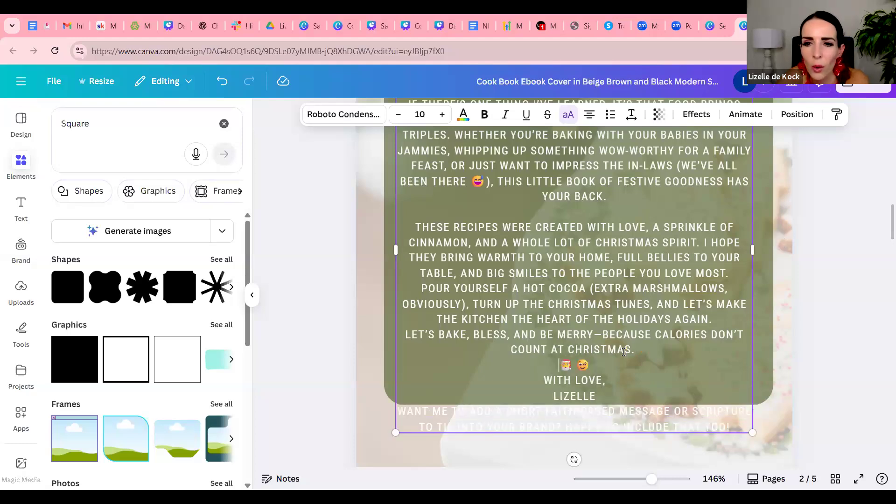
{"action": "left_click_drag", "start_coordinate": [750, 431], "coordinate": [718, 398]}
{"action": "left_click_drag", "start_coordinate": [723, 225], "coordinate": [764, 214]}
{"action": "left_click", "coordinate": [834, 234]}
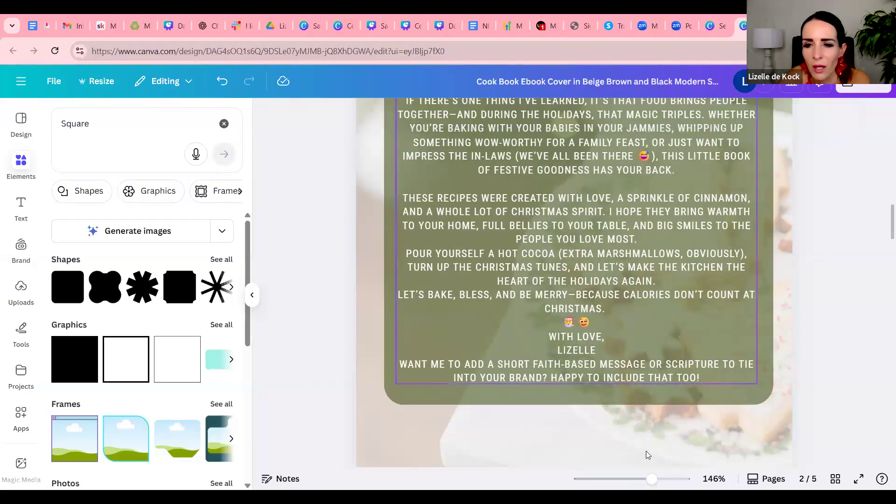
Delete the "VOL. 1" text at the foot of the WELCOME page
{"action": "left_click_drag", "start_coordinate": [652, 479], "coordinate": [638, 479]}
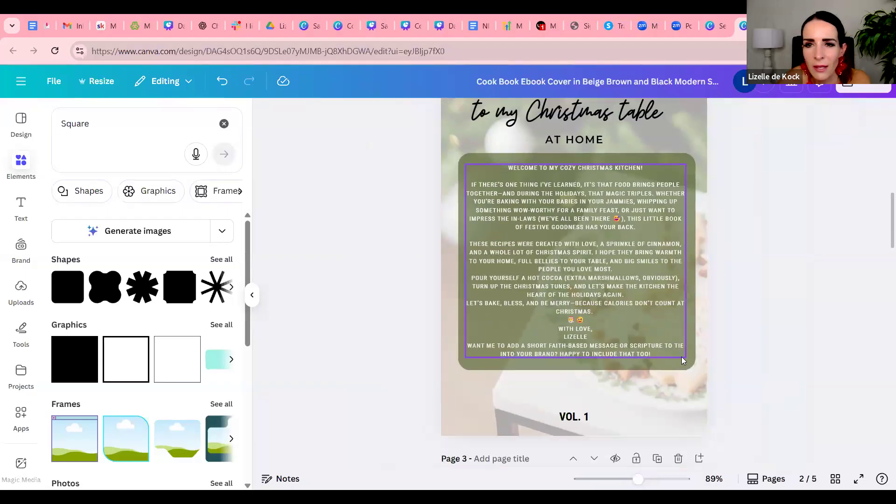
{"action": "scroll", "coordinate": [681, 357], "scroll_direction": "up", "scroll_amount": 3}
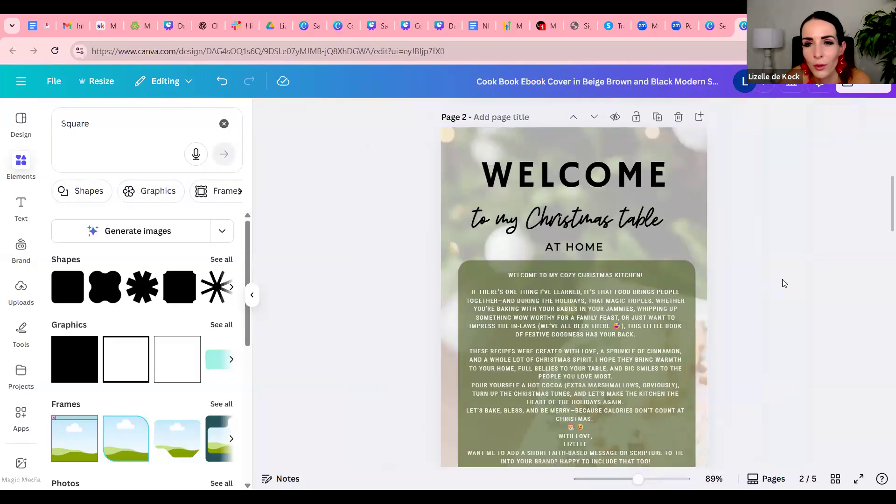
{"action": "scroll", "coordinate": [756, 292], "scroll_direction": "up", "scroll_amount": 3}
{"action": "scroll", "coordinate": [756, 292], "scroll_direction": "down", "scroll_amount": 7}
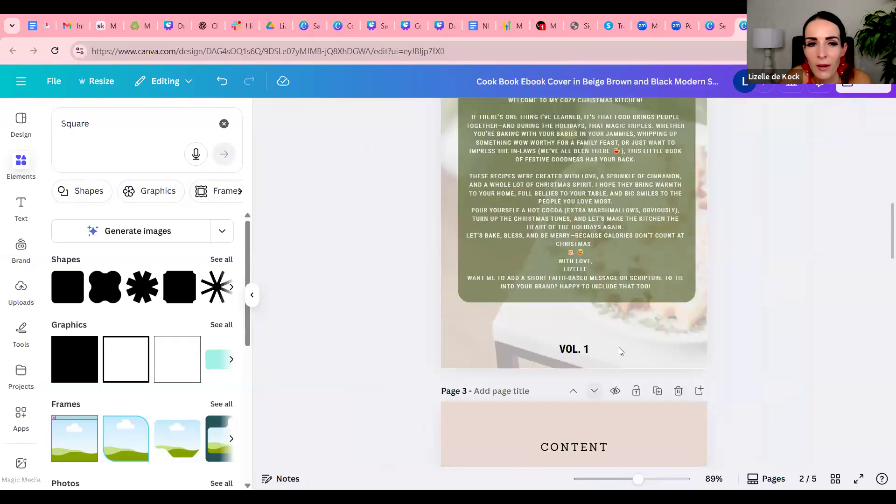
{"action": "left_click", "coordinate": [573, 350]}
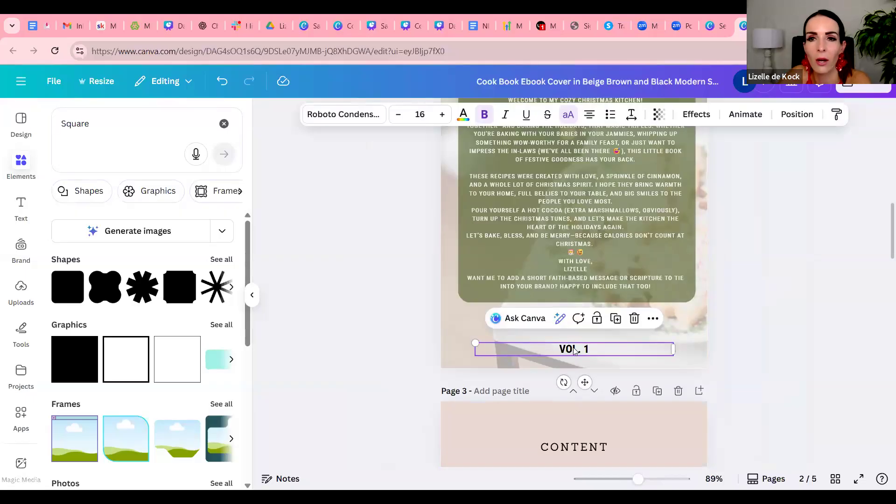
{"action": "key", "text": "Delete"}
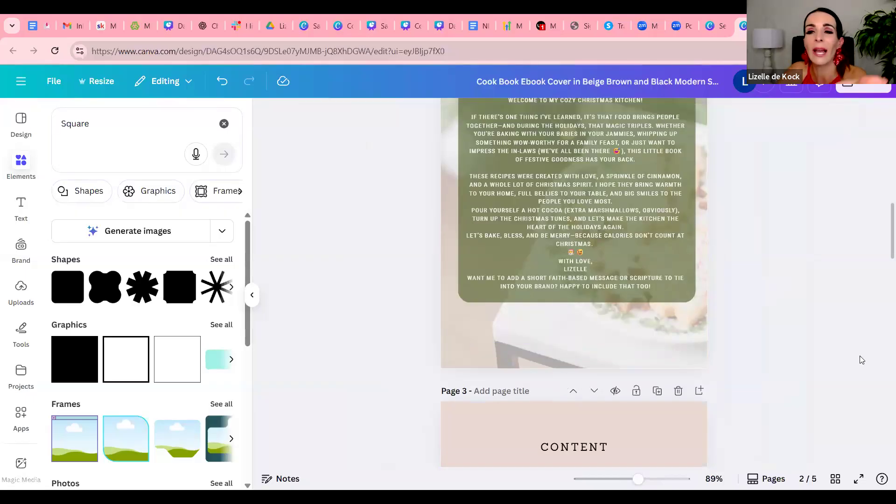
Replace the food photo background of the ORGANIC cover page with the olive green document color
{"action": "scroll", "coordinate": [862, 359], "scroll_direction": "up", "scroll_amount": 4}
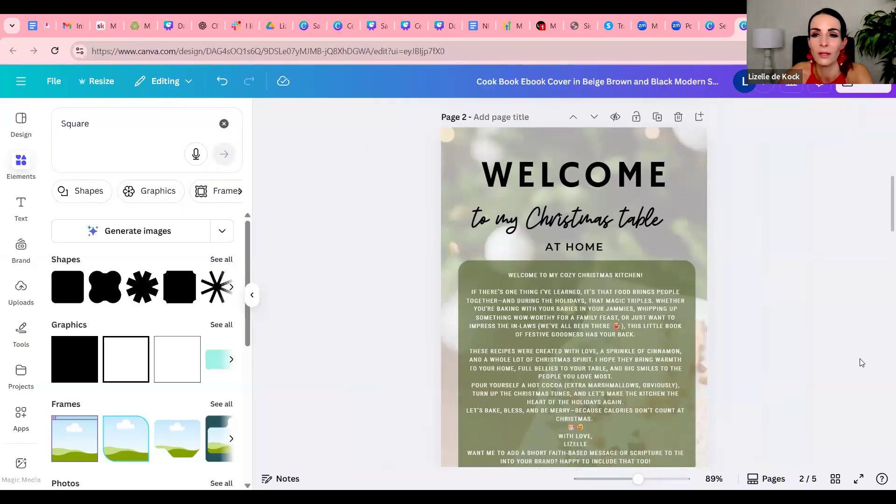
{"action": "scroll", "coordinate": [862, 362], "scroll_direction": "up", "scroll_amount": 8}
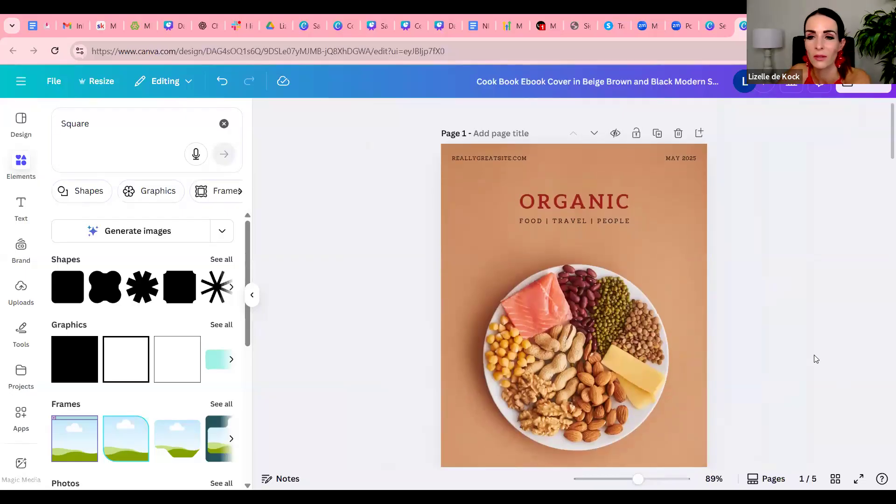
{"action": "scroll", "coordinate": [814, 355], "scroll_direction": "down", "scroll_amount": 8}
{"action": "scroll", "coordinate": [814, 358], "scroll_direction": "down", "scroll_amount": 4}
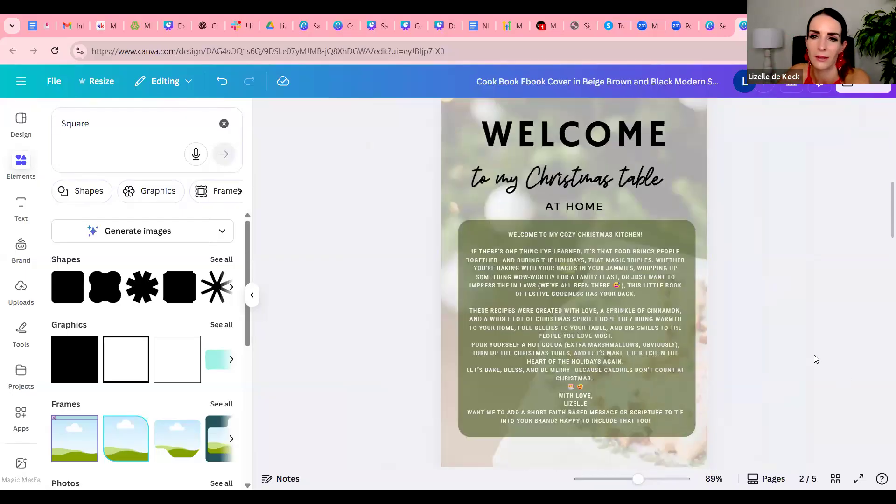
{"action": "scroll", "coordinate": [812, 357], "scroll_direction": "up", "scroll_amount": 10}
{"action": "scroll", "coordinate": [813, 356], "scroll_direction": "down", "scroll_amount": 10}
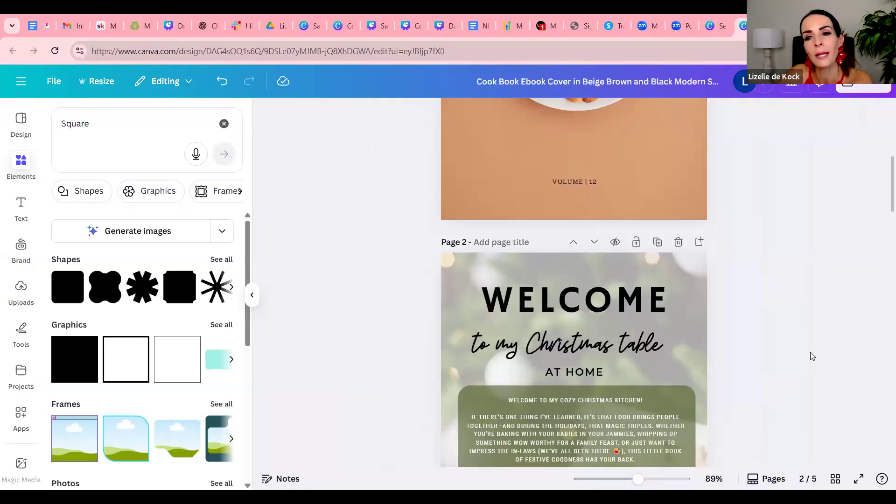
{"action": "scroll", "coordinate": [794, 350], "scroll_direction": "up", "scroll_amount": 4}
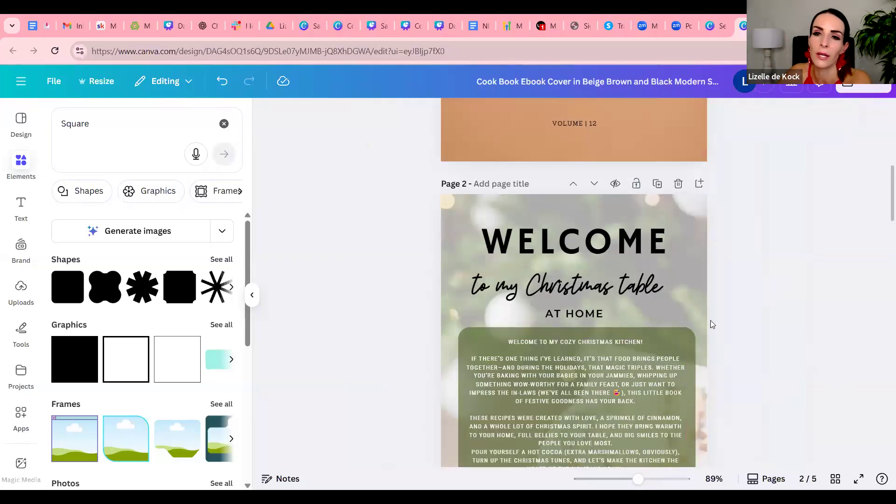
{"action": "scroll", "coordinate": [710, 320], "scroll_direction": "up", "scroll_amount": 6}
{"action": "left_click", "coordinate": [643, 183]}
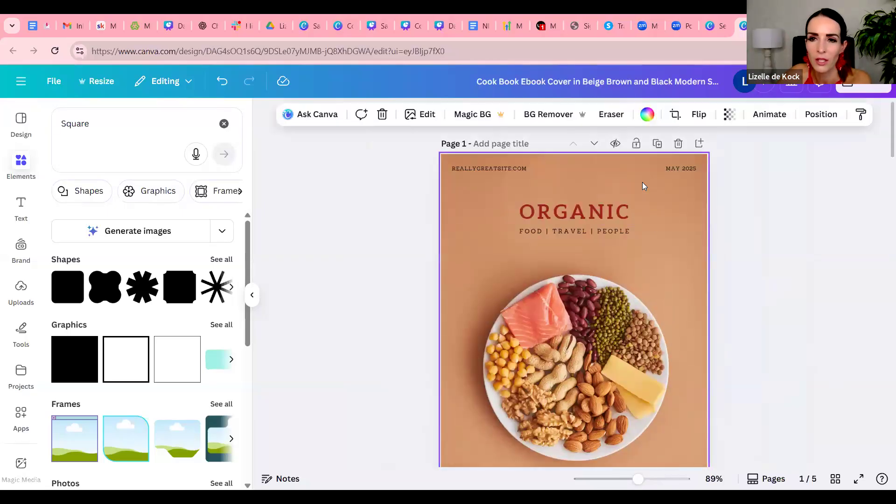
{"action": "left_click", "coordinate": [648, 117]}
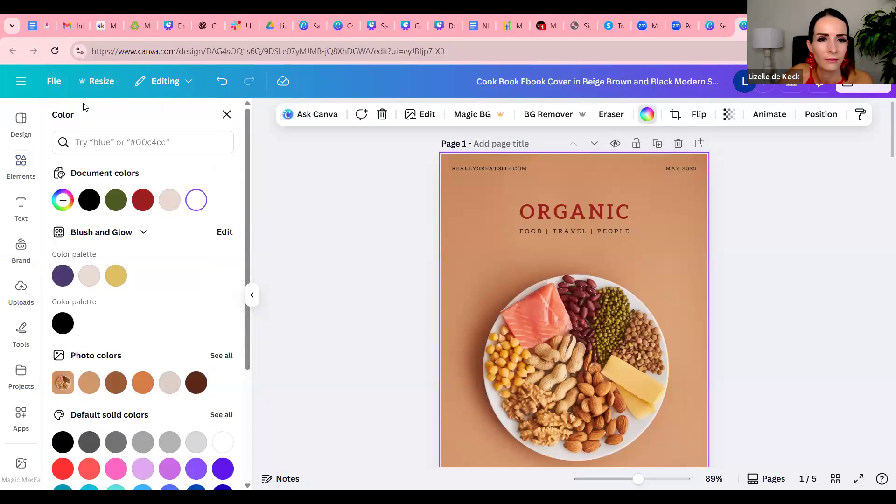
{"action": "left_click", "coordinate": [116, 200]}
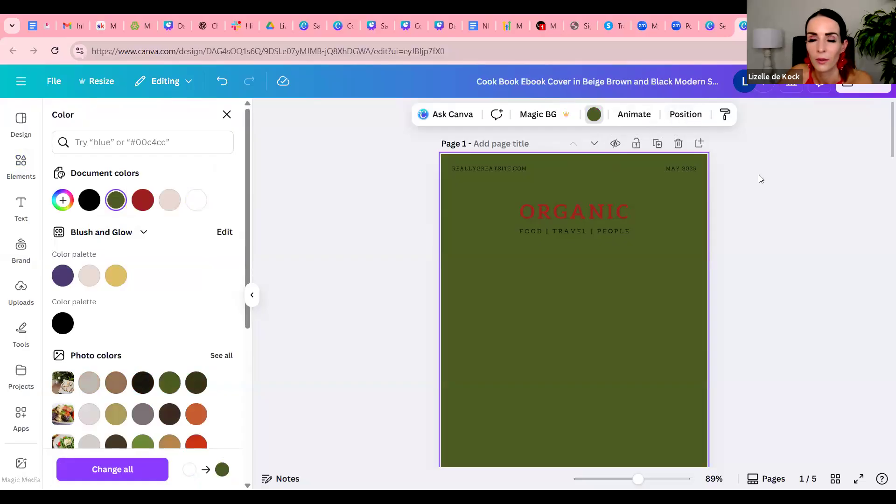
Change the ORGANIC cover page's background color from olive green to white
{"action": "left_click", "coordinate": [660, 339]}
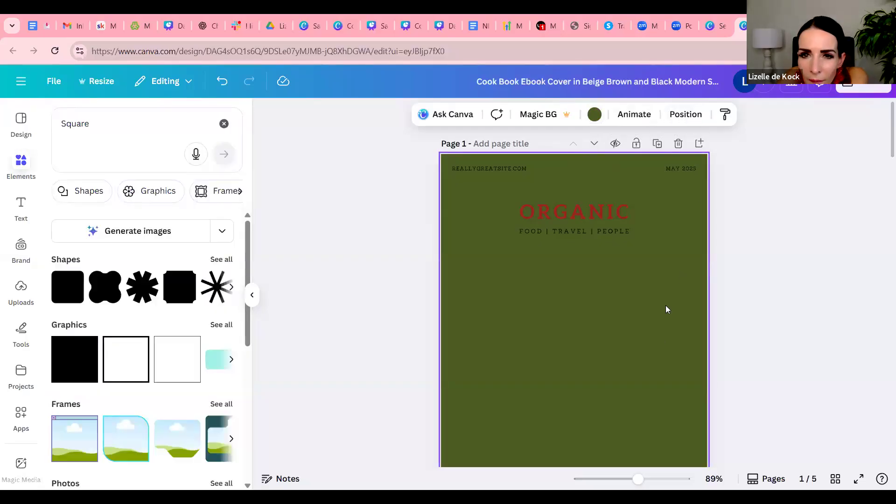
{"action": "scroll", "coordinate": [664, 319], "scroll_direction": "down", "scroll_amount": 1}
{"action": "scroll", "coordinate": [661, 316], "scroll_direction": "up", "scroll_amount": 1}
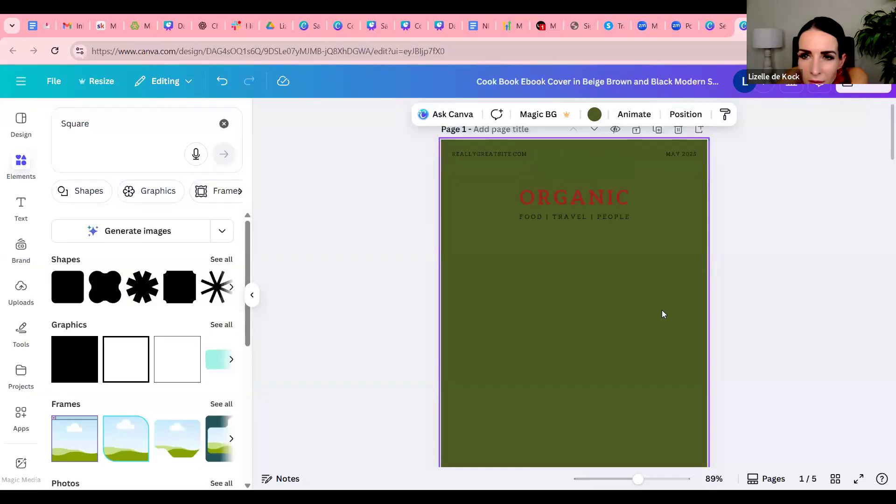
{"action": "left_click", "coordinate": [776, 212]}
{"action": "left_click", "coordinate": [654, 259]}
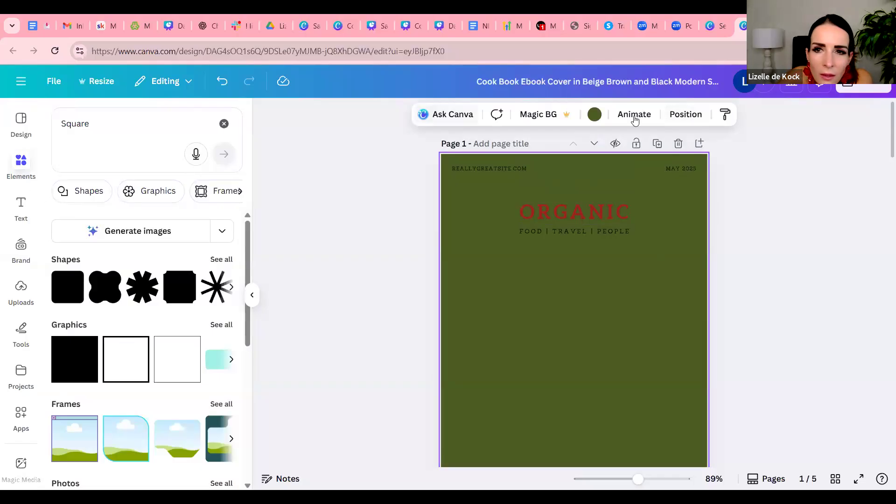
{"action": "left_click", "coordinate": [594, 115]}
{"action": "left_click", "coordinate": [191, 204]}
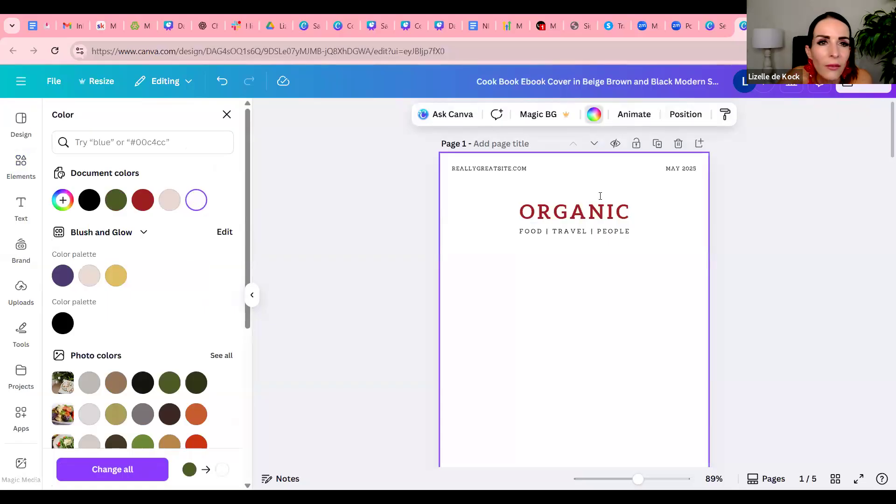
Undo the background color changes on the cover page to bring back the food photo
{"action": "left_click", "coordinate": [222, 82]}
{"action": "left_click", "coordinate": [222, 83]}
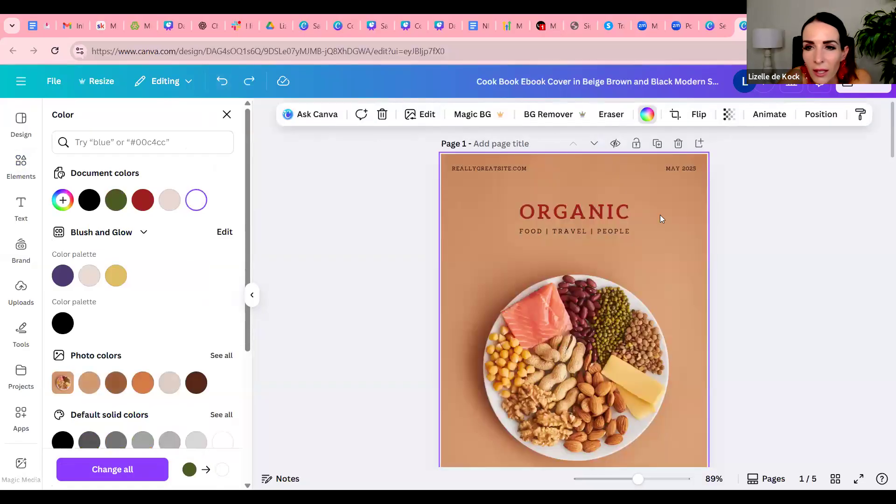
{"action": "left_click", "coordinate": [682, 223]}
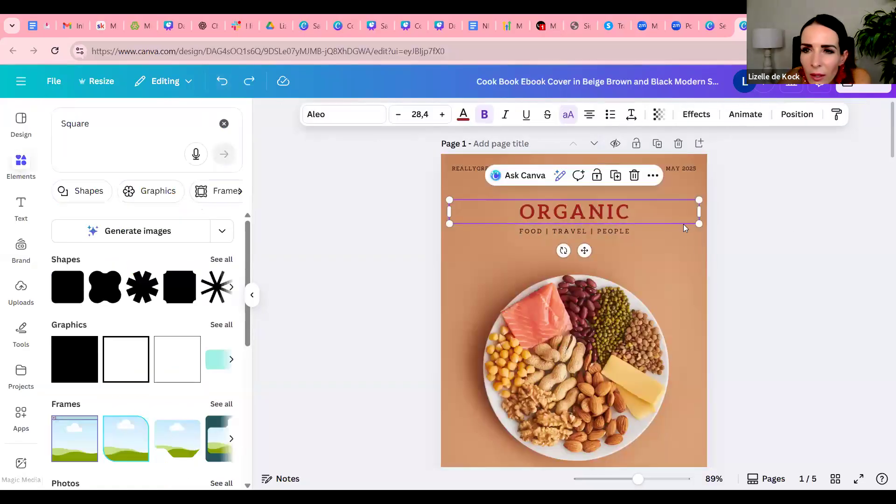
Fade the cover's food photo to 56 transparency and set the color behind it to olive green
{"action": "left_click", "coordinate": [689, 256]}
{"action": "left_click", "coordinate": [730, 114]}
{"action": "left_click_drag", "start_coordinate": [756, 164], "coordinate": [720, 164]}
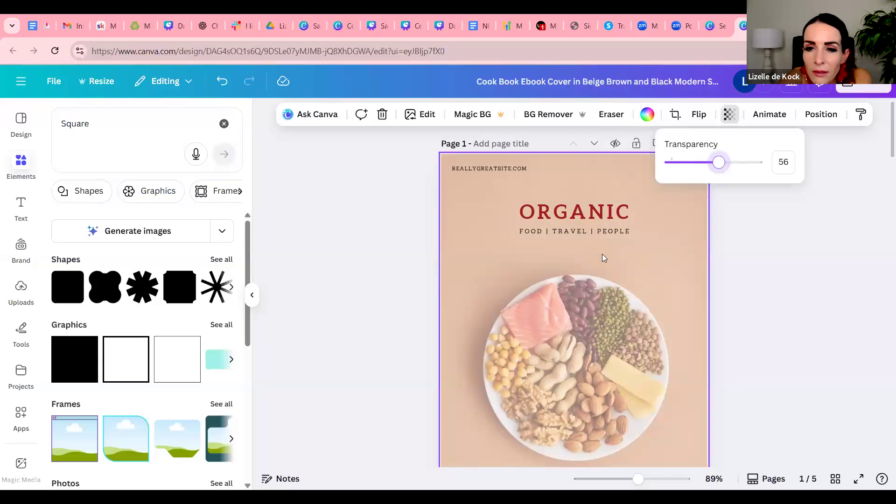
{"action": "left_click", "coordinate": [647, 115]}
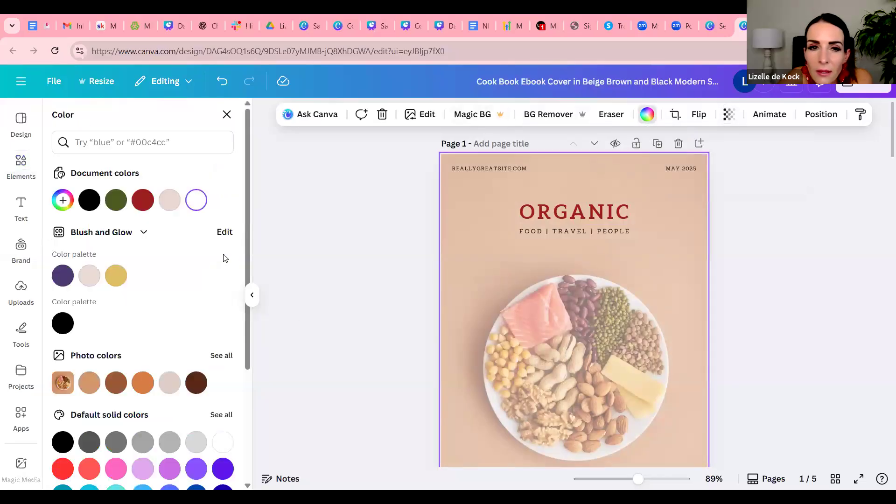
{"action": "left_click", "coordinate": [116, 200]}
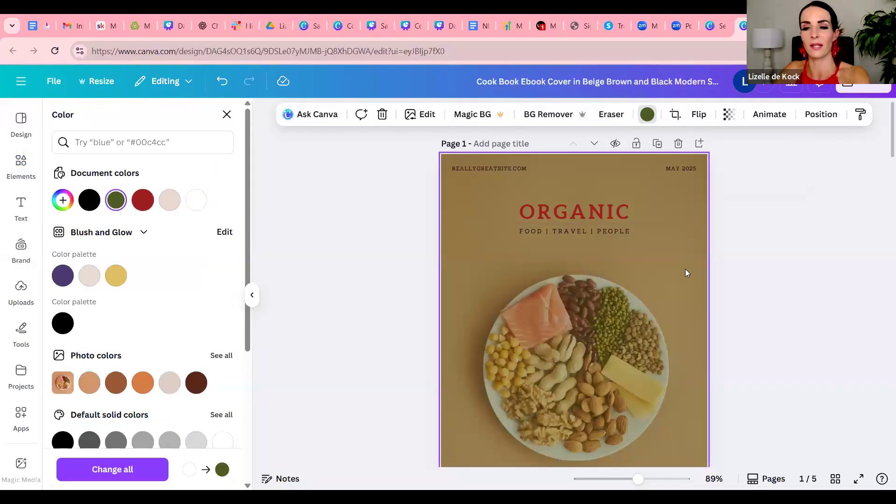
Delete the food photo from the cover page and make the page background white
{"action": "key", "text": "Delete"}
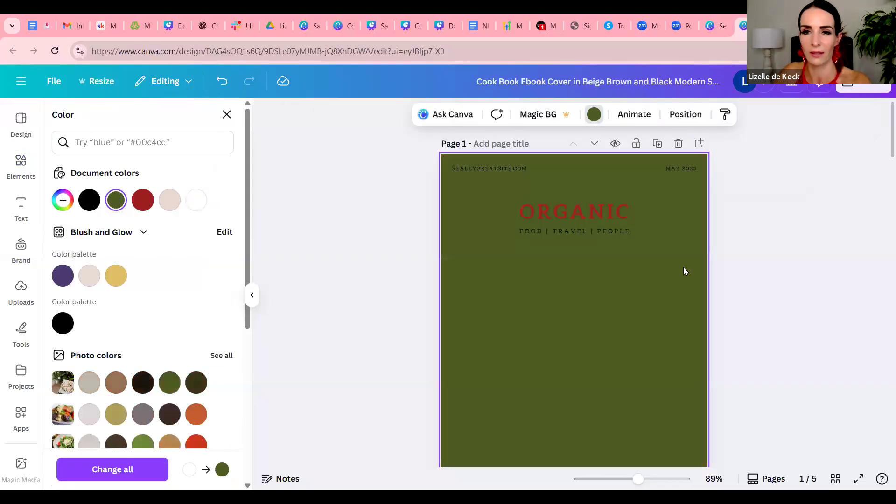
{"action": "left_click", "coordinate": [196, 199]}
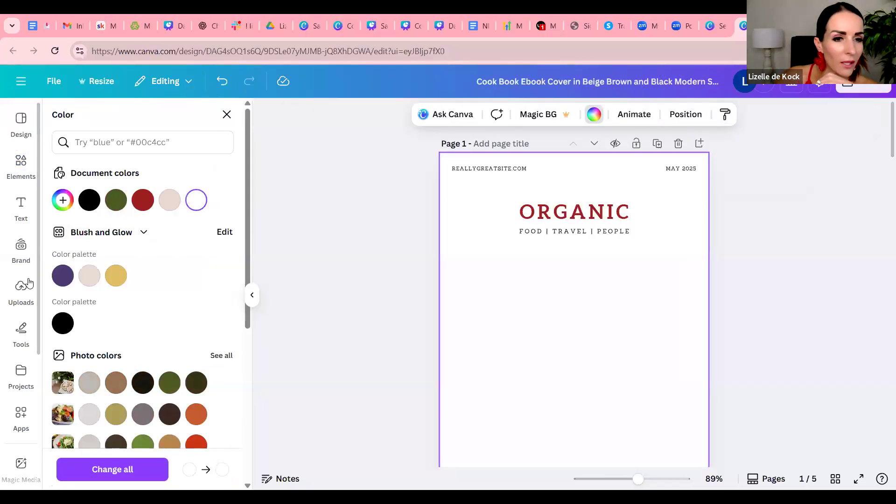
Search the stock photos for "christmas cookbook cove"
{"action": "scroll", "coordinate": [28, 282], "scroll_direction": "down", "scroll_amount": 5}
{"action": "scroll", "coordinate": [47, 364], "scroll_direction": "down", "scroll_amount": 2}
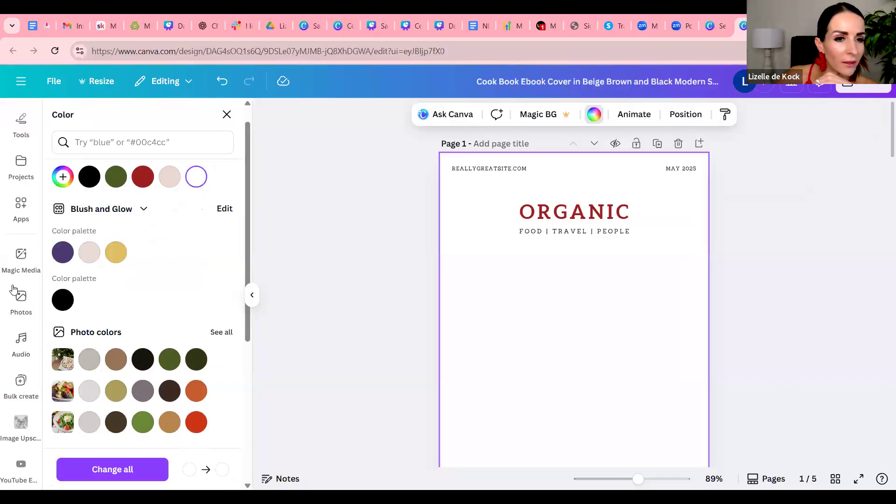
{"action": "left_click", "coordinate": [34, 296]}
{"action": "left_click", "coordinate": [124, 122]}
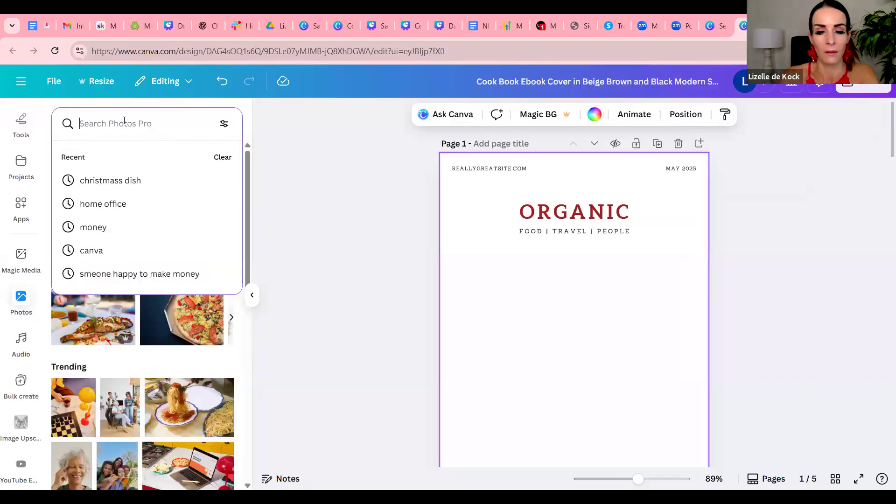
{"action": "type", "text": "chris"}
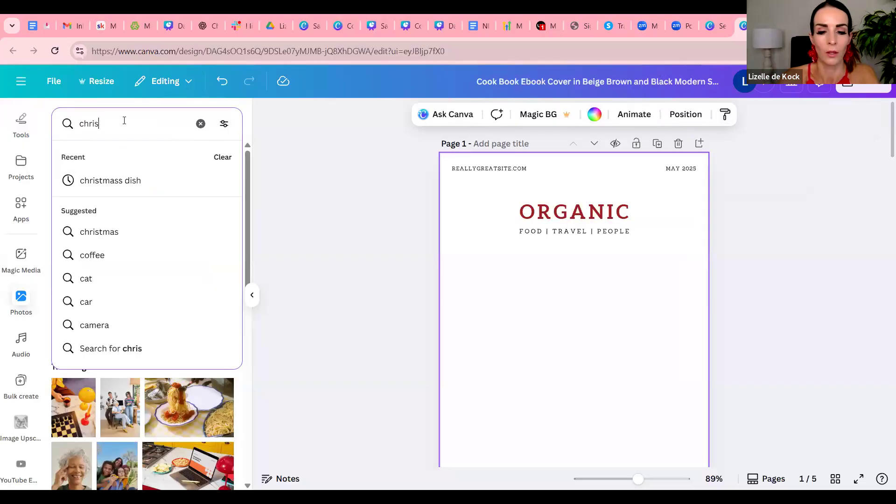
{"action": "type", "text": "tmas cookbook co"}
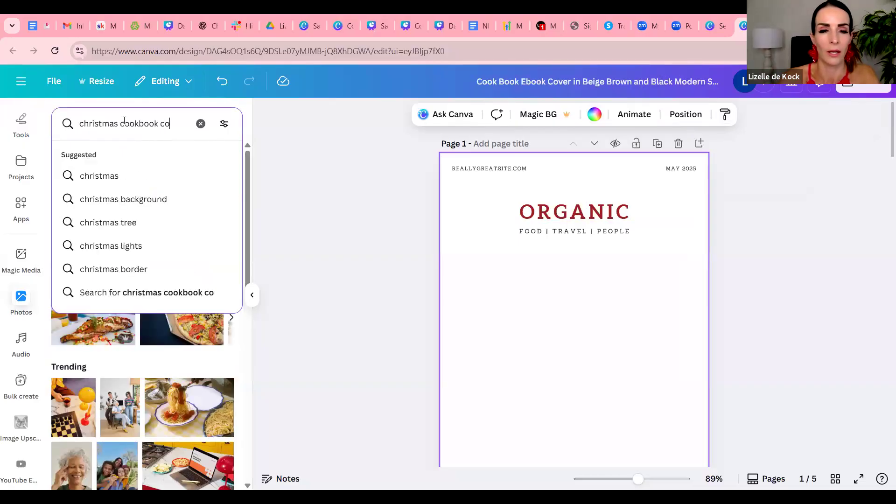
{"action": "type", "text": "ve"}
{"action": "key", "text": "Return"}
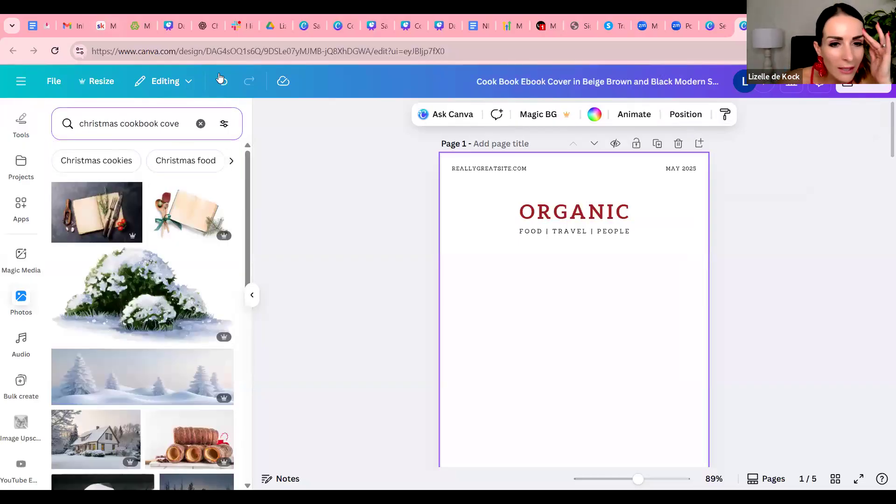
Fill the cover page's background with the photo of the open red cookbook showing a layered cream cake
{"action": "scroll", "coordinate": [330, 262], "scroll_direction": "down", "scroll_amount": 3}
{"action": "scroll", "coordinate": [201, 325], "scroll_direction": "down", "scroll_amount": 10}
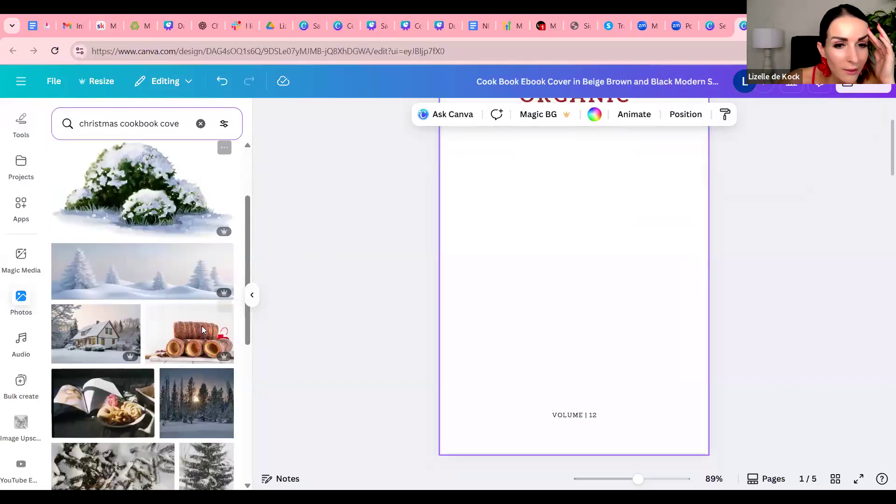
{"action": "scroll", "coordinate": [196, 322], "scroll_direction": "up", "scroll_amount": 3}
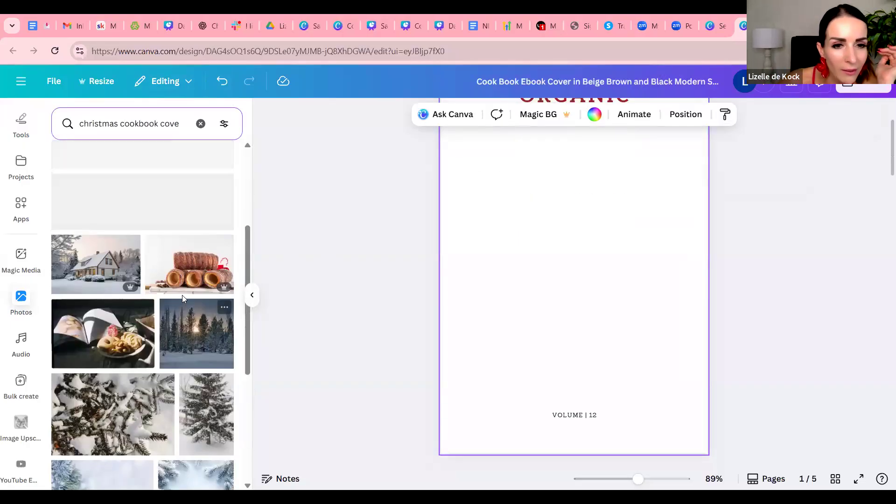
{"action": "scroll", "coordinate": [184, 299], "scroll_direction": "down", "scroll_amount": 3}
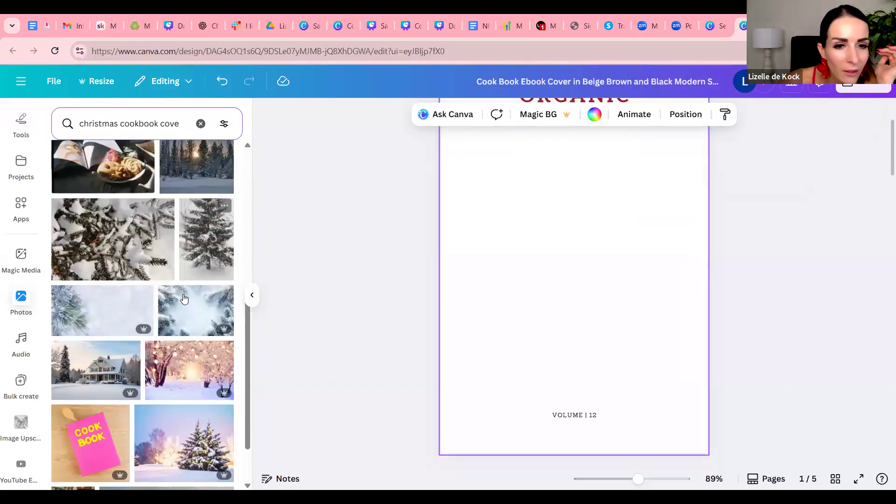
{"action": "scroll", "coordinate": [184, 299], "scroll_direction": "down", "scroll_amount": 5}
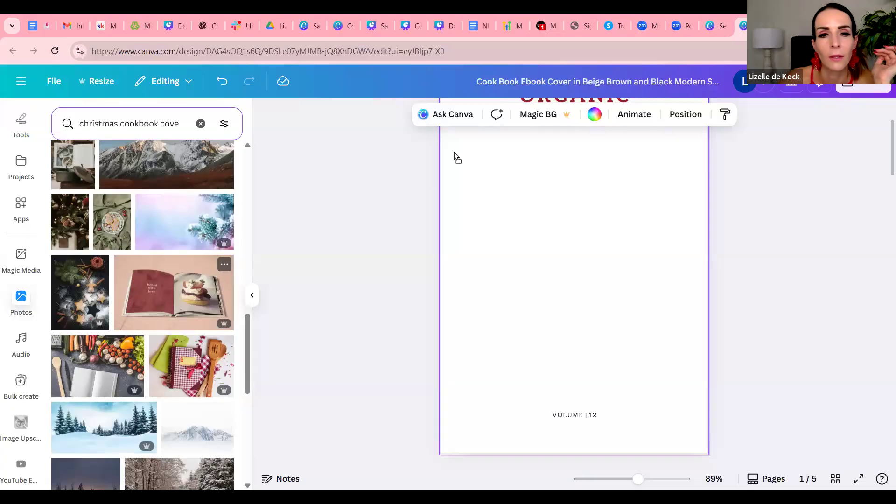
{"action": "scroll", "coordinate": [627, 283], "scroll_direction": "up", "scroll_amount": 3}
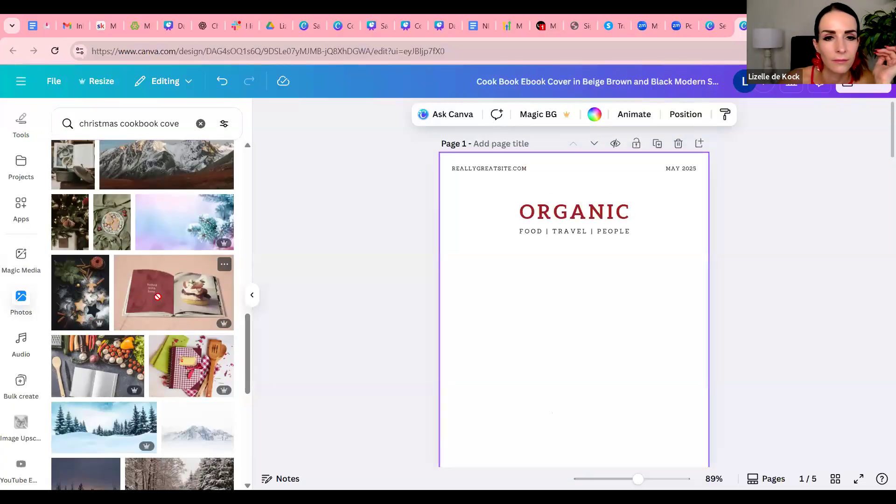
{"action": "left_click_drag", "start_coordinate": [430, 174], "coordinate": [538, 216]}
{"action": "scroll", "coordinate": [542, 217], "scroll_direction": "down", "scroll_amount": 1}
{"action": "scroll", "coordinate": [544, 217], "scroll_direction": "down", "scroll_amount": 2}
{"action": "scroll", "coordinate": [536, 202], "scroll_direction": "up", "scroll_amount": 2}
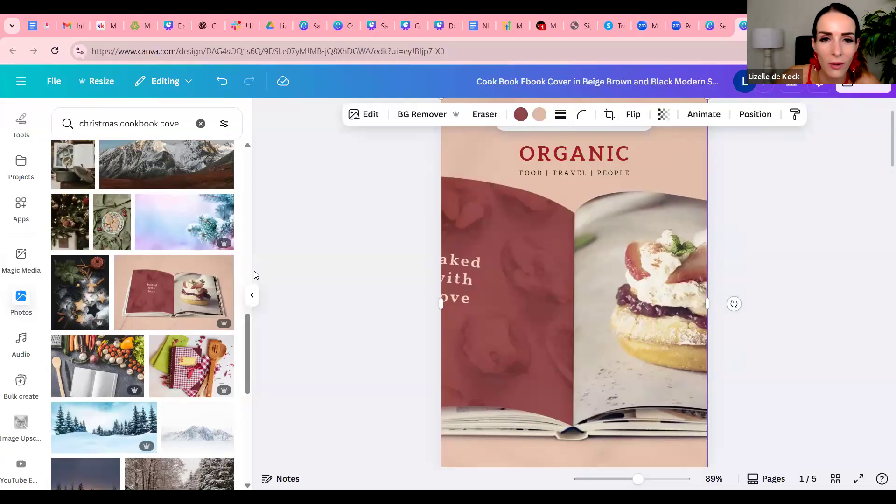
Browse further through the Christmas cookbook photo results for an alternative cover image
{"action": "scroll", "coordinate": [150, 271], "scroll_direction": "down", "scroll_amount": 3}
{"action": "scroll", "coordinate": [190, 280], "scroll_direction": "down", "scroll_amount": 15}
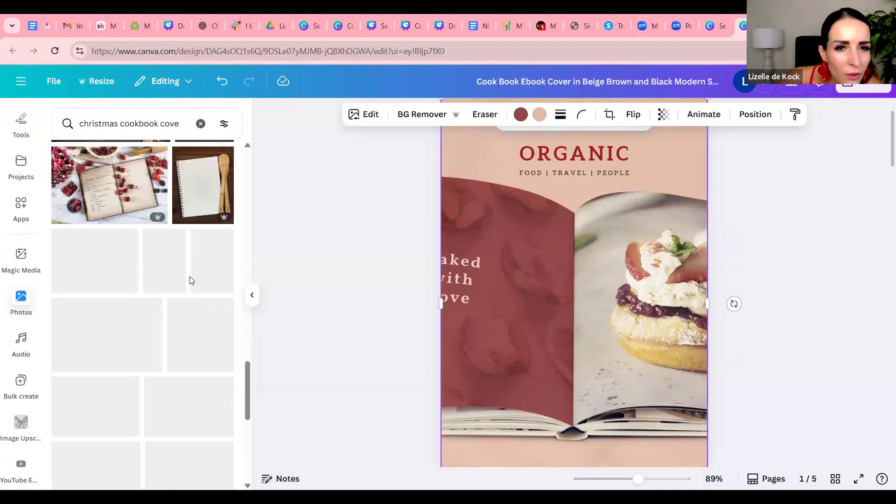
{"action": "scroll", "coordinate": [190, 279], "scroll_direction": "down", "scroll_amount": 8}
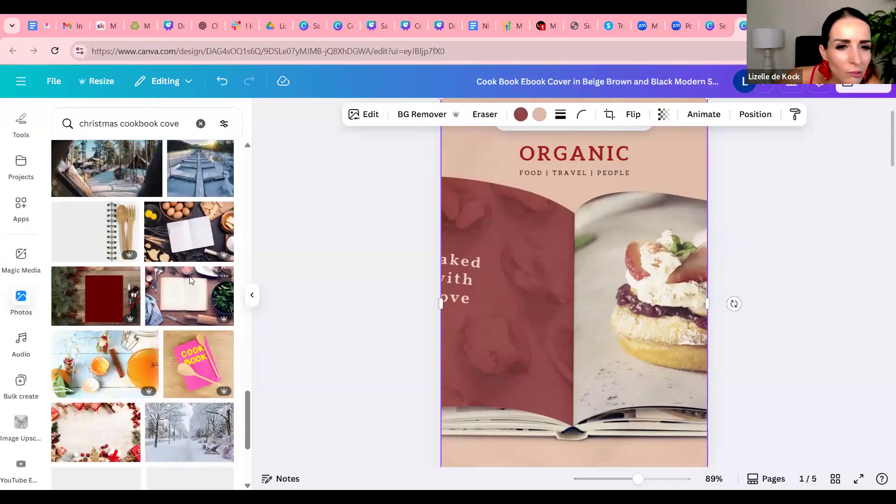
{"action": "scroll", "coordinate": [190, 279], "scroll_direction": "down", "scroll_amount": 5}
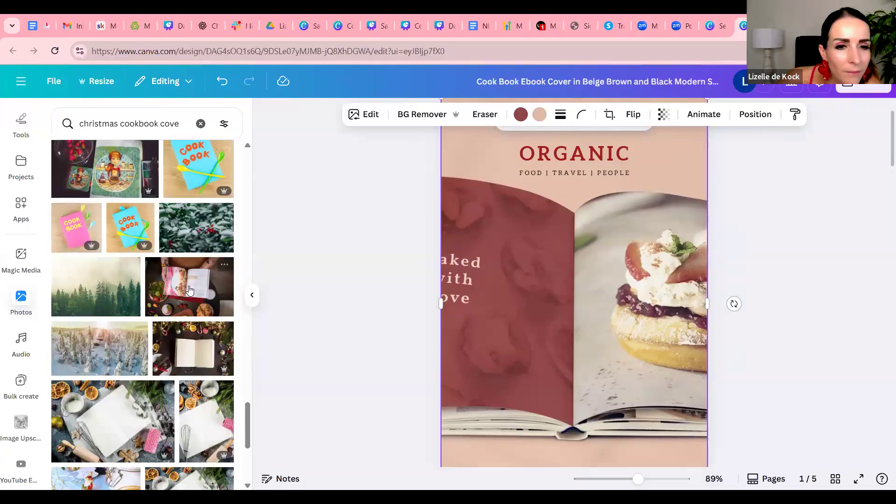
{"action": "scroll", "coordinate": [201, 264], "scroll_direction": "down", "scroll_amount": 3}
{"action": "scroll", "coordinate": [201, 264], "scroll_direction": "down", "scroll_amount": 6}
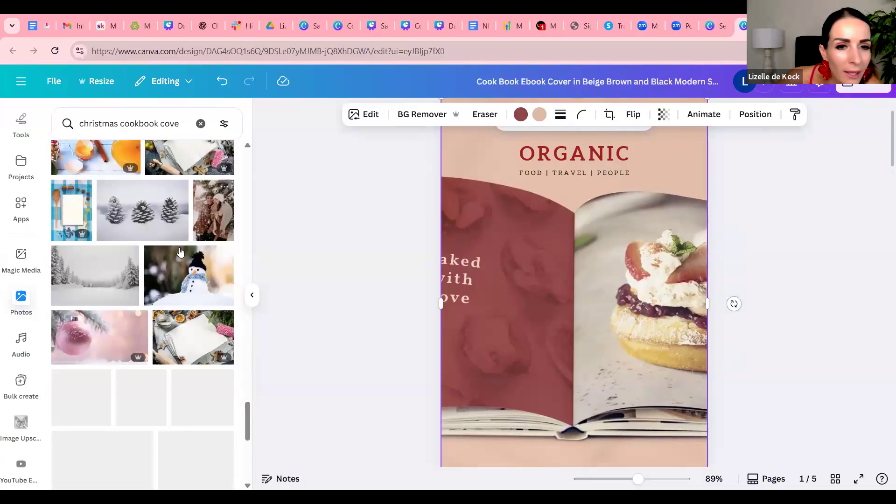
{"action": "scroll", "coordinate": [173, 250], "scroll_direction": "down", "scroll_amount": 1}
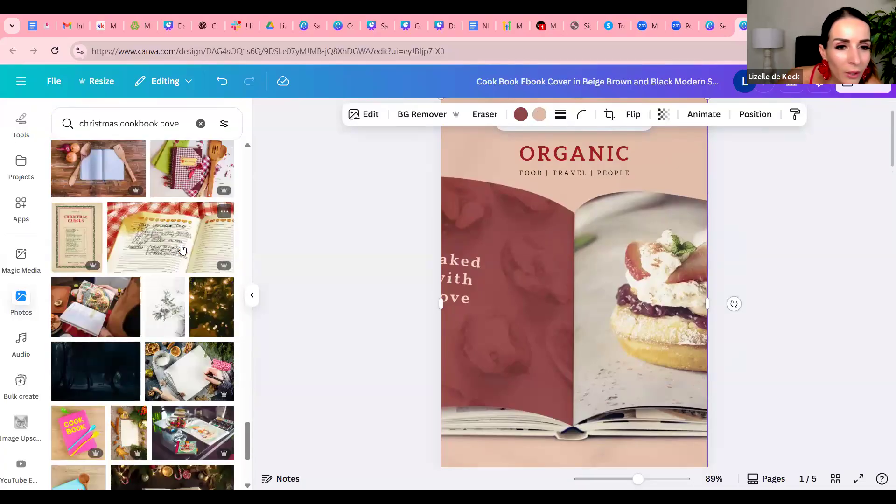
{"action": "scroll", "coordinate": [165, 239], "scroll_direction": "down", "scroll_amount": 4}
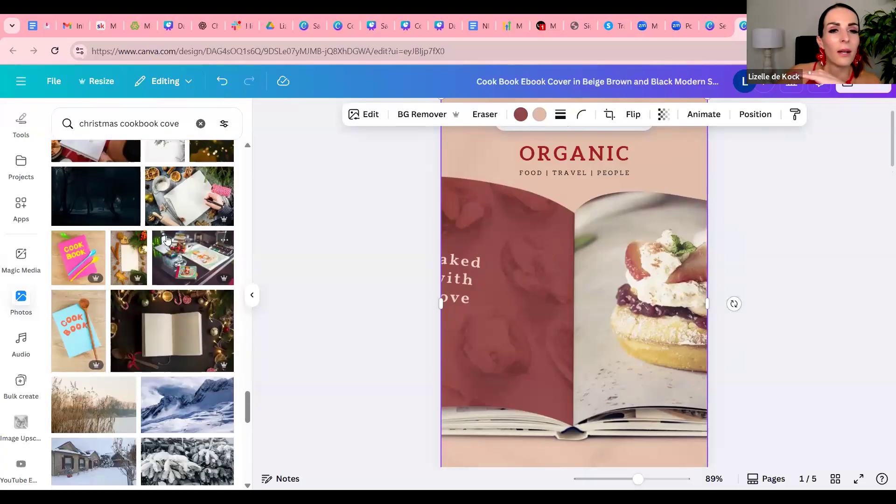
{"action": "scroll", "coordinate": [166, 239], "scroll_direction": "down", "scroll_amount": 5}
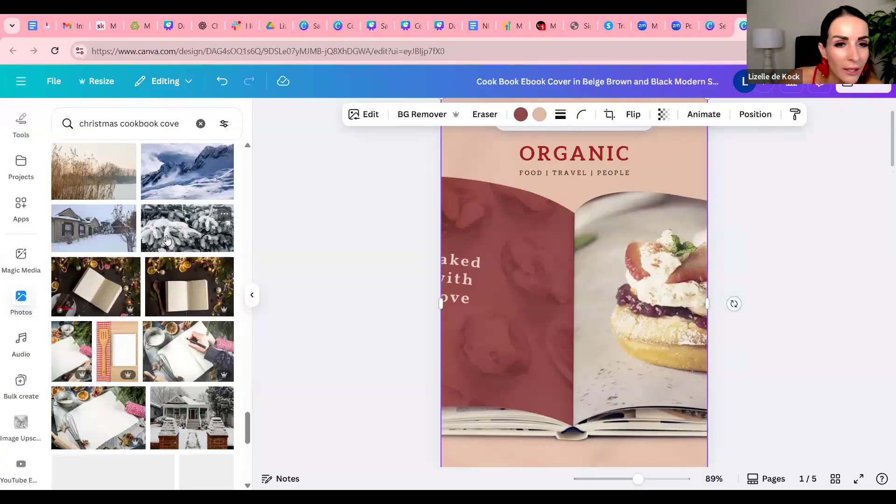
{"action": "scroll", "coordinate": [167, 240], "scroll_direction": "down", "scroll_amount": 4}
{"action": "scroll", "coordinate": [166, 239], "scroll_direction": "down", "scroll_amount": 1}
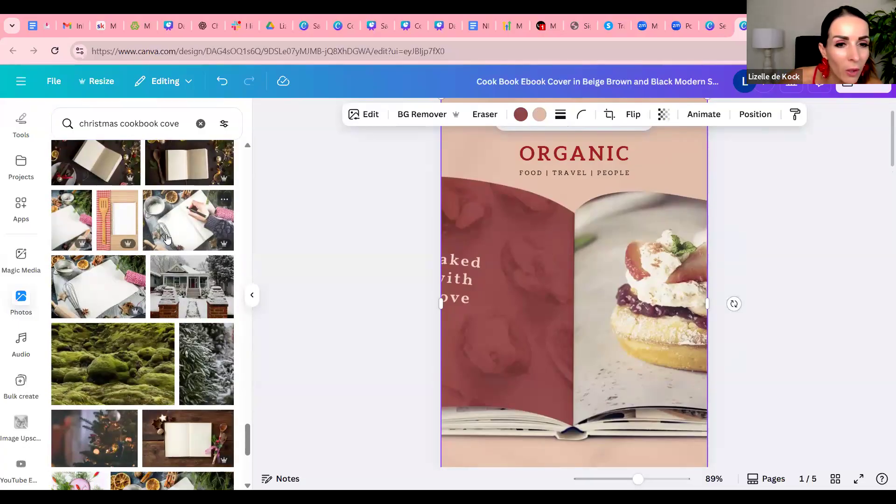
{"action": "scroll", "coordinate": [167, 240], "scroll_direction": "down", "scroll_amount": 3}
{"action": "scroll", "coordinate": [196, 222], "scroll_direction": "down", "scroll_amount": 2}
{"action": "scroll", "coordinate": [196, 217], "scroll_direction": "down", "scroll_amount": 4}
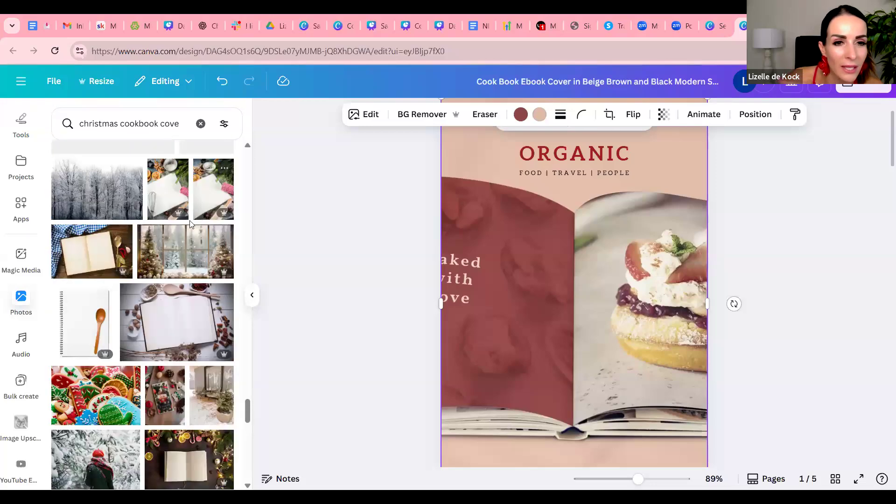
{"action": "scroll", "coordinate": [190, 223], "scroll_direction": "down", "scroll_amount": 6}
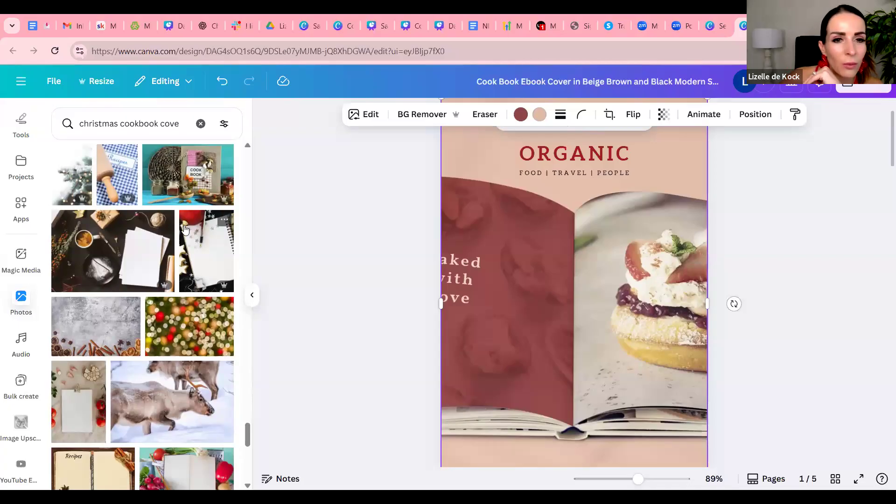
{"action": "scroll", "coordinate": [186, 229], "scroll_direction": "down", "scroll_amount": 4}
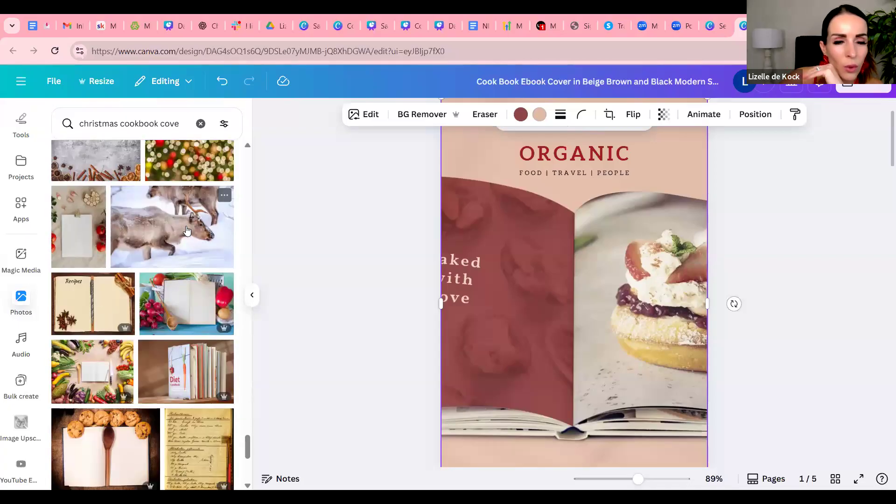
{"action": "scroll", "coordinate": [186, 228], "scroll_direction": "down", "scroll_amount": 3}
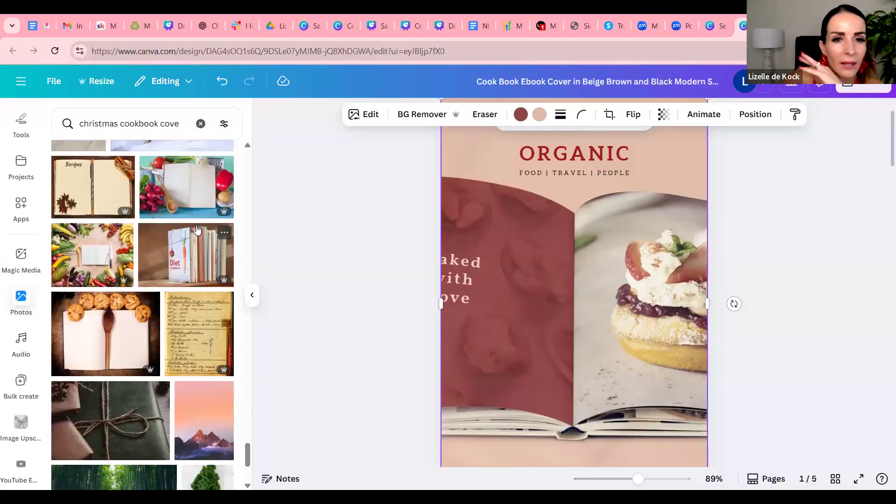
{"action": "scroll", "coordinate": [198, 228], "scroll_direction": "down", "scroll_amount": 8}
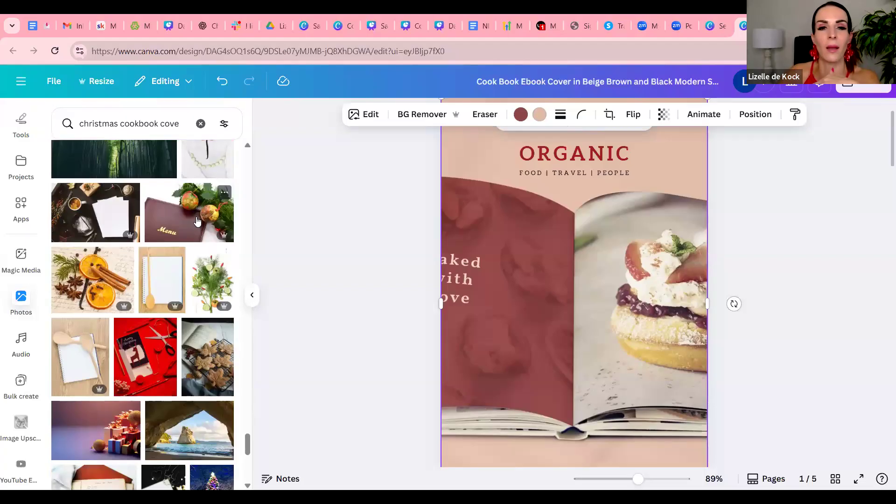
Fill the cover page's background with the photo of the snowy terrace with wicker chairs and a small potted fir tree
{"action": "scroll", "coordinate": [197, 221], "scroll_direction": "down", "scroll_amount": 10}
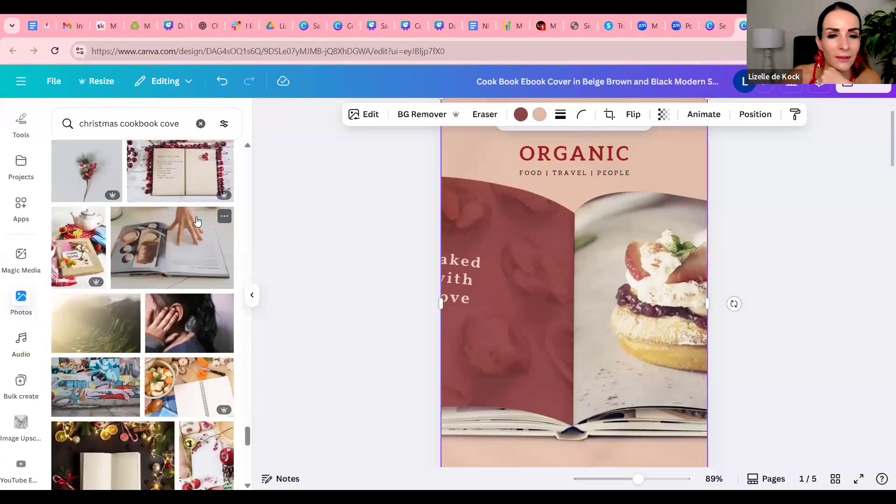
{"action": "scroll", "coordinate": [197, 229], "scroll_direction": "down", "scroll_amount": 10}
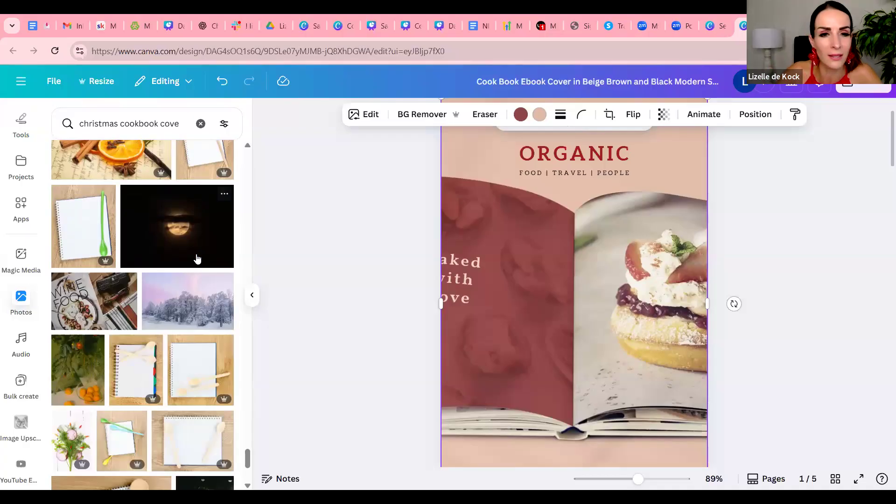
{"action": "scroll", "coordinate": [222, 256], "scroll_direction": "down", "scroll_amount": 5}
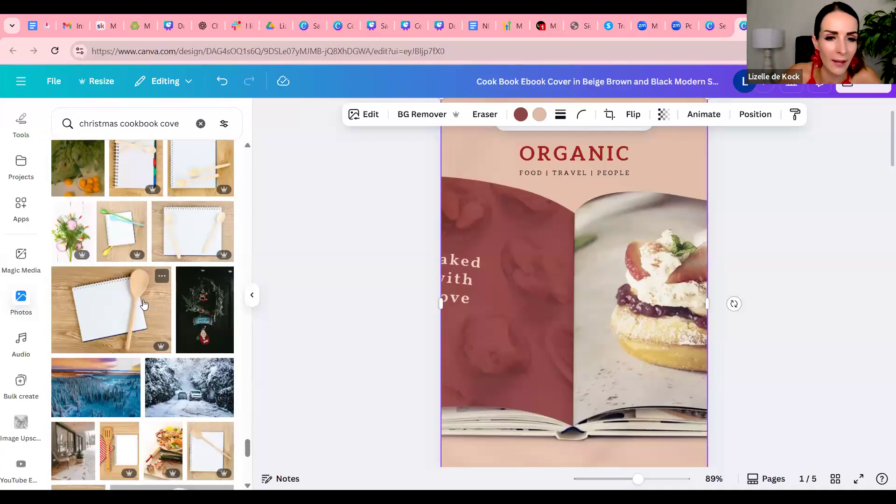
{"action": "scroll", "coordinate": [149, 306], "scroll_direction": "down", "scroll_amount": 5}
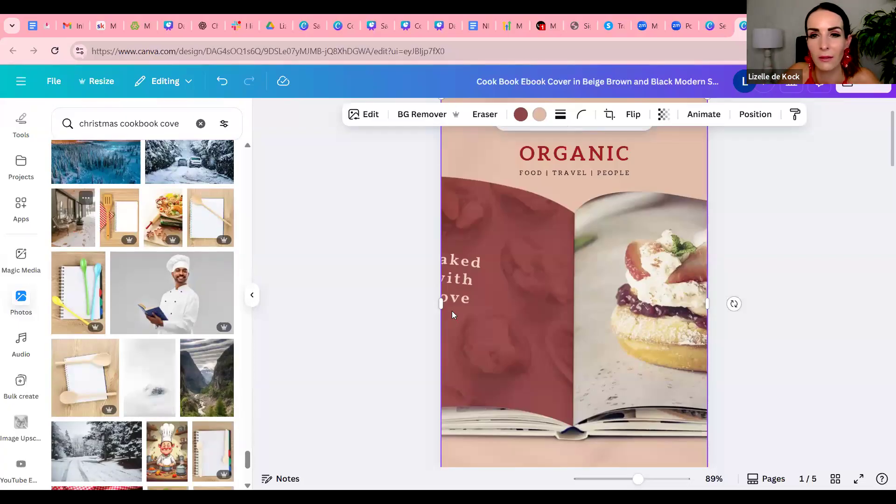
{"action": "scroll", "coordinate": [452, 315], "scroll_direction": "up", "scroll_amount": 1}
{"action": "left_click_drag", "start_coordinate": [109, 217], "coordinate": [681, 312]}
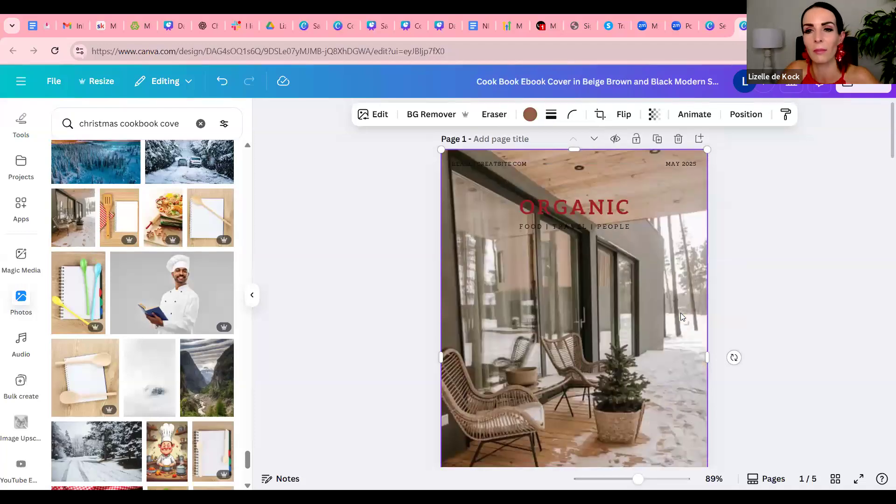
Compare the new cover with the welcome page's heading and script subtitle, and look through the brand kit's sections
{"action": "scroll", "coordinate": [680, 313], "scroll_direction": "down", "scroll_amount": 1}
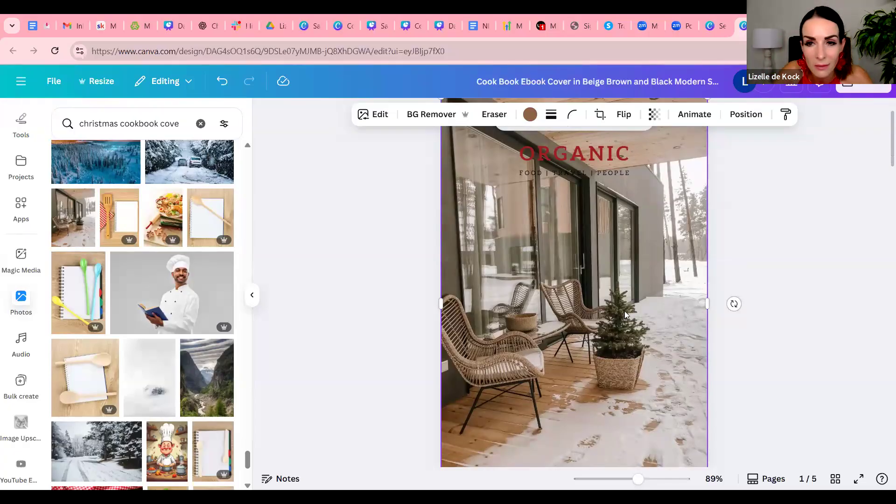
{"action": "scroll", "coordinate": [719, 289], "scroll_direction": "down", "scroll_amount": 5}
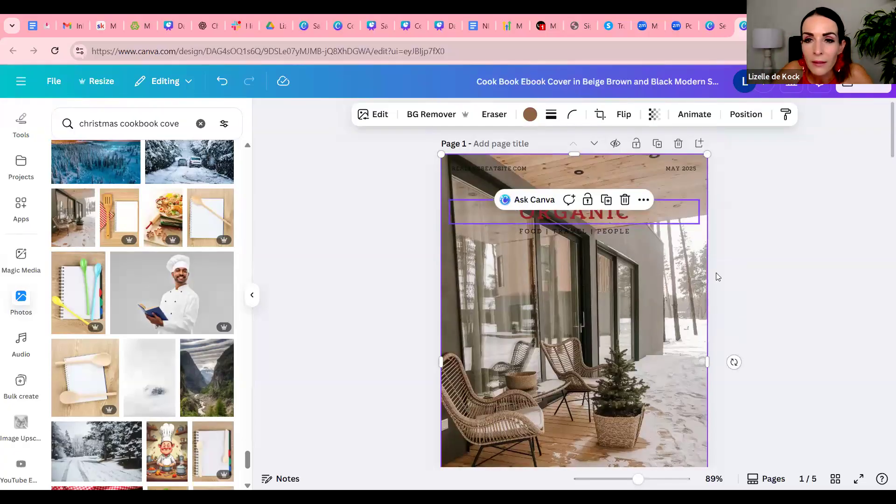
{"action": "scroll", "coordinate": [719, 280], "scroll_direction": "down", "scroll_amount": 5}
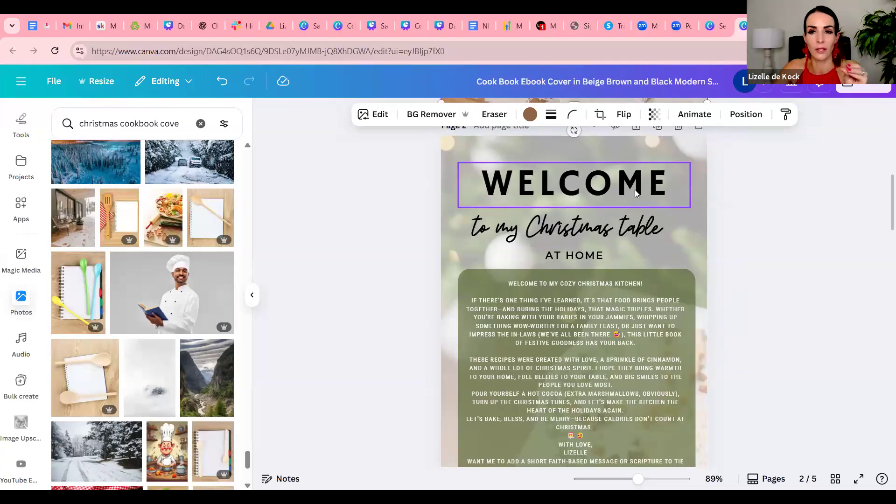
{"action": "left_click", "coordinate": [631, 224]}
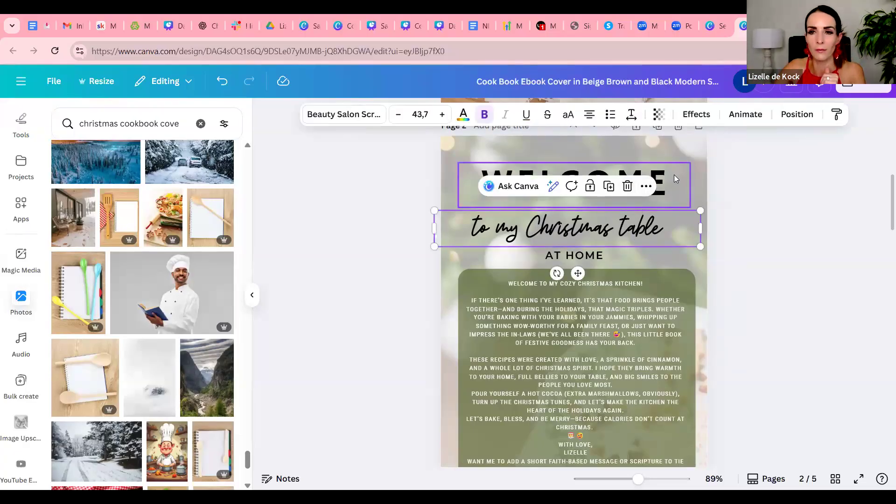
{"action": "left_click", "coordinate": [674, 174]}
{"action": "left_click", "coordinate": [685, 238]}
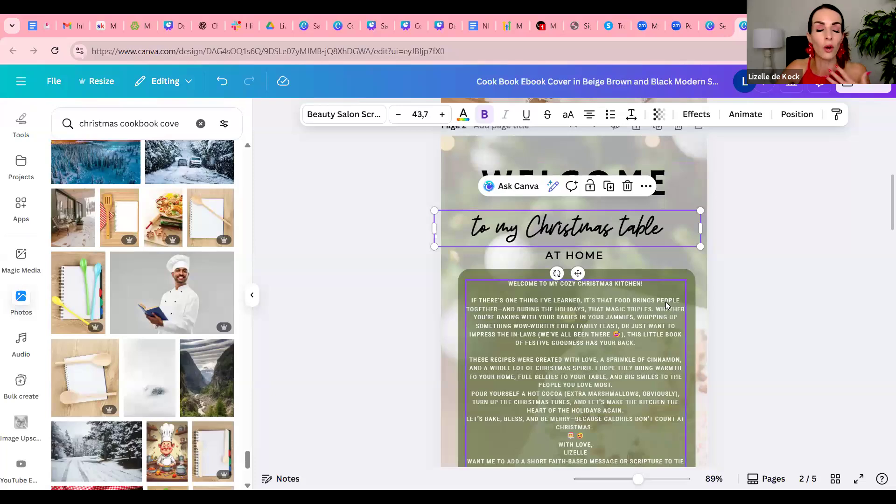
{"action": "scroll", "coordinate": [717, 301], "scroll_direction": "up", "scroll_amount": 3}
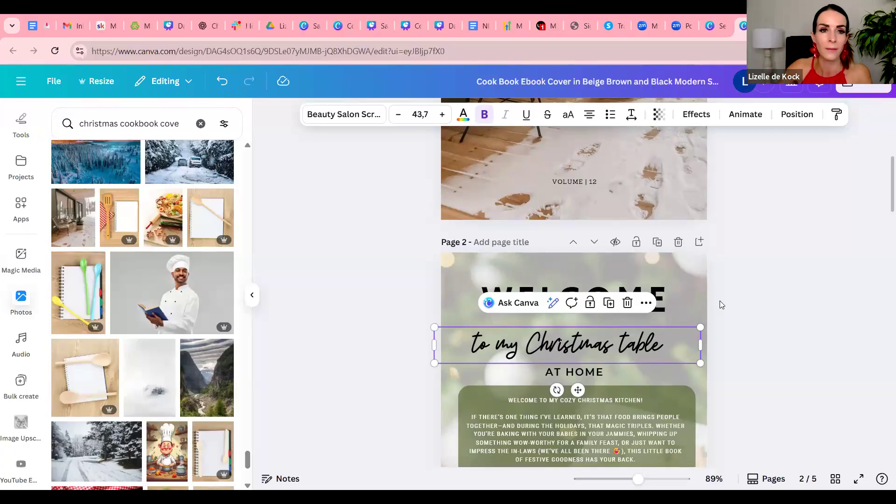
{"action": "scroll", "coordinate": [26, 125], "scroll_direction": "up", "scroll_amount": 5}
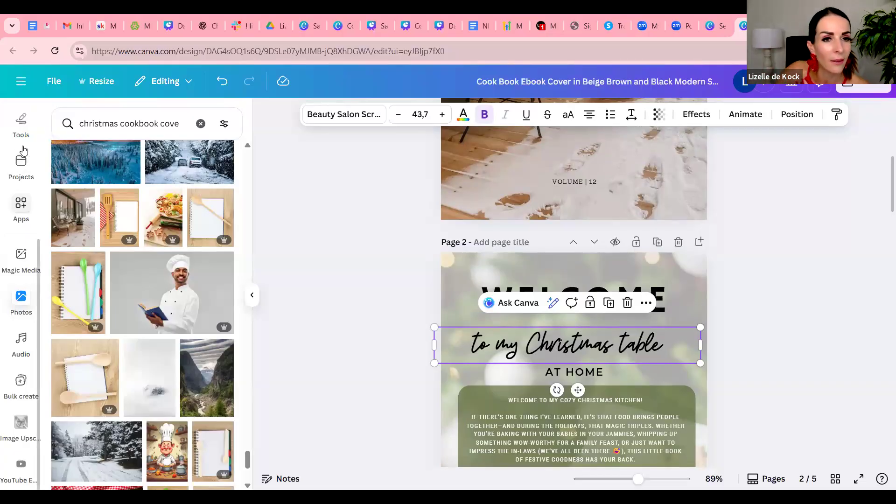
{"action": "left_click", "coordinate": [27, 125]}
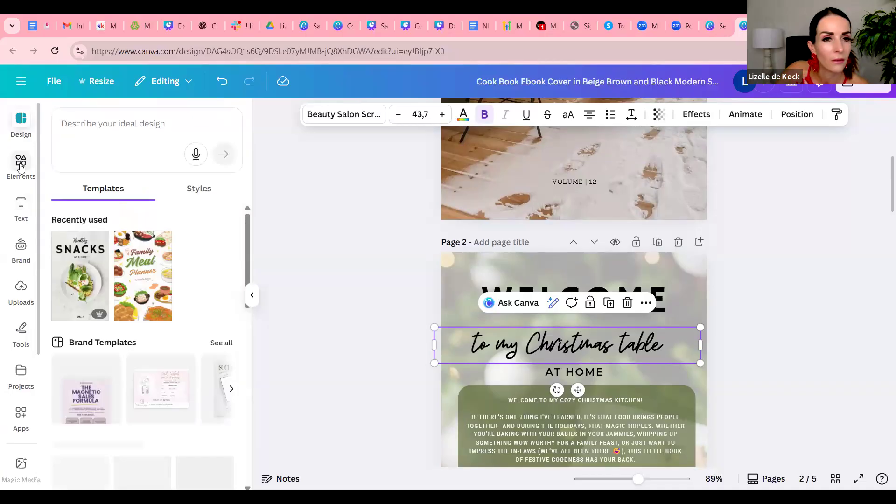
{"action": "left_click", "coordinate": [26, 260]}
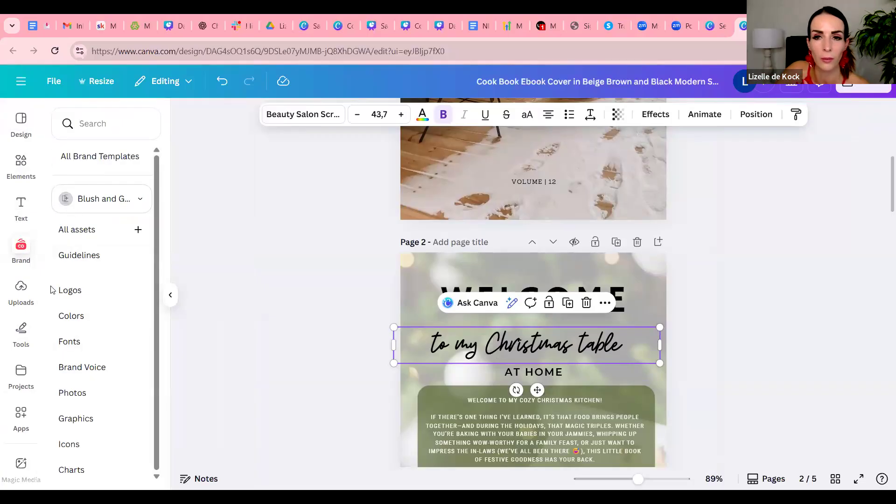
{"action": "scroll", "coordinate": [726, 356], "scroll_direction": "up", "scroll_amount": 5}
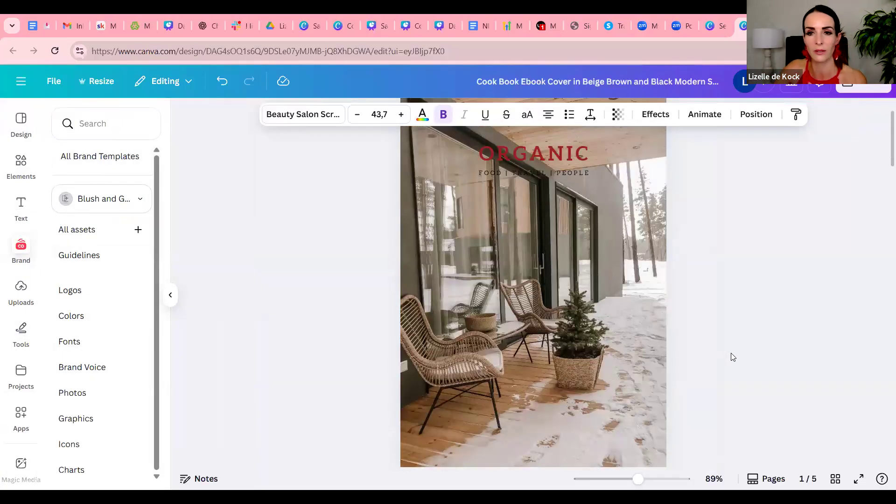
{"action": "scroll", "coordinate": [733, 356], "scroll_direction": "down", "scroll_amount": 5}
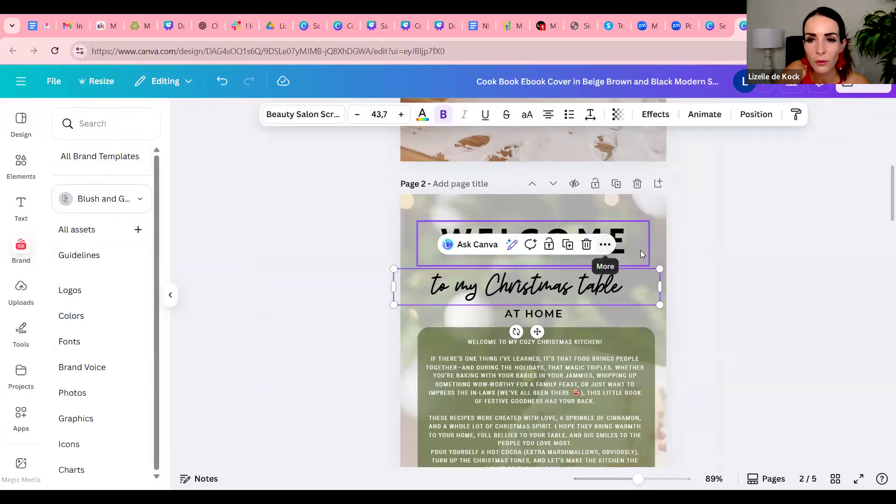
Check the font of the welcome page's heading and set the cover title's font to Hammersmith One
{"action": "left_click", "coordinate": [625, 240]}
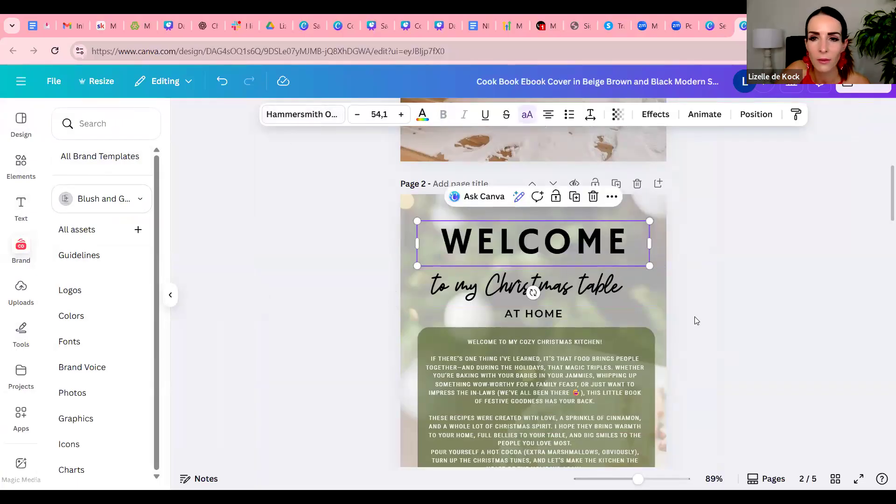
{"action": "scroll", "coordinate": [702, 334], "scroll_direction": "up", "scroll_amount": 5}
{"action": "scroll", "coordinate": [702, 333], "scroll_direction": "up", "scroll_amount": 3}
{"action": "left_click", "coordinate": [525, 218]}
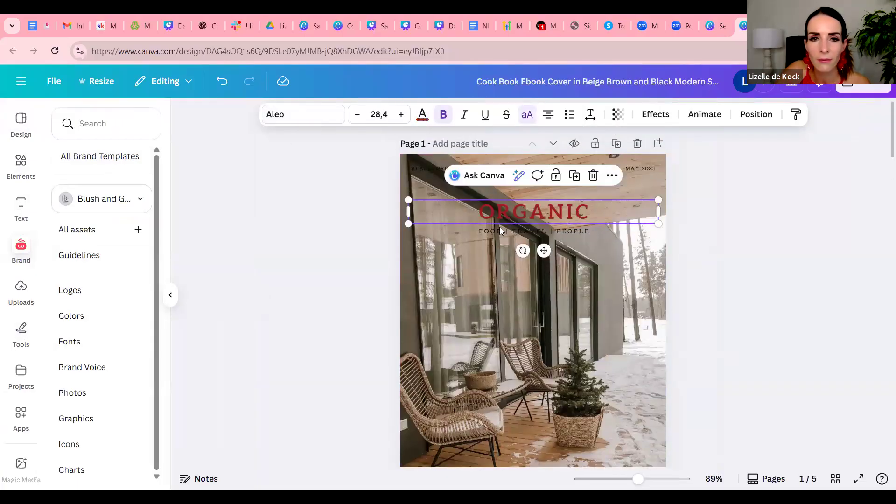
{"action": "left_click", "coordinate": [324, 122]}
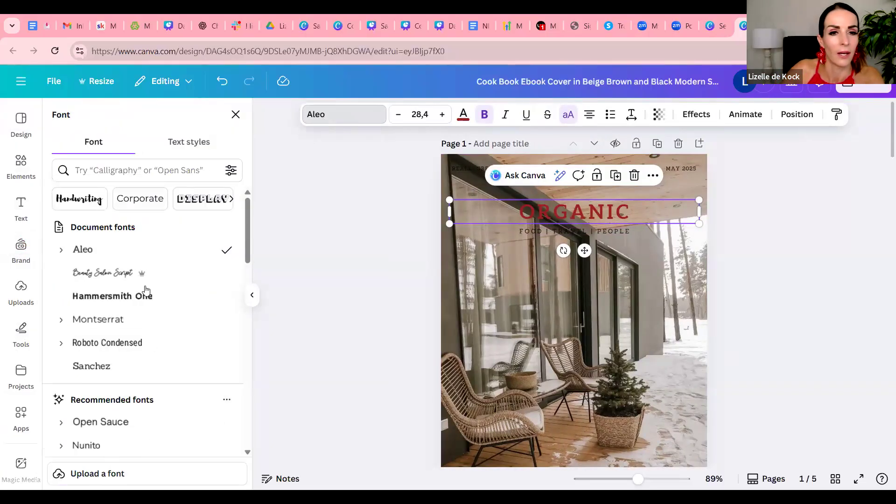
{"action": "left_click", "coordinate": [146, 296]}
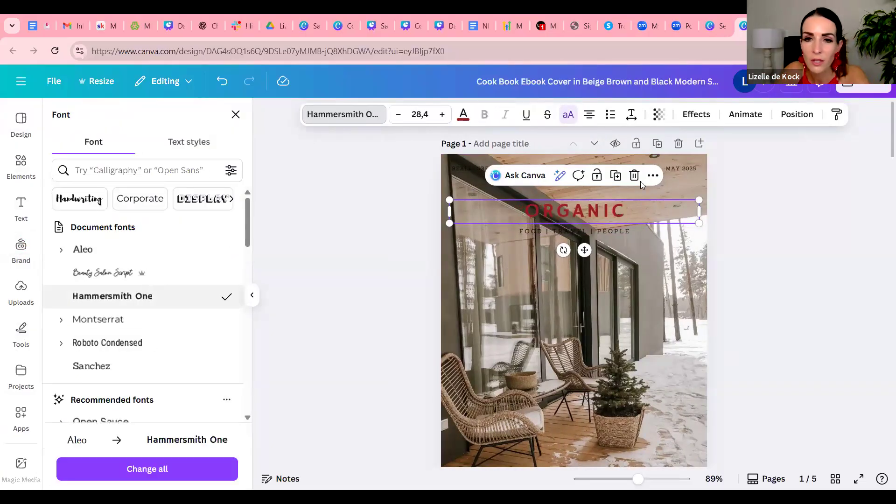
Enlarge the cover title to size 54.8 across the page width and replace its text with "CHRISTMAS"
{"action": "left_click_drag", "start_coordinate": [450, 199], "coordinate": [370, 174]}
{"action": "left_click_drag", "start_coordinate": [700, 191], "coordinate": [816, 176]}
{"action": "left_click_drag", "start_coordinate": [369, 182], "coordinate": [334, 178]}
{"action": "double_click", "coordinate": [620, 200]}
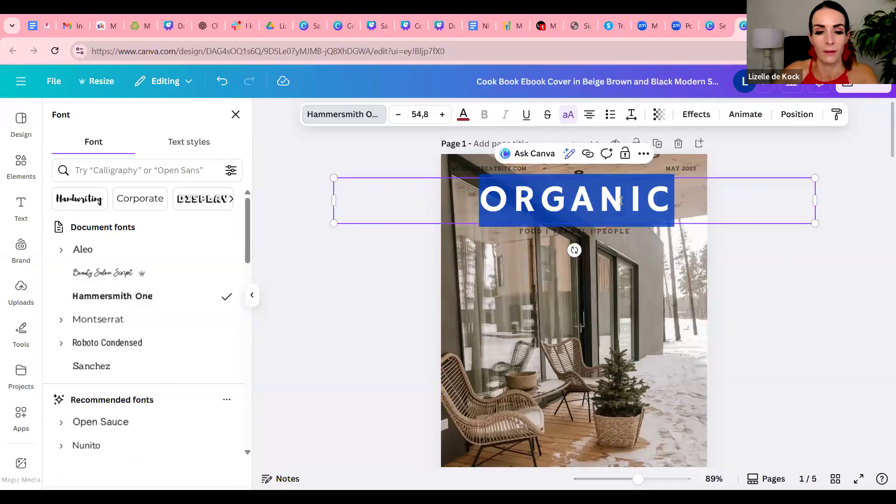
{"action": "type", "text": "CHRISTMAS"}
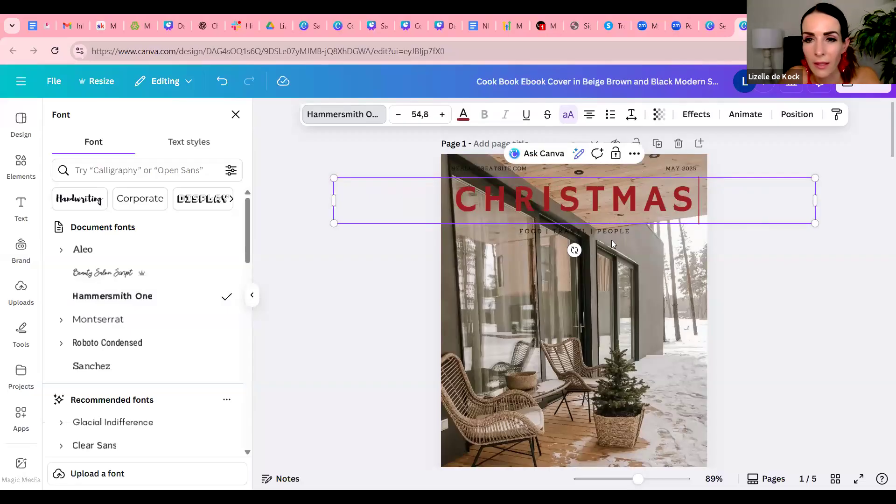
{"action": "left_click", "coordinate": [664, 272]}
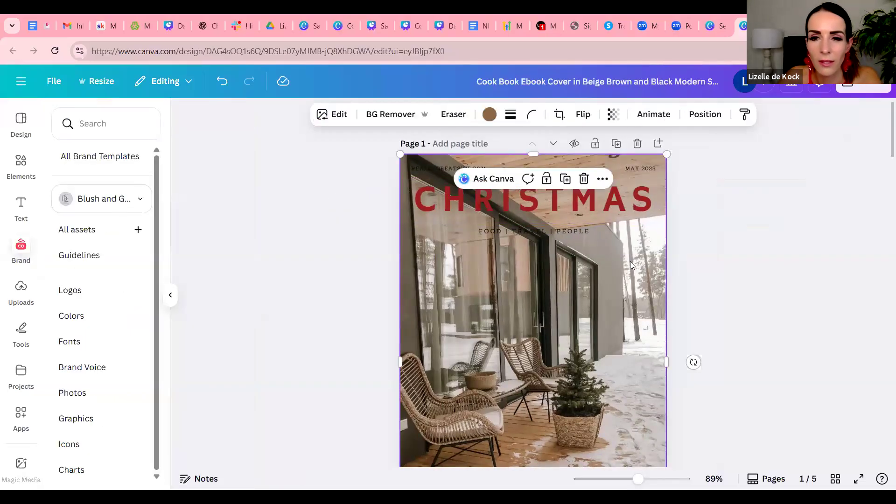
{"action": "left_click", "coordinate": [18, 167]}
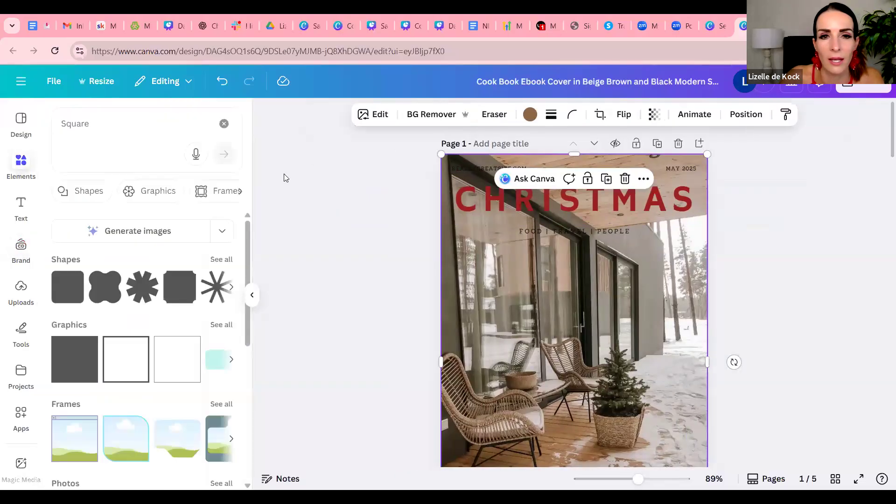
{"action": "left_click", "coordinate": [81, 364]}
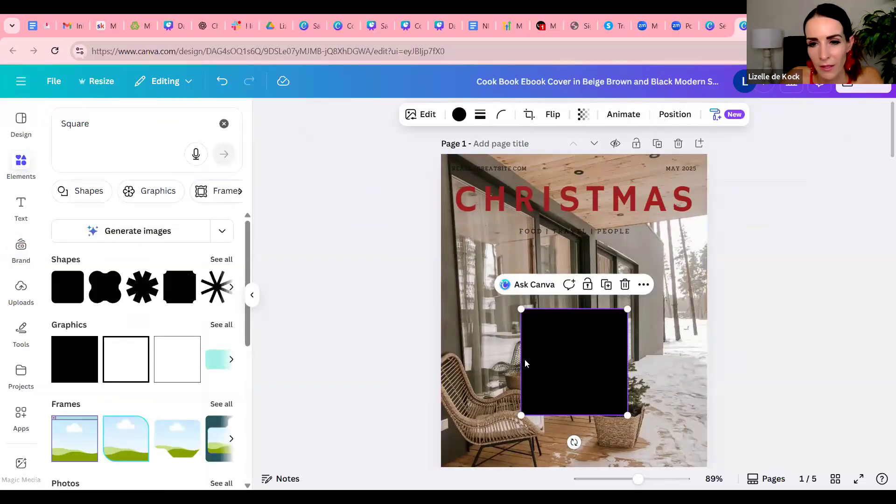
{"action": "left_click_drag", "start_coordinate": [565, 394], "coordinate": [474, 250]}
{"action": "mouse_move", "coordinate": [537, 271]}
{"action": "left_mouse_down"}
{"action": "mouse_move", "coordinate": [512, 248]}
{"action": "mouse_move", "coordinate": [535, 272]}
{"action": "left_mouse_up"}
{"action": "key", "text": "Delete"}
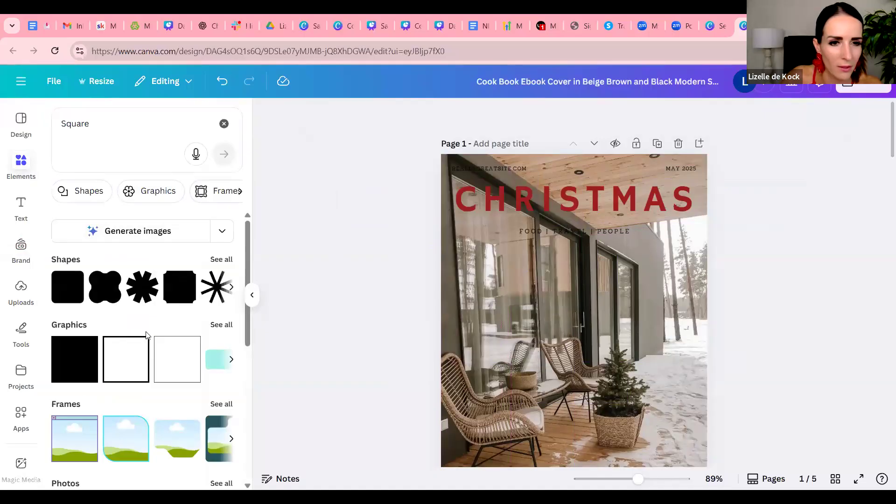
Add a square shape and stretch it into a pale pink band across the cover, behind the title and the tagline
{"action": "scroll", "coordinate": [147, 335], "scroll_direction": "down", "scroll_amount": 3}
{"action": "scroll", "coordinate": [146, 335], "scroll_direction": "up", "scroll_amount": 3}
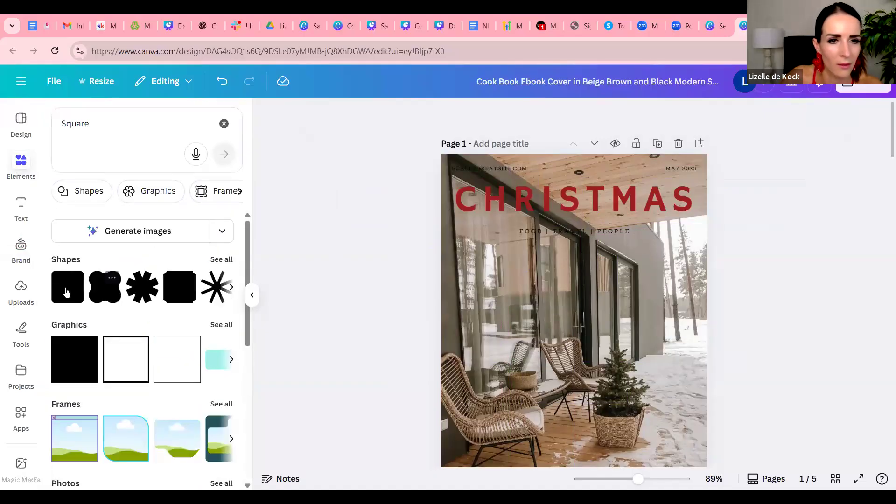
{"action": "left_click", "coordinate": [67, 292]}
{"action": "left_click_drag", "start_coordinate": [560, 372], "coordinate": [457, 216]}
{"action": "left_click_drag", "start_coordinate": [594, 201], "coordinate": [737, 206]}
Delete the website address and the "MAY 2025" date from above the cover title
{"action": "left_click", "coordinate": [501, 173]}
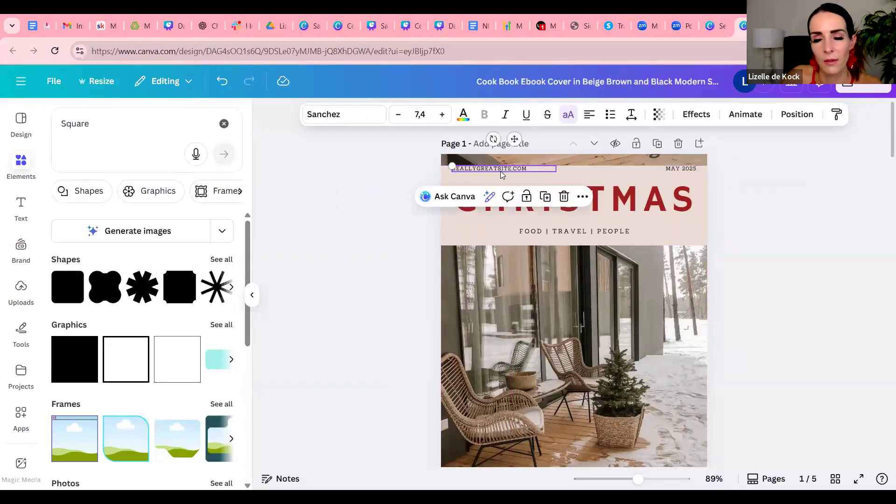
{"action": "key", "text": "Delete"}
{"action": "left_click", "coordinate": [685, 171]}
{"action": "key", "text": "Delete"}
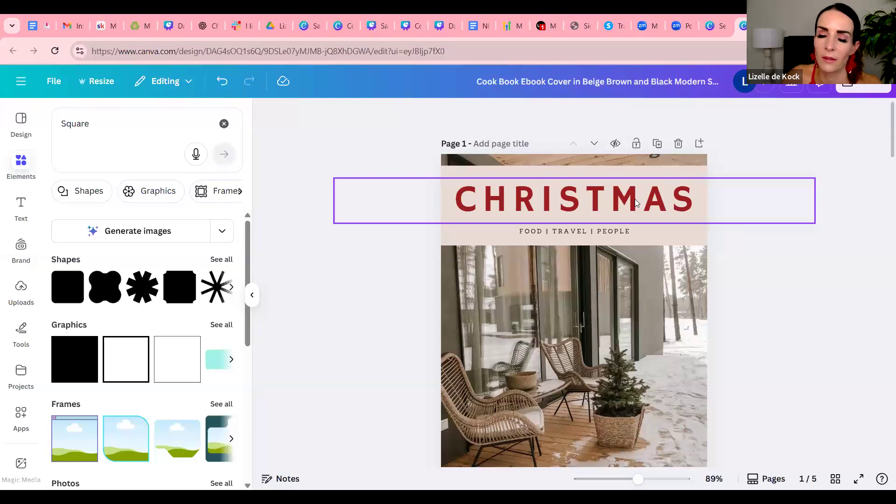
Replace the "FOOD | TRAVEL | PEOPLE" tagline under the cover title with "RECIPES"
{"action": "left_click", "coordinate": [616, 233]}
{"action": "left_click", "coordinate": [616, 233]}
{"action": "double_click", "coordinate": [624, 232]}
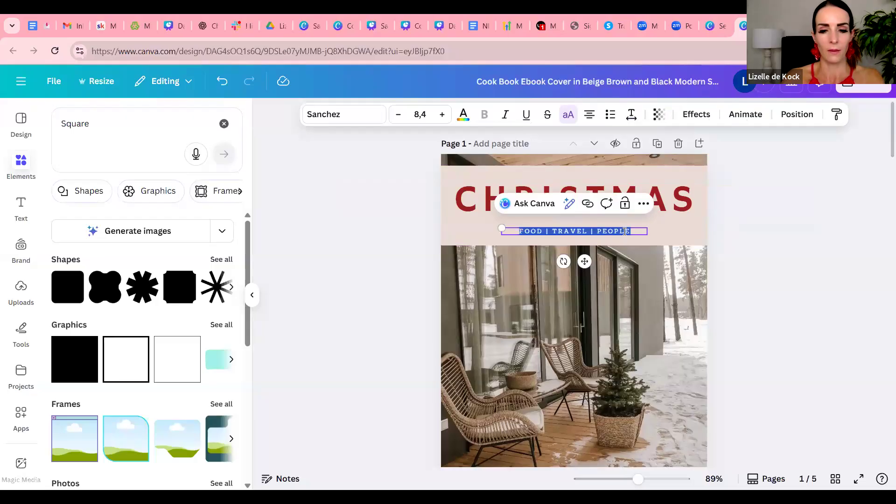
{"action": "type", "text": "RECIPES"}
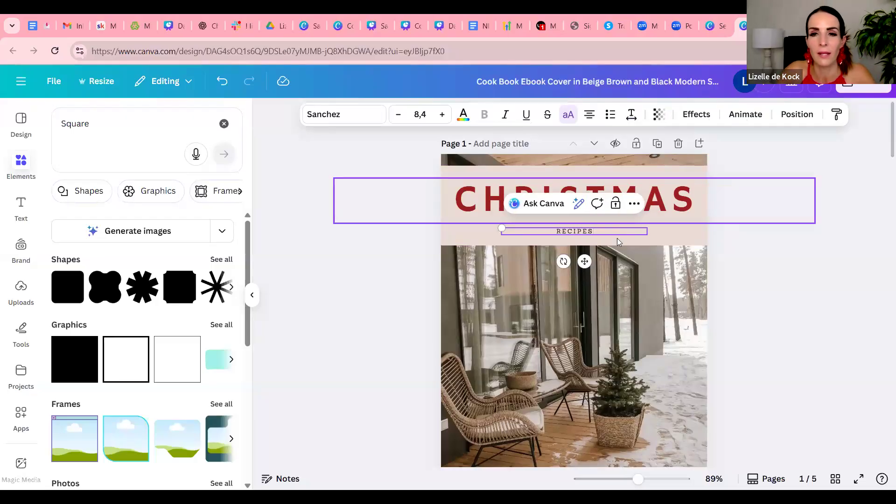
Enlarge the "RECIPES" subtitle to size 12.8 and centre it beneath the cover title
{"action": "left_click_drag", "start_coordinate": [501, 228], "coordinate": [400, 219]}
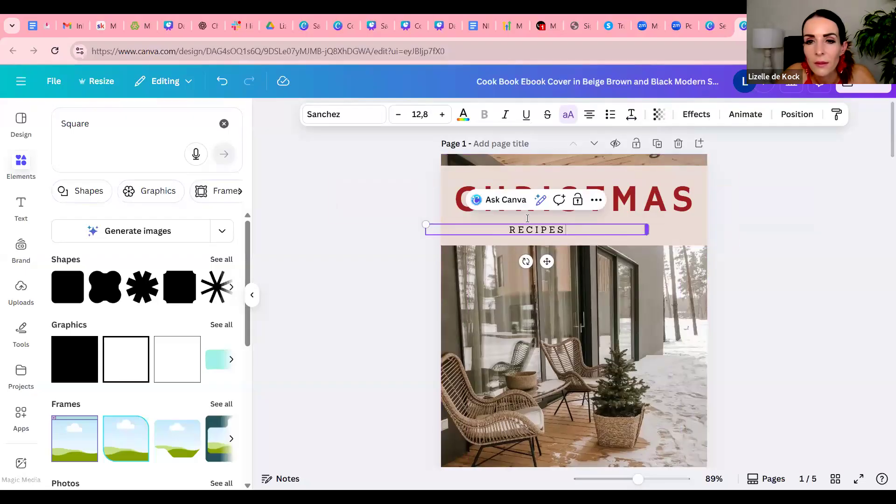
{"action": "left_click_drag", "start_coordinate": [547, 262], "coordinate": [587, 262]}
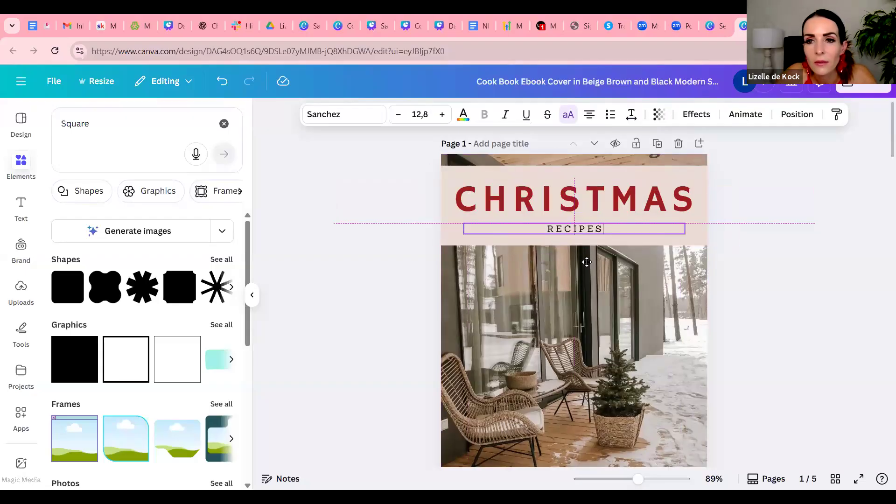
{"action": "left_click", "coordinate": [769, 280]}
{"action": "scroll", "coordinate": [768, 285], "scroll_direction": "down", "scroll_amount": 2}
{"action": "scroll", "coordinate": [767, 287], "scroll_direction": "up", "scroll_amount": 2}
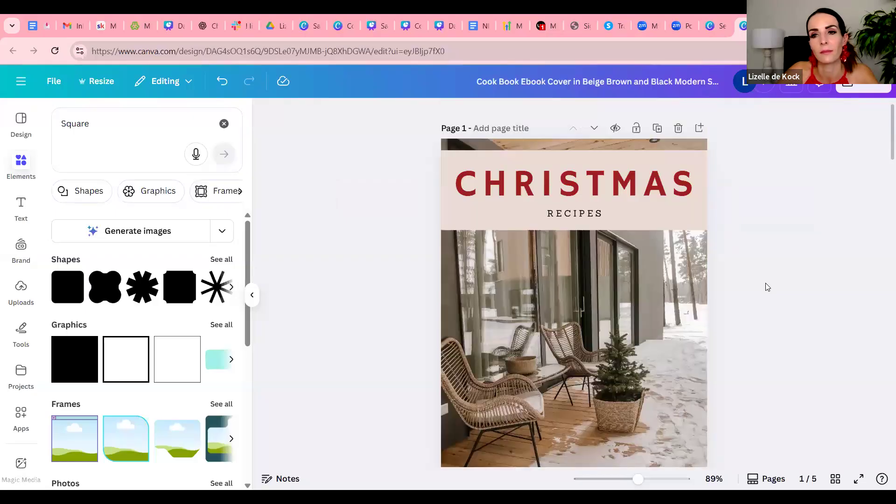
{"action": "scroll", "coordinate": [768, 286], "scroll_direction": "down", "scroll_amount": 4}
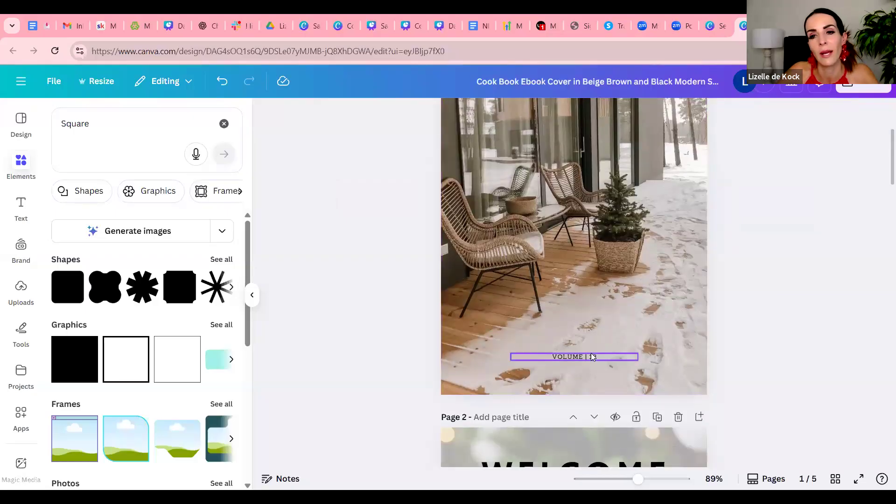
Replace the "VOLUME" line near the foot of the cover with "BY" followed by the author's first name
{"action": "double_click", "coordinate": [591, 353]}
{"action": "type", "text": "BY"}
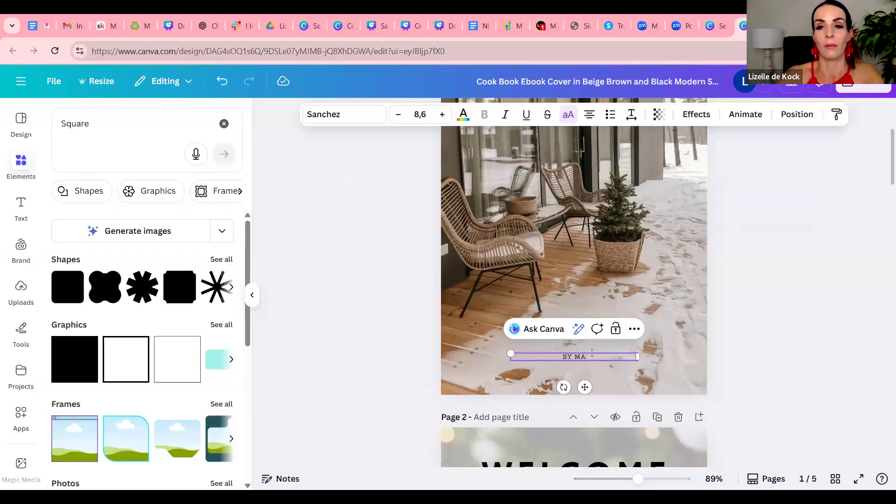
{"action": "type", "text": " MA"}
{"action": "left_click", "coordinate": [725, 328]}
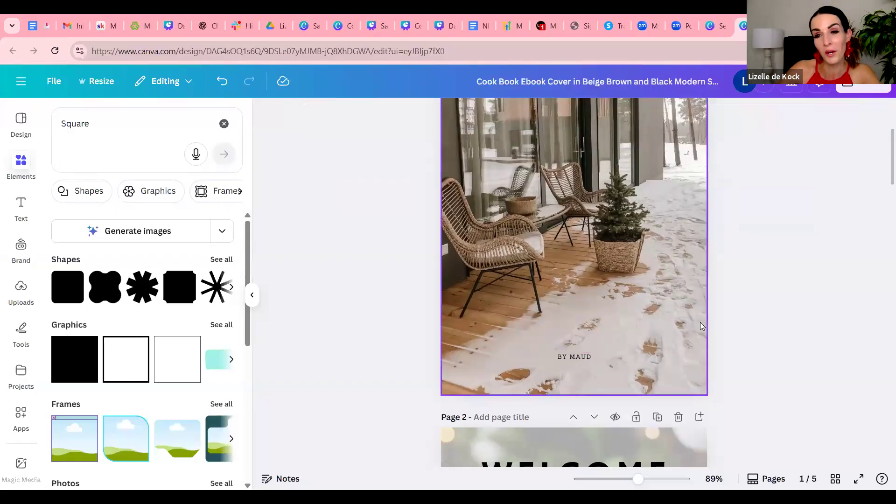
{"action": "scroll", "coordinate": [703, 322], "scroll_direction": "up", "scroll_amount": 4}
{"action": "scroll", "coordinate": [564, 267], "scroll_direction": "down", "scroll_amount": 1}
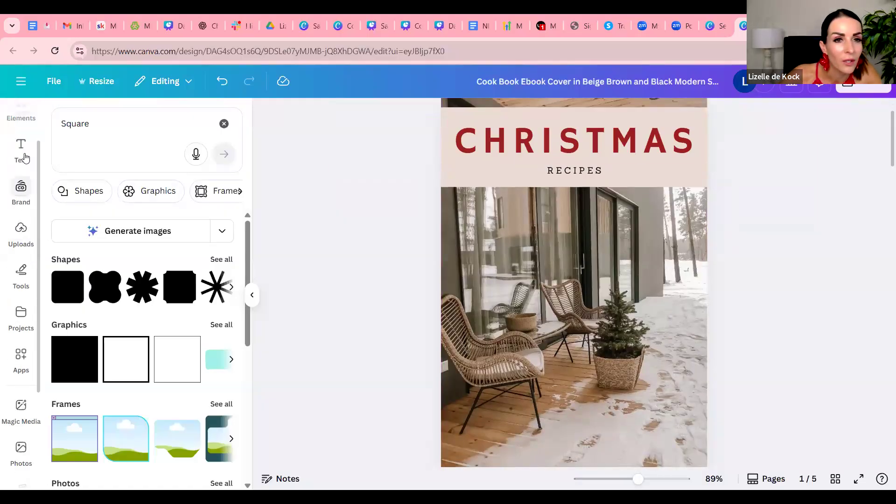
Search the elements library for "christmas bell"
{"action": "scroll", "coordinate": [24, 205], "scroll_direction": "up", "scroll_amount": 3}
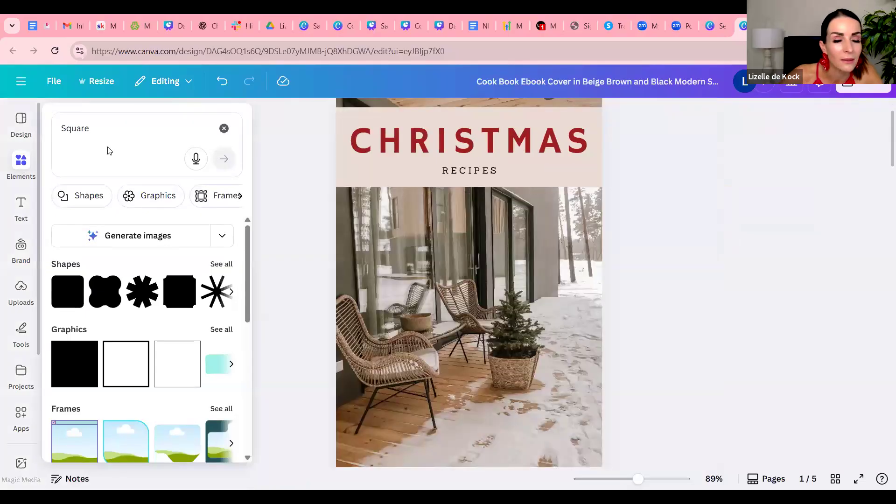
{"action": "left_click_drag", "start_coordinate": [92, 129], "coordinate": [52, 128]}
{"action": "type", "text": "christmas bell"}
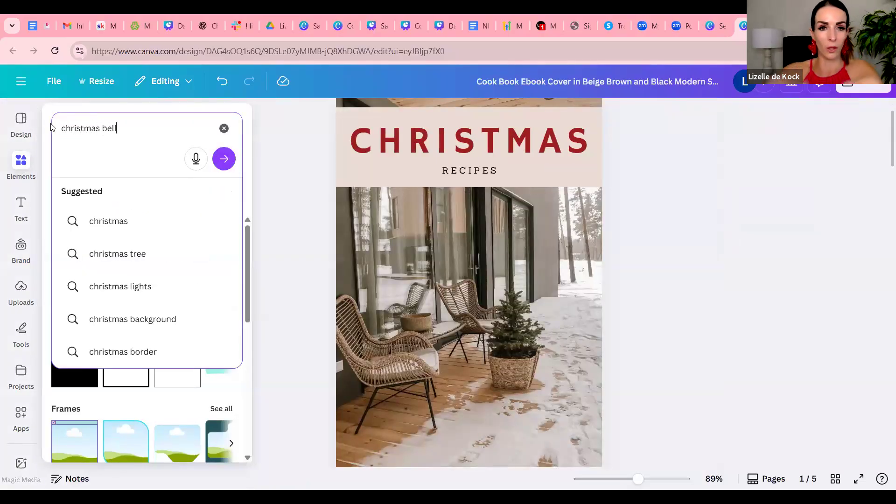
{"action": "key", "text": "Return"}
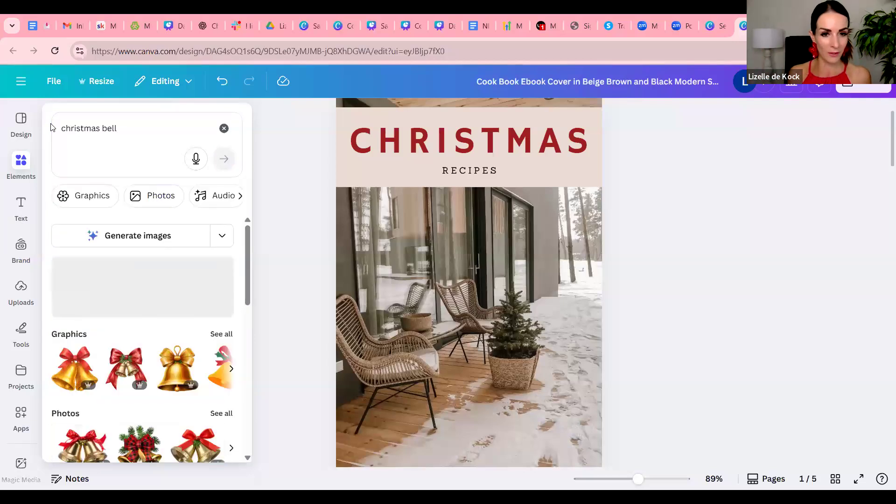
{"action": "scroll", "coordinate": [6, 213], "scroll_direction": "down", "scroll_amount": 5}
{"action": "left_click", "coordinate": [18, 219]}
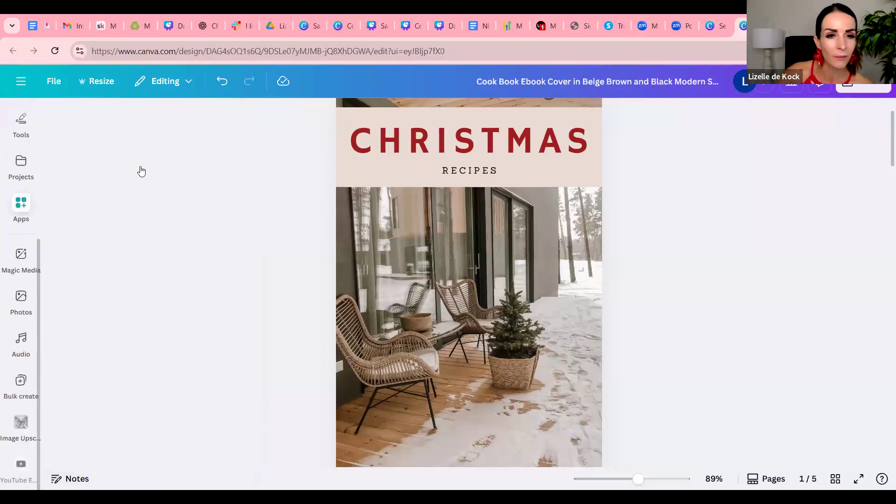
{"action": "scroll", "coordinate": [9, 243], "scroll_direction": "up", "scroll_amount": 3}
{"action": "left_click", "coordinate": [21, 196]}
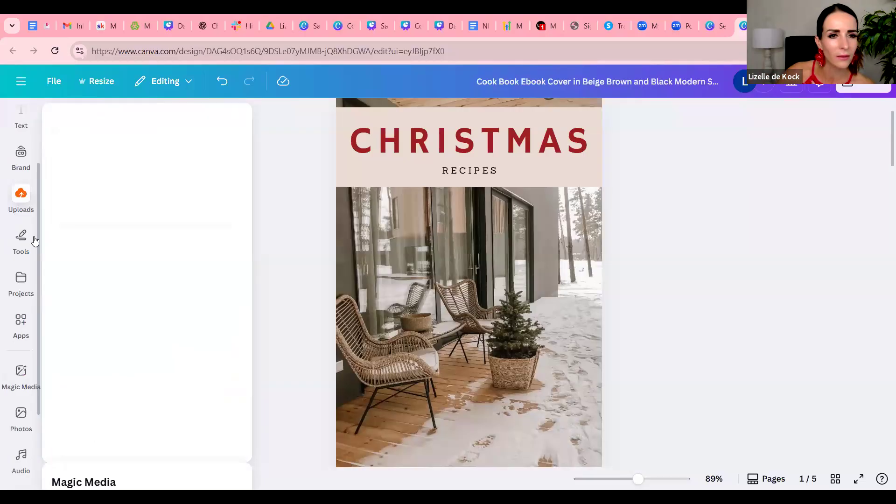
{"action": "scroll", "coordinate": [28, 164], "scroll_direction": "up", "scroll_amount": 3}
Search the elements library for "christmas baulb" to find an ornament for the cover
{"action": "left_click", "coordinate": [22, 164]}
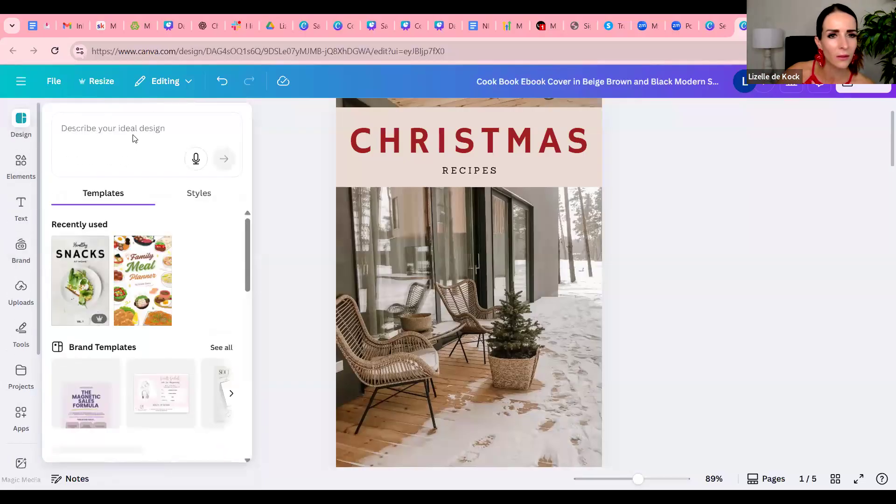
{"action": "left_click", "coordinate": [134, 129]}
{"action": "key", "text": "BackSpace"}
{"action": "key", "text": "BackSpace"}
{"action": "key", "text": "BackSpace"}
{"action": "type", "text": "aulb"}
{"action": "key", "text": "Return"}
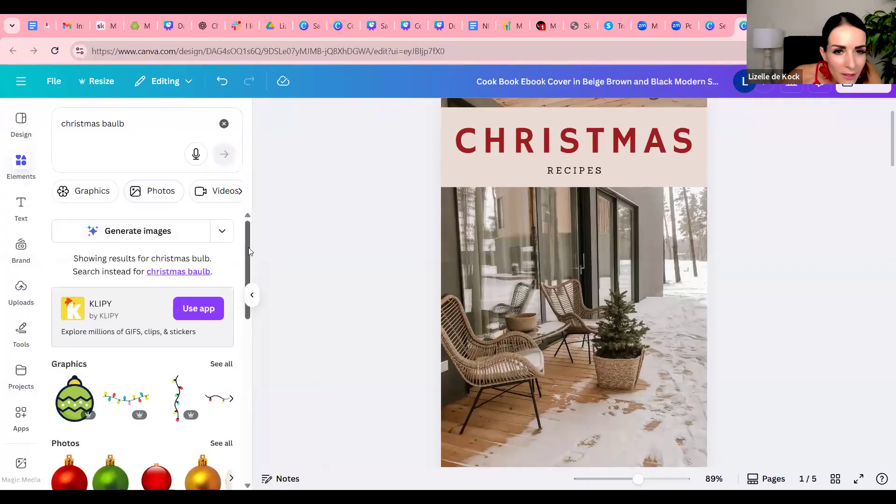
Add the gold bauble photo to the cover, shrink it and place it over the pink band's lower edge, below the title's last letters
{"action": "scroll", "coordinate": [255, 274], "scroll_direction": "down", "scroll_amount": 2}
{"action": "scroll", "coordinate": [256, 310], "scroll_direction": "down", "scroll_amount": 2}
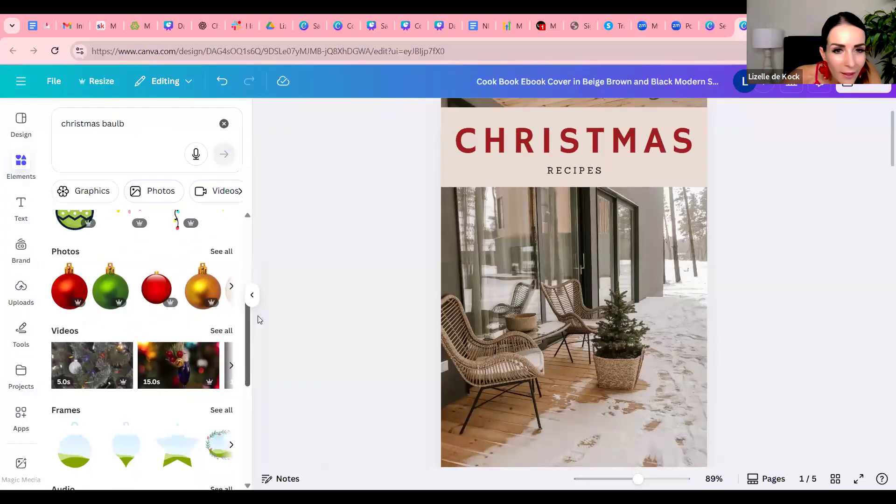
{"action": "scroll", "coordinate": [260, 319], "scroll_direction": "down", "scroll_amount": 1}
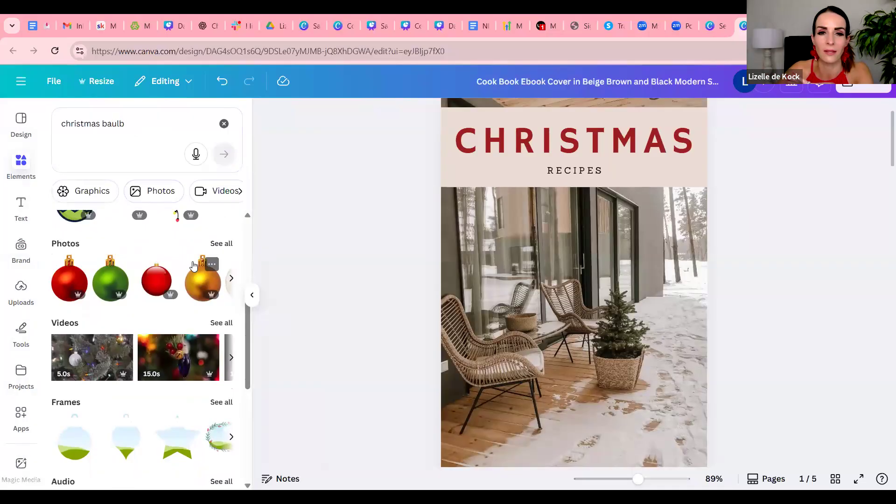
{"action": "scroll", "coordinate": [193, 275], "scroll_direction": "down", "scroll_amount": 5}
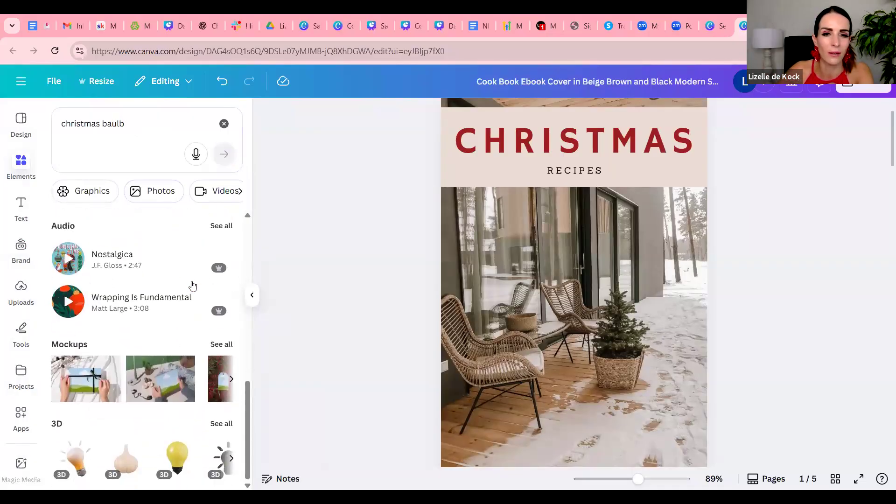
{"action": "scroll", "coordinate": [193, 285], "scroll_direction": "up", "scroll_amount": 5}
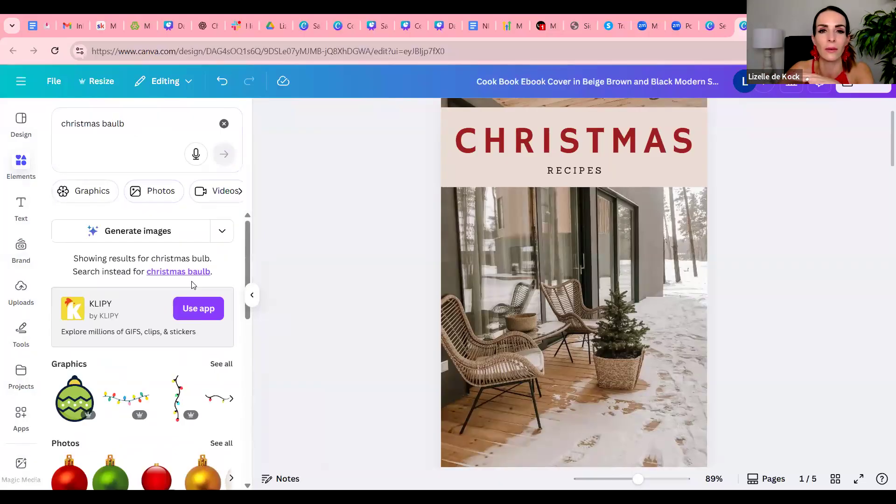
{"action": "scroll", "coordinate": [208, 362], "scroll_direction": "down", "scroll_amount": 4}
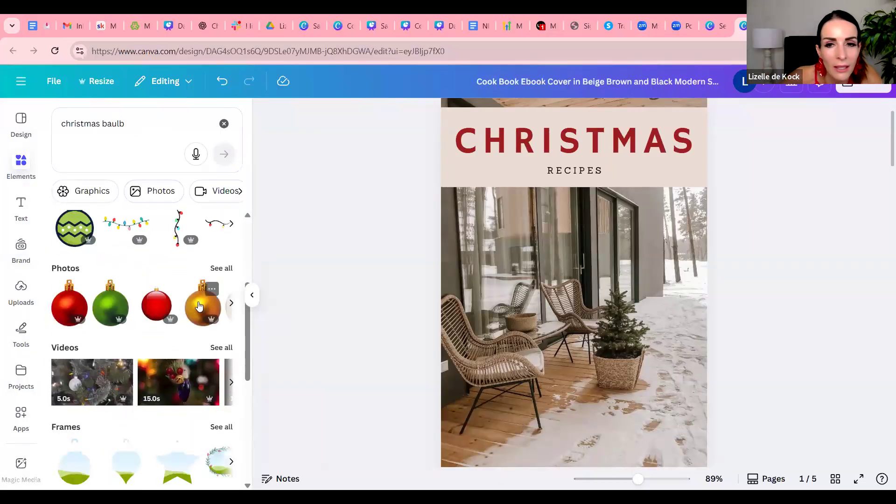
{"action": "left_click", "coordinate": [200, 306]}
{"action": "left_click_drag", "start_coordinate": [665, 184], "coordinate": [530, 361]}
{"action": "left_click_drag", "start_coordinate": [505, 401], "coordinate": [680, 206]}
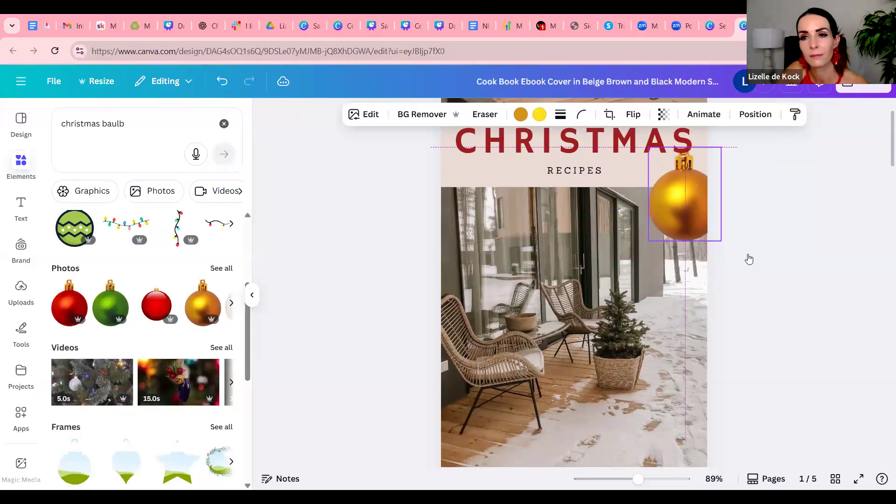
Nudge the gold bauble slightly up and inward so that it hangs from the end of the "CHRISTMAS" title
{"action": "left_click", "coordinate": [758, 318]}
{"action": "scroll", "coordinate": [758, 317], "scroll_direction": "up", "scroll_amount": 1}
{"action": "scroll", "coordinate": [758, 317], "scroll_direction": "down", "scroll_amount": 5}
{"action": "scroll", "coordinate": [758, 317], "scroll_direction": "up", "scroll_amount": 5}
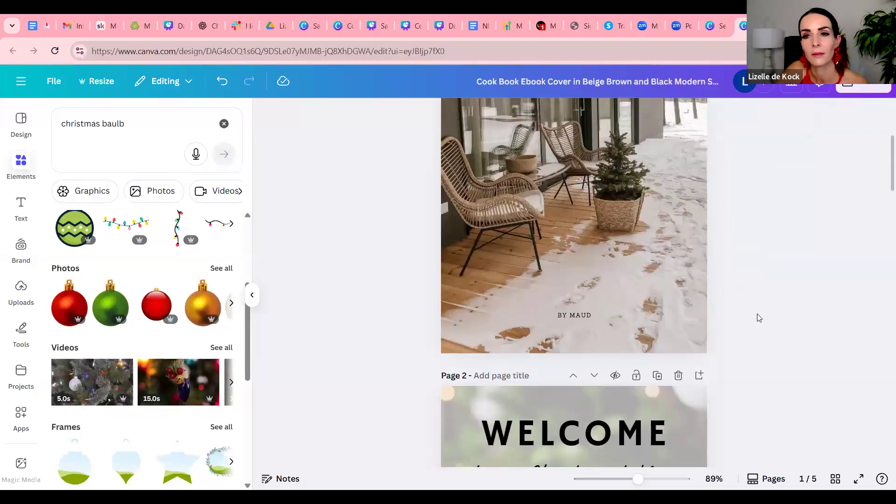
{"action": "scroll", "coordinate": [760, 318], "scroll_direction": "down", "scroll_amount": 1}
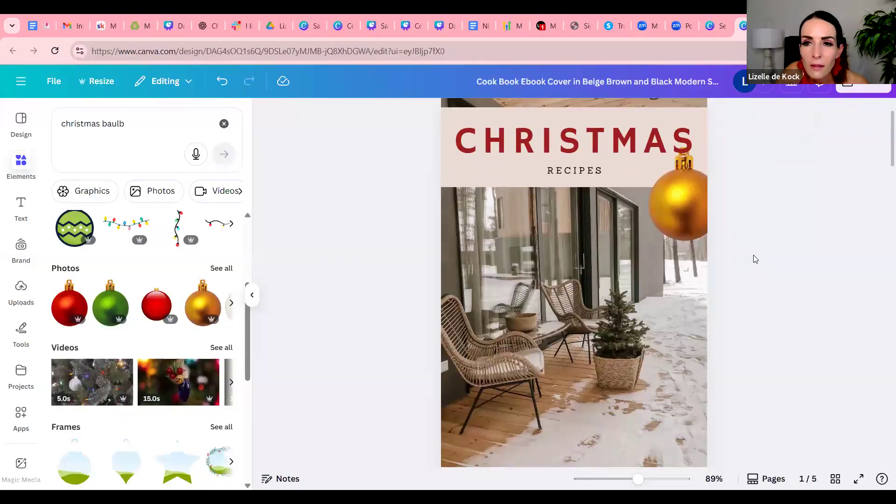
{"action": "left_click_drag", "start_coordinate": [685, 215], "coordinate": [677, 206]}
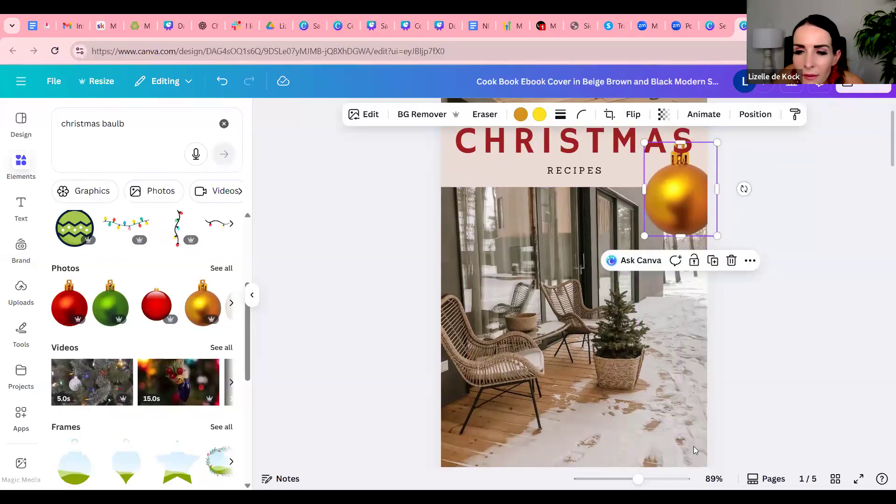
{"action": "scroll", "coordinate": [756, 177], "scroll_direction": "up", "scroll_amount": 5}
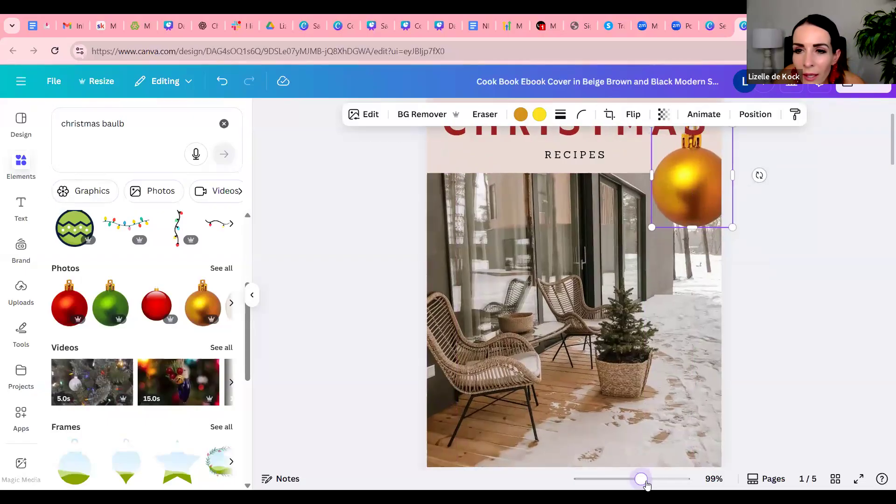
{"action": "scroll", "coordinate": [776, 311], "scroll_direction": "up", "scroll_amount": 4}
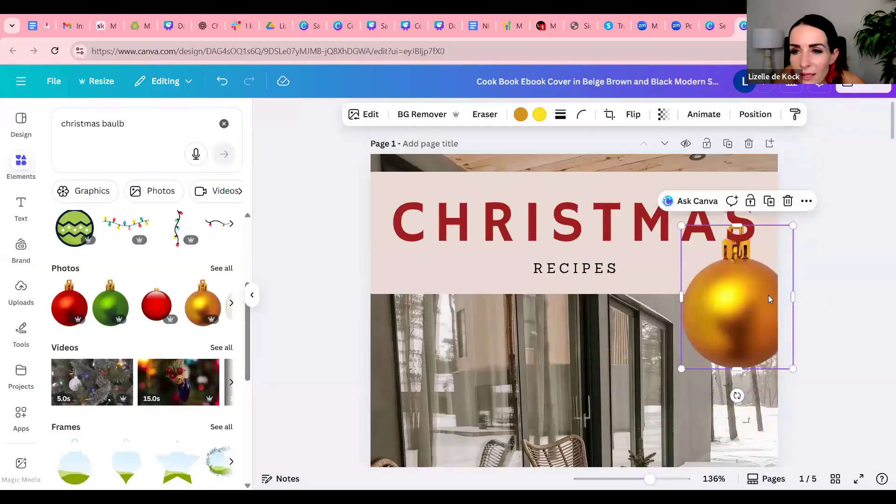
{"action": "mouse_move", "coordinate": [650, 480]}
{"action": "left_mouse_down"}
{"action": "mouse_move", "coordinate": [663, 479]}
{"action": "mouse_move", "coordinate": [652, 480]}
{"action": "left_mouse_up"}
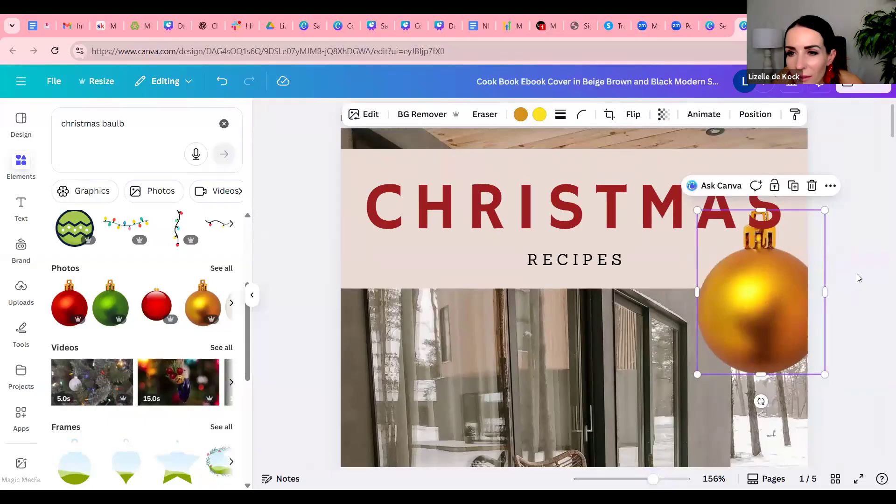
{"action": "left_click_drag", "start_coordinate": [781, 196], "coordinate": [748, 283]}
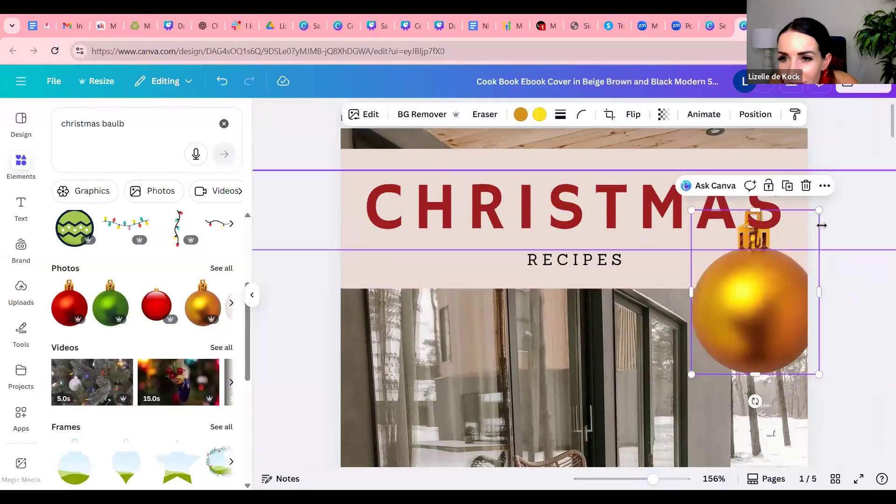
{"action": "left_click", "coordinate": [848, 208]}
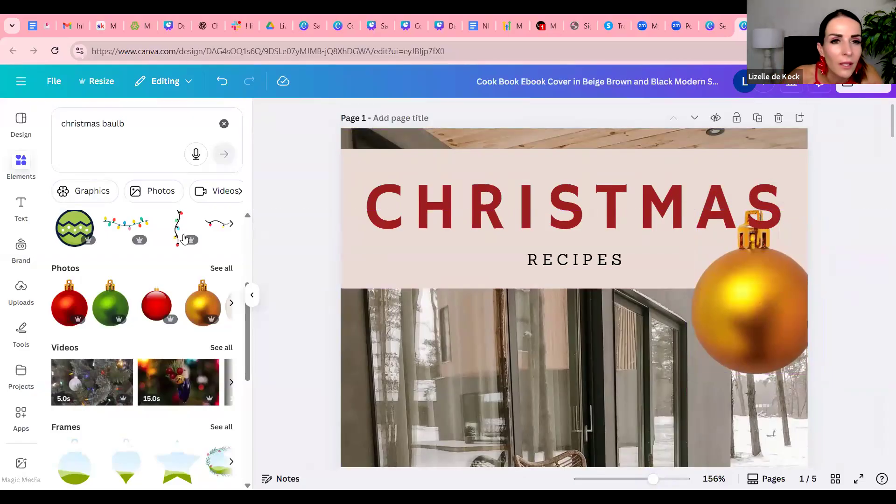
Clear the bauble search, look up "Shape" among the elements and add a circle to the cover
{"action": "left_click", "coordinate": [19, 165]}
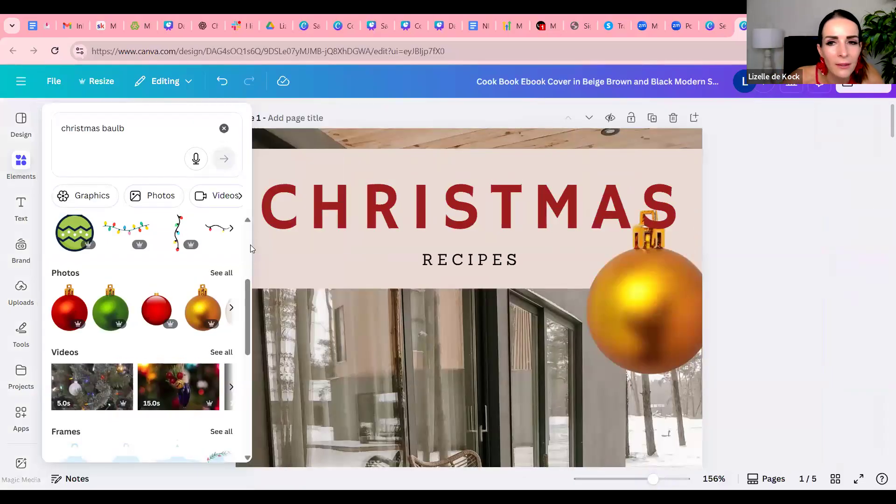
{"action": "left_click", "coordinate": [223, 128]}
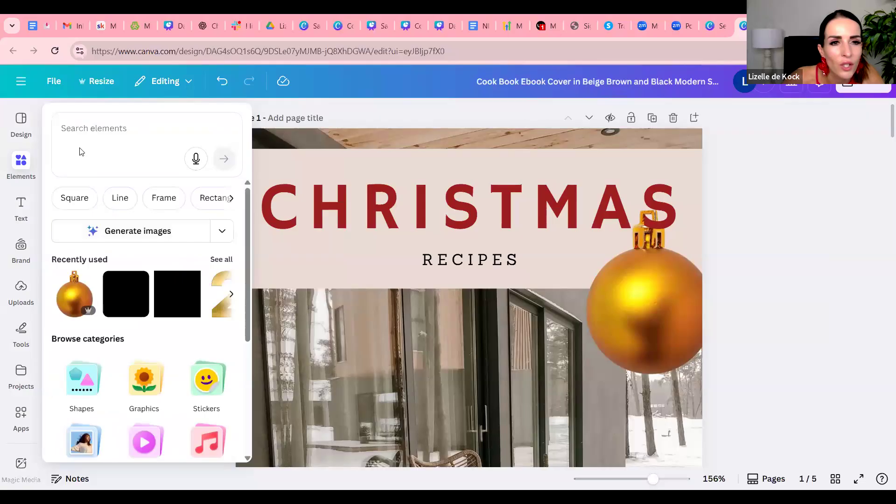
{"action": "left_click", "coordinate": [229, 199]}
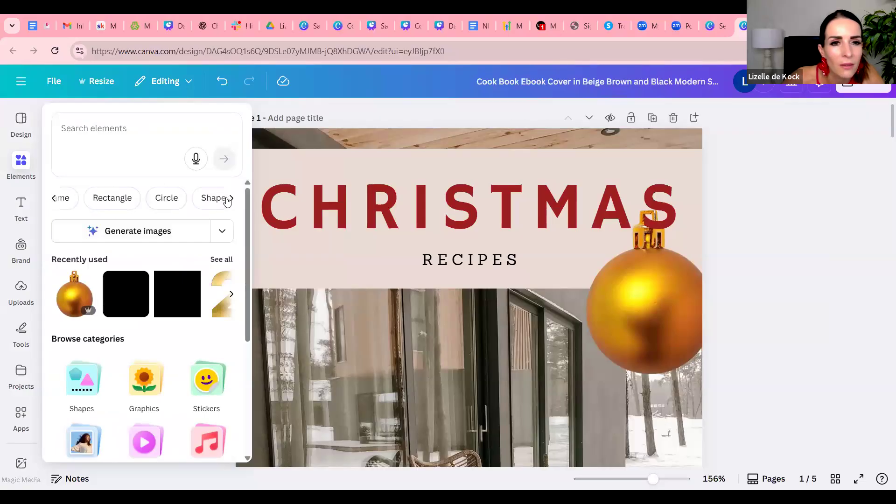
{"action": "left_click", "coordinate": [178, 199]}
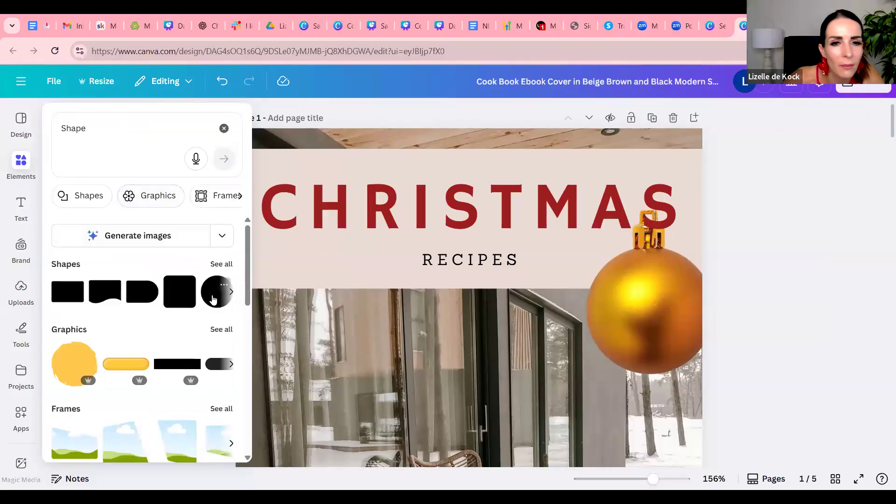
{"action": "left_click", "coordinate": [213, 294]}
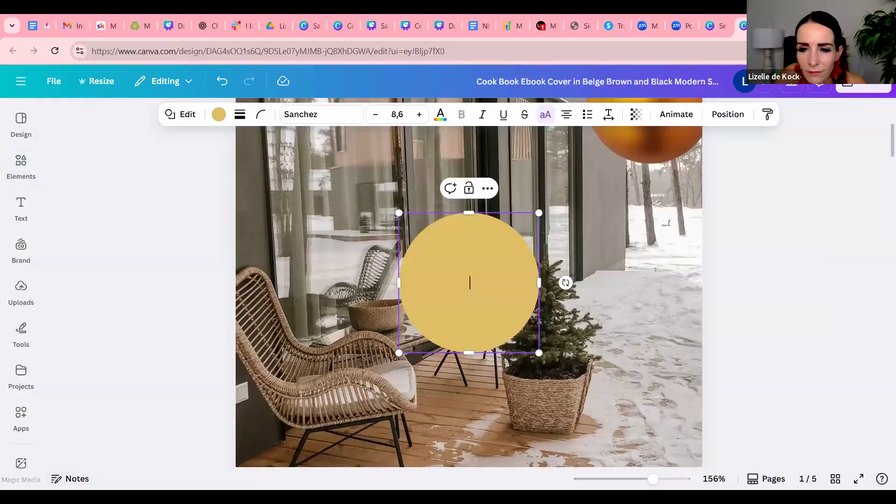
Shrink the circle and centre it on the round body of the gold bauble, leaving a thin rim around it
{"action": "mouse_move", "coordinate": [636, 483]}
{"action": "left_mouse_down"}
{"action": "mouse_move", "coordinate": [628, 481]}
{"action": "mouse_move", "coordinate": [637, 480]}
{"action": "left_mouse_up"}
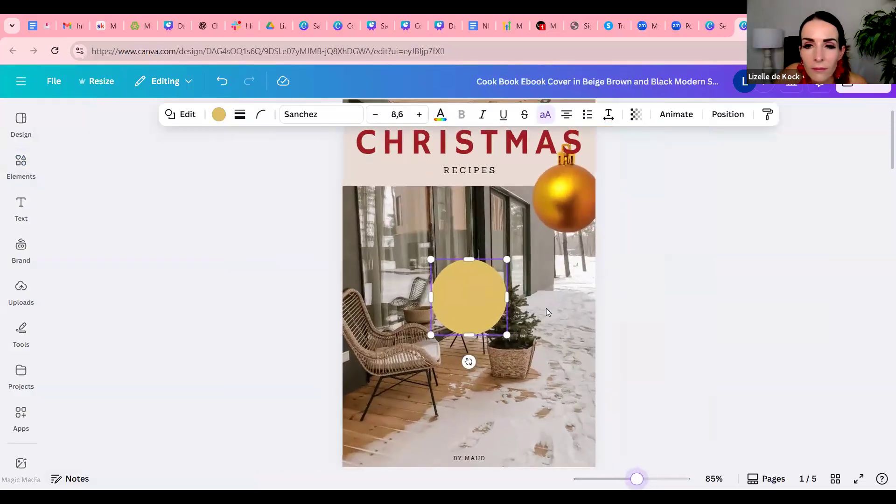
{"action": "left_click", "coordinate": [474, 298]}
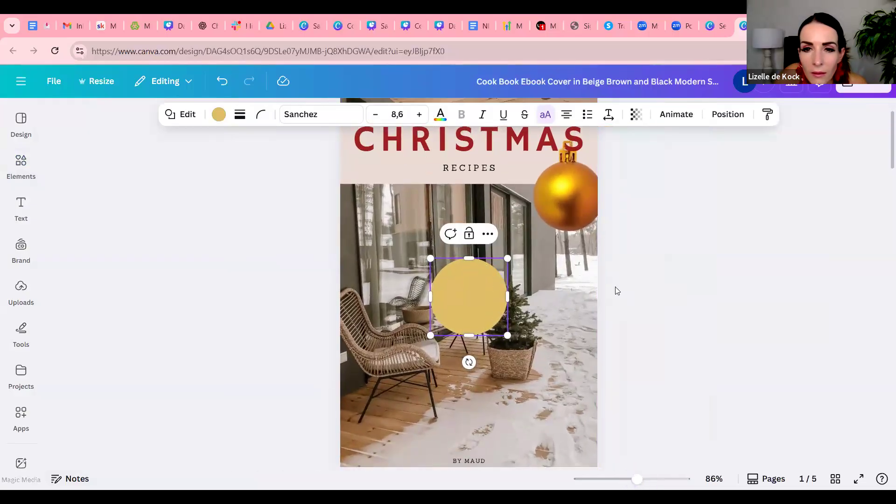
{"action": "left_click_drag", "start_coordinate": [476, 297], "coordinate": [568, 190]}
{"action": "left_click_drag", "start_coordinate": [522, 239], "coordinate": [538, 222]}
{"action": "left_click_drag", "start_coordinate": [581, 197], "coordinate": [583, 197]}
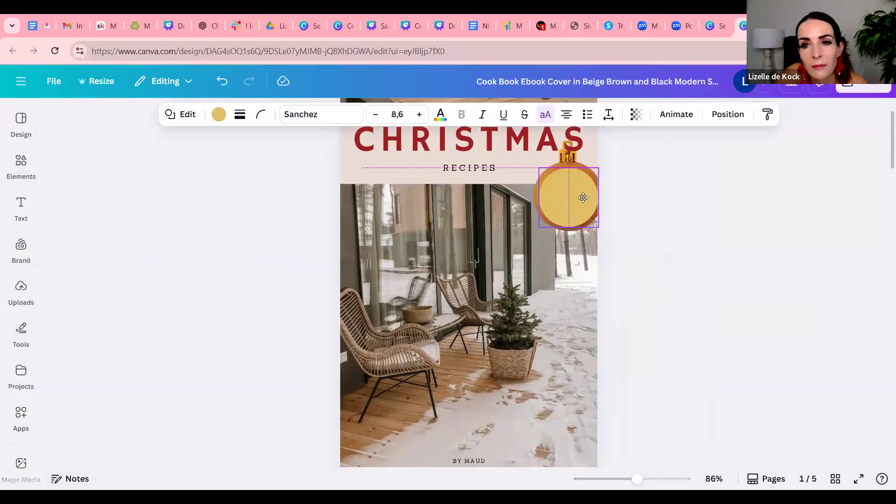
{"action": "scroll", "coordinate": [664, 336], "scroll_direction": "up", "scroll_amount": 1}
{"action": "left_click_drag", "start_coordinate": [639, 480], "coordinate": [655, 480]}
{"action": "scroll", "coordinate": [779, 280], "scroll_direction": "up", "scroll_amount": 1}
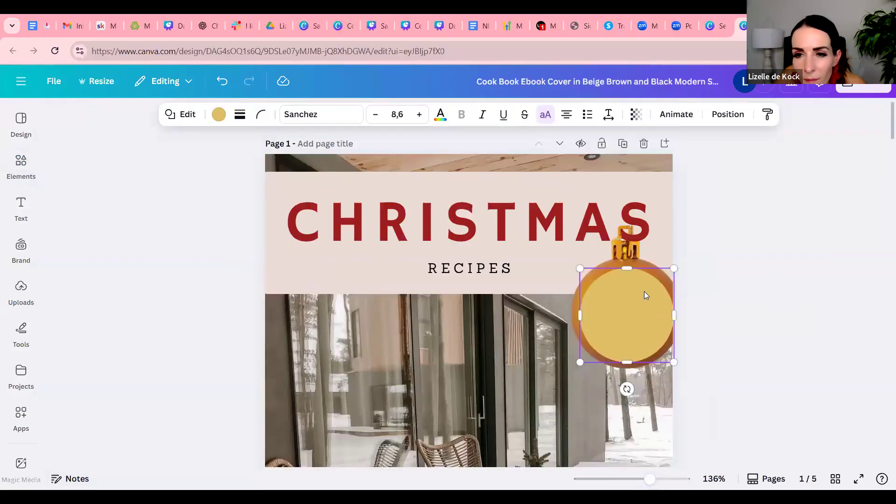
{"action": "mouse_move", "coordinate": [646, 299]}
{"action": "left_mouse_down"}
{"action": "mouse_move", "coordinate": [641, 289]}
{"action": "mouse_move", "coordinate": [652, 291]}
{"action": "left_mouse_up"}
{"action": "left_click", "coordinate": [721, 267]}
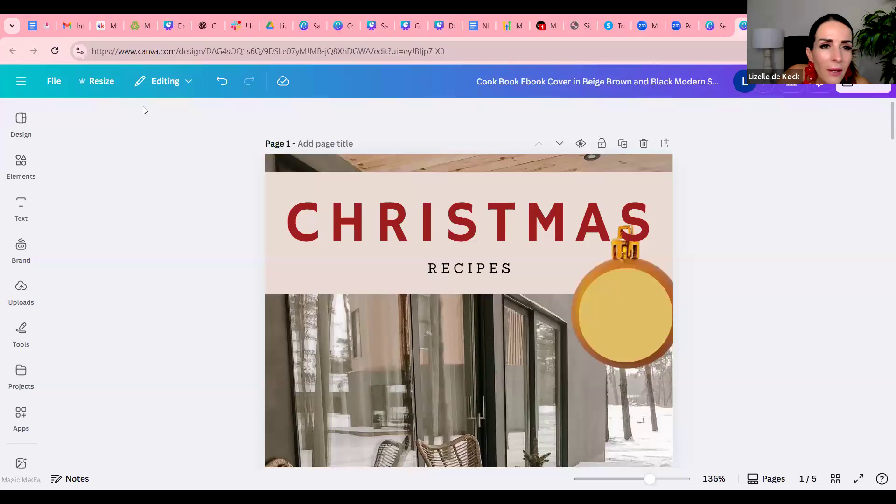
Add a heading to the cover reading "The ideal christmas gift for the busy mom"
{"action": "left_click", "coordinate": [21, 209]}
{"action": "left_click", "coordinate": [143, 268]}
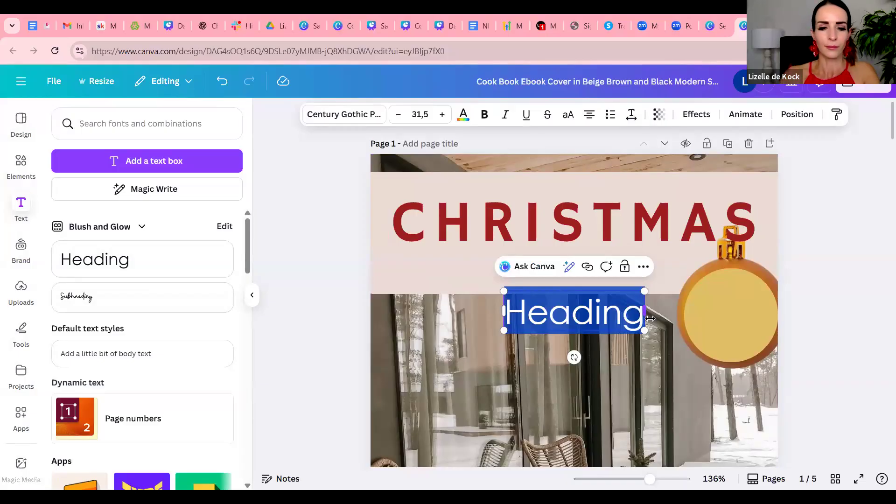
{"action": "type", "text": "The"}
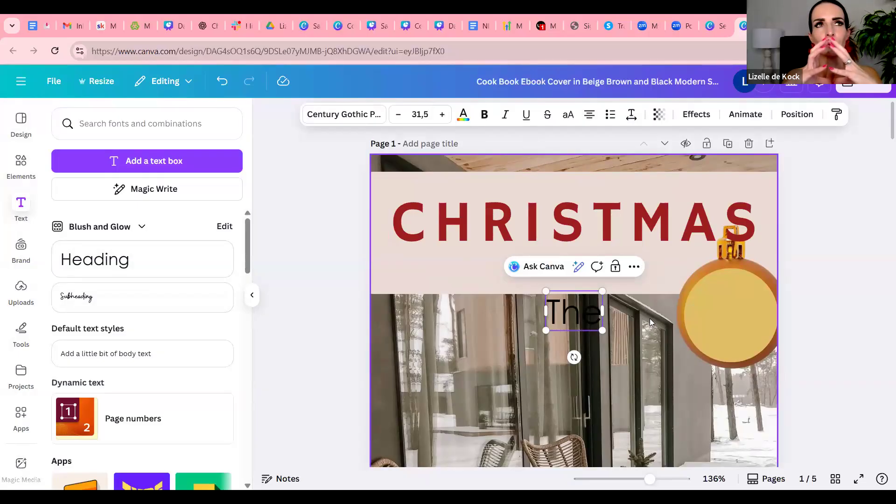
{"action": "type", "text": "ideal christmas gift for the busy mom"}
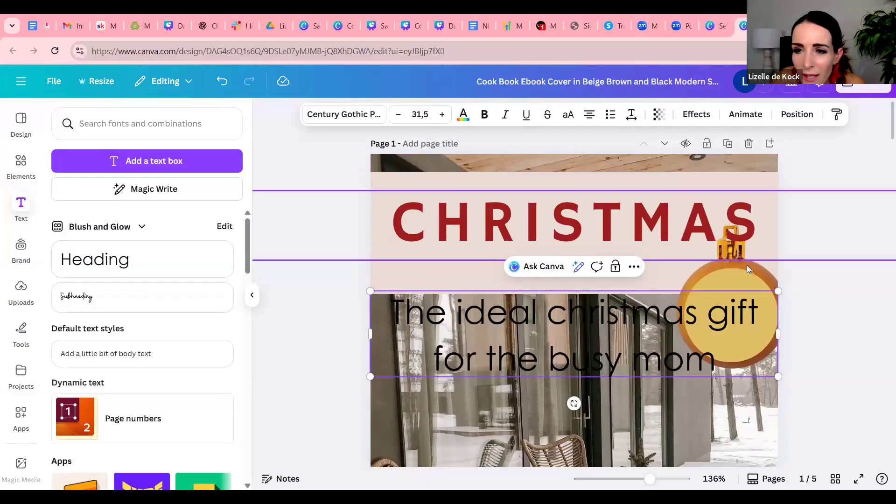
Shrink the gift tagline to size 8,7 on three lines and centre it inside the circle on the gold bauble
{"action": "left_click_drag", "start_coordinate": [778, 291], "coordinate": [763, 294]}
{"action": "left_click_drag", "start_coordinate": [624, 317], "coordinate": [434, 391]}
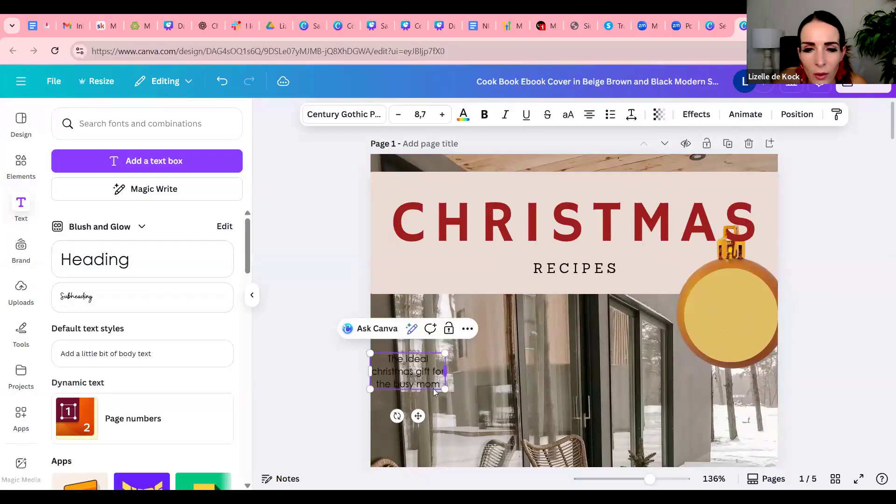
{"action": "left_click_drag", "start_coordinate": [572, 379], "coordinate": [739, 356]}
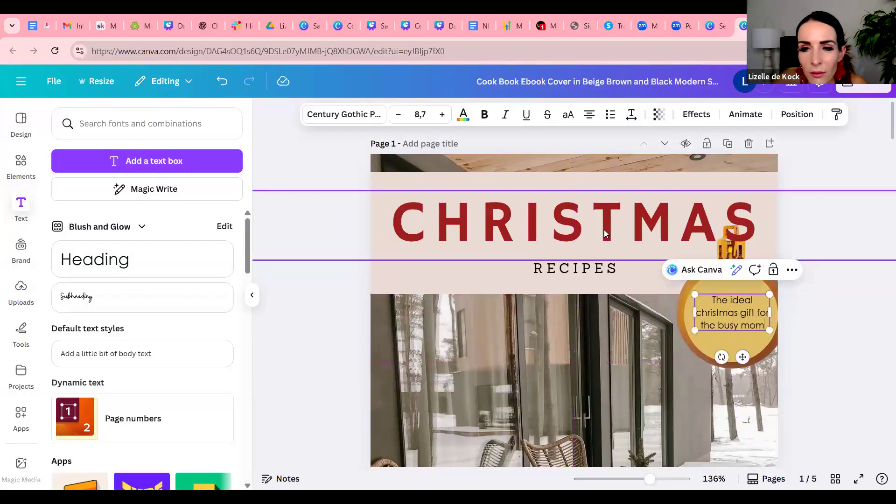
Set the bauble tagline's font to Hammersmith One and colour it the same dark red as the "CHRISTMAS" title
{"action": "left_click", "coordinate": [604, 229]}
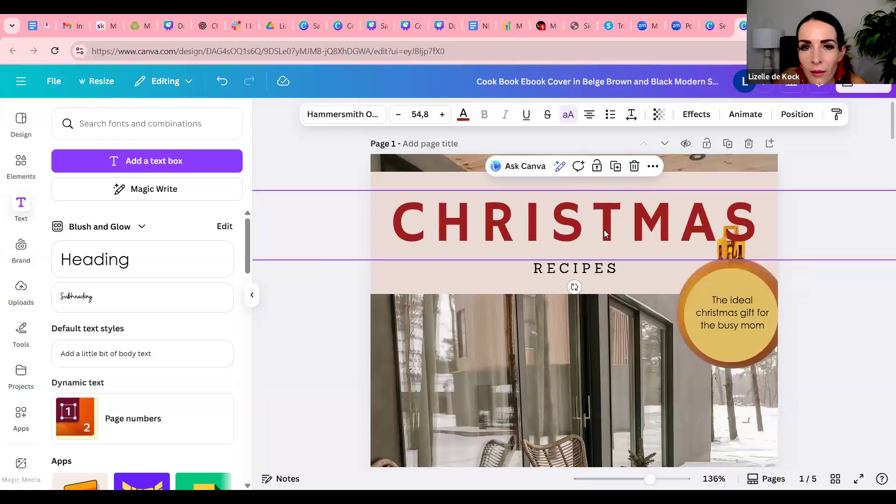
{"action": "left_click", "coordinate": [708, 312]}
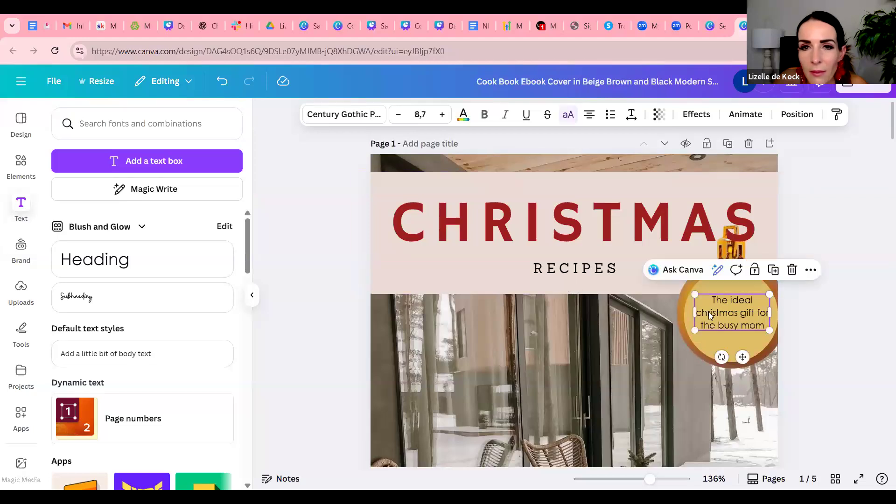
{"action": "left_click", "coordinate": [346, 114]}
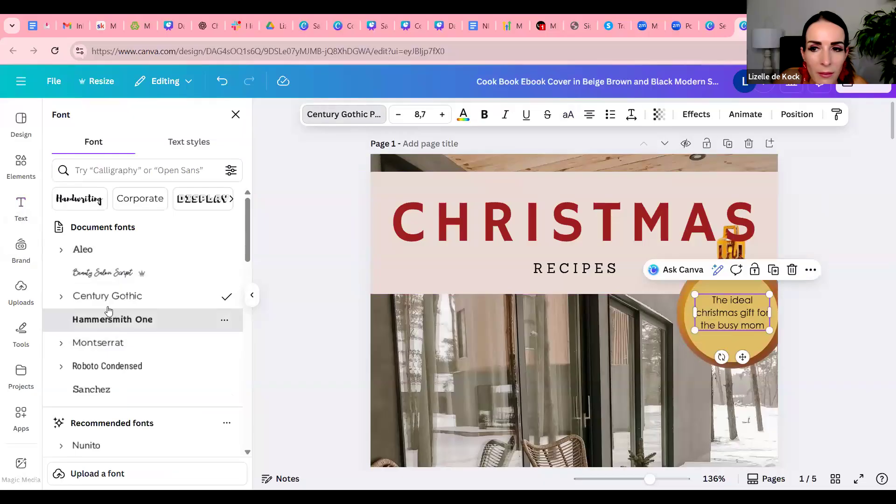
{"action": "left_click", "coordinate": [112, 319]}
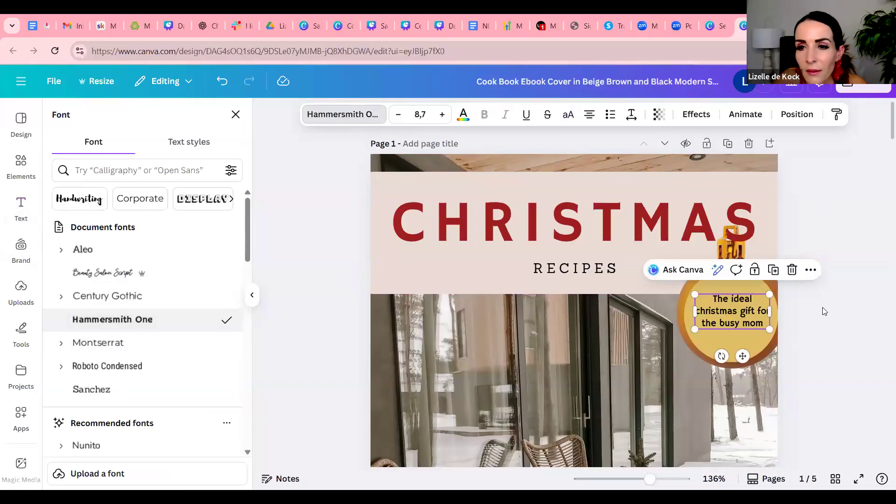
{"action": "left_click", "coordinate": [838, 256]}
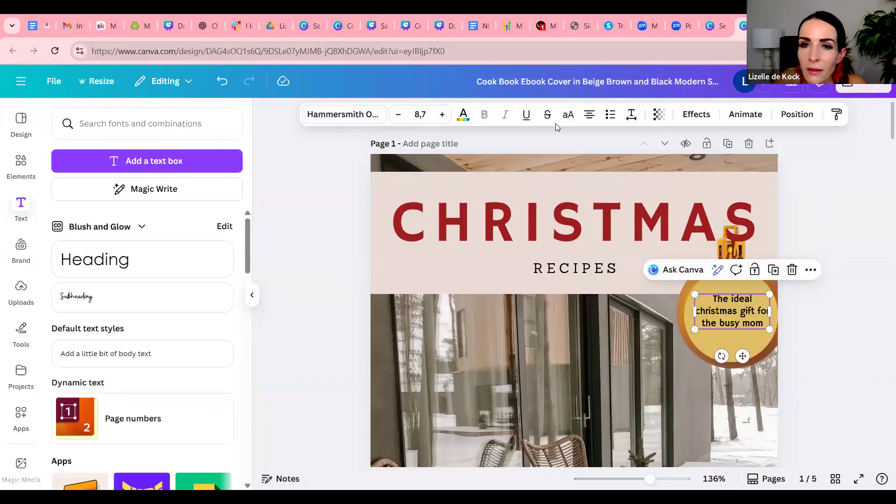
{"action": "left_click", "coordinate": [463, 114]}
{"action": "left_click", "coordinate": [147, 200]}
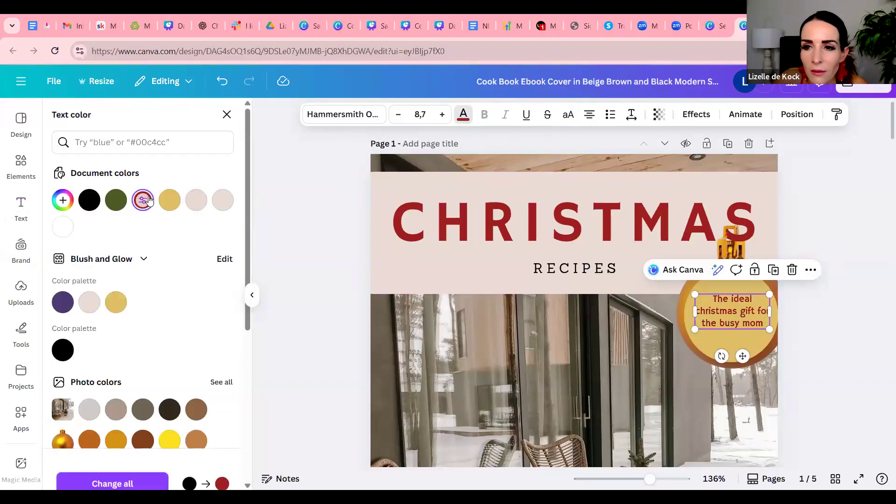
{"action": "left_click", "coordinate": [882, 288]}
{"action": "left_click", "coordinate": [799, 228]}
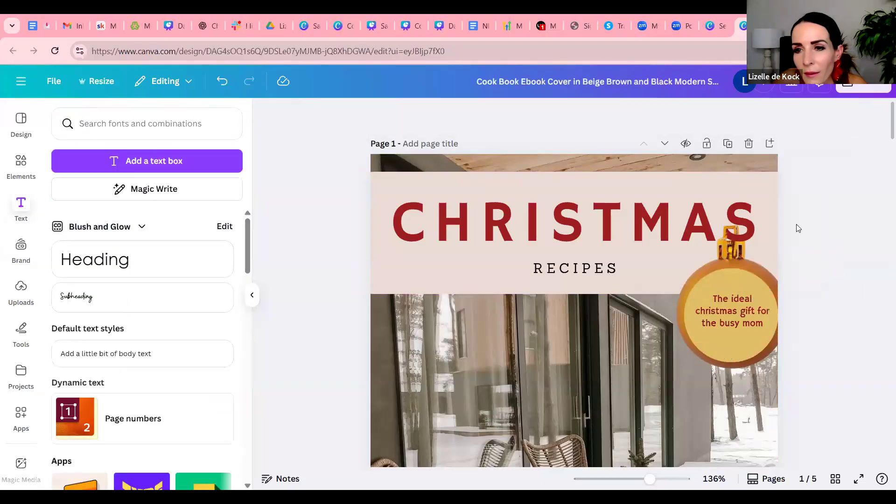
Set the transparency of the yellow circle behind the bauble tagline to 63
{"action": "left_click", "coordinate": [738, 281]}
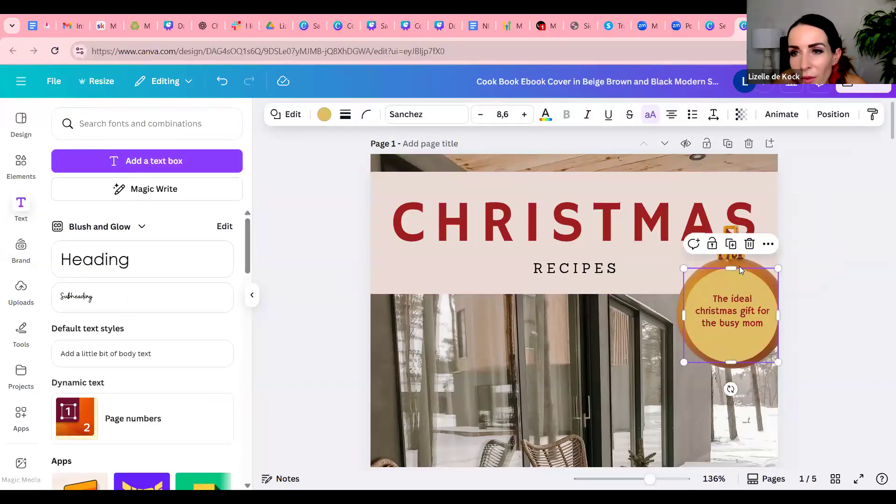
{"action": "left_click", "coordinate": [742, 114]}
{"action": "left_click_drag", "start_coordinate": [774, 162], "coordinate": [736, 165]}
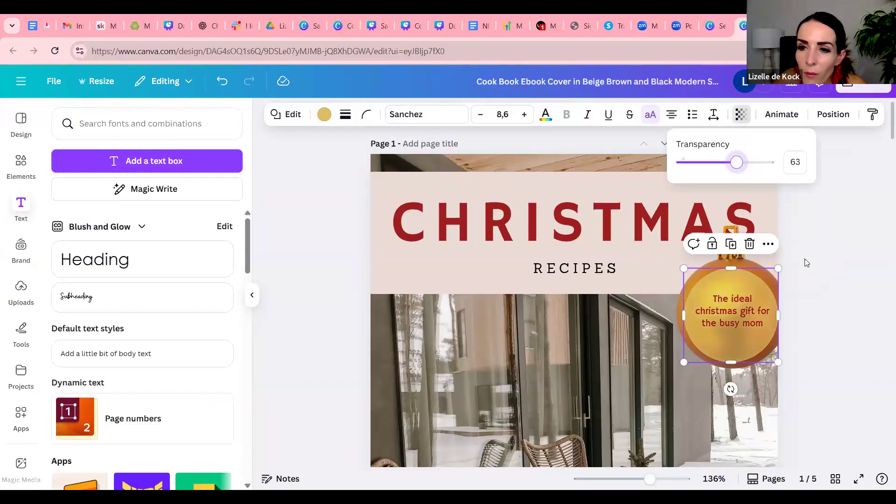
{"action": "left_click", "coordinate": [860, 334]}
{"action": "left_click", "coordinate": [845, 345]}
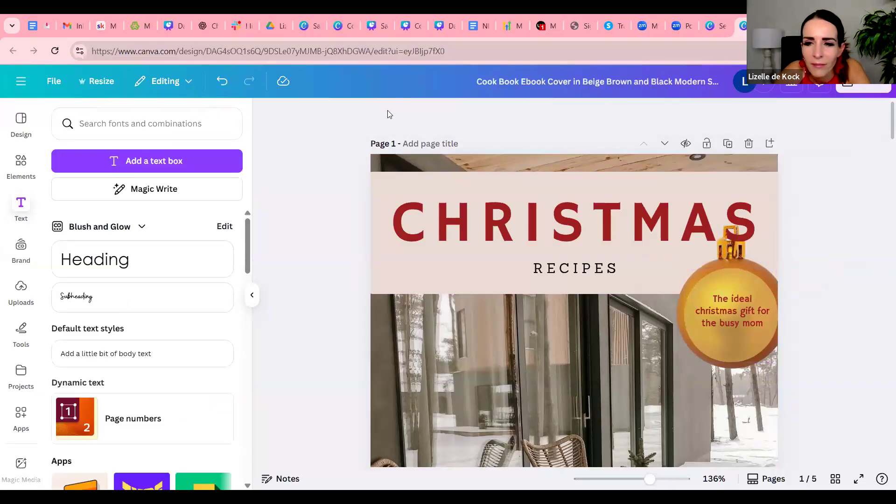
Change the "RECIPES" subtitle's font to Roboto Condensed, enlarge it to size 14 and reposition it beneath the title
{"action": "left_click", "coordinate": [581, 269]}
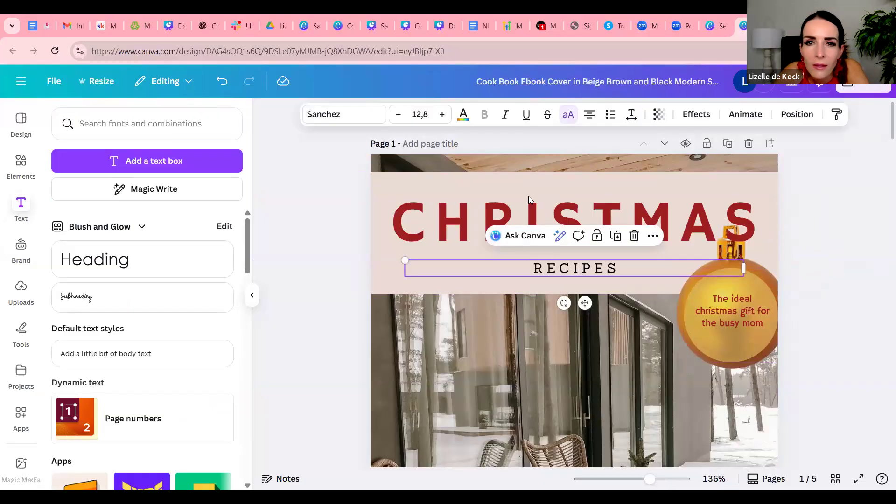
{"action": "left_click", "coordinate": [346, 115]}
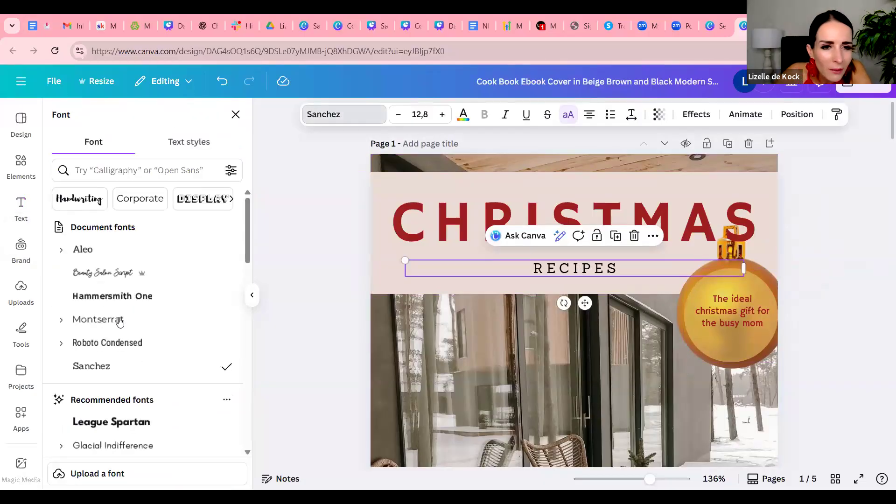
{"action": "left_click", "coordinate": [123, 347]}
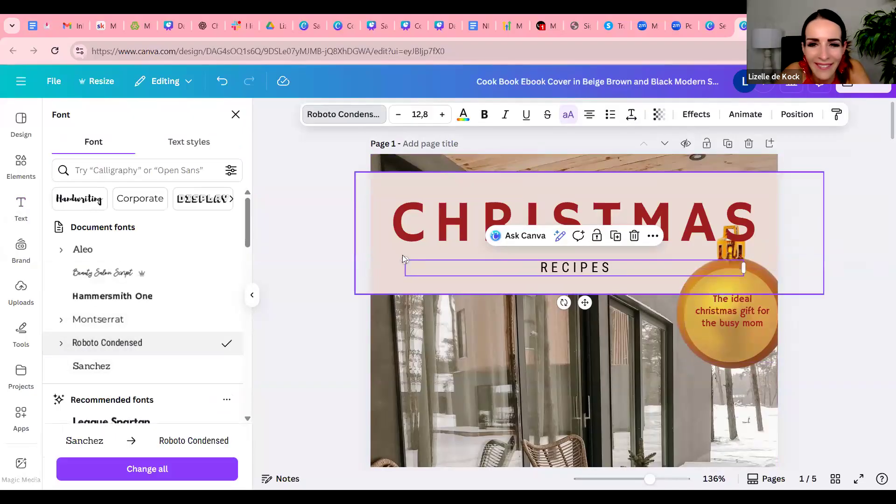
{"action": "left_click_drag", "start_coordinate": [402, 258], "coordinate": [375, 255]}
{"action": "mouse_move", "coordinate": [569, 301]}
{"action": "left_mouse_down"}
{"action": "mouse_move", "coordinate": [593, 304]}
{"action": "mouse_move", "coordinate": [576, 308]}
{"action": "left_mouse_up"}
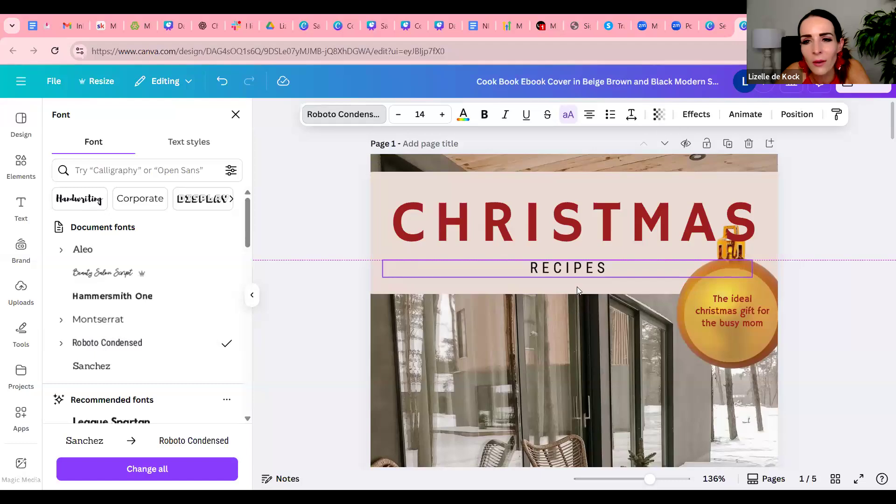
Reword the cover subtitle as "RECIPE EDITION"
{"action": "double_click", "coordinate": [617, 267]}
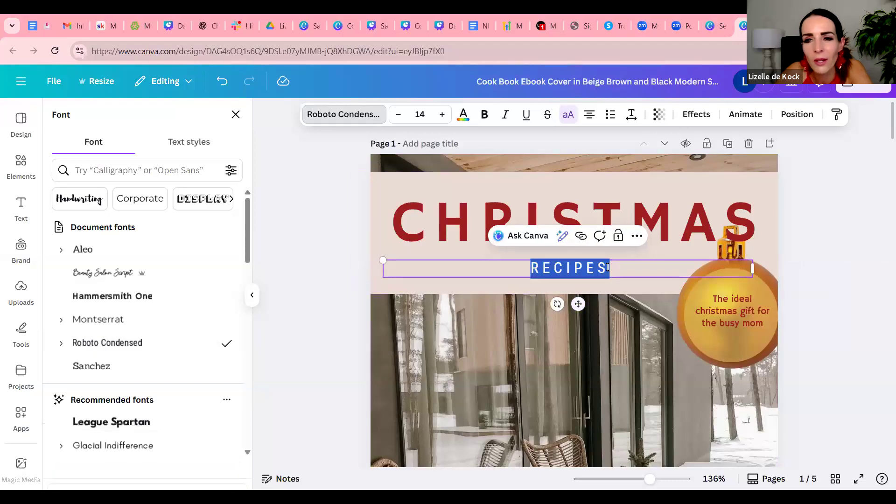
{"action": "left_click", "coordinate": [608, 268]}
{"action": "key", "text": "BackSpace"}
{"action": "type", "text": "EDITION"}
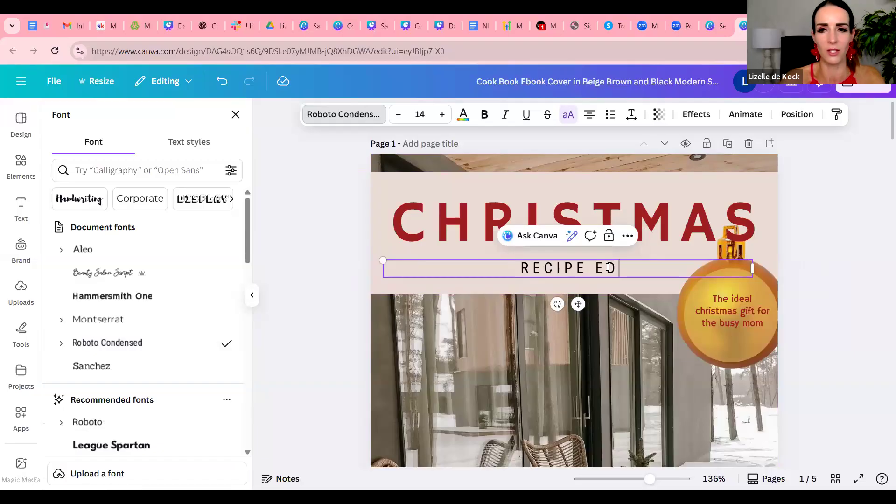
{"action": "left_click", "coordinate": [839, 343]}
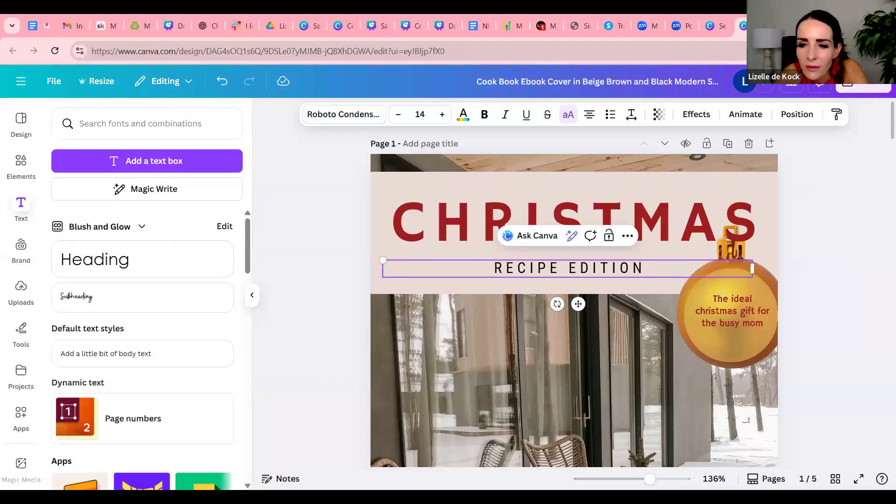
Zoom out to 60% and compare the colours of the full cover with those of the welcome page
{"action": "left_click_drag", "start_coordinate": [650, 478], "coordinate": [624, 477]}
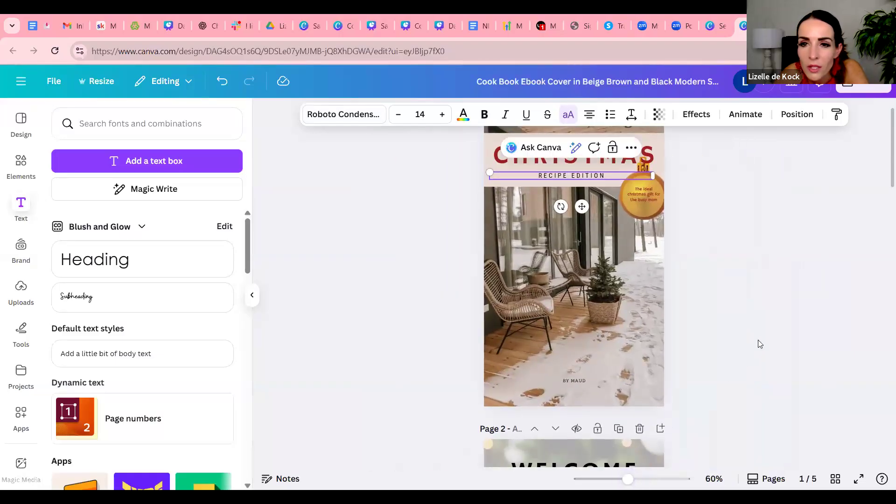
{"action": "left_click", "coordinate": [742, 250]}
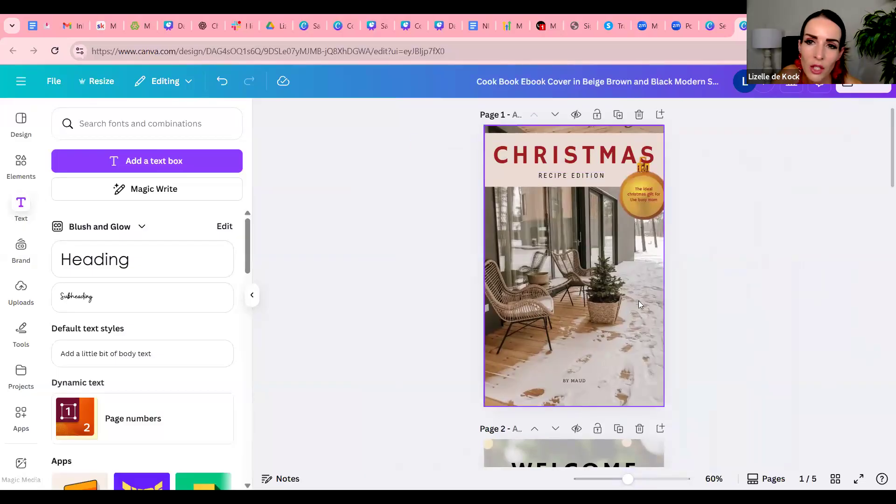
{"action": "scroll", "coordinate": [647, 300], "scroll_direction": "down", "scroll_amount": 5}
{"action": "scroll", "coordinate": [648, 300], "scroll_direction": "up", "scroll_amount": 5}
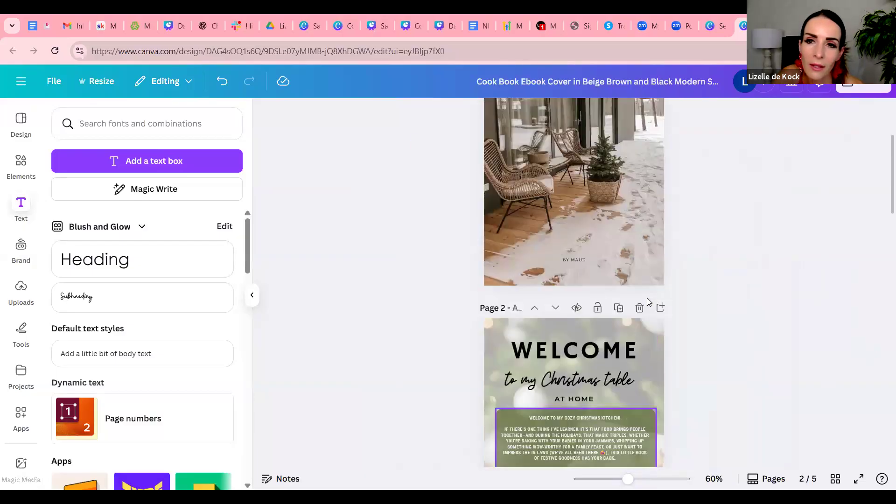
{"action": "scroll", "coordinate": [648, 302], "scroll_direction": "down", "scroll_amount": 5}
{"action": "scroll", "coordinate": [648, 301], "scroll_direction": "up", "scroll_amount": 5}
{"action": "scroll", "coordinate": [647, 301], "scroll_direction": "down", "scroll_amount": 8}
{"action": "scroll", "coordinate": [647, 301], "scroll_direction": "up", "scroll_amount": 3}
{"action": "scroll", "coordinate": [646, 298], "scroll_direction": "up", "scroll_amount": 5}
{"action": "scroll", "coordinate": [516, 220], "scroll_direction": "down", "scroll_amount": 5}
Recolour the green panel behind the welcome page's message with the dark red from the document colours
{"action": "left_click", "coordinate": [502, 211]}
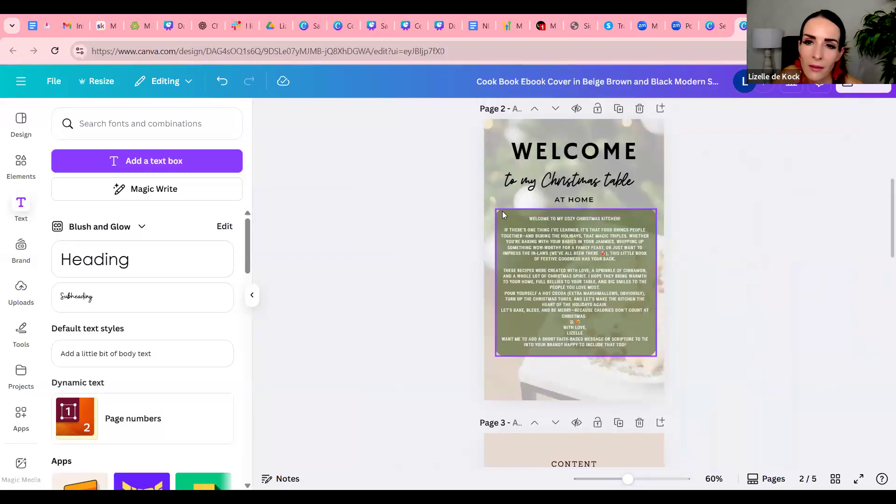
{"action": "left_click", "coordinate": [324, 114]}
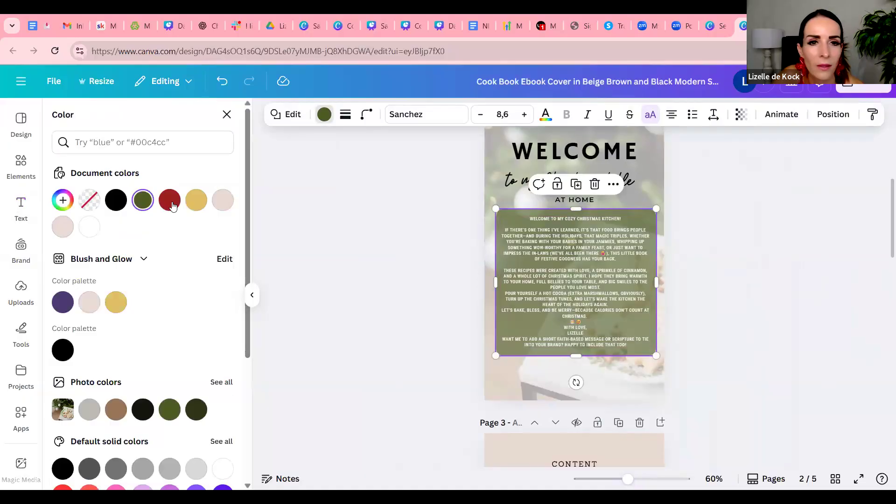
{"action": "left_click", "coordinate": [733, 284]}
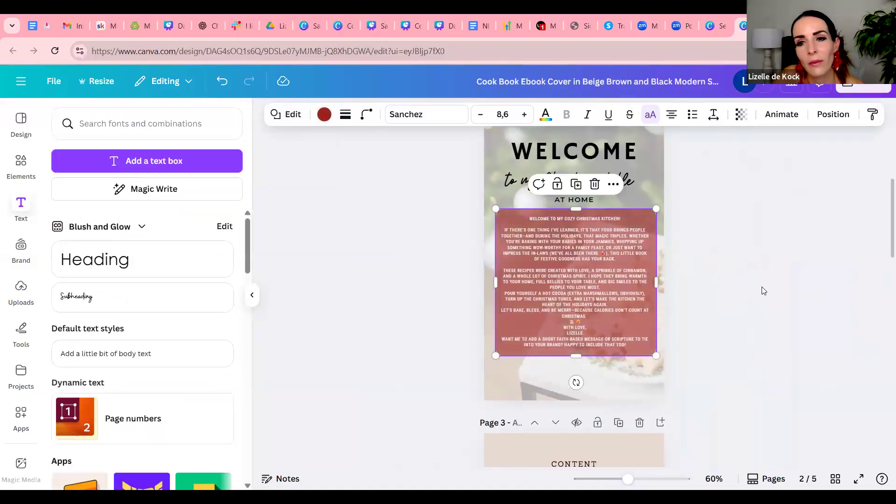
{"action": "left_click", "coordinate": [696, 306]}
{"action": "scroll", "coordinate": [697, 306], "scroll_direction": "up", "scroll_amount": 6}
{"action": "scroll", "coordinate": [697, 306], "scroll_direction": "down", "scroll_amount": 4}
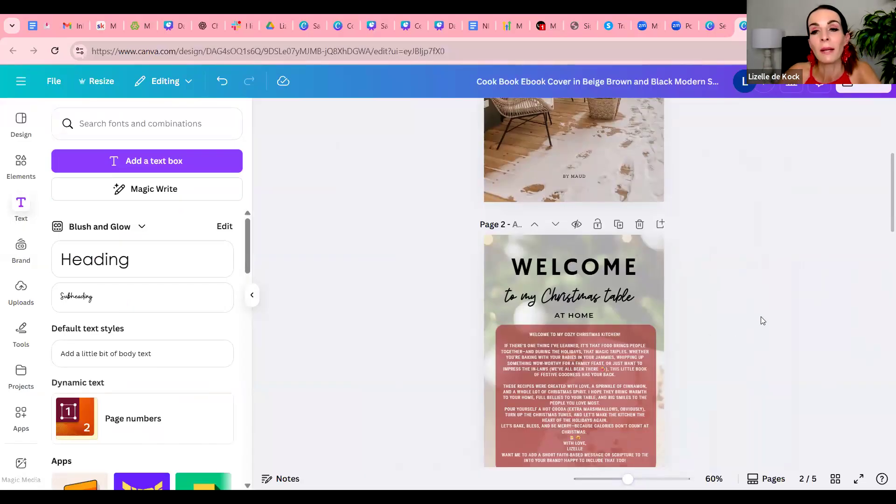
{"action": "scroll", "coordinate": [763, 320], "scroll_direction": "down", "scroll_amount": 1}
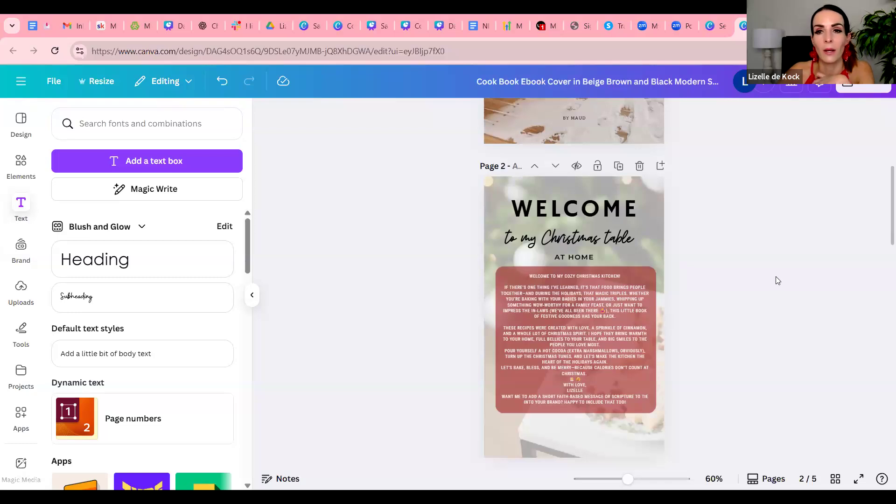
{"action": "scroll", "coordinate": [778, 281], "scroll_direction": "down", "scroll_amount": 1}
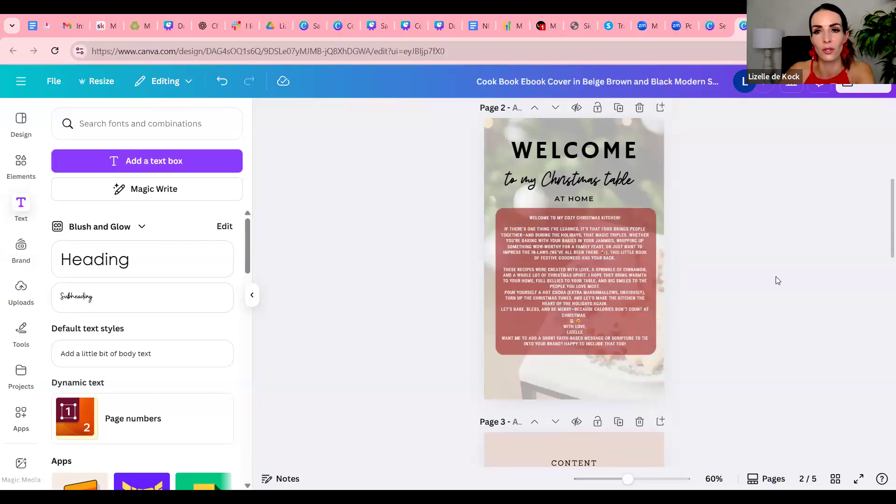
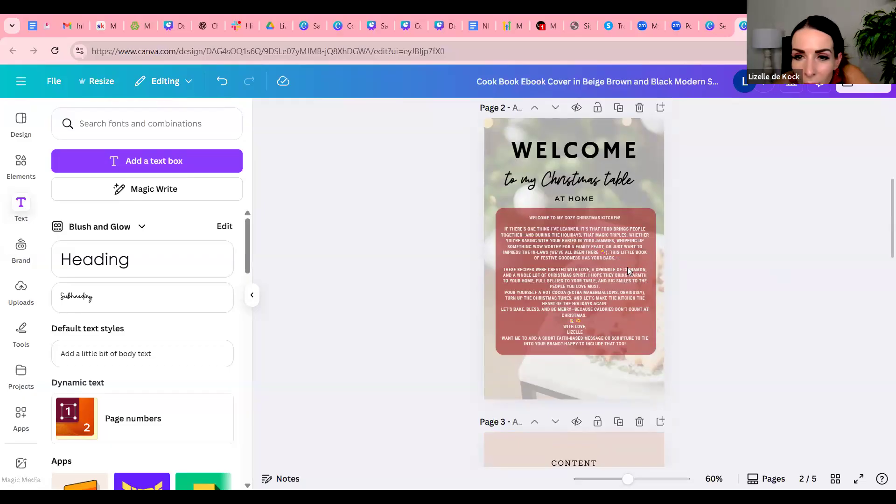
Review the cover, welcome and content pages for a consistent Christmas look
{"action": "scroll", "coordinate": [747, 300], "scroll_direction": "up", "scroll_amount": 7}
{"action": "scroll", "coordinate": [681, 303], "scroll_direction": "down", "scroll_amount": 2}
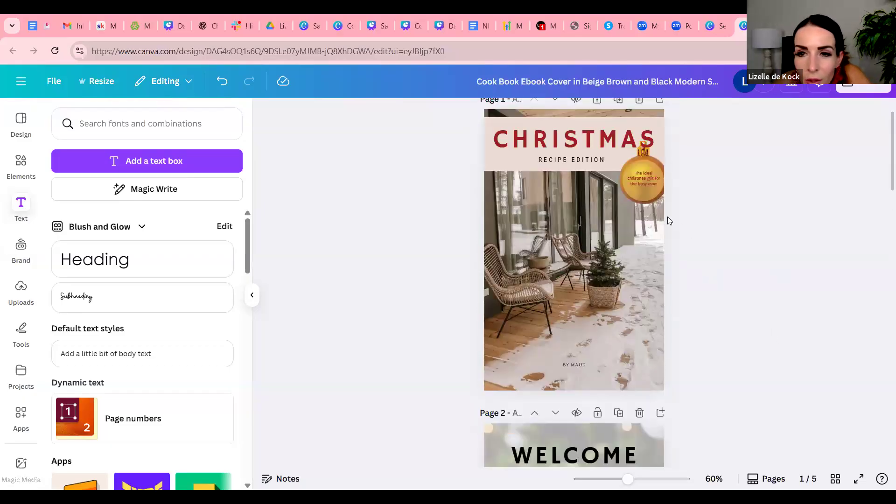
{"action": "scroll", "coordinate": [679, 312], "scroll_direction": "down", "scroll_amount": 8}
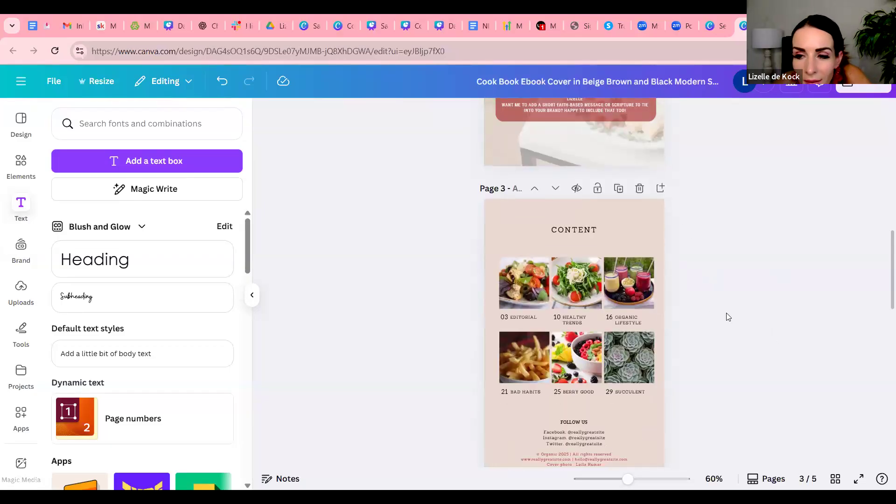
{"action": "scroll", "coordinate": [736, 315], "scroll_direction": "down", "scroll_amount": 1}
{"action": "scroll", "coordinate": [736, 316], "scroll_direction": "up", "scroll_amount": 9}
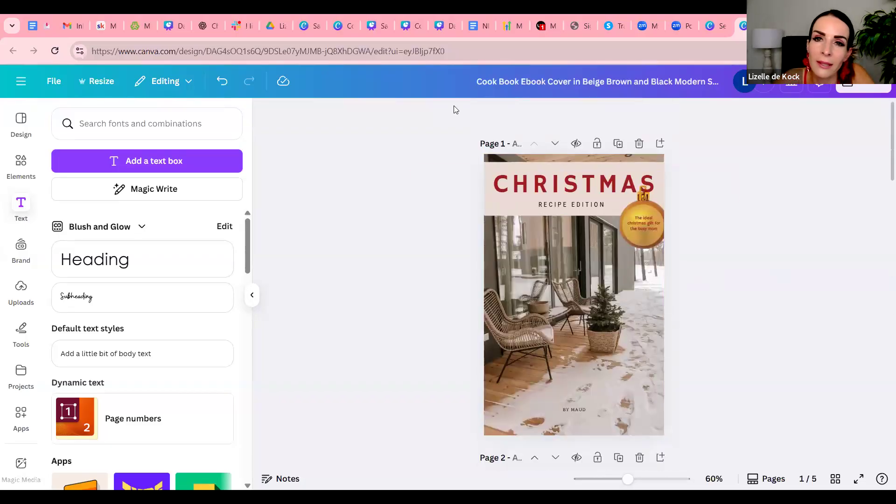
{"action": "scroll", "coordinate": [734, 310], "scroll_direction": "down", "scroll_amount": 4}
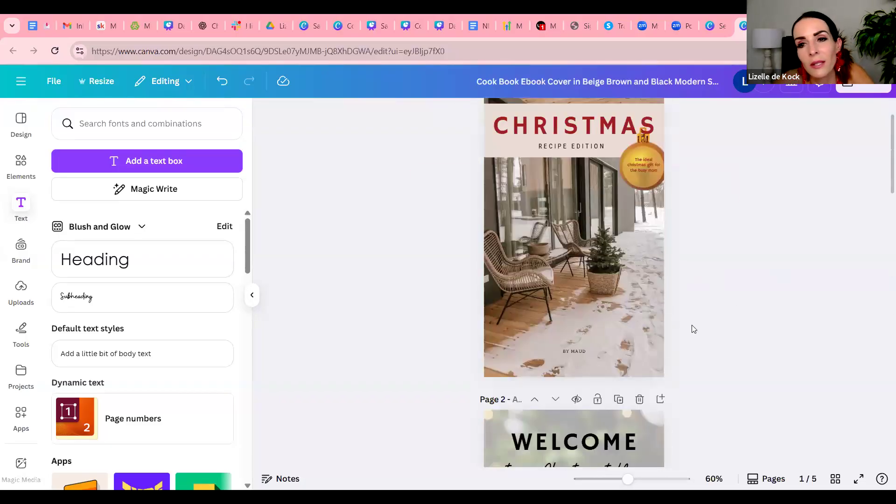
{"action": "scroll", "coordinate": [686, 286], "scroll_direction": "down", "scroll_amount": 1}
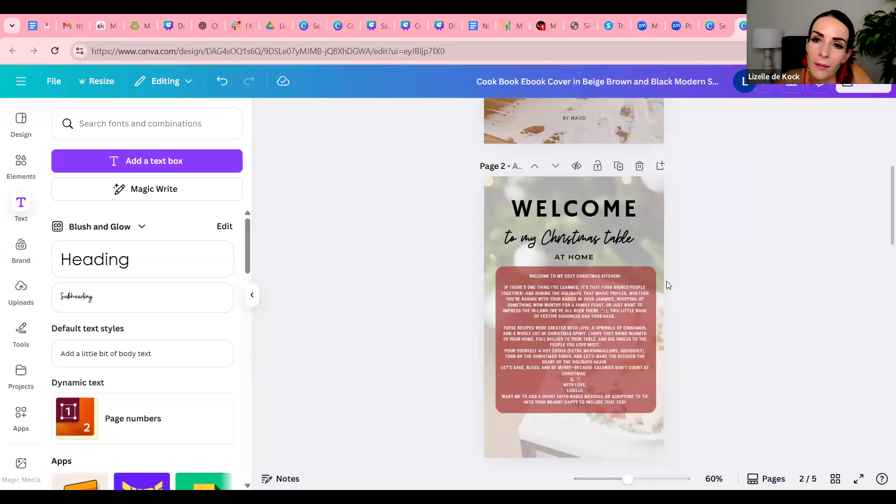
{"action": "scroll", "coordinate": [667, 281], "scroll_direction": "down", "scroll_amount": 2}
{"action": "scroll", "coordinate": [667, 285], "scroll_direction": "down", "scroll_amount": 5}
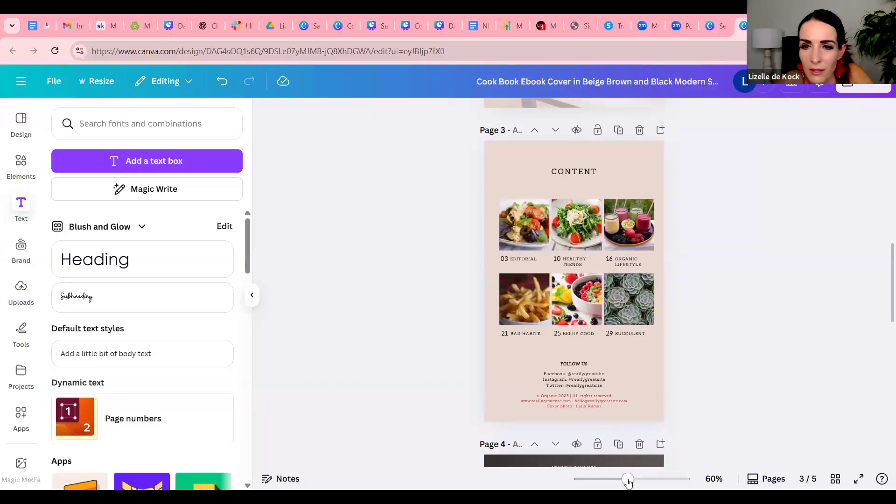
Replace the "EDITORIAL" caption under the first photo on the content page with "ENTREES"
{"action": "left_click_drag", "start_coordinate": [634, 485], "coordinate": [648, 485]}
{"action": "double_click", "coordinate": [476, 236]}
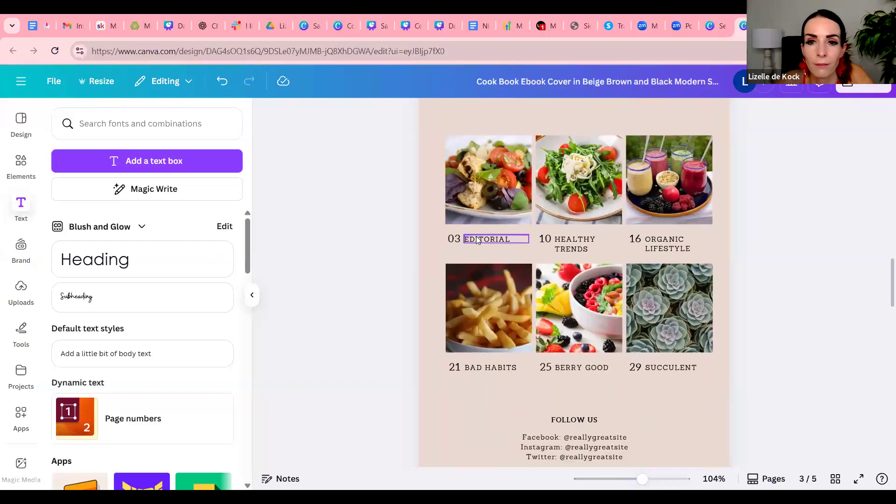
{"action": "type", "text": "EN"}
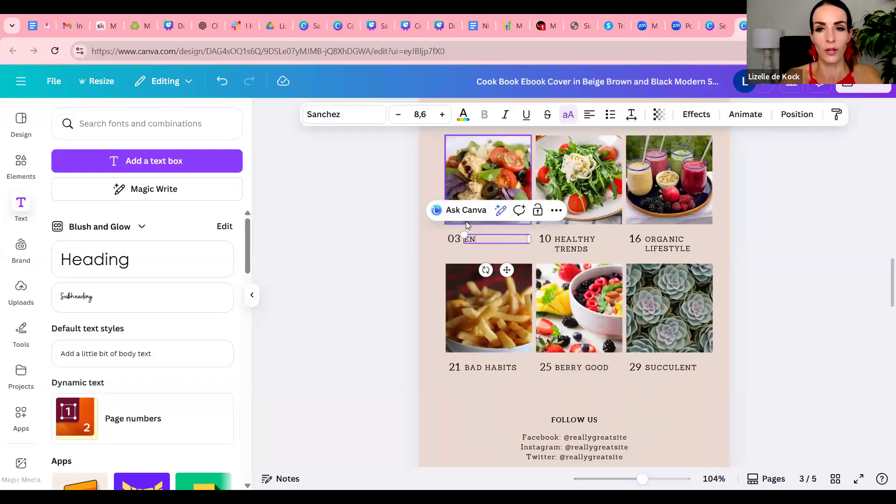
{"action": "type", "text": "TREES"}
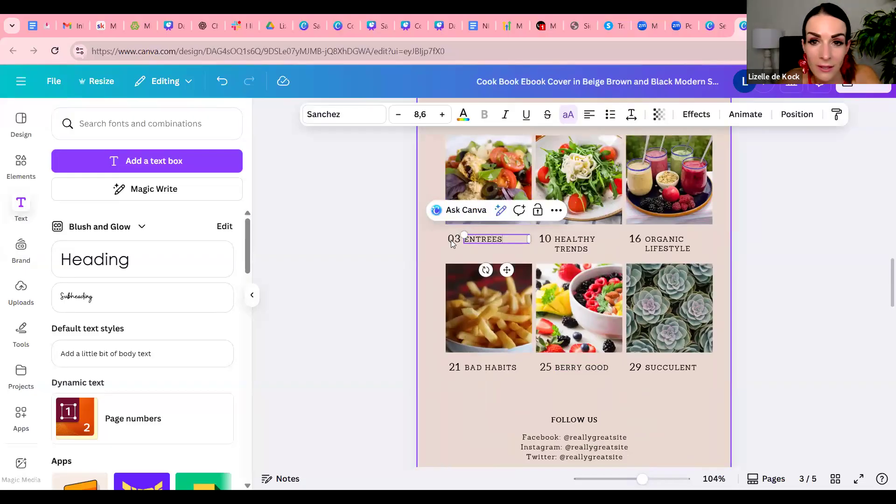
{"action": "left_click", "coordinate": [451, 240]}
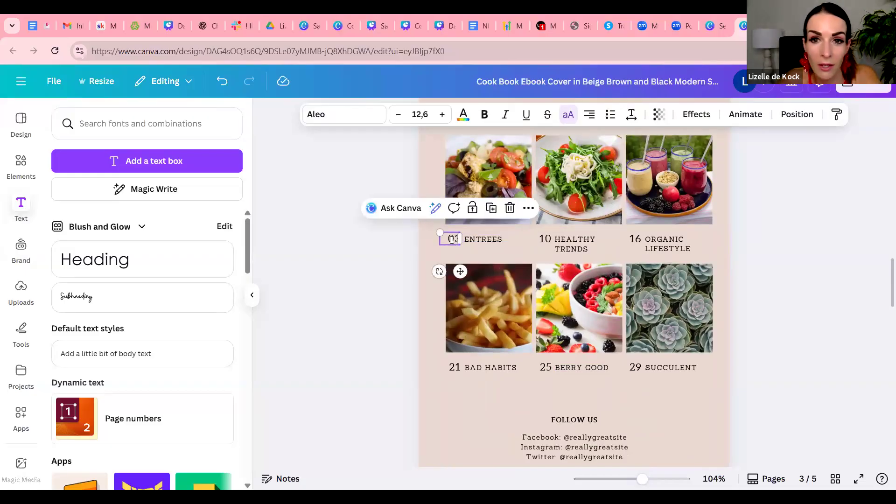
Reword the other two first-row captions on the content page as "MAIN MEALS" for number 10 and "DESSERTS" for number 16
{"action": "left_click", "coordinate": [587, 239]}
{"action": "double_click", "coordinate": [586, 239]}
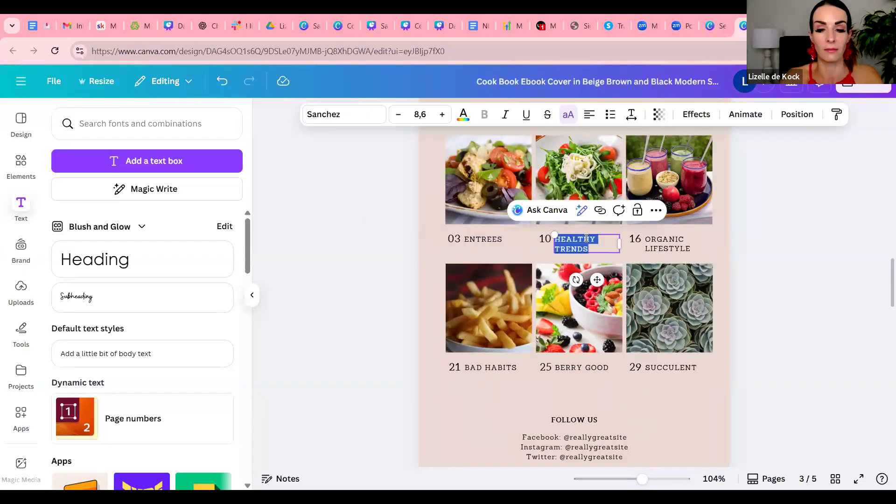
{"action": "type", "text": "MAIN MEALS"}
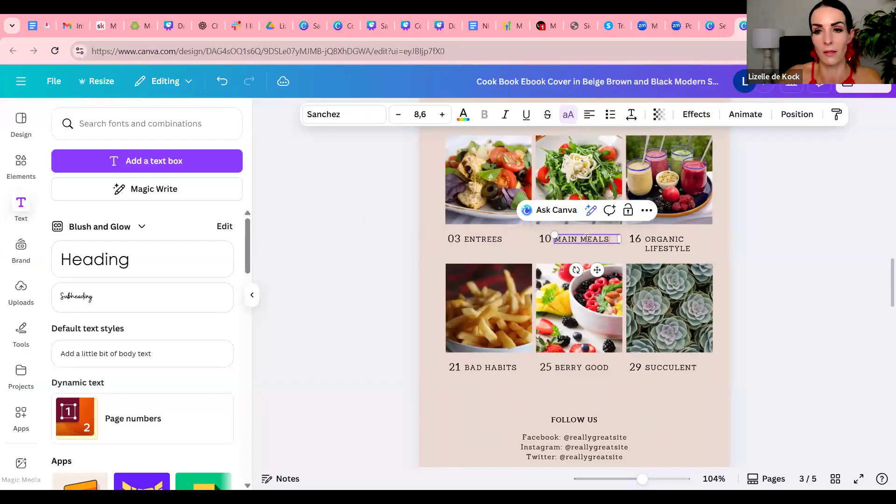
{"action": "left_click", "coordinate": [684, 246]}
{"action": "double_click", "coordinate": [683, 246]}
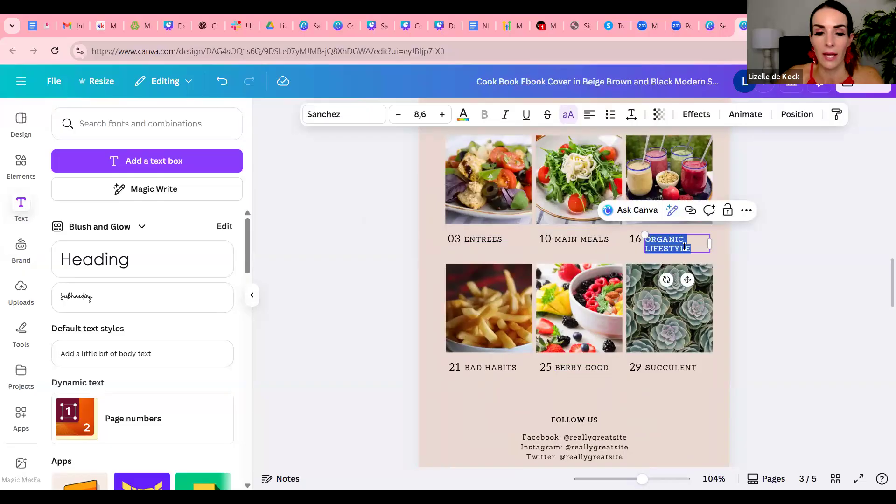
{"action": "type", "text": "DESSERTS"}
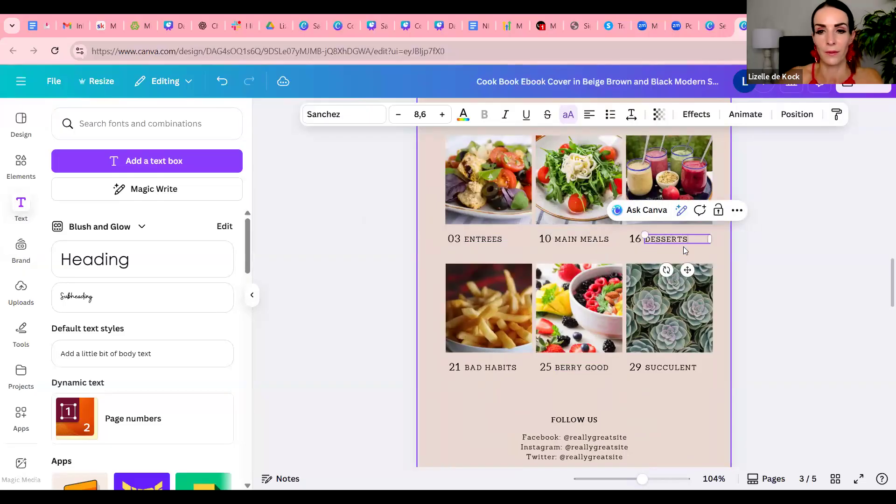
Replace the "BAD HABITS" caption at number 21 with "PRINTABLE NAME PLACE CARDS"
{"action": "double_click", "coordinate": [507, 369]}
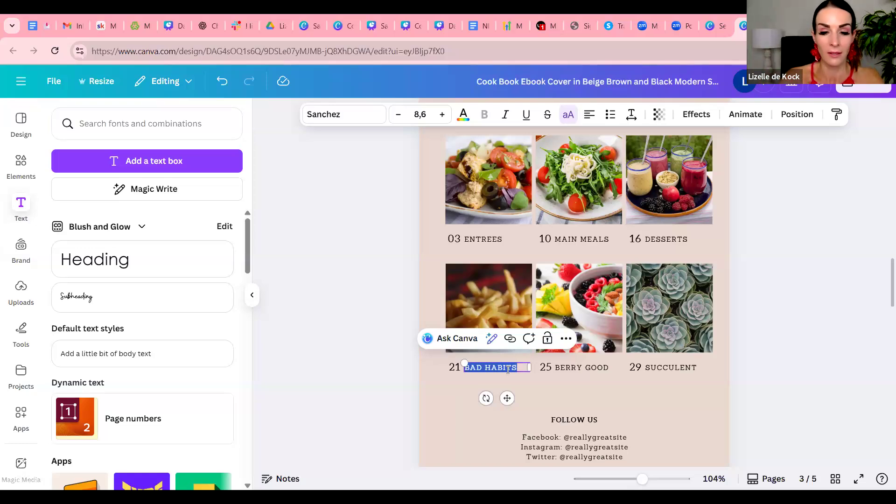
{"action": "type", "text": "PRIT"}
{"action": "type", "text": "TABLE"}
{"action": "type", "text": " A"}
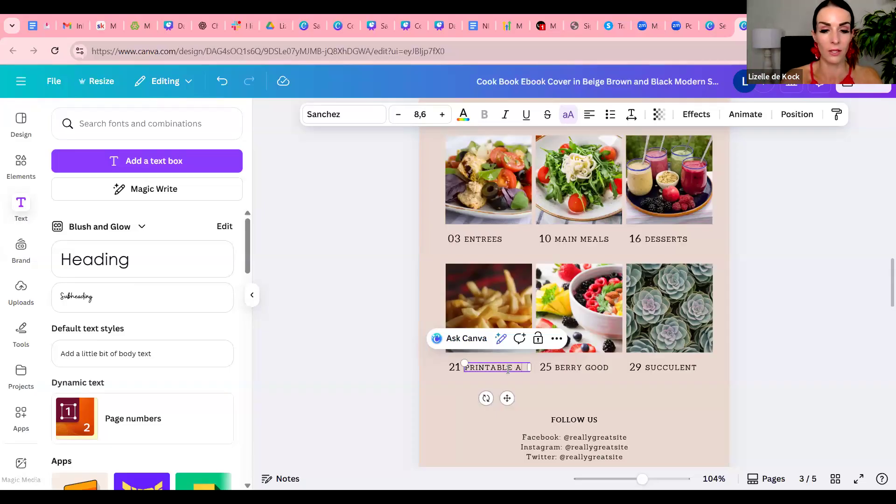
{"action": "key", "text": "BackSpace"}
{"action": "type", "text": "NAME"}
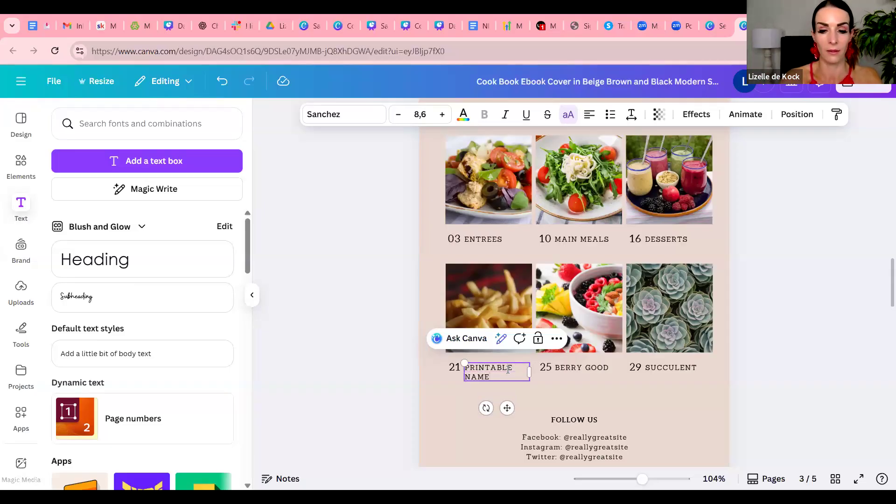
{"action": "type", "text": " PLACE CARDS"}
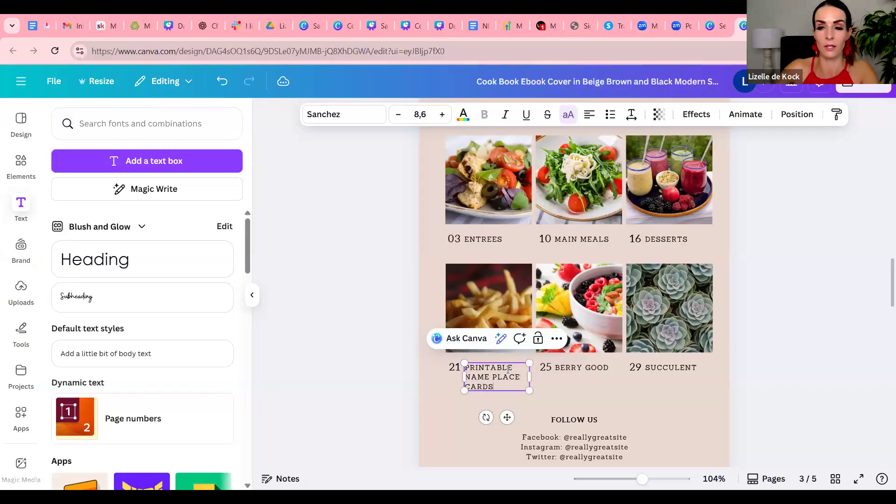
{"action": "left_click", "coordinate": [602, 368]}
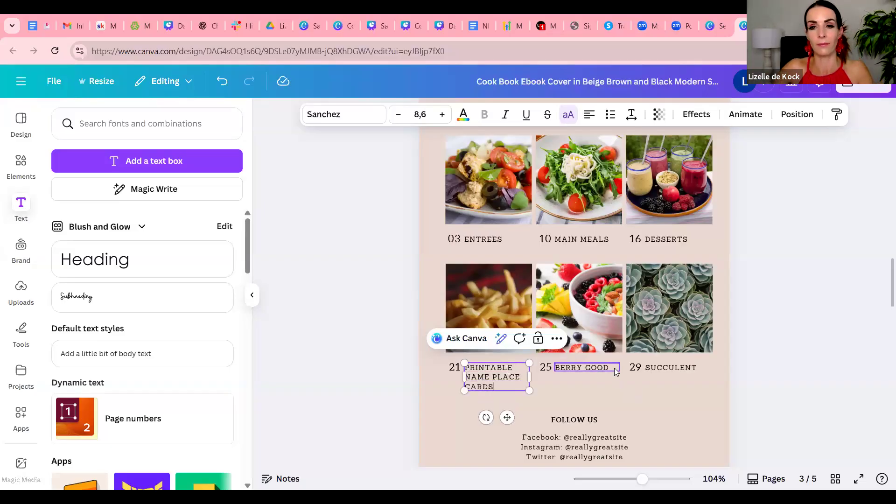
Try the dark red document colour as the content page's background and undo the change
{"action": "scroll", "coordinate": [462, 157], "scroll_direction": "up", "scroll_amount": 1}
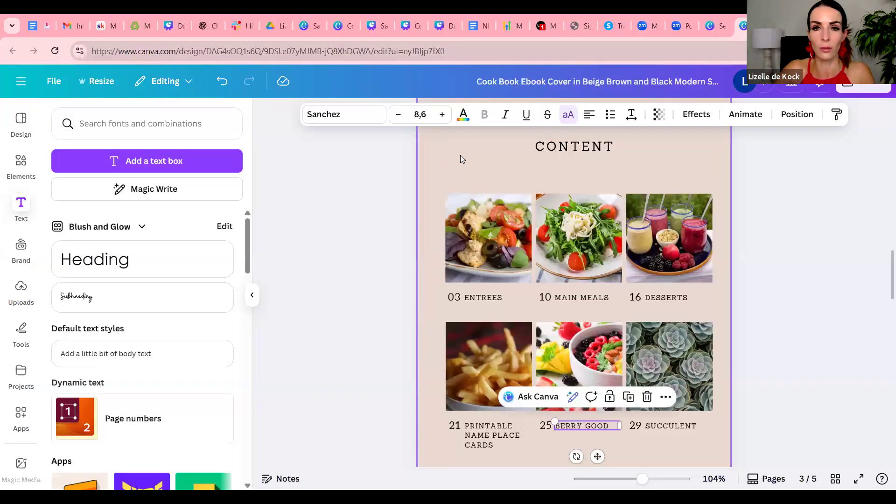
{"action": "left_click", "coordinate": [460, 155]}
{"action": "left_click", "coordinate": [595, 114]}
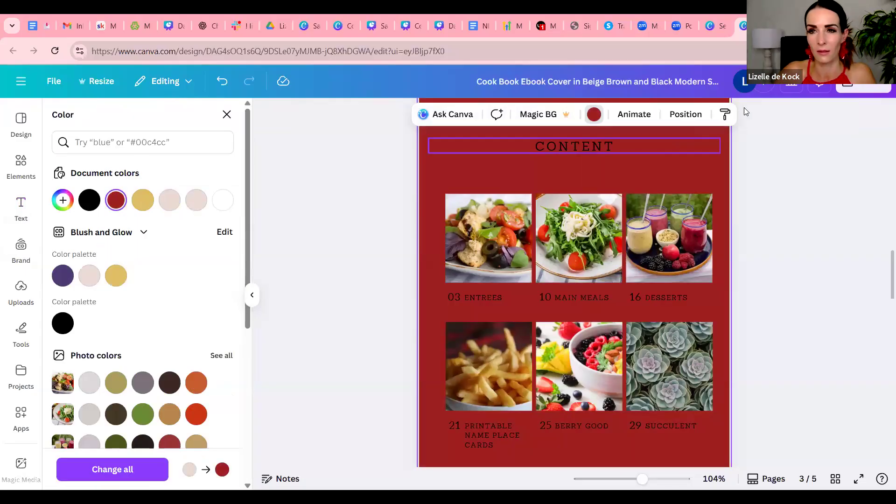
{"action": "scroll", "coordinate": [755, 207], "scroll_direction": "up", "scroll_amount": 2}
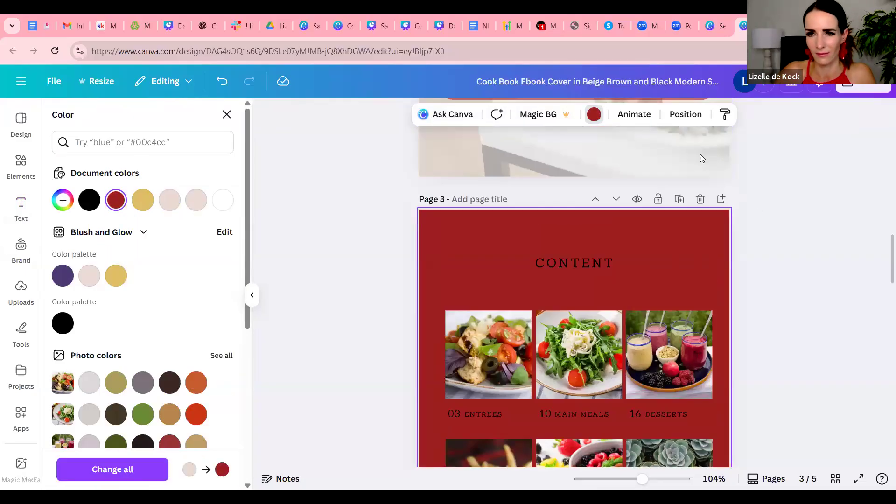
{"action": "left_click", "coordinate": [779, 221]}
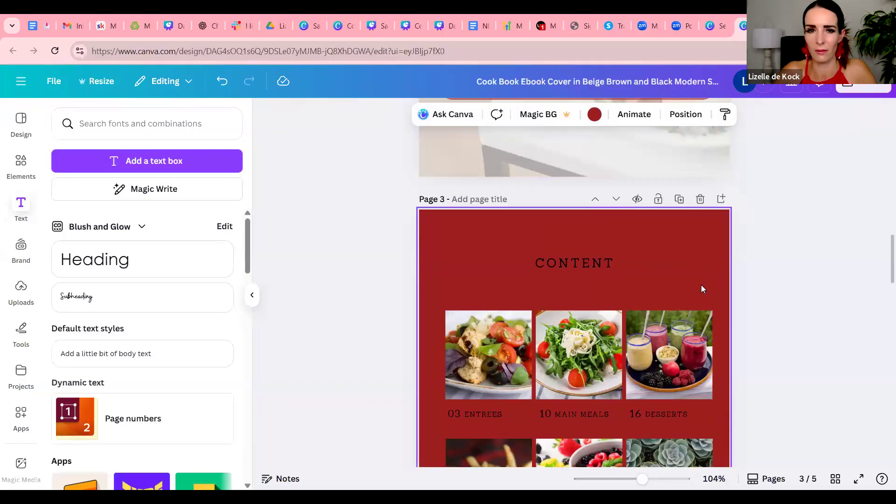
{"action": "left_click", "coordinate": [218, 81]}
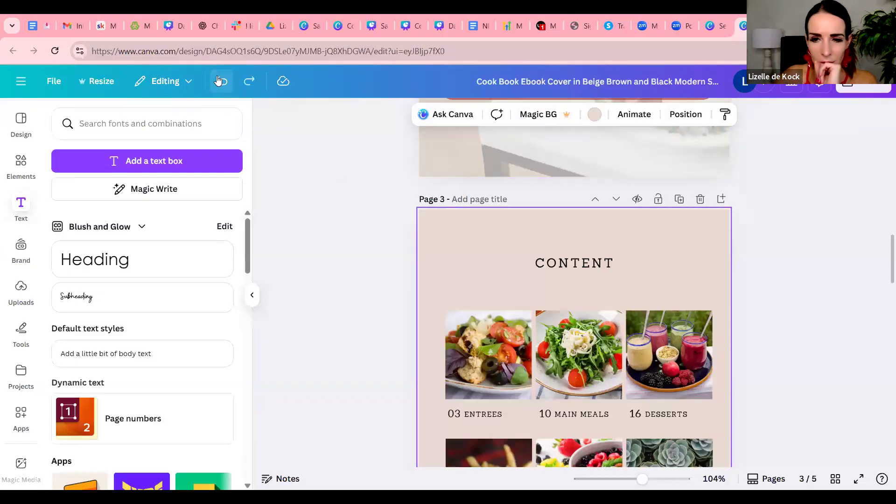
Compare the content page's styling with the cover and welcome page, and look over the remaining template pages
{"action": "left_click", "coordinate": [689, 269]}
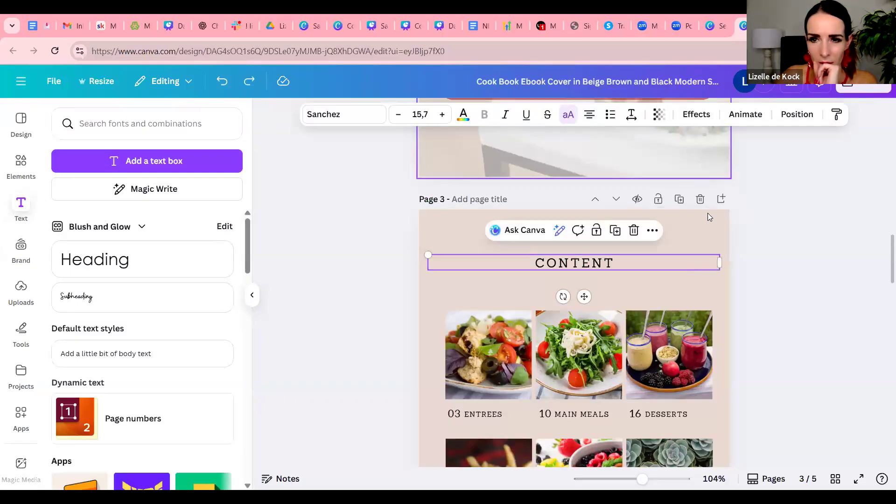
{"action": "left_click", "coordinate": [708, 227]}
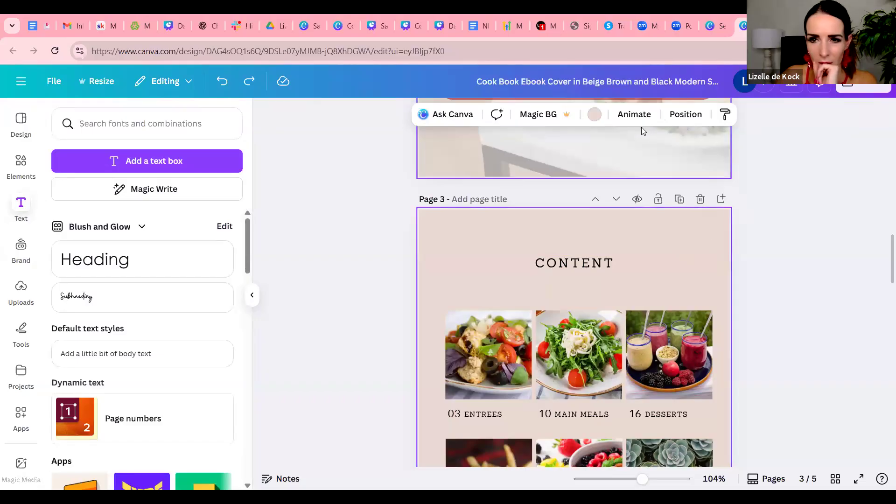
{"action": "scroll", "coordinate": [685, 237], "scroll_direction": "down", "scroll_amount": 10}
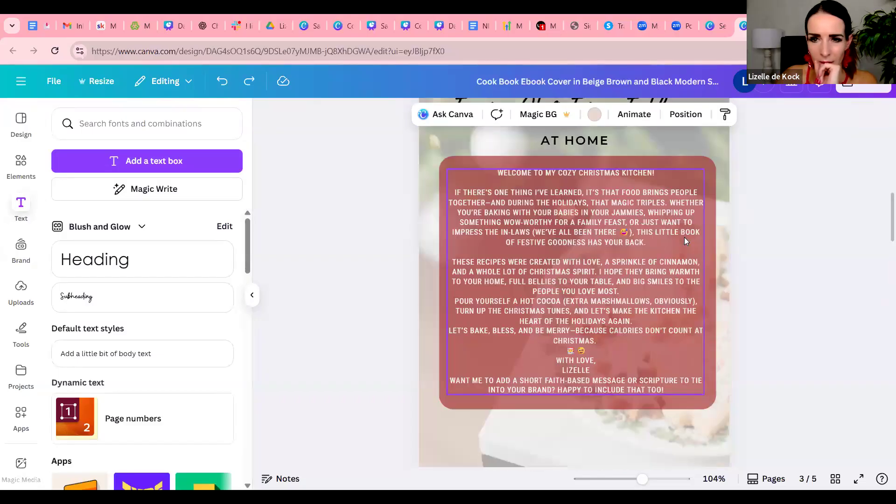
{"action": "scroll", "coordinate": [684, 237], "scroll_direction": "up", "scroll_amount": 5}
{"action": "scroll", "coordinate": [685, 237], "scroll_direction": "down", "scroll_amount": 10}
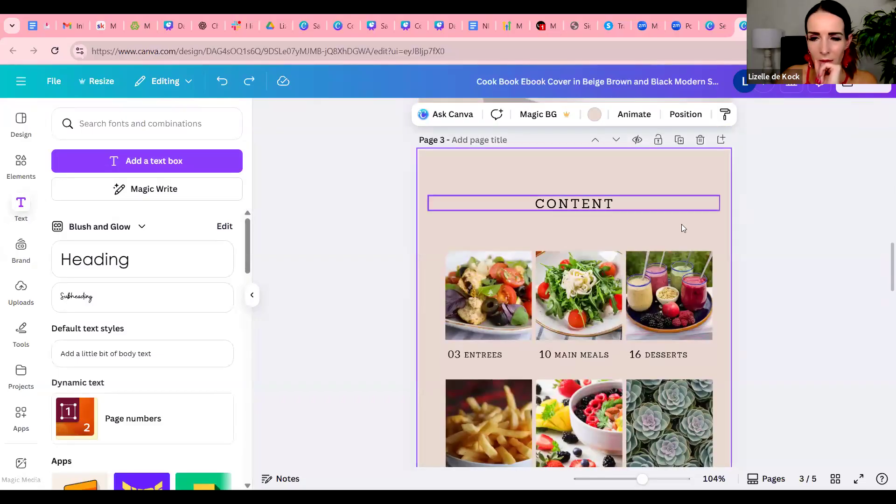
{"action": "scroll", "coordinate": [683, 228], "scroll_direction": "down", "scroll_amount": 8}
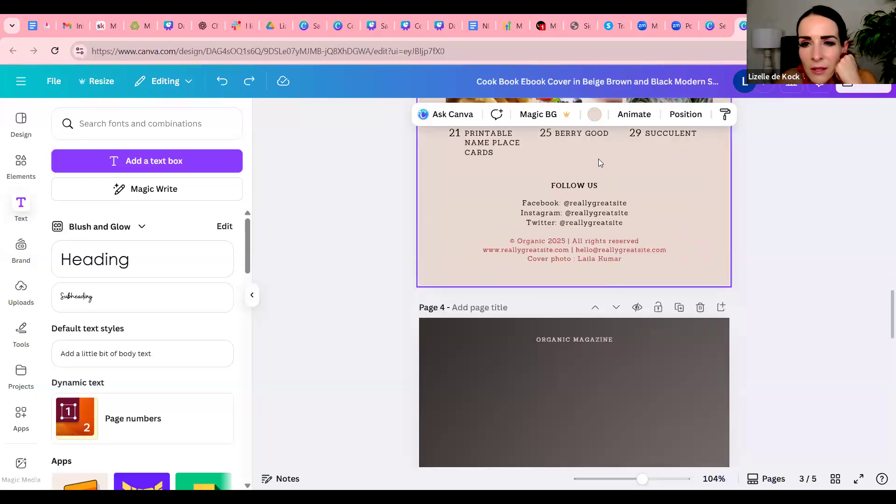
{"action": "scroll", "coordinate": [705, 250], "scroll_direction": "down", "scroll_amount": 5}
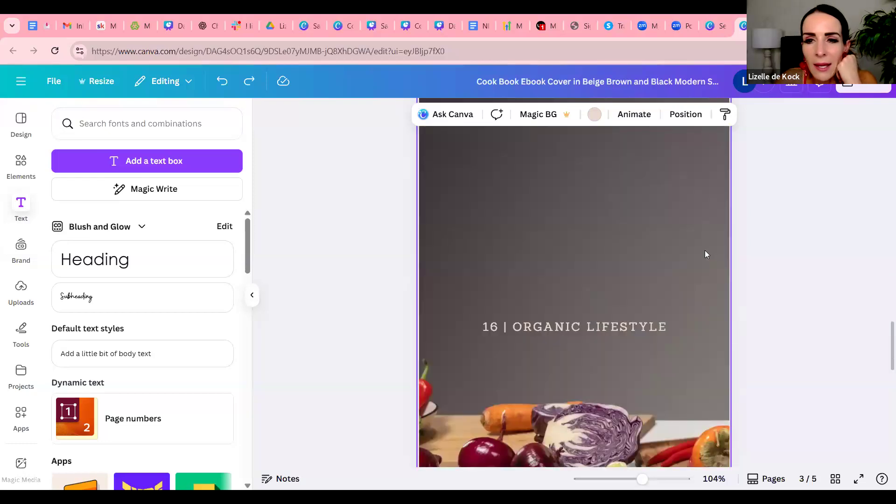
{"action": "scroll", "coordinate": [705, 250], "scroll_direction": "down", "scroll_amount": 8}
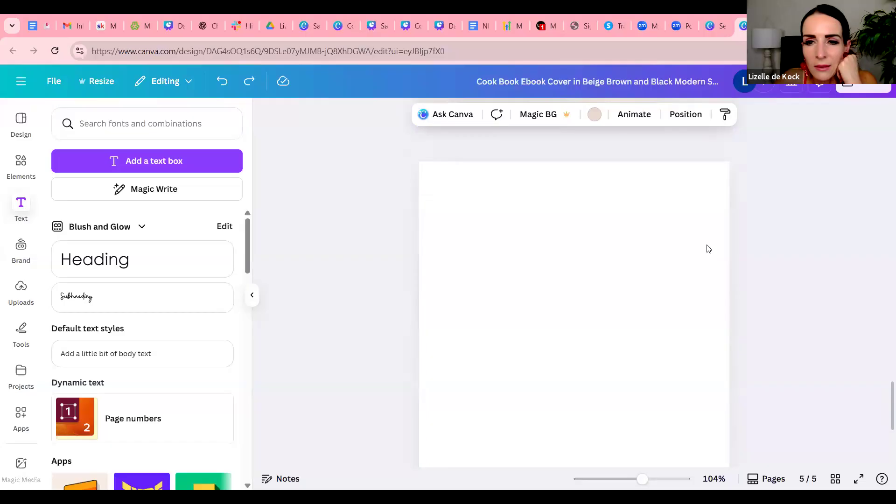
{"action": "scroll", "coordinate": [756, 274], "scroll_direction": "up", "scroll_amount": 10}
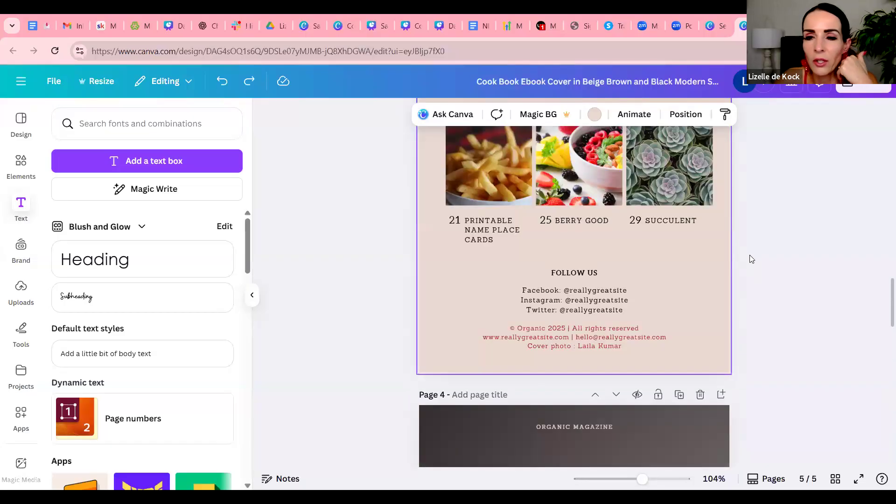
{"action": "scroll", "coordinate": [751, 259], "scroll_direction": "up", "scroll_amount": 15}
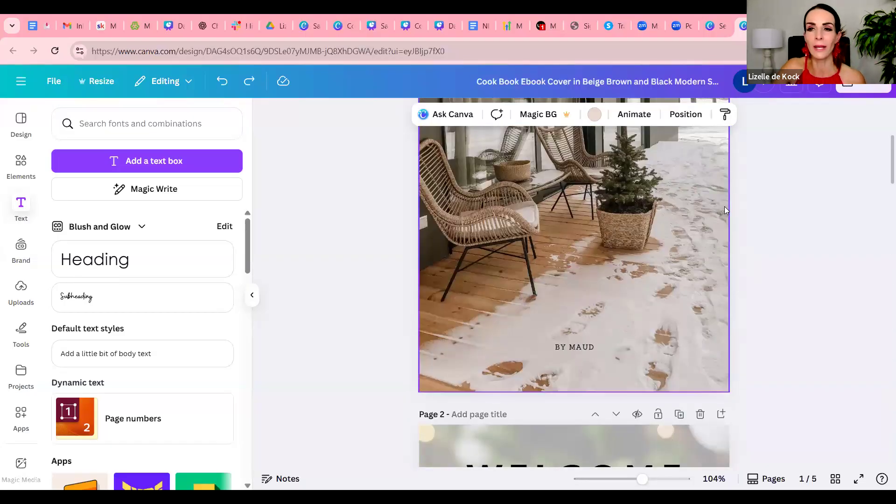
{"action": "scroll", "coordinate": [724, 207], "scroll_direction": "up", "scroll_amount": 5}
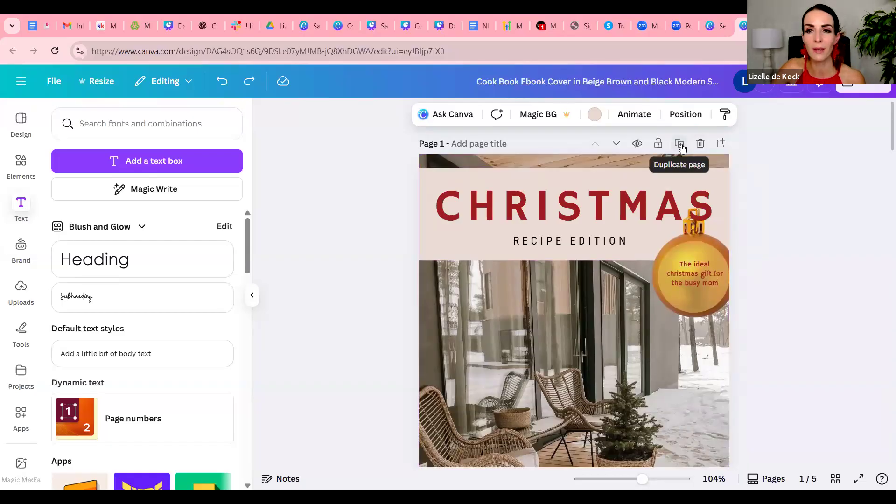
{"action": "scroll", "coordinate": [812, 271], "scroll_direction": "down", "scroll_amount": 10}
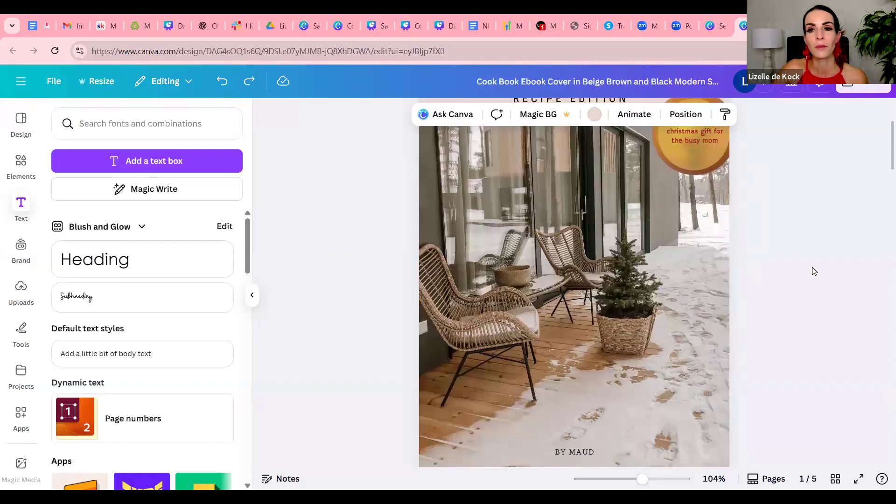
Replace the "16 | ORGANIC LIFESTYLE" heading on page 4 with "STARTERS/ ENTREES"
{"action": "scroll", "coordinate": [812, 271], "scroll_direction": "down", "scroll_amount": 15}
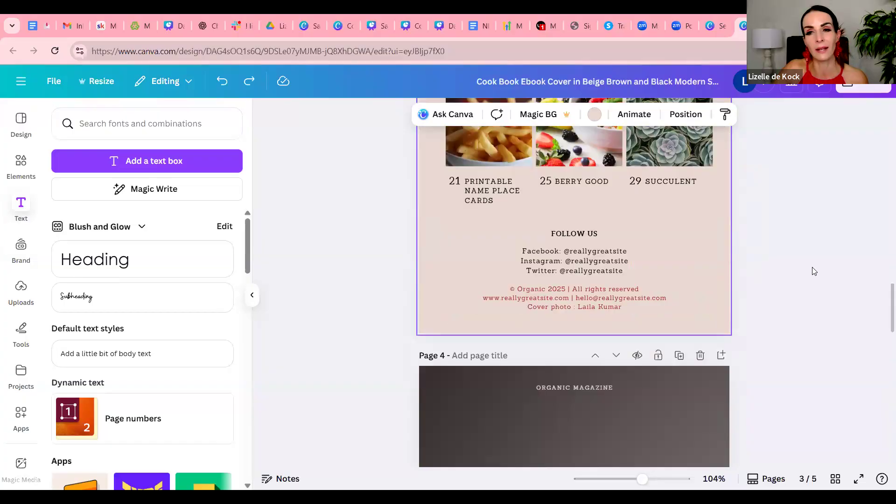
{"action": "scroll", "coordinate": [815, 272], "scroll_direction": "up", "scroll_amount": 8}
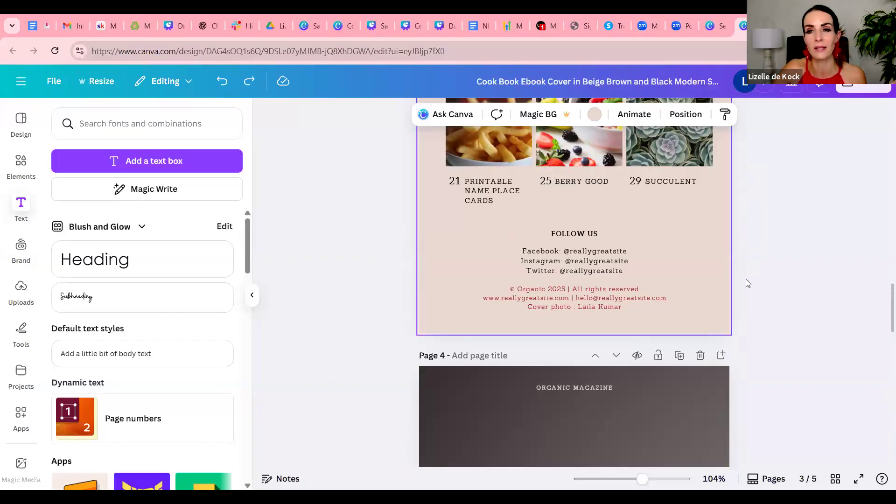
{"action": "scroll", "coordinate": [560, 274], "scroll_direction": "down", "scroll_amount": 5}
{"action": "scroll", "coordinate": [591, 303], "scroll_direction": "down", "scroll_amount": 10}
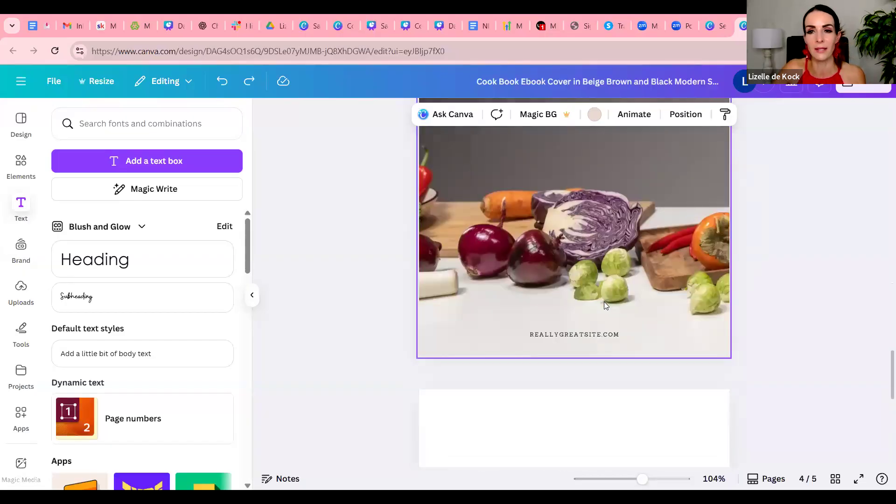
{"action": "scroll", "coordinate": [667, 308], "scroll_direction": "up", "scroll_amount": 6}
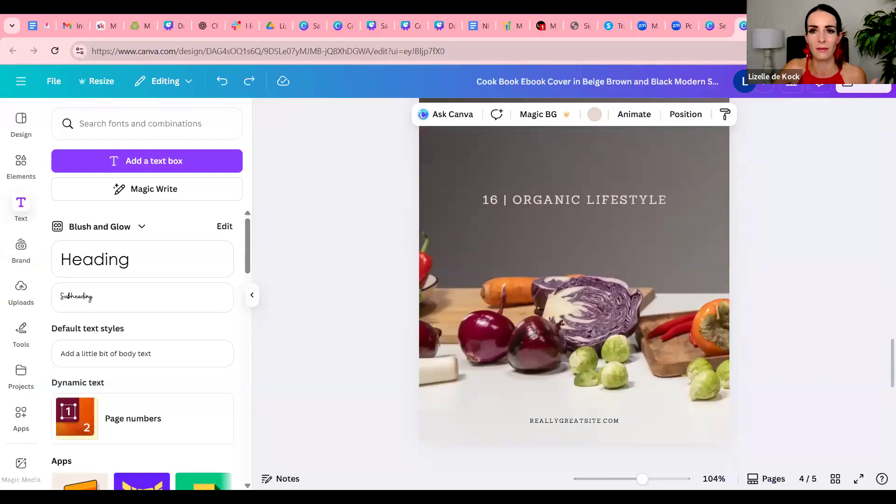
{"action": "scroll", "coordinate": [687, 200], "scroll_direction": "up", "scroll_amount": 12}
{"action": "scroll", "coordinate": [728, 182], "scroll_direction": "down", "scroll_amount": 11}
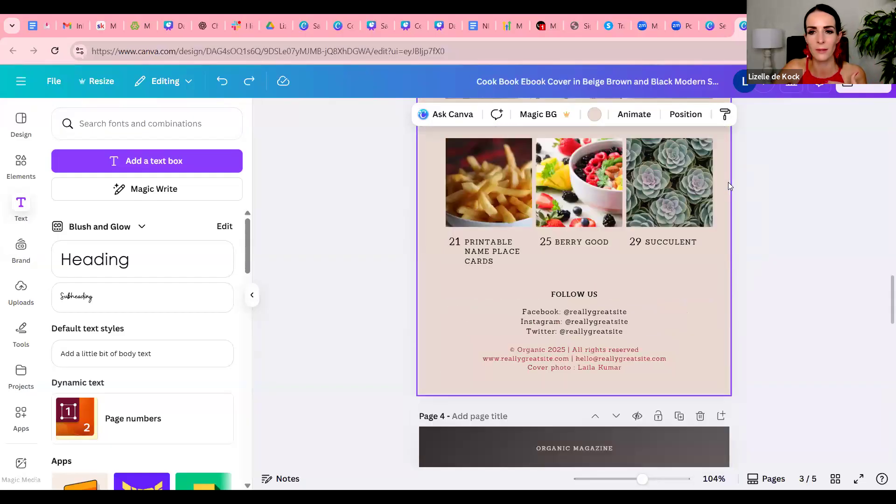
{"action": "left_click", "coordinate": [687, 187]}
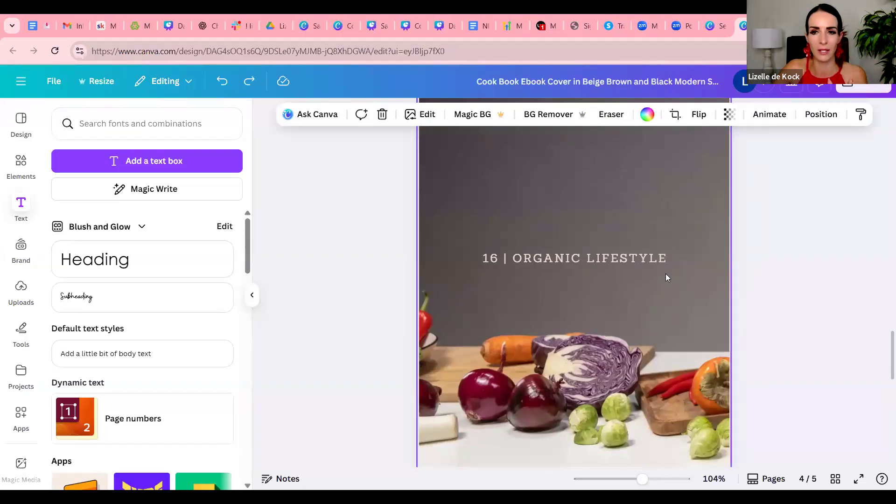
{"action": "double_click", "coordinate": [646, 257]}
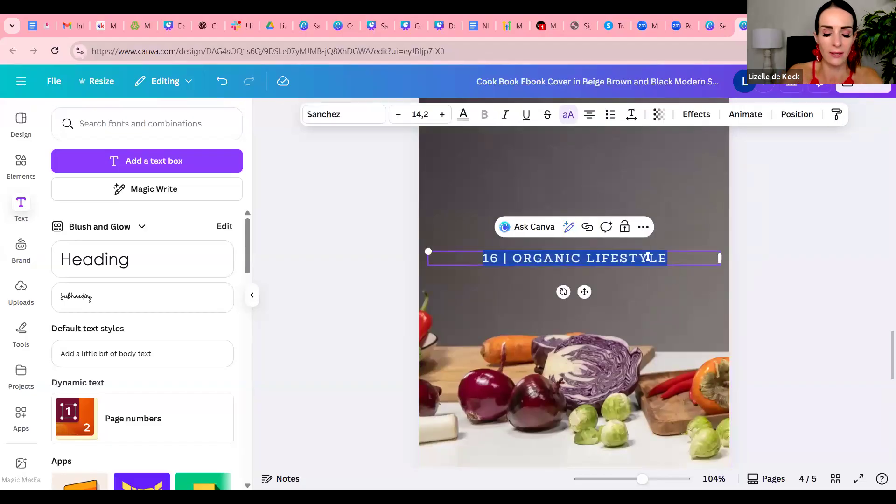
{"action": "type", "text": "STARTE"}
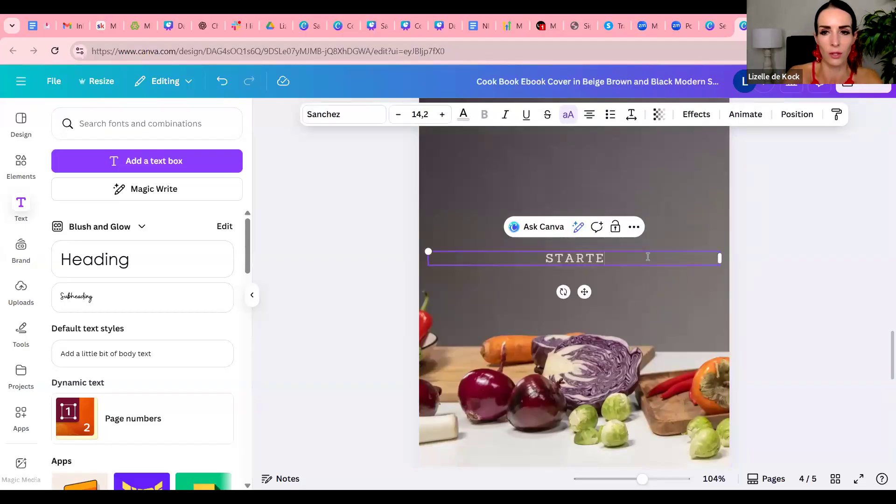
{"action": "type", "text": "RS/ ENTREES"}
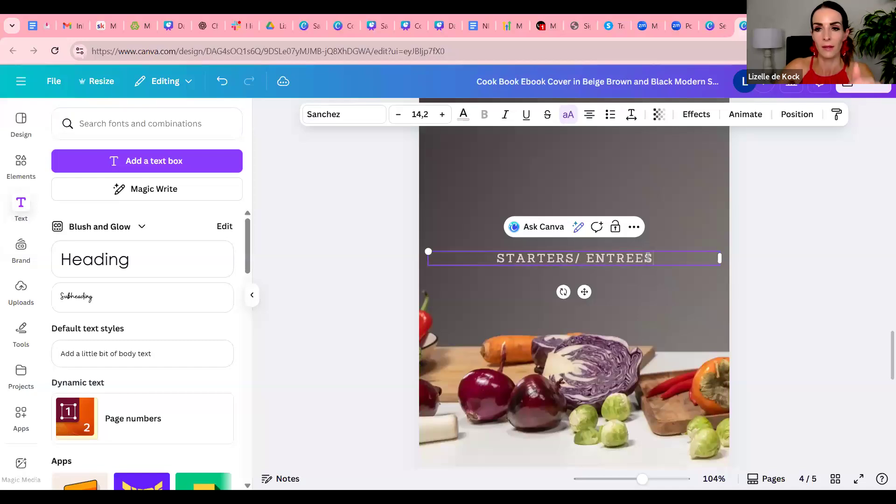
{"action": "left_click", "coordinate": [812, 260]}
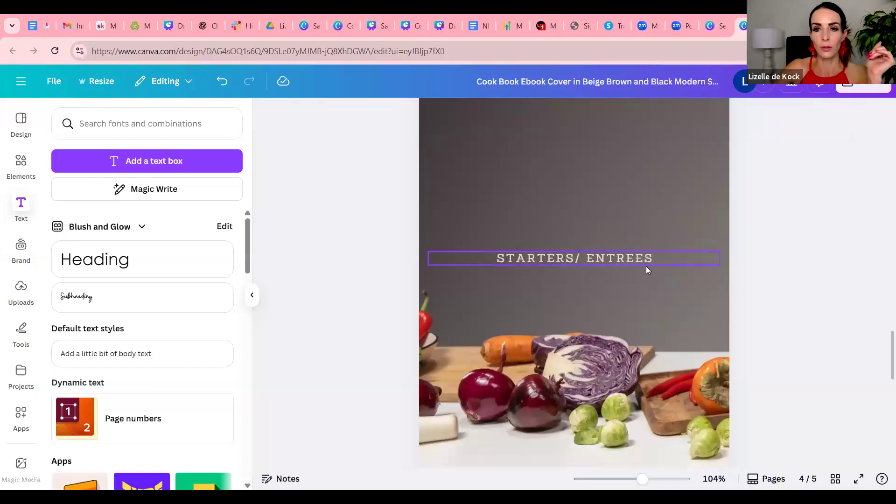
Move the "STARTERS/ ENTREES" heading up to sit just below the "ORGANIC MAGAZINE" line on page 4
{"action": "left_click", "coordinate": [658, 263]}
{"action": "left_click", "coordinate": [659, 260]}
{"action": "left_click_drag", "start_coordinate": [658, 259], "coordinate": [489, 258]}
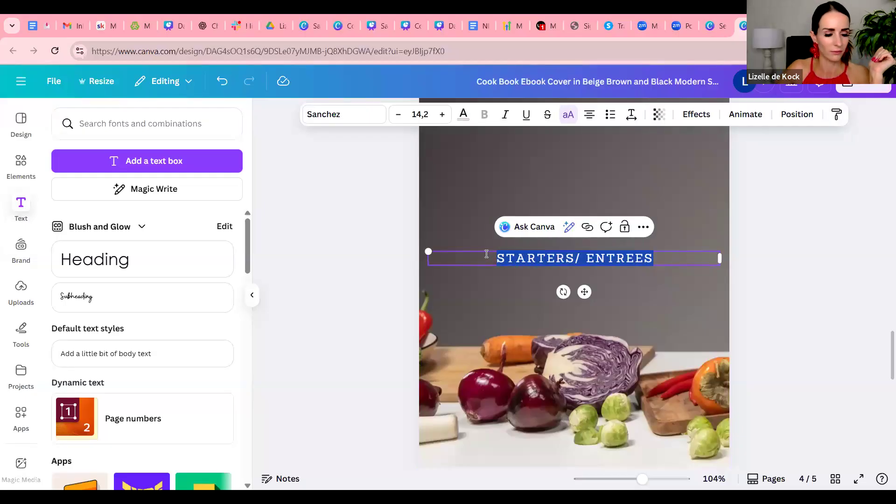
{"action": "left_click", "coordinate": [800, 250]}
{"action": "scroll", "coordinate": [670, 286], "scroll_direction": "up", "scroll_amount": 3}
{"action": "left_click_drag", "start_coordinate": [591, 374], "coordinate": [591, 188]}
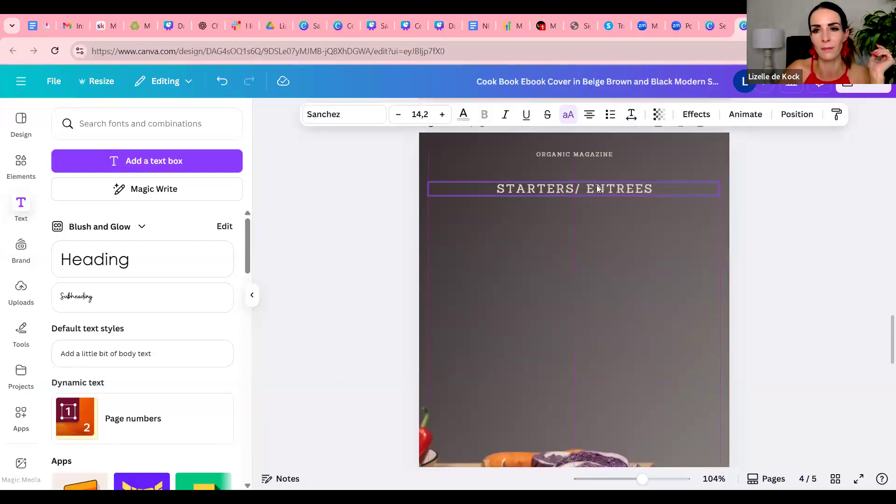
{"action": "left_click", "coordinate": [770, 250]}
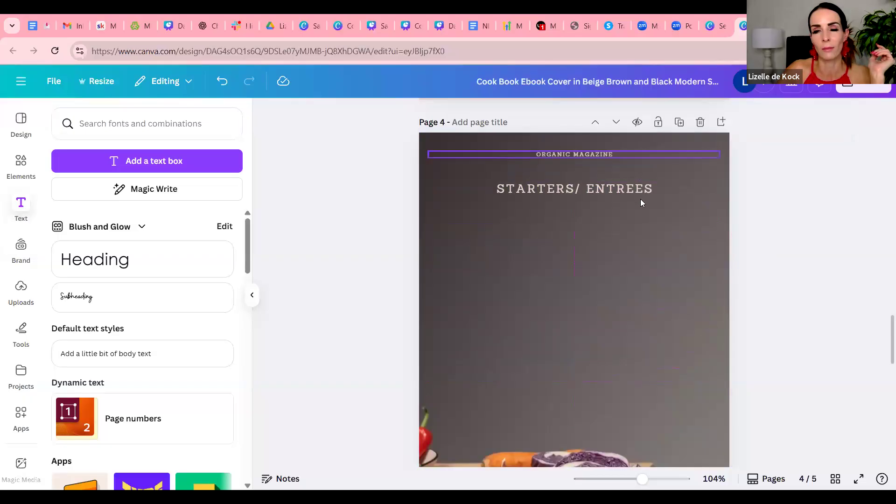
{"action": "left_click_drag", "start_coordinate": [637, 188], "coordinate": [638, 178]}
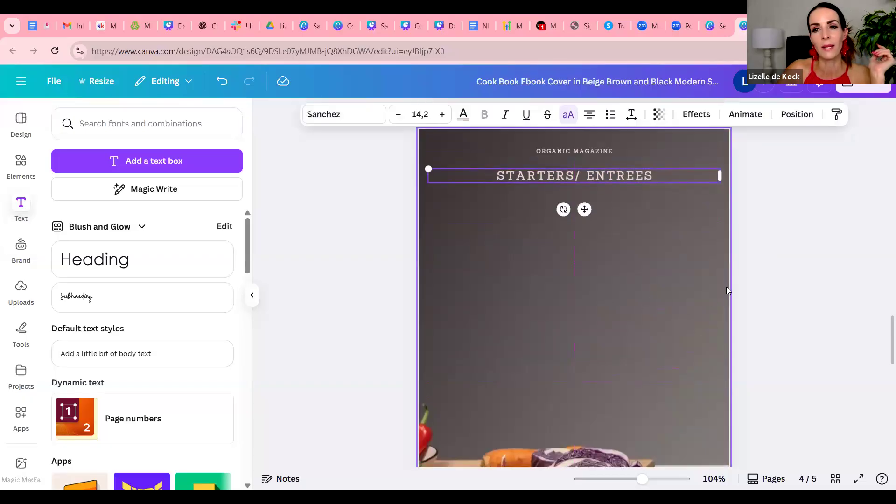
Review the whole e-book, from the starters page and blank last page back through the content and welcome pages to the cover
{"action": "scroll", "coordinate": [726, 287], "scroll_direction": "down", "scroll_amount": 3}
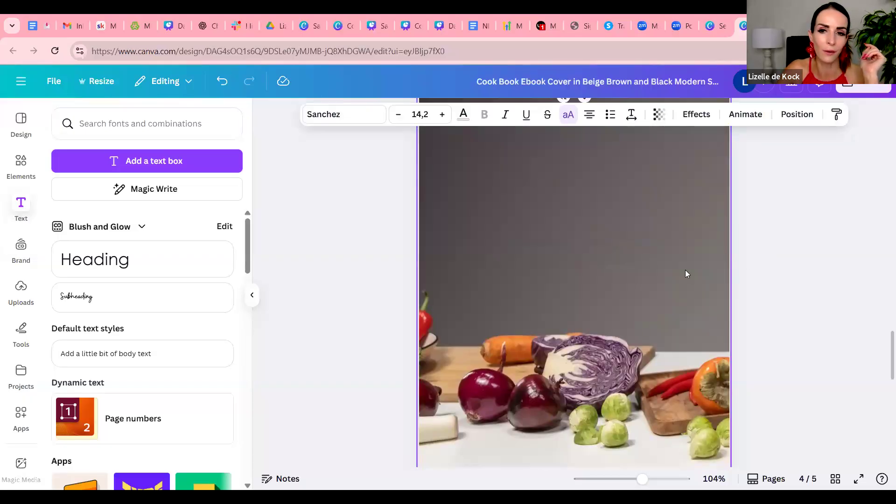
{"action": "scroll", "coordinate": [685, 270], "scroll_direction": "up", "scroll_amount": 10}
{"action": "scroll", "coordinate": [710, 356], "scroll_direction": "down", "scroll_amount": 4}
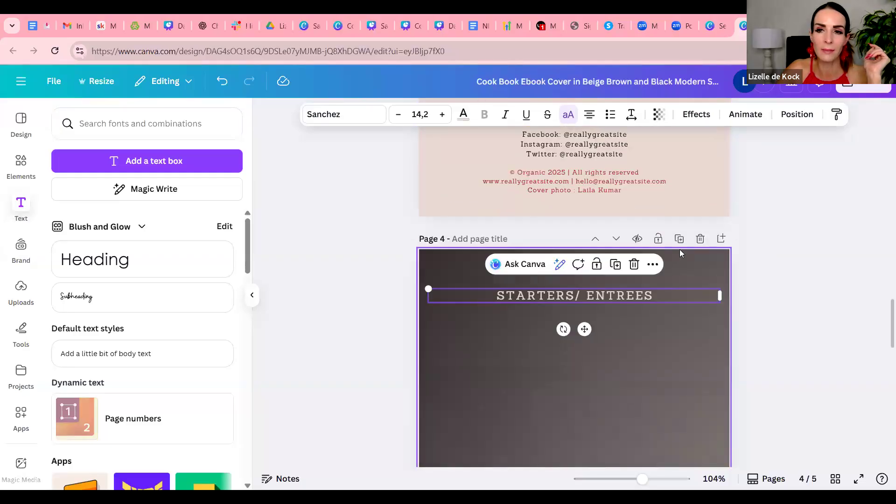
{"action": "scroll", "coordinate": [757, 353], "scroll_direction": "down", "scroll_amount": 5}
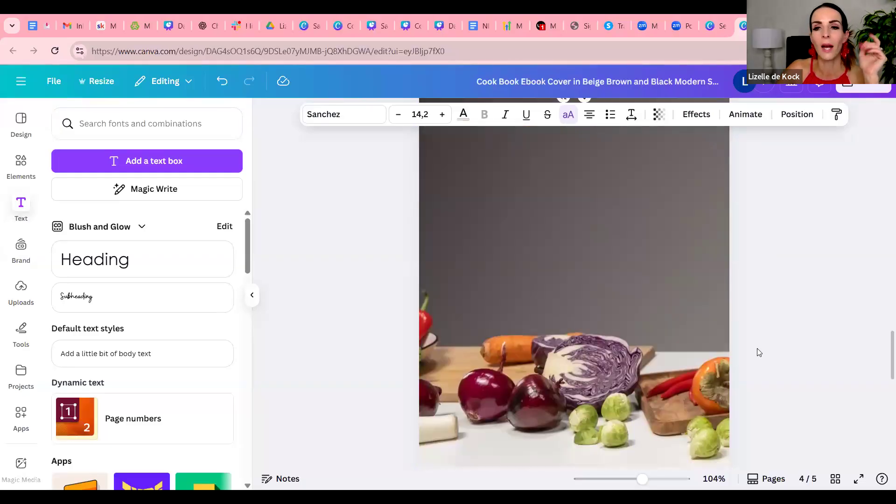
{"action": "scroll", "coordinate": [757, 352], "scroll_direction": "down", "scroll_amount": 3}
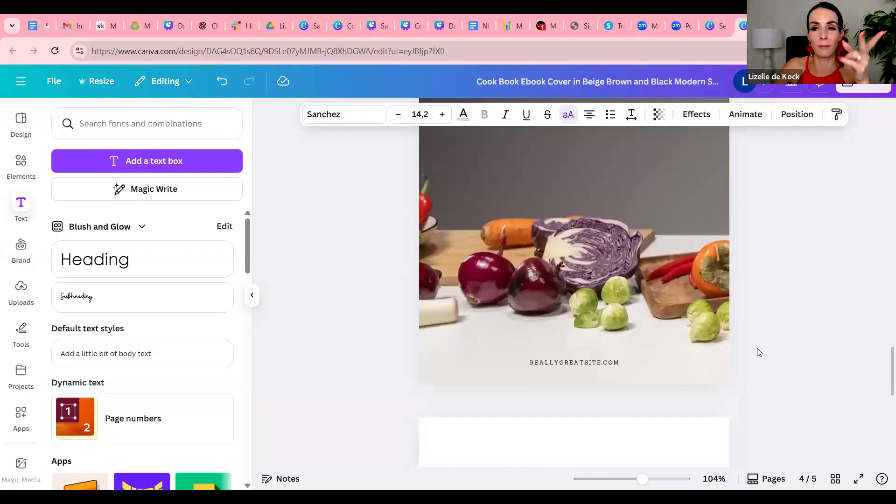
{"action": "scroll", "coordinate": [761, 353], "scroll_direction": "down", "scroll_amount": 8}
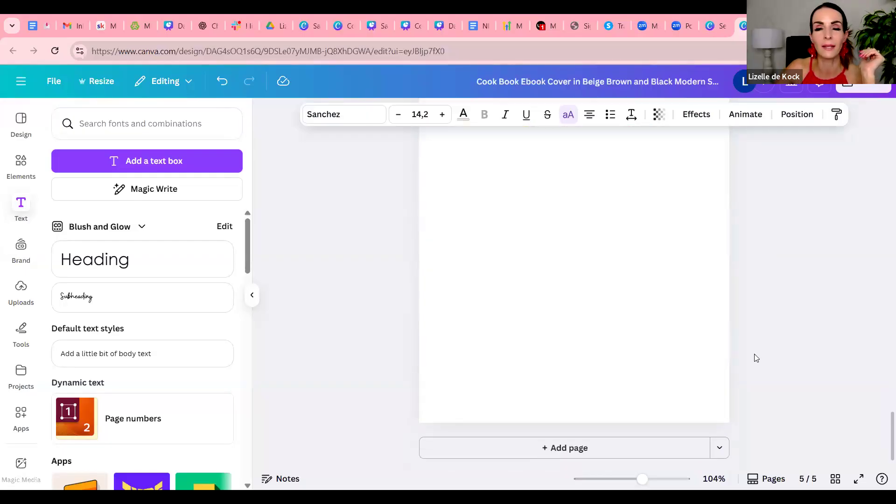
{"action": "scroll", "coordinate": [736, 363], "scroll_direction": "up", "scroll_amount": 15}
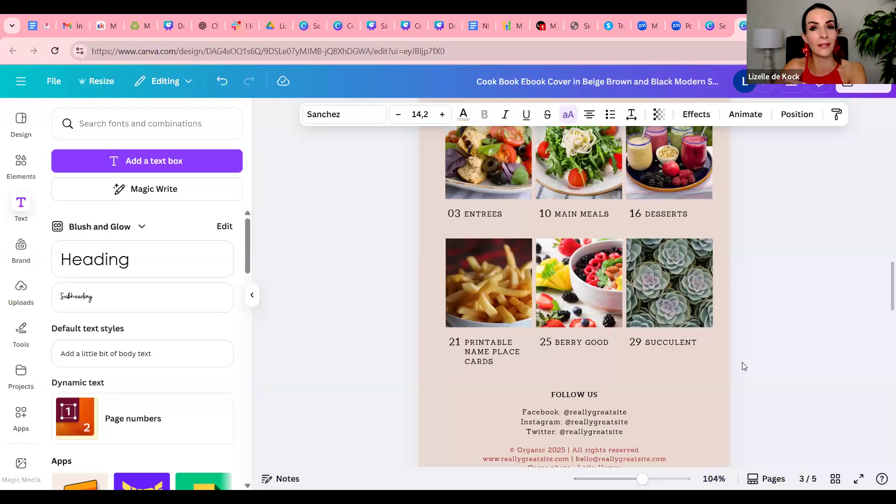
{"action": "scroll", "coordinate": [744, 366], "scroll_direction": "down", "scroll_amount": 8}
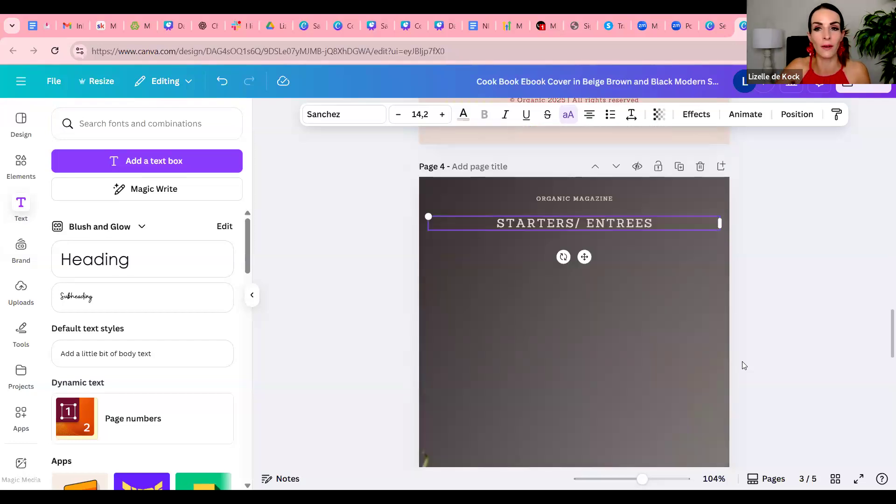
{"action": "scroll", "coordinate": [744, 366], "scroll_direction": "up", "scroll_amount": 20}
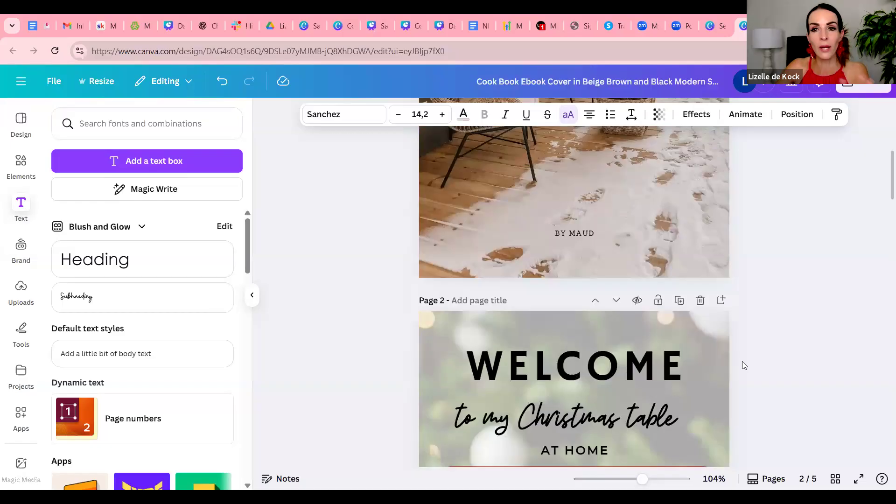
{"action": "scroll", "coordinate": [745, 364], "scroll_direction": "down", "scroll_amount": 8}
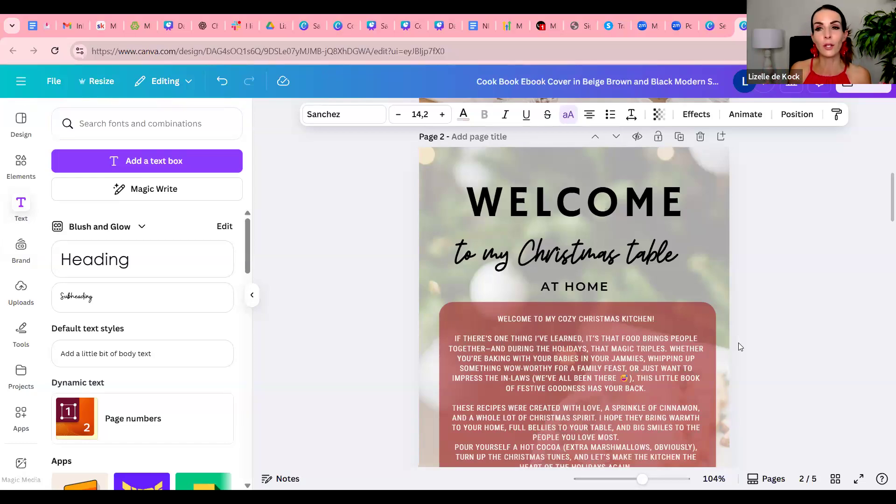
{"action": "scroll", "coordinate": [883, 285], "scroll_direction": "up", "scroll_amount": 10}
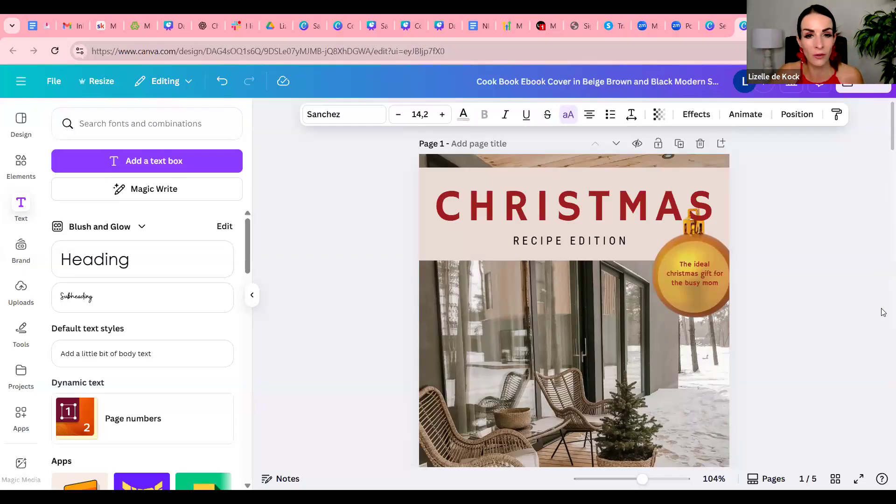
{"action": "scroll", "coordinate": [884, 312], "scroll_direction": "down", "scroll_amount": 1}
{"action": "scroll", "coordinate": [883, 312], "scroll_direction": "down", "scroll_amount": 1}
{"action": "scroll", "coordinate": [884, 312], "scroll_direction": "up", "scroll_amount": 2}
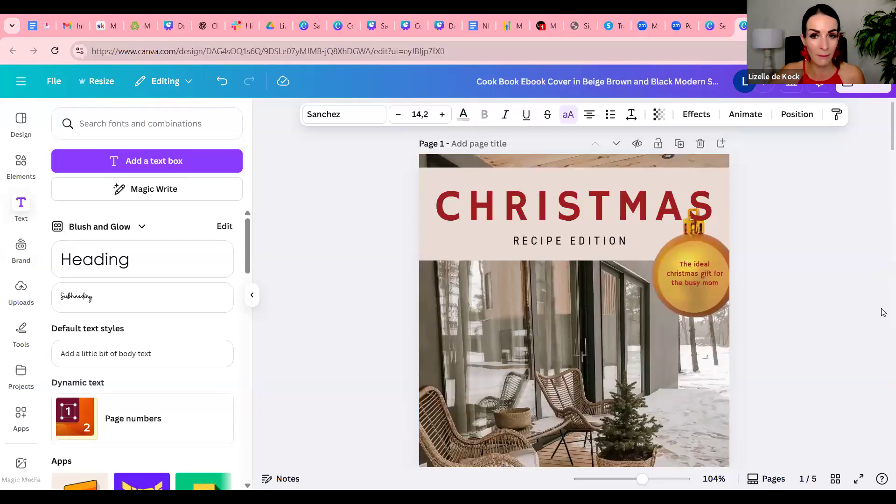
{"action": "scroll", "coordinate": [884, 312], "scroll_direction": "down", "scroll_amount": 6}
{"action": "scroll", "coordinate": [884, 313], "scroll_direction": "up", "scroll_amount": 4}
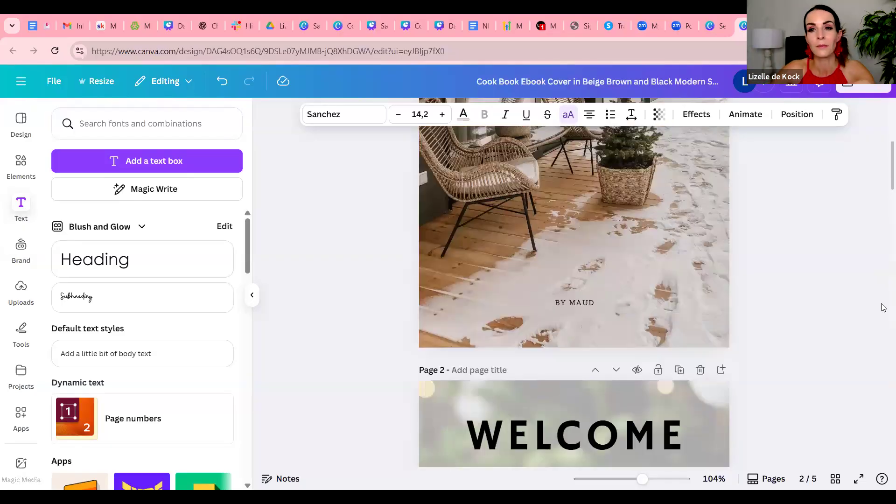
{"action": "scroll", "coordinate": [884, 312], "scroll_direction": "up", "scroll_amount": 2}
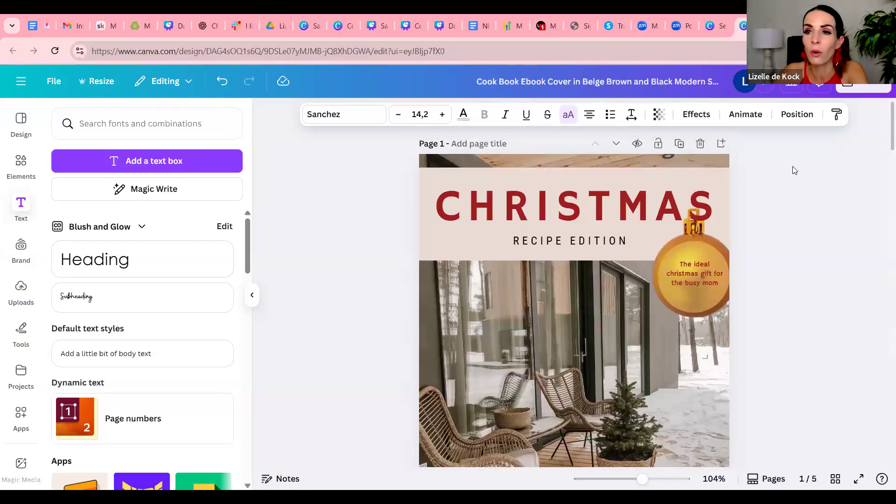
Download pages 1–5 of the e-book as a PDF Standard file and dismiss the download window
{"action": "left_click", "coordinate": [860, 85]}
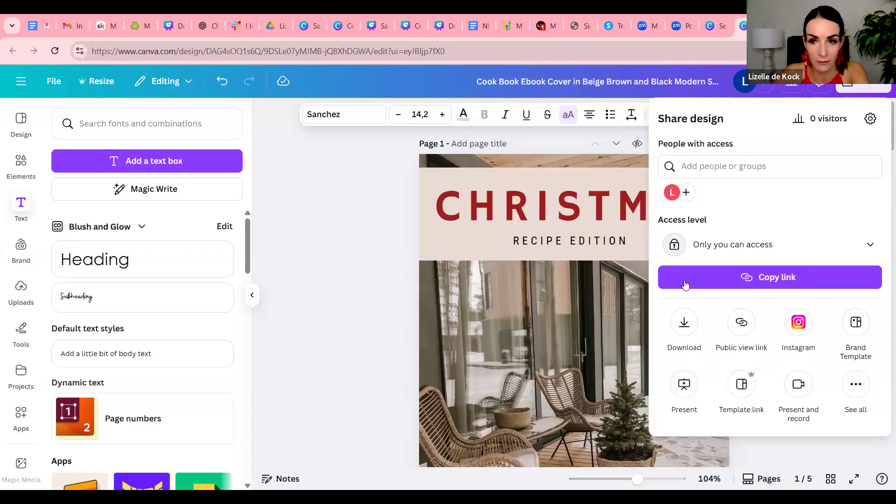
{"action": "left_click", "coordinate": [689, 329]}
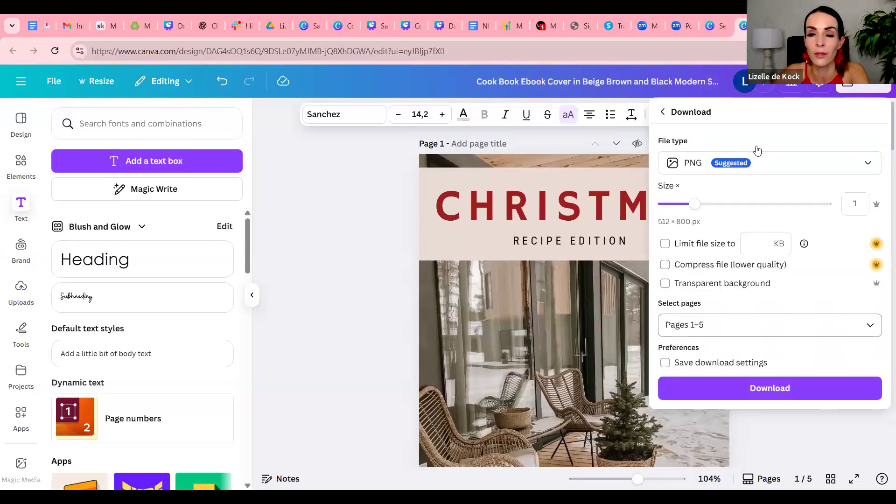
{"action": "left_click", "coordinate": [777, 167]}
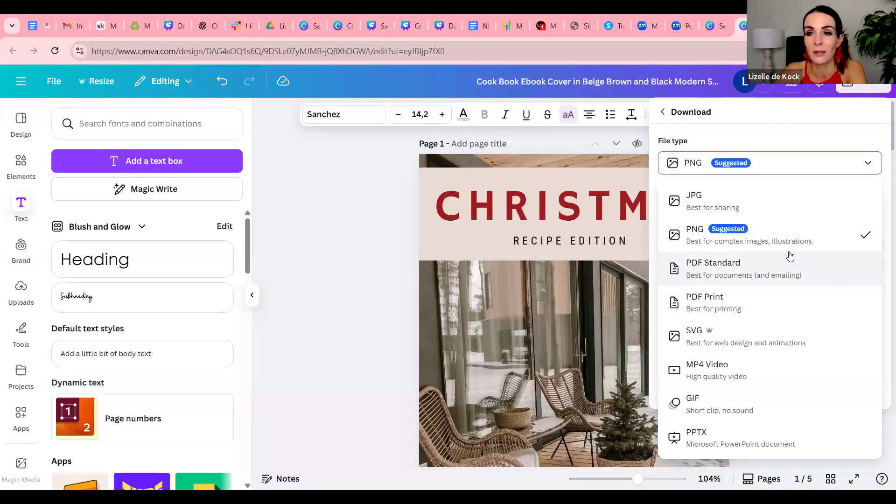
{"action": "left_click", "coordinate": [811, 275]}
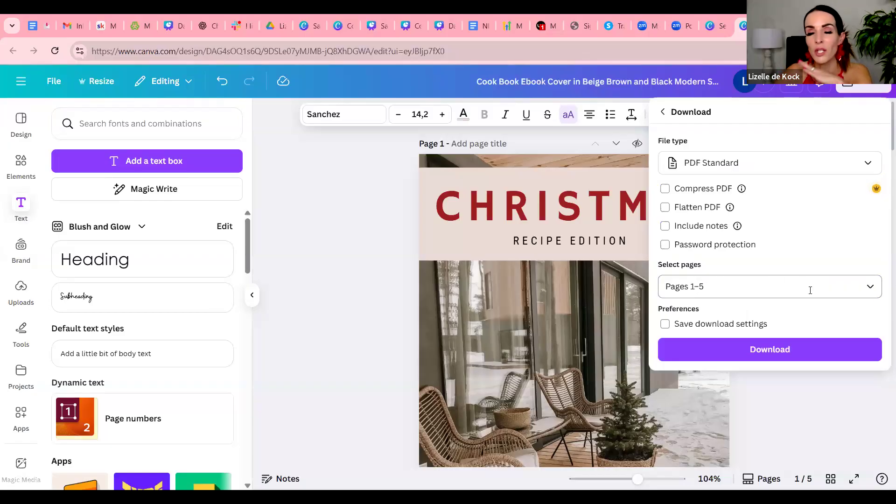
{"action": "left_click", "coordinate": [800, 355]}
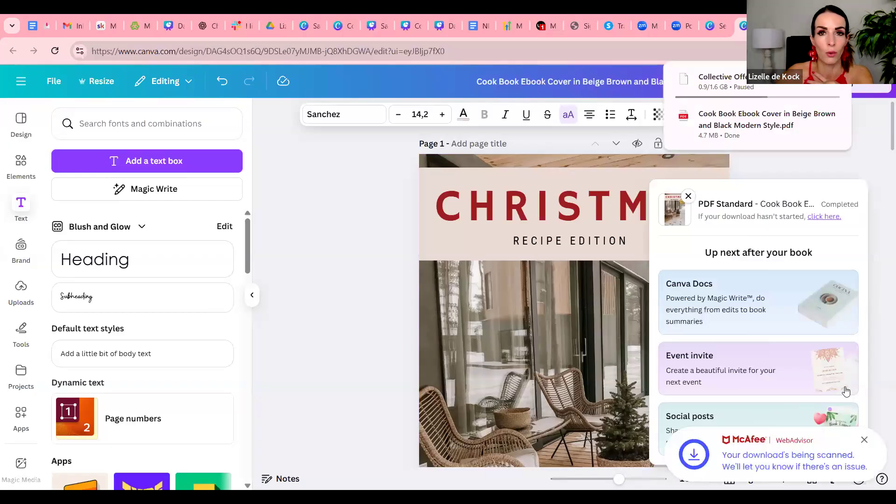
{"action": "left_click", "coordinate": [376, 261]}
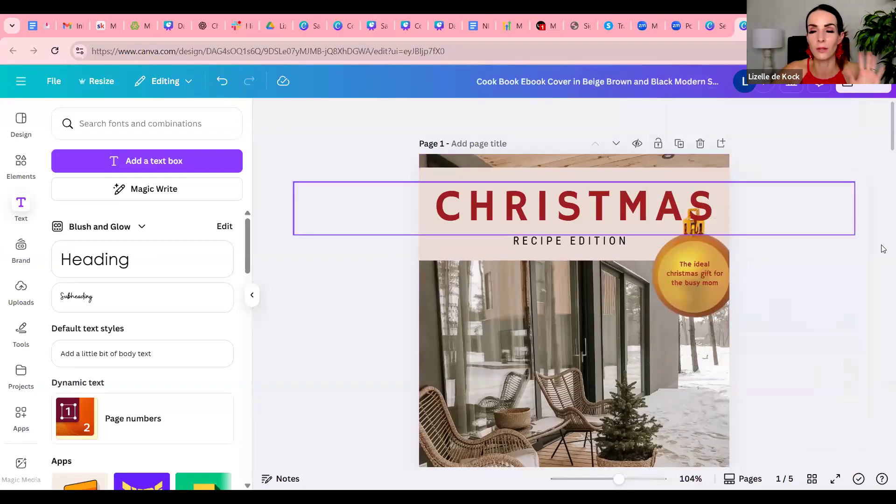
Create a public view link for the recipe e-book and copy it
{"action": "left_click", "coordinate": [861, 88]}
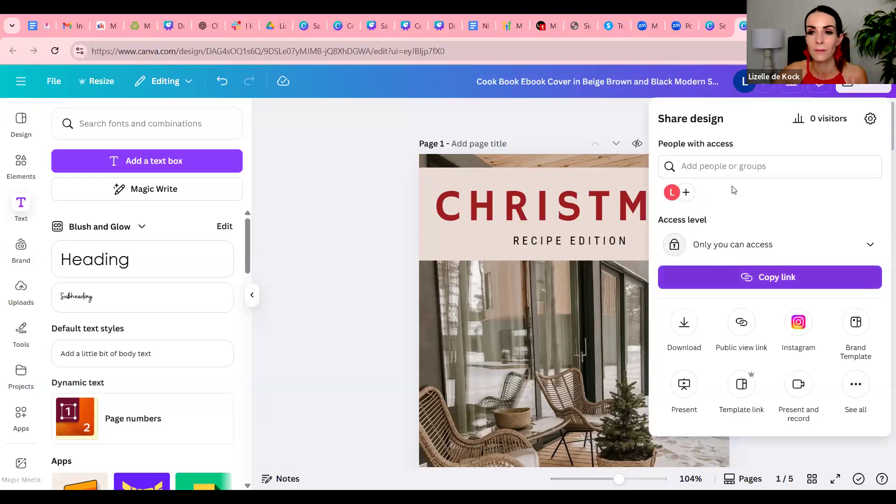
{"action": "left_click", "coordinate": [745, 326]}
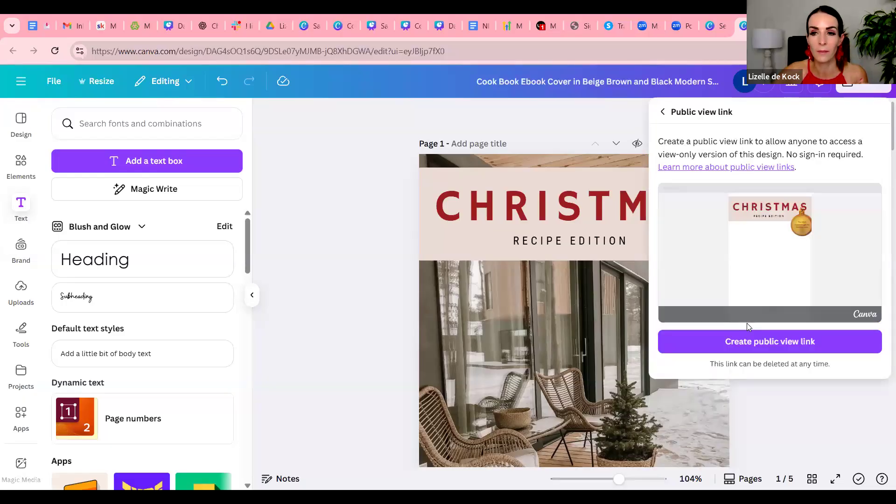
{"action": "left_click", "coordinate": [825, 346]}
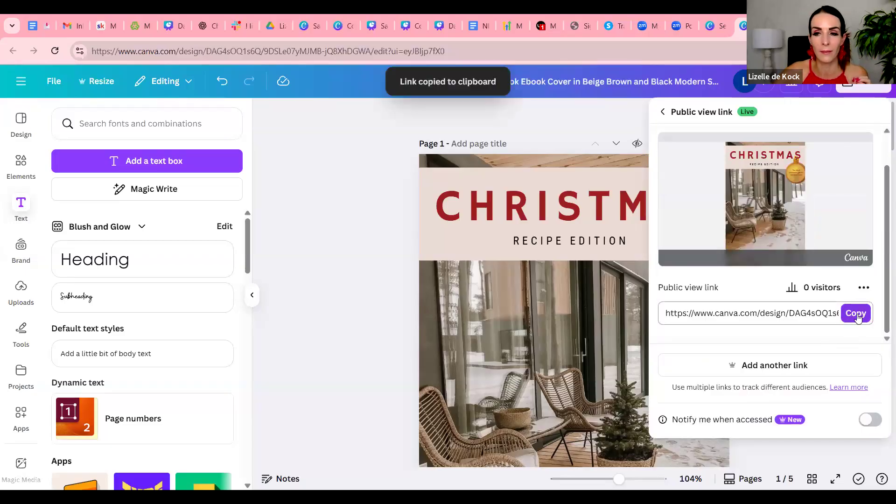
{"action": "left_click", "coordinate": [857, 314]}
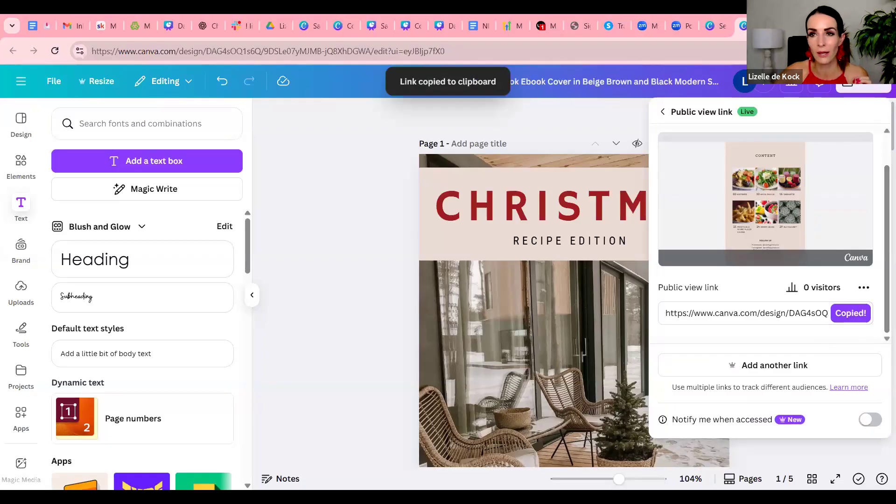
Open the copied public view link in a new browser tab and page through the e-book to page 4 and back to the cover
{"action": "key", "text": "ctrl+t"}
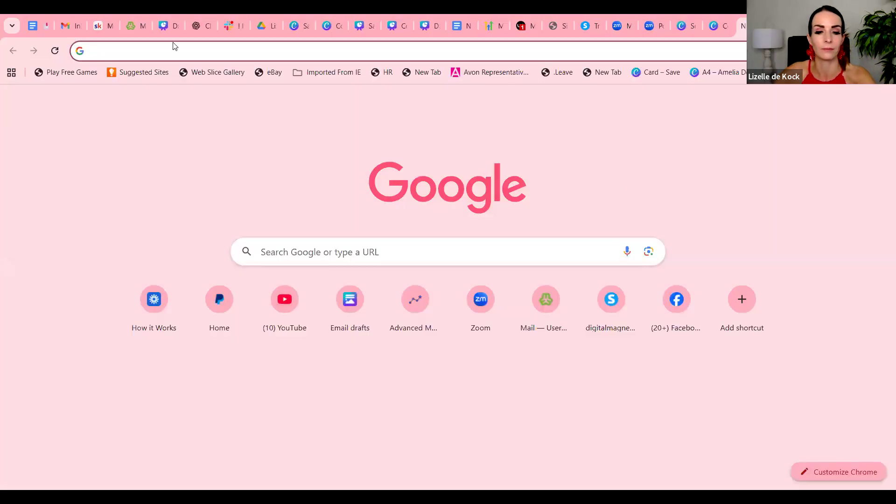
{"action": "key", "text": "ctrl+v"}
{"action": "key", "text": "Return"}
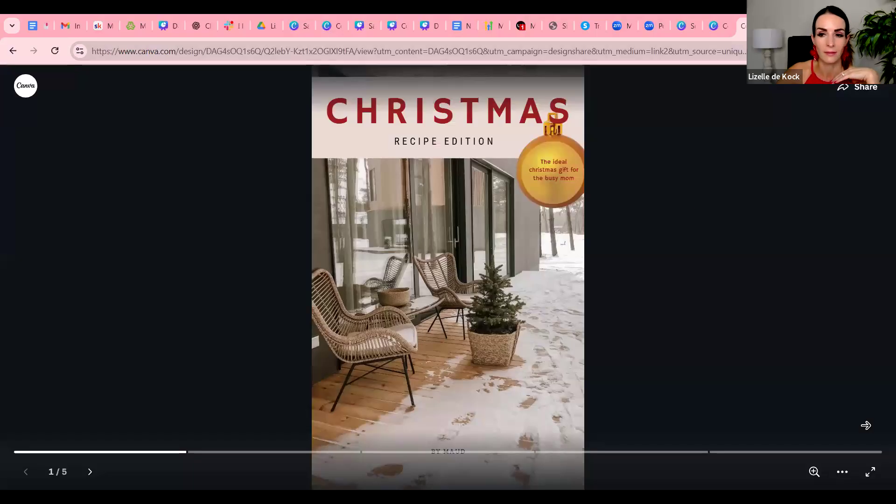
{"action": "left_click", "coordinate": [862, 415]}
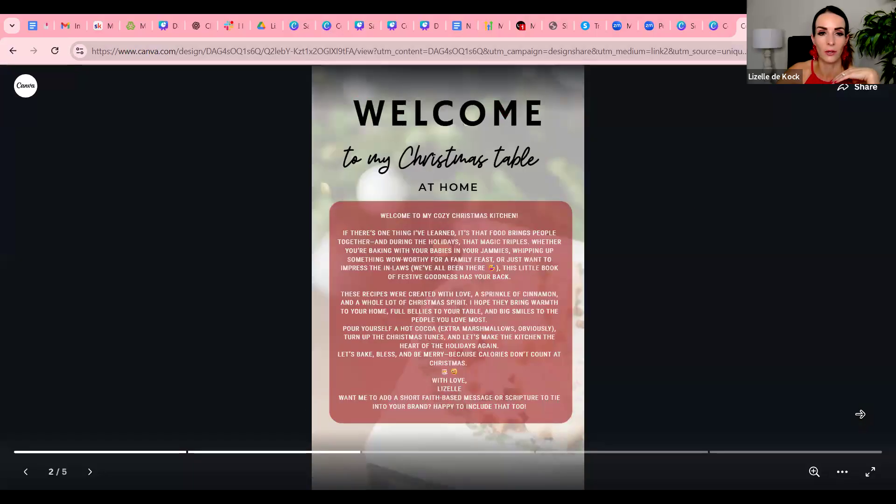
{"action": "left_click", "coordinate": [860, 414]}
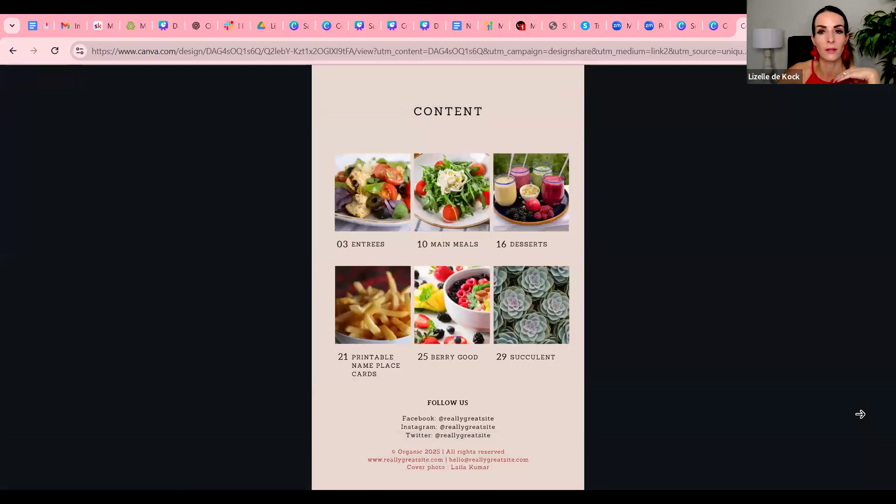
{"action": "left_click", "coordinate": [860, 414]}
{"action": "left_click", "coordinate": [260, 247]}
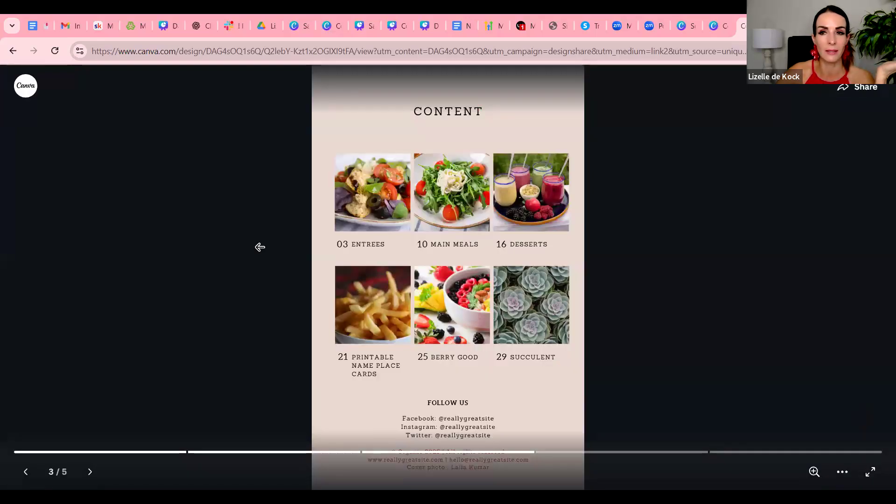
{"action": "left_click", "coordinate": [259, 246]}
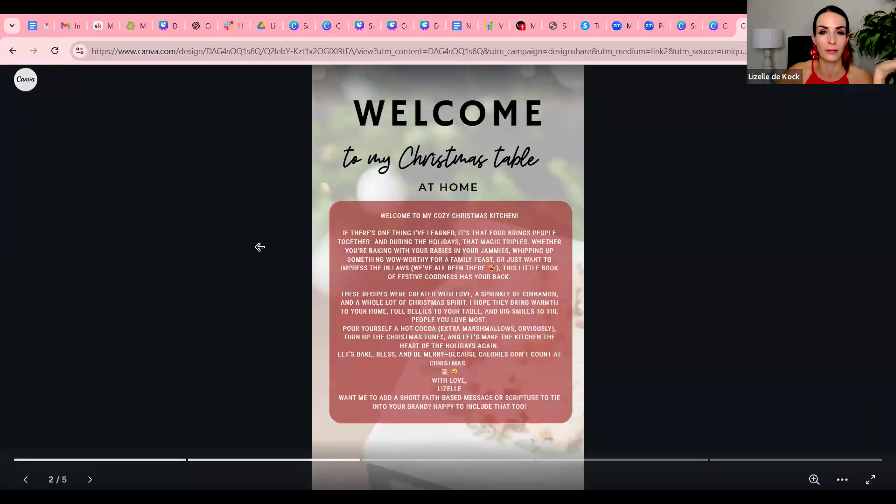
{"action": "left_click", "coordinate": [260, 251]}
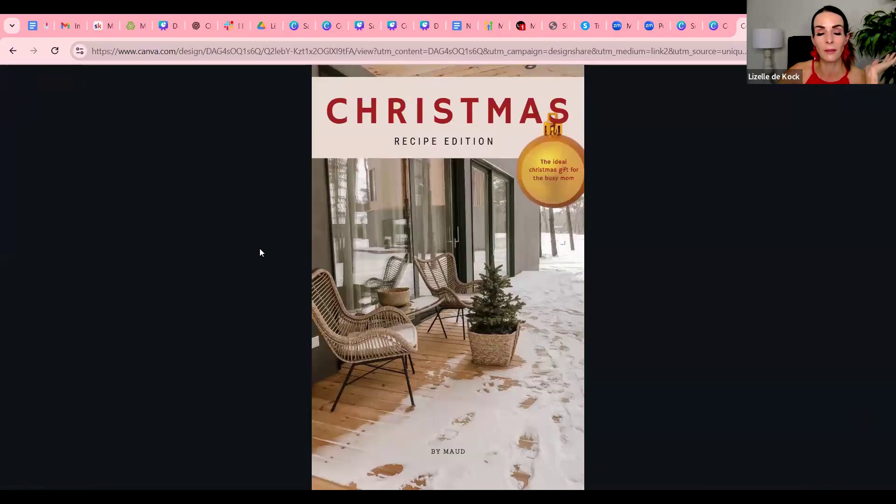
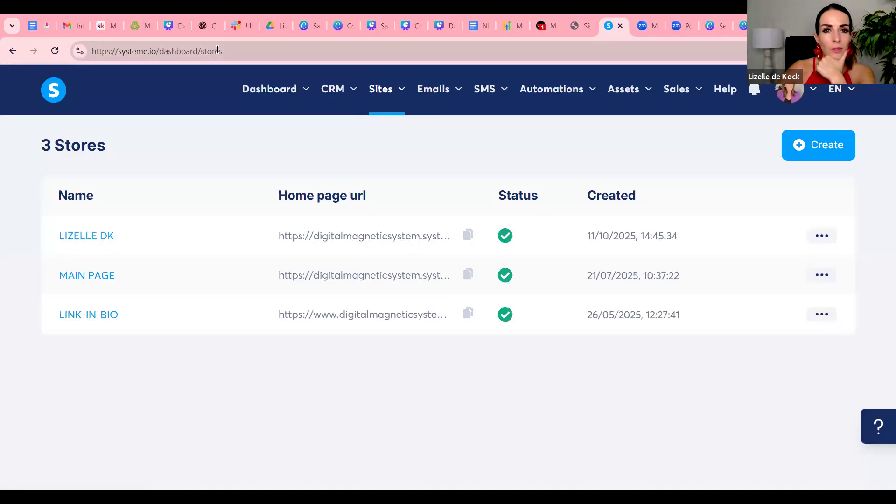
Open the first store in the systeme.io digital stores list and look over its header and product
{"action": "left_click", "coordinate": [138, 51]}
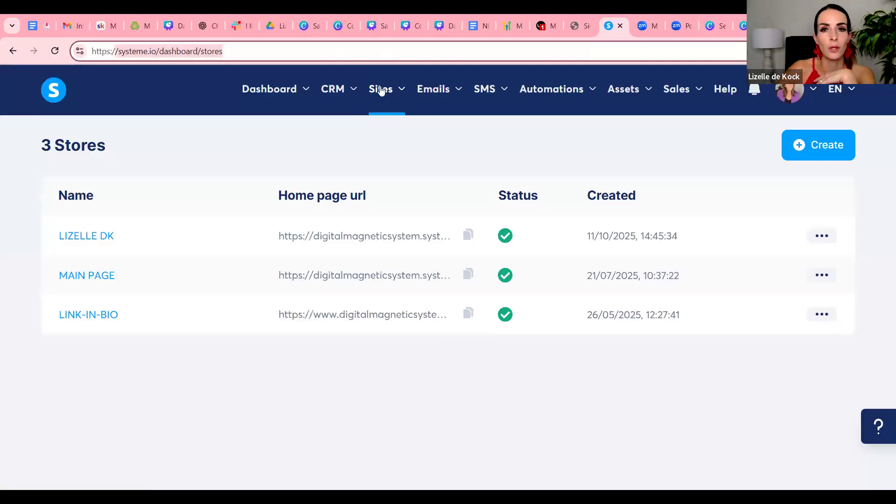
{"action": "mouse_move", "coordinate": [381, 90]}
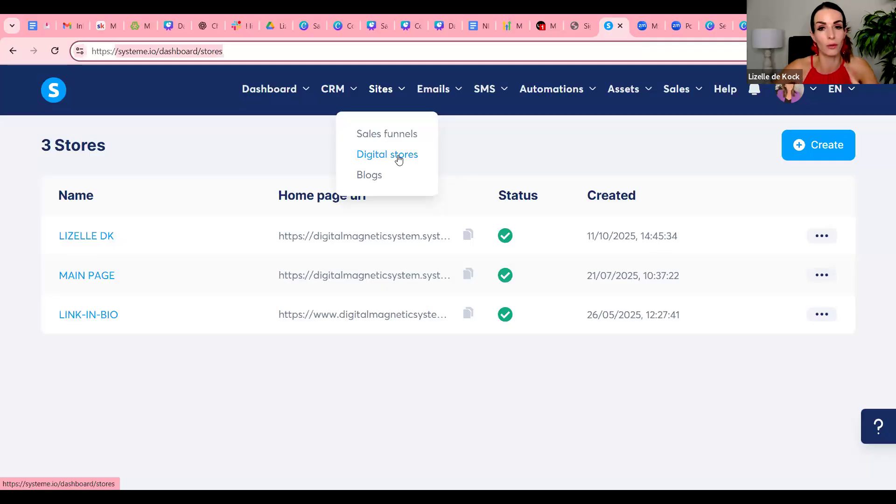
{"action": "left_click", "coordinate": [88, 239]}
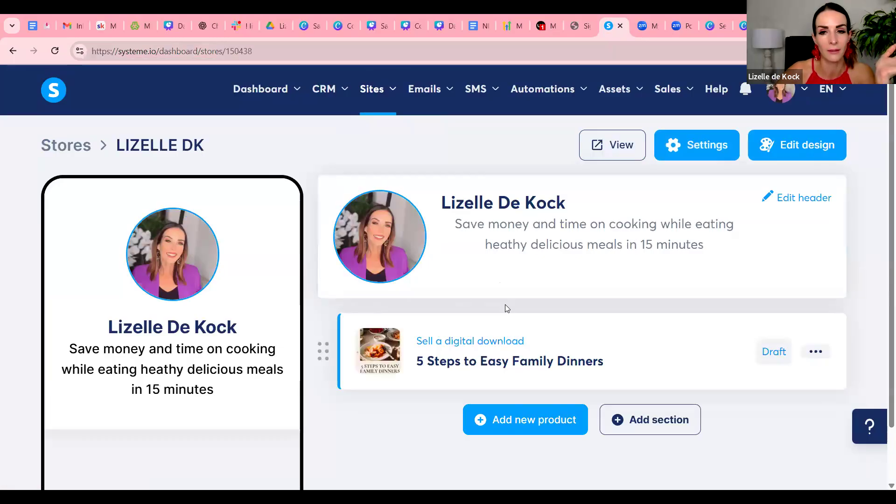
{"action": "scroll", "coordinate": [506, 306], "scroll_direction": "down", "scroll_amount": 1}
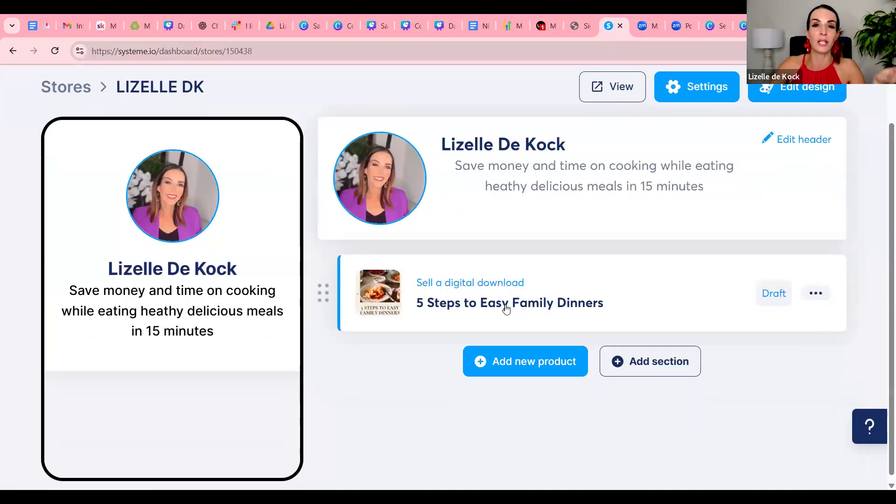
{"action": "scroll", "coordinate": [505, 308], "scroll_direction": "up", "scroll_amount": 1}
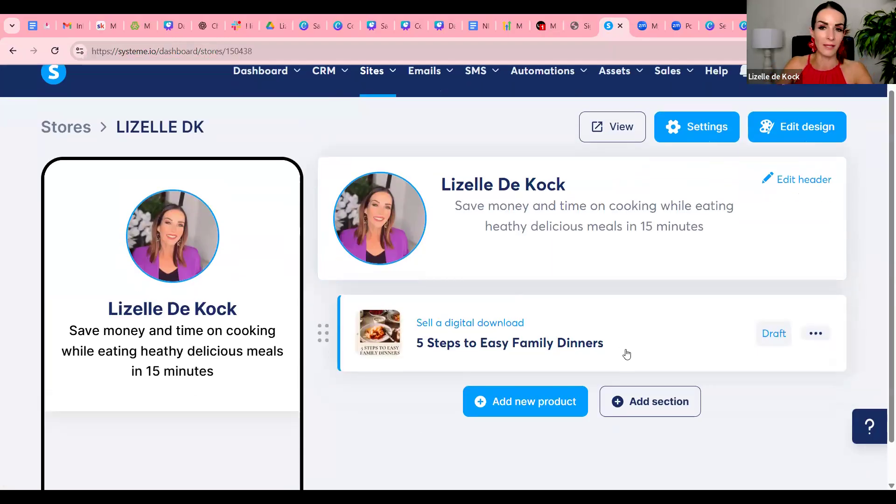
{"action": "scroll", "coordinate": [626, 362], "scroll_direction": "down", "scroll_amount": 1}
{"action": "scroll", "coordinate": [627, 359], "scroll_direction": "up", "scroll_amount": 1}
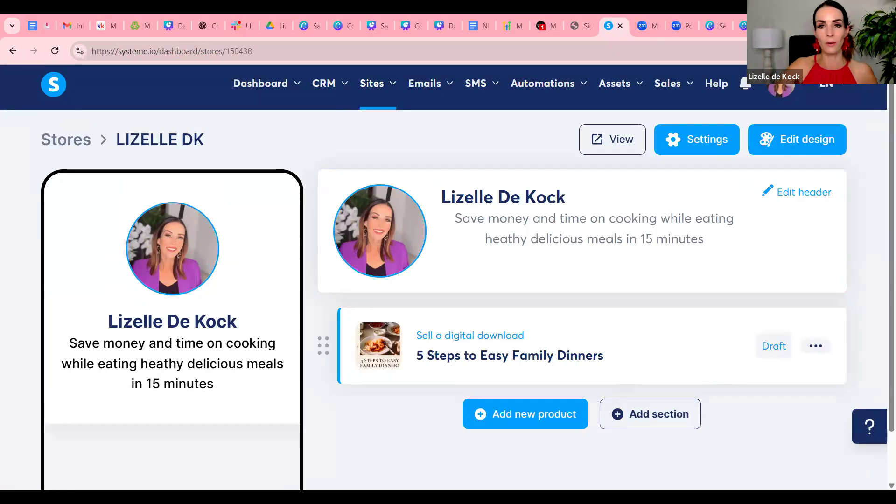
Open Instagram in a new browser tab, go to the own profile and look at the website linked in its bio
{"action": "key", "text": "ctrl+t"}
{"action": "type", "text": "inst"}
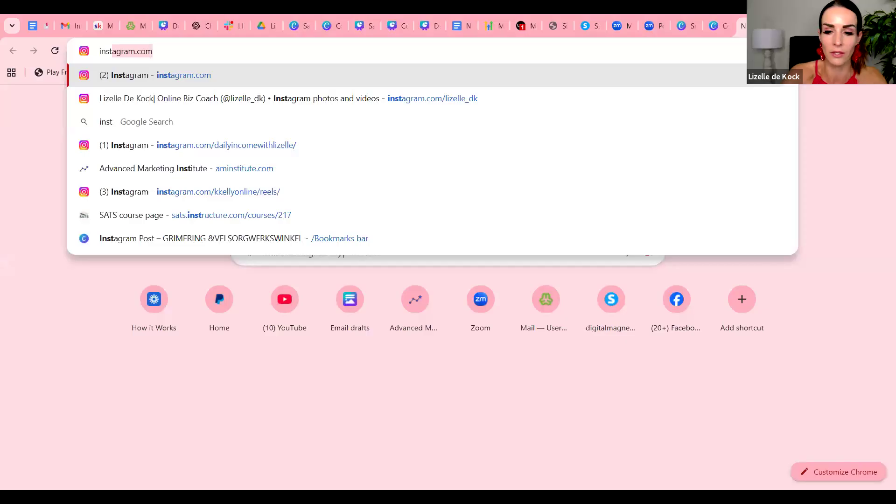
{"action": "key", "text": "Return"}
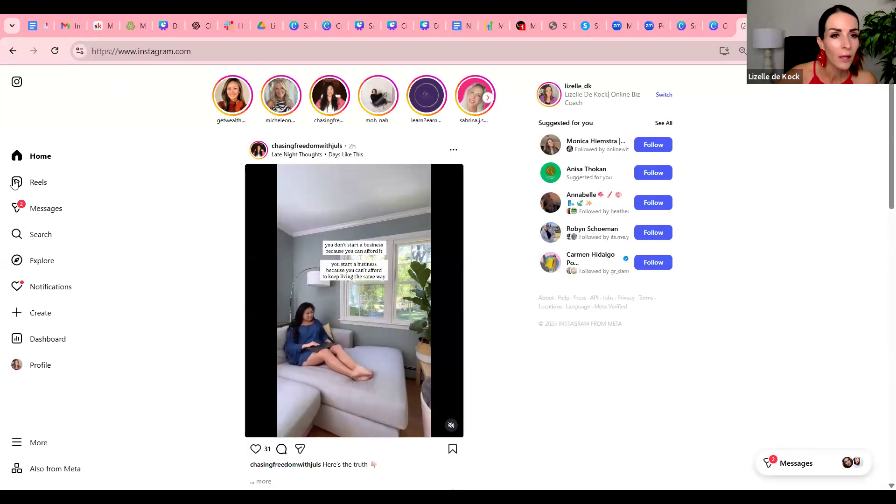
{"action": "left_click", "coordinate": [19, 365]}
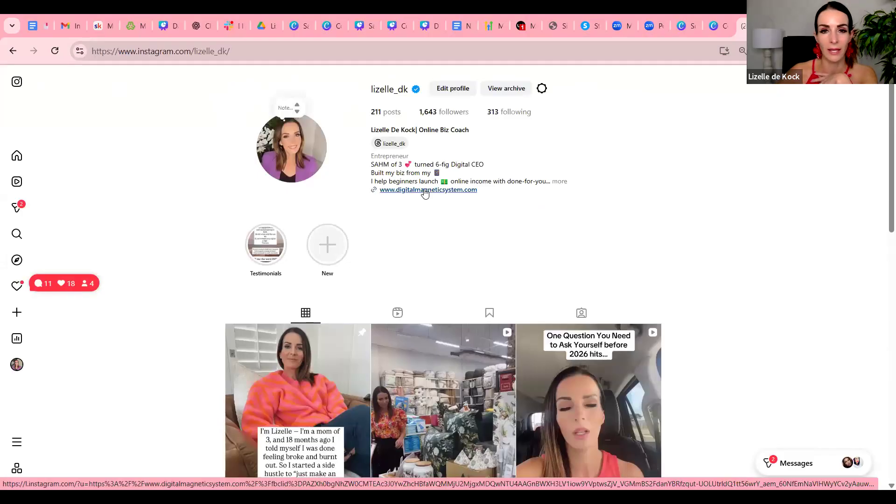
{"action": "left_click", "coordinate": [450, 191]}
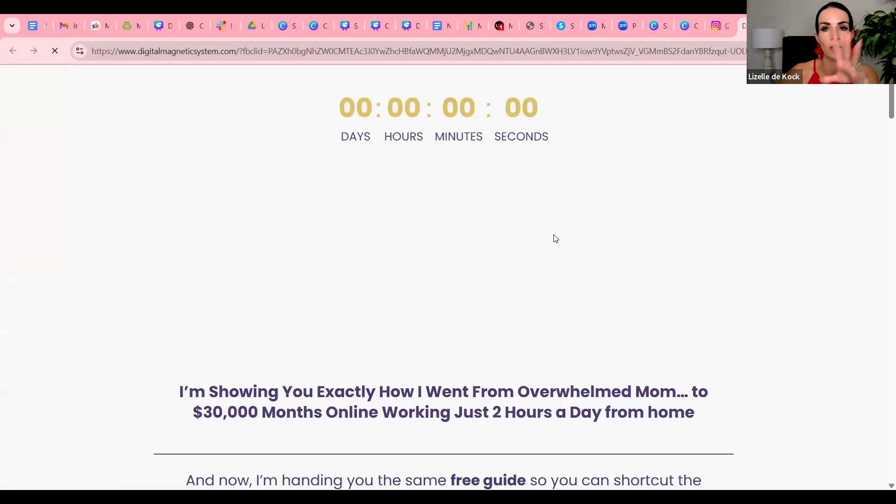
{"action": "scroll", "coordinate": [553, 237], "scroll_direction": "down", "scroll_amount": 4}
{"action": "scroll", "coordinate": [554, 236], "scroll_direction": "down", "scroll_amount": 5}
{"action": "scroll", "coordinate": [558, 228], "scroll_direction": "up", "scroll_amount": 9}
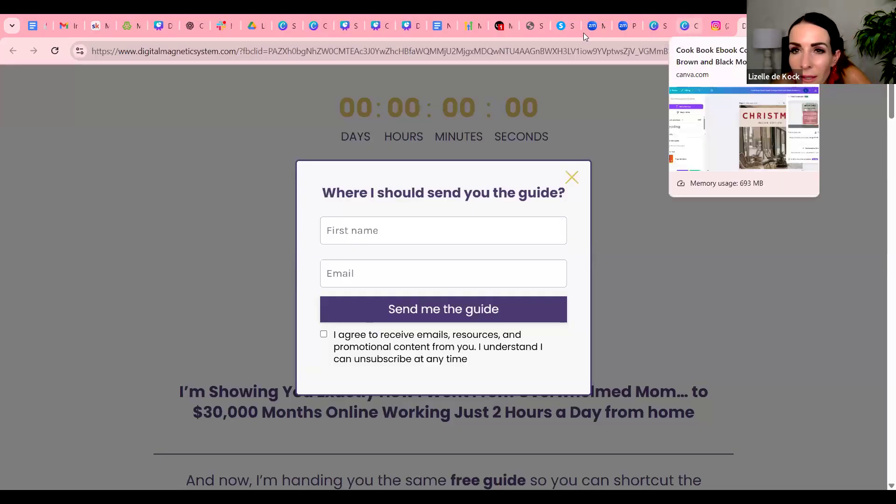
Switch back to the systeme.io store and open its header for editing
{"action": "left_click", "coordinate": [568, 27]}
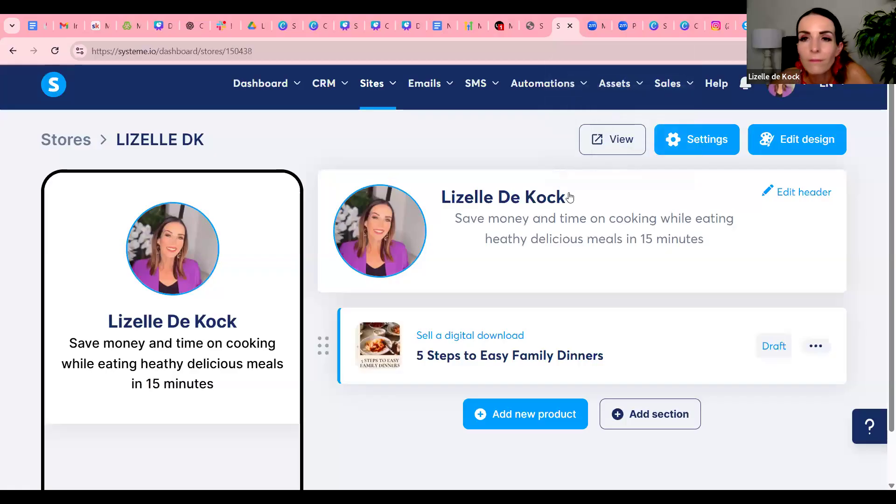
{"action": "scroll", "coordinate": [695, 290], "scroll_direction": "down", "scroll_amount": 1}
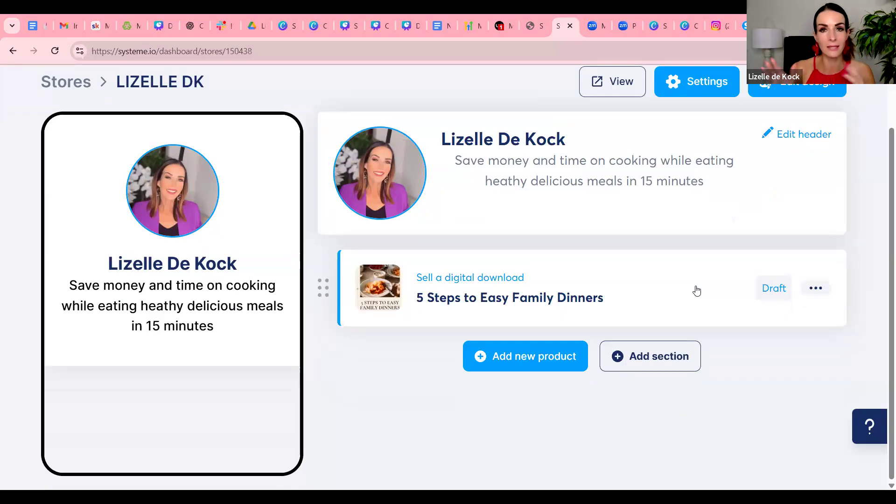
{"action": "scroll", "coordinate": [701, 276], "scroll_direction": "up", "scroll_amount": 1}
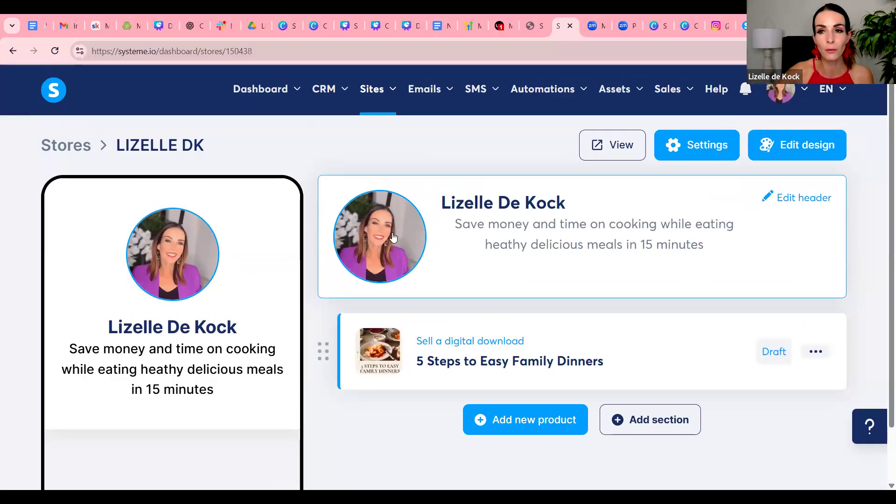
{"action": "left_click", "coordinate": [816, 200]}
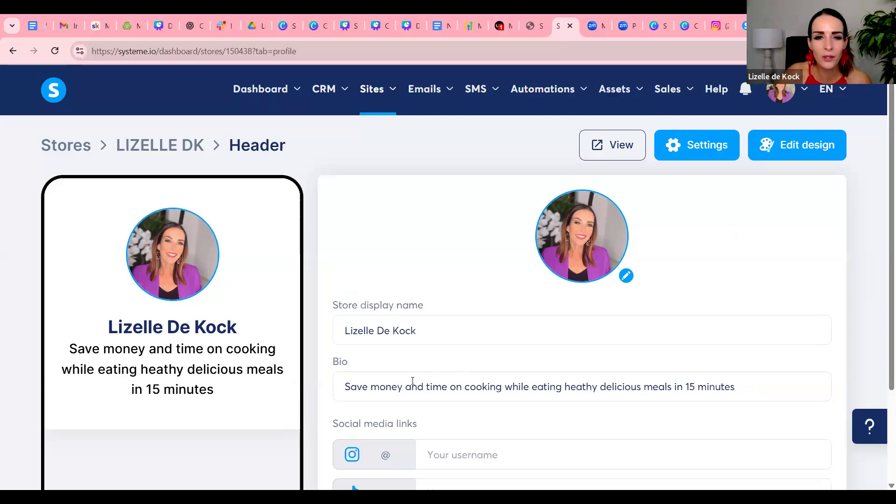
Review the store header's display name, bio and social media link fields, and save the header
{"action": "scroll", "coordinate": [362, 286], "scroll_direction": "down", "scroll_amount": 3}
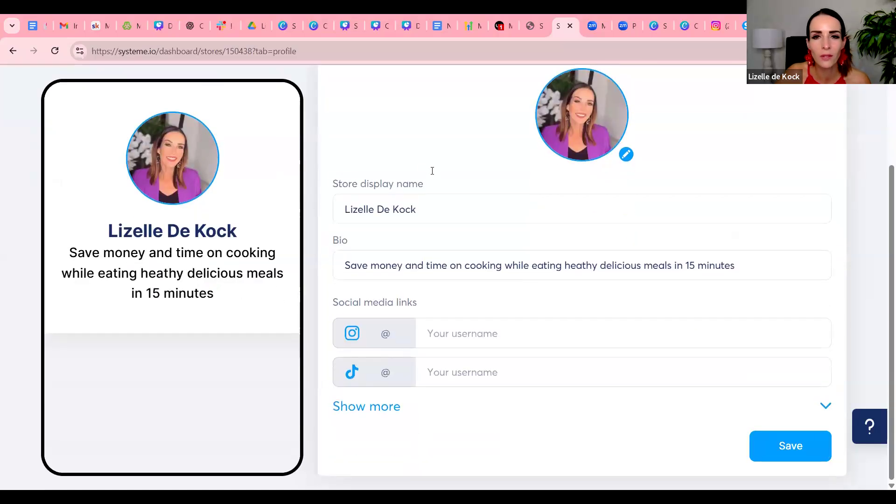
{"action": "left_click_drag", "start_coordinate": [452, 216], "coordinate": [334, 218]}
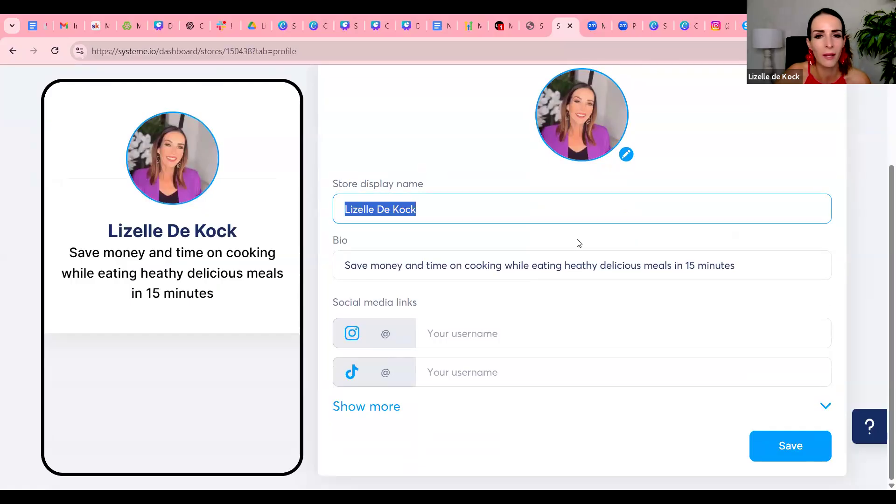
{"action": "left_click_drag", "start_coordinate": [752, 265], "coordinate": [336, 256]}
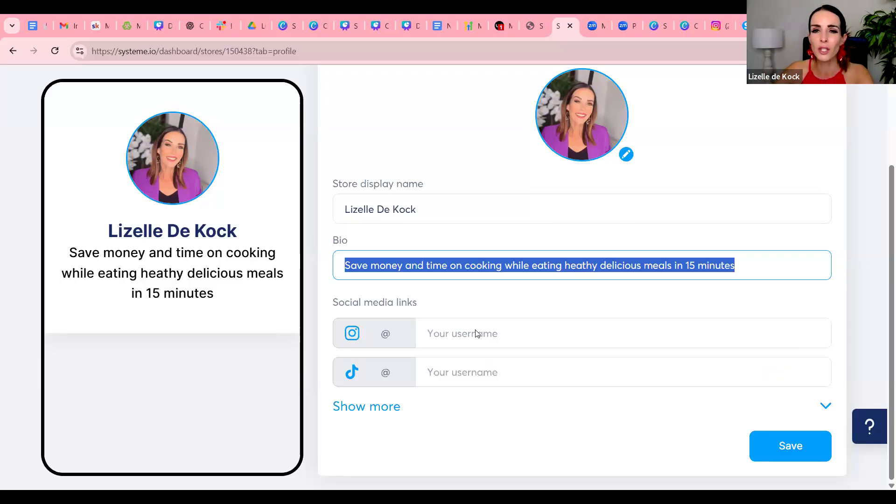
{"action": "left_click", "coordinate": [841, 245]}
{"action": "scroll", "coordinate": [841, 245], "scroll_direction": "up", "scroll_amount": 3}
{"action": "scroll", "coordinate": [841, 245], "scroll_direction": "down", "scroll_amount": 3}
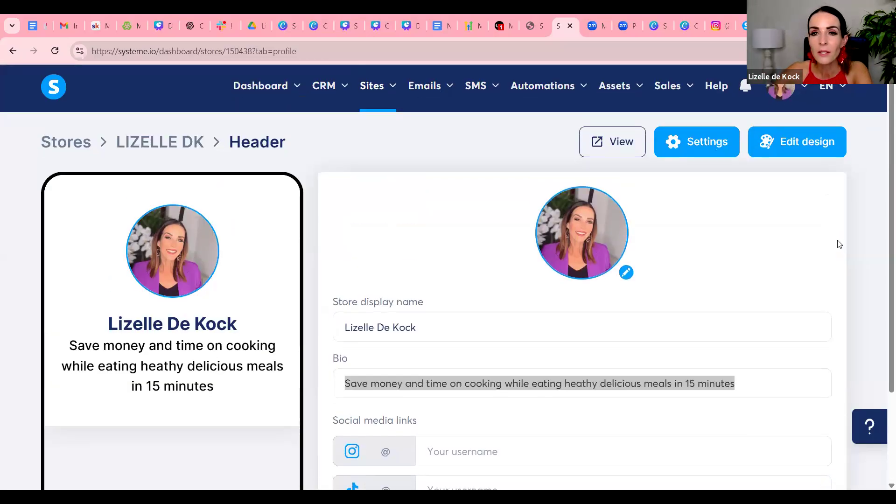
{"action": "scroll", "coordinate": [816, 350], "scroll_direction": "down", "scroll_amount": 3}
{"action": "left_click", "coordinate": [776, 445]}
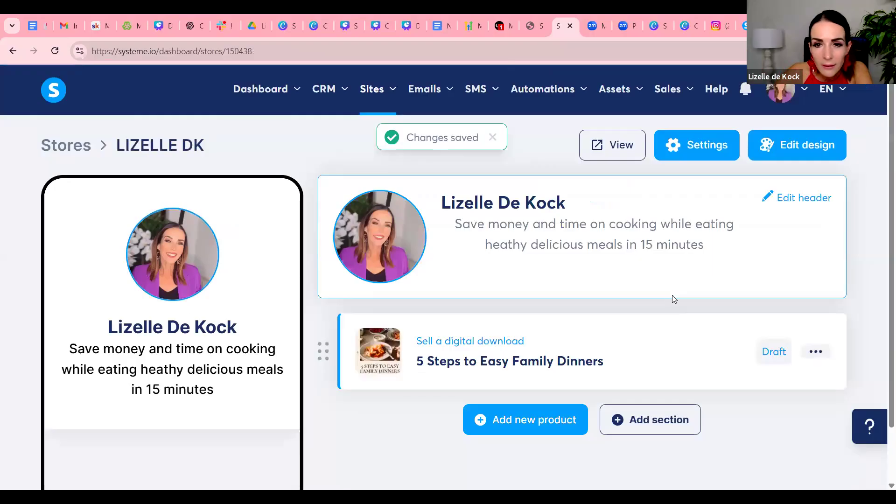
{"action": "scroll", "coordinate": [672, 300], "scroll_direction": "down", "scroll_amount": 2}
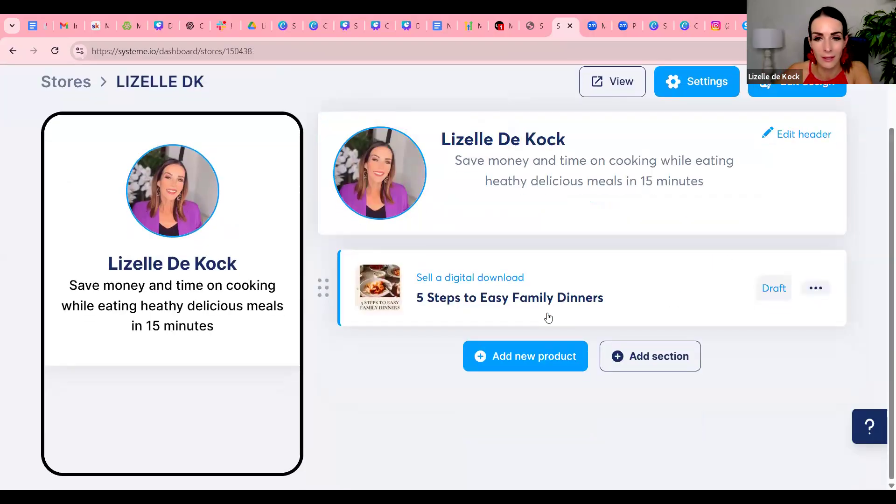
{"action": "scroll", "coordinate": [655, 253], "scroll_direction": "up", "scroll_amount": 1}
{"action": "scroll", "coordinate": [654, 253], "scroll_direction": "up", "scroll_amount": 1}
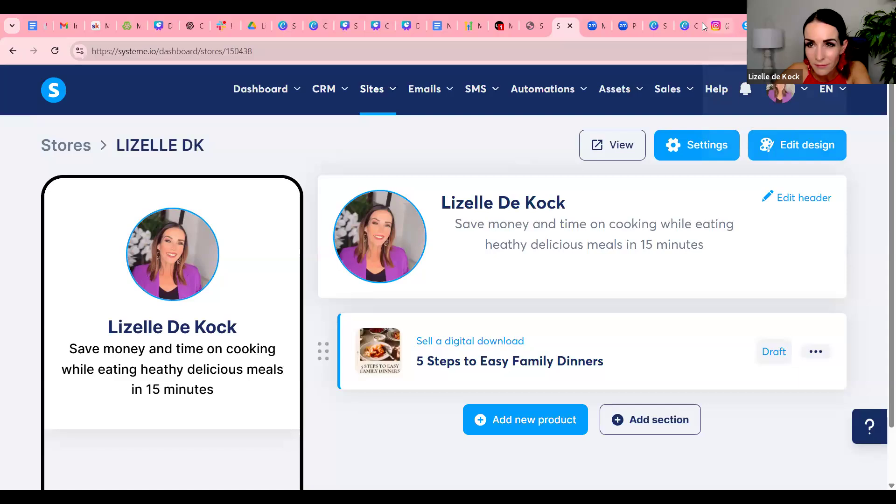
Switch to the Christmas recipe e-book in Canva and download only page 1, the cover, as a PNG
{"action": "left_click", "coordinate": [690, 25]}
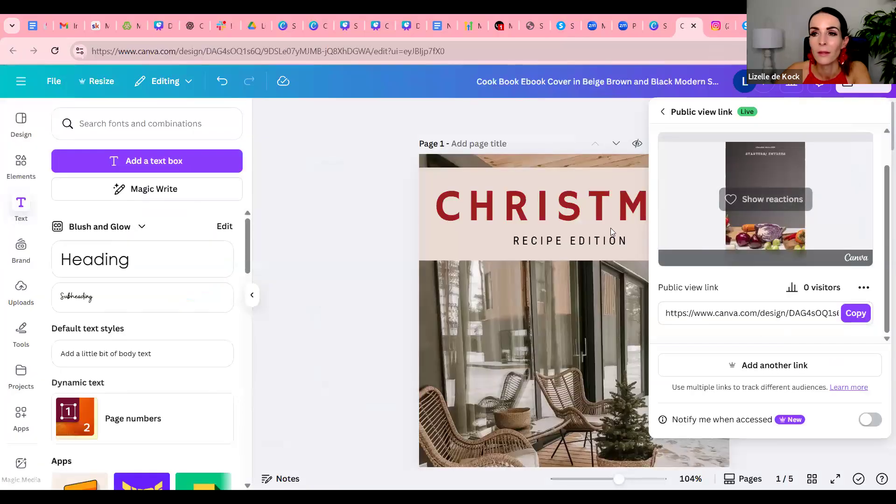
{"action": "left_click", "coordinate": [392, 201]}
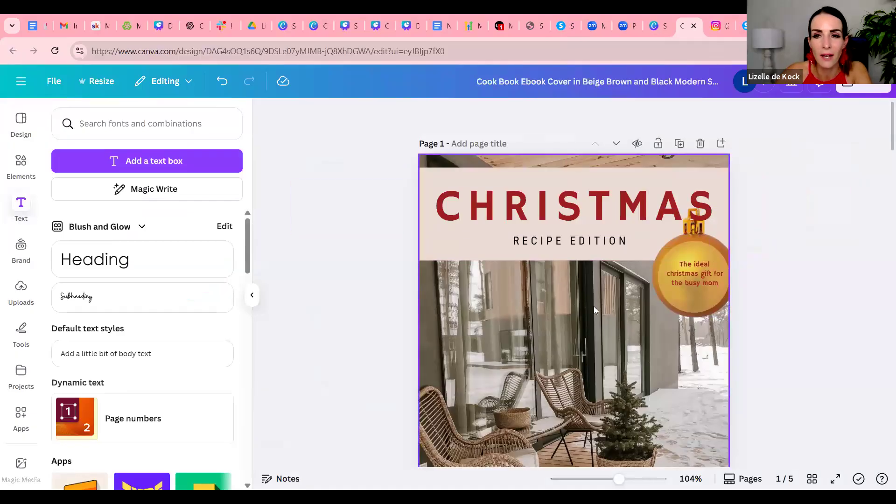
{"action": "left_click", "coordinate": [864, 90]}
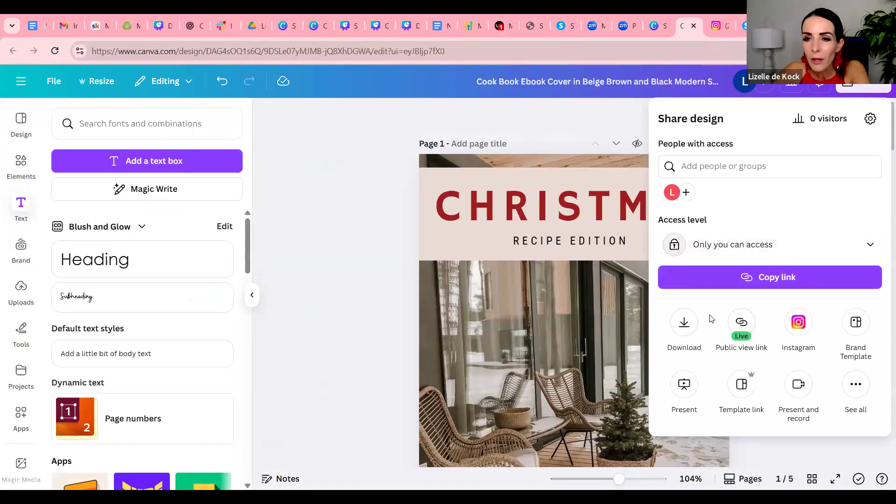
{"action": "left_click", "coordinate": [684, 323]}
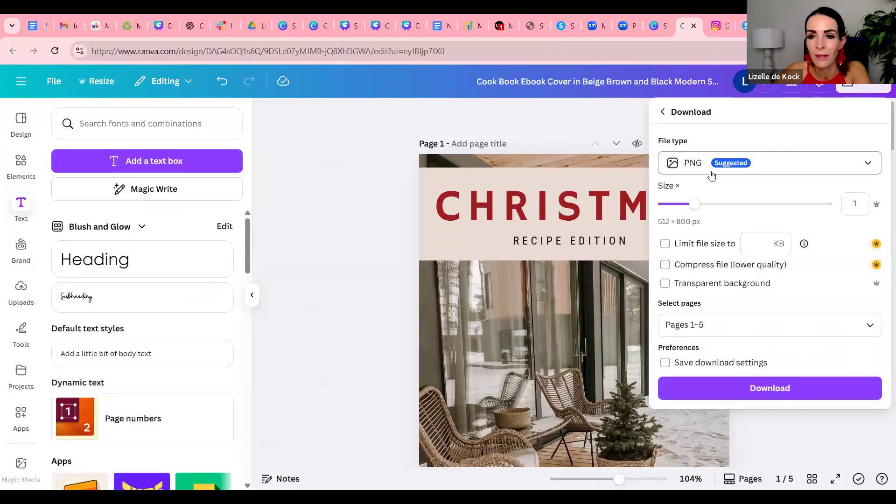
{"action": "left_click", "coordinate": [739, 326]}
{"action": "key", "text": "BackSpace"}
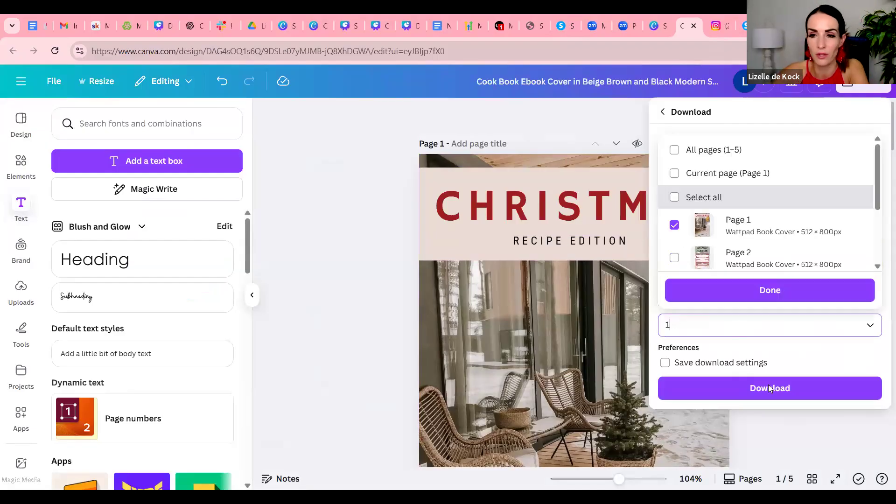
{"action": "left_click", "coordinate": [770, 390]}
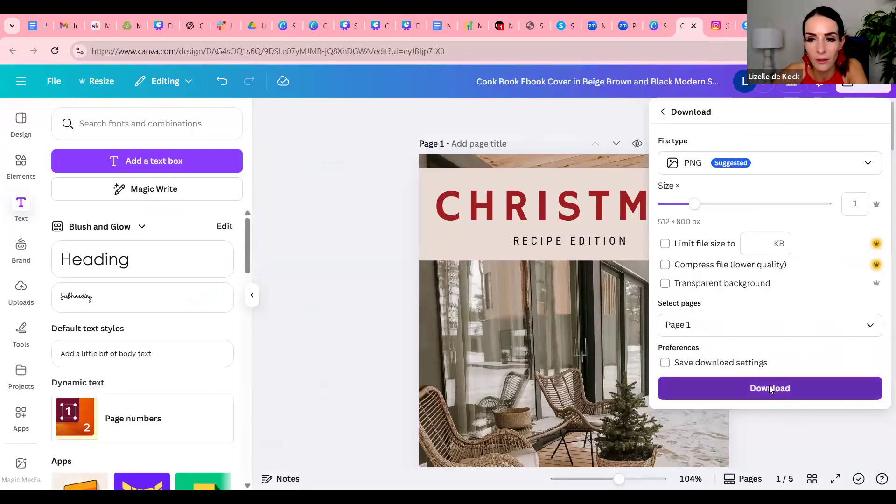
{"action": "left_click", "coordinate": [770, 388]}
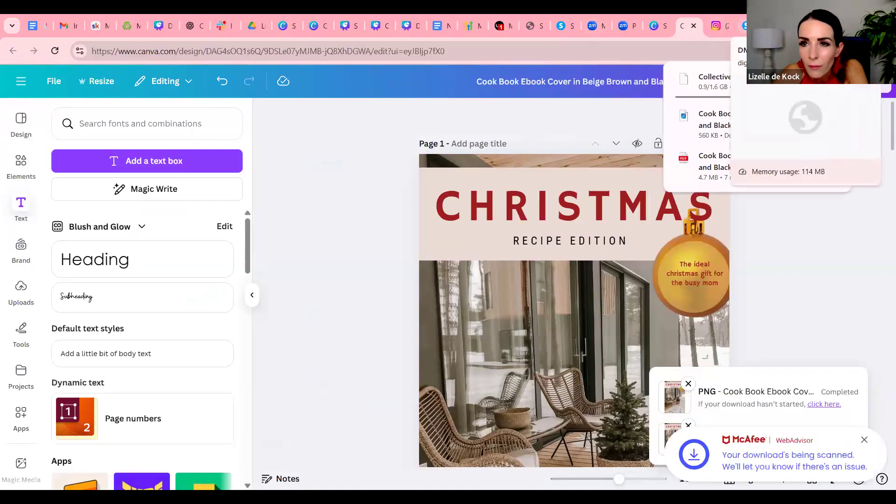
Switch back to the systeme.io store and add a new product of the type "Sell a digital download"
{"action": "left_click", "coordinate": [563, 26]}
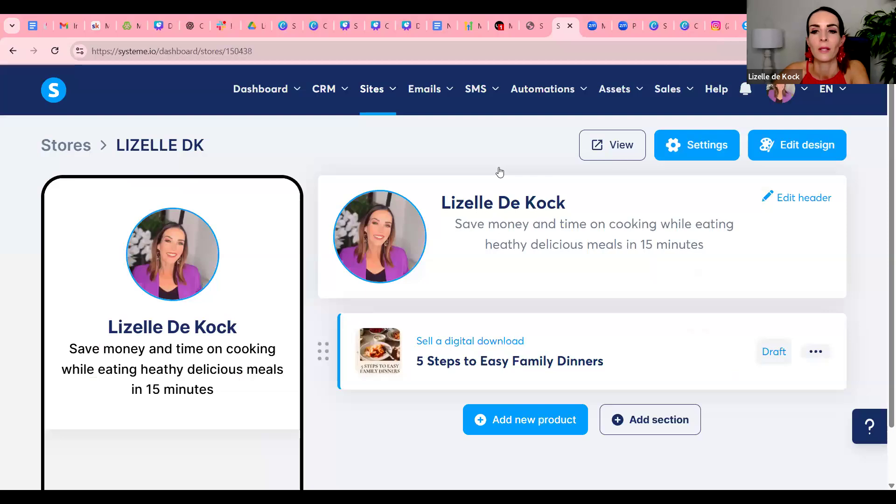
{"action": "scroll", "coordinate": [624, 334], "scroll_direction": "down", "scroll_amount": 1}
{"action": "scroll", "coordinate": [632, 304], "scroll_direction": "up", "scroll_amount": 1}
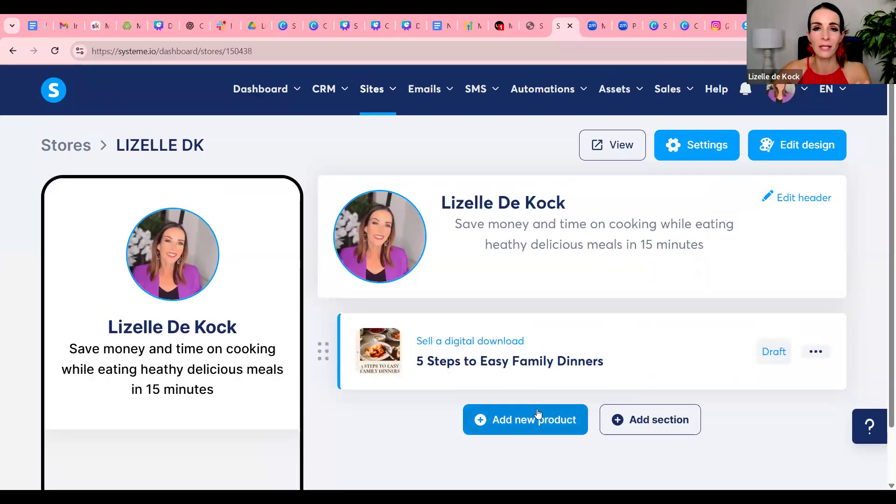
{"action": "left_click", "coordinate": [567, 417]}
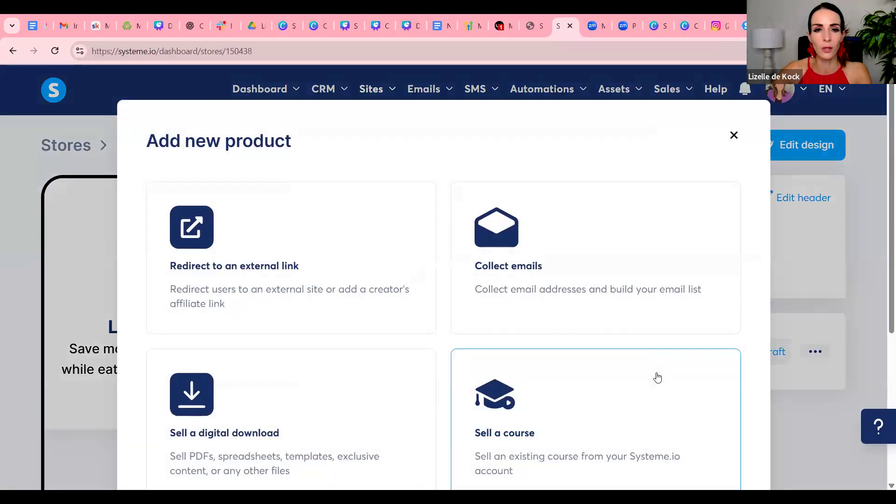
{"action": "scroll", "coordinate": [536, 310], "scroll_direction": "down", "scroll_amount": 1}
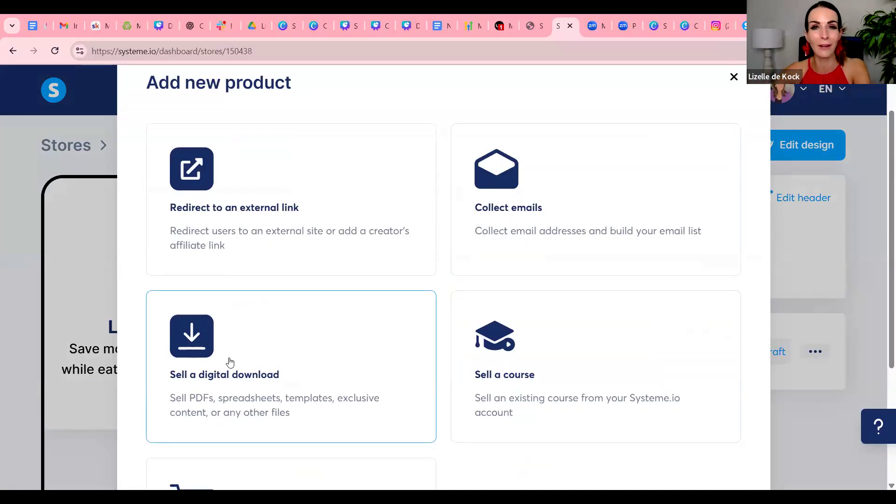
{"action": "left_click", "coordinate": [186, 340]}
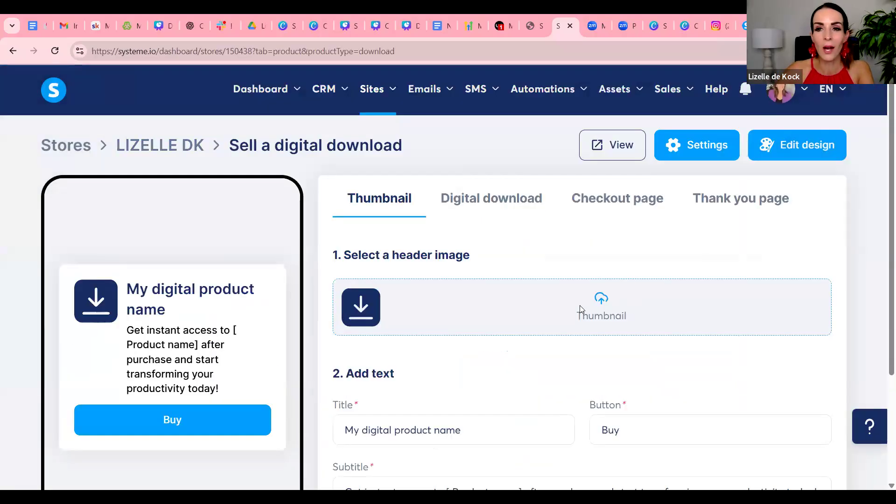
Upload the Christmas cover image "Cook Book Ebook Cover in Beige Brown and Black Modern Style" from Downloads for the product's header image
{"action": "left_click", "coordinate": [612, 304]}
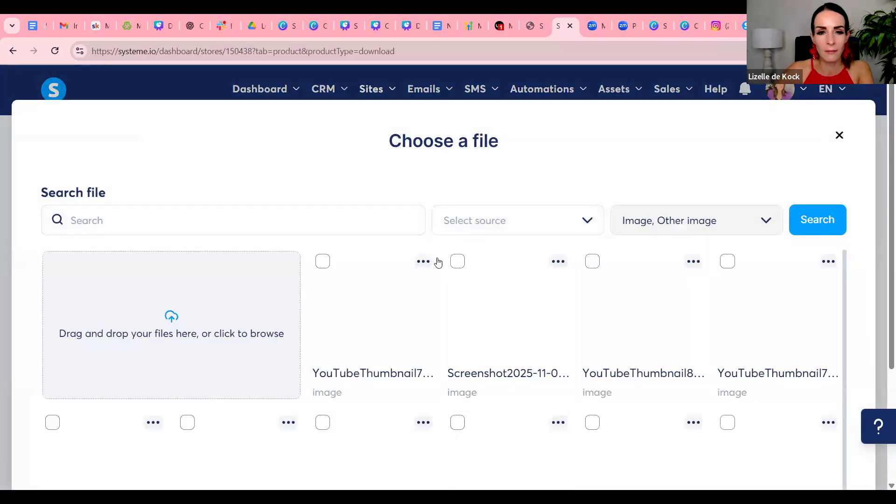
{"action": "left_click", "coordinate": [178, 322]}
{"action": "left_click", "coordinate": [185, 143]}
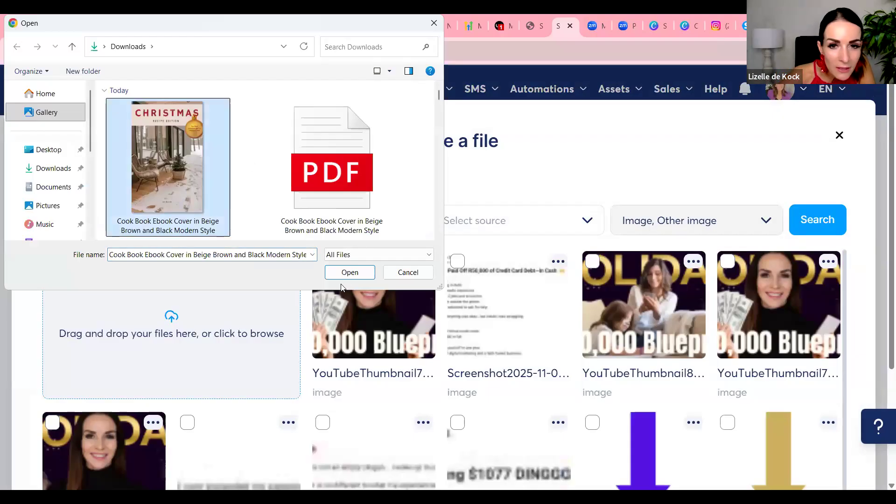
{"action": "key", "text": "Return"}
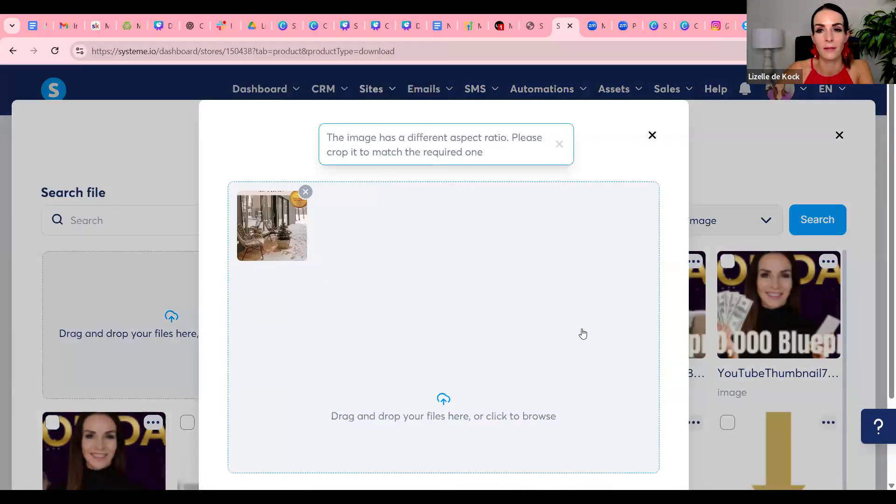
{"action": "scroll", "coordinate": [607, 373], "scroll_direction": "down", "scroll_amount": 1}
{"action": "left_click", "coordinate": [631, 412]}
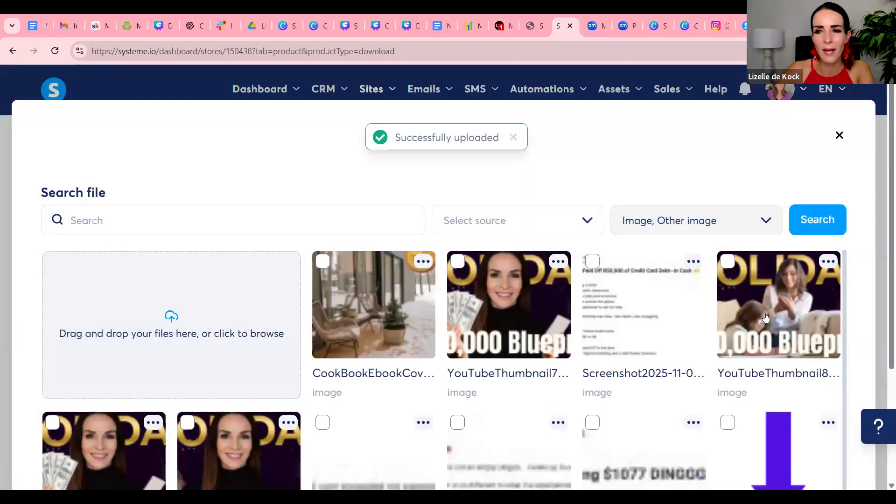
Choose the newly uploaded cook book cover from the file library as the product's header image
{"action": "scroll", "coordinate": [764, 316], "scroll_direction": "down", "scroll_amount": 2}
{"action": "scroll", "coordinate": [796, 390], "scroll_direction": "down", "scroll_amount": 12}
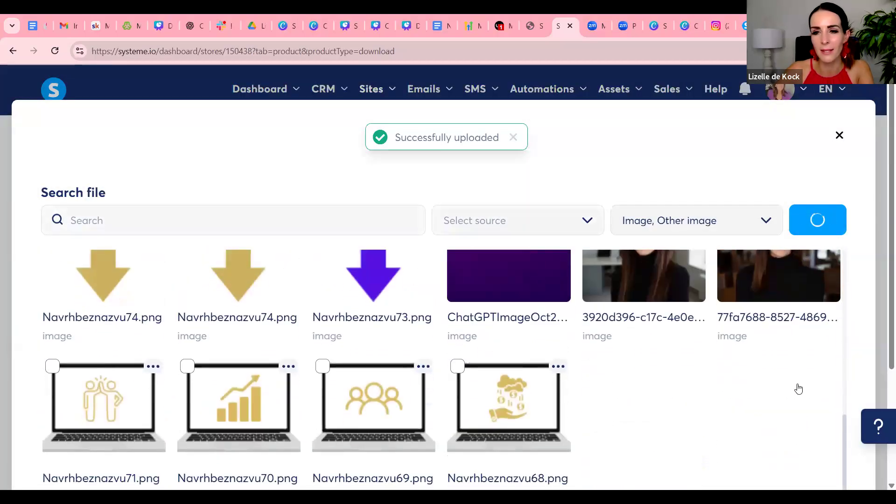
{"action": "scroll", "coordinate": [822, 396], "scroll_direction": "down", "scroll_amount": 5}
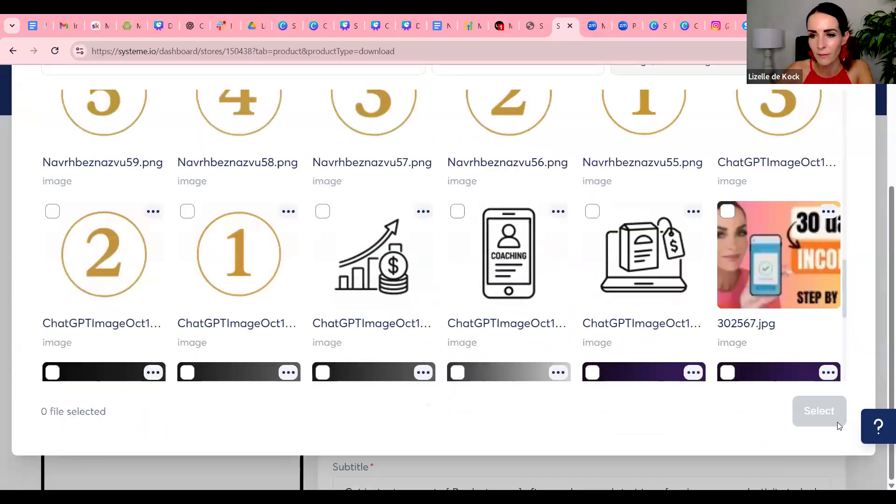
{"action": "scroll", "coordinate": [809, 335], "scroll_direction": "up", "scroll_amount": 15}
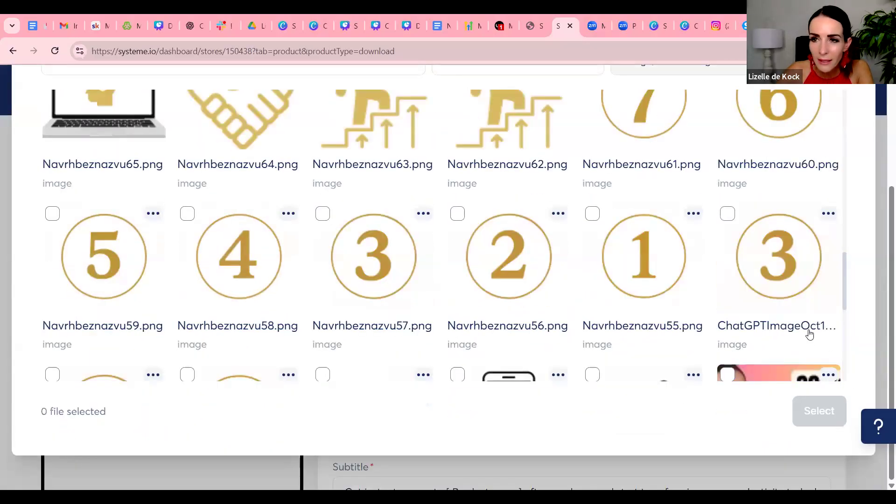
{"action": "left_click", "coordinate": [322, 102]}
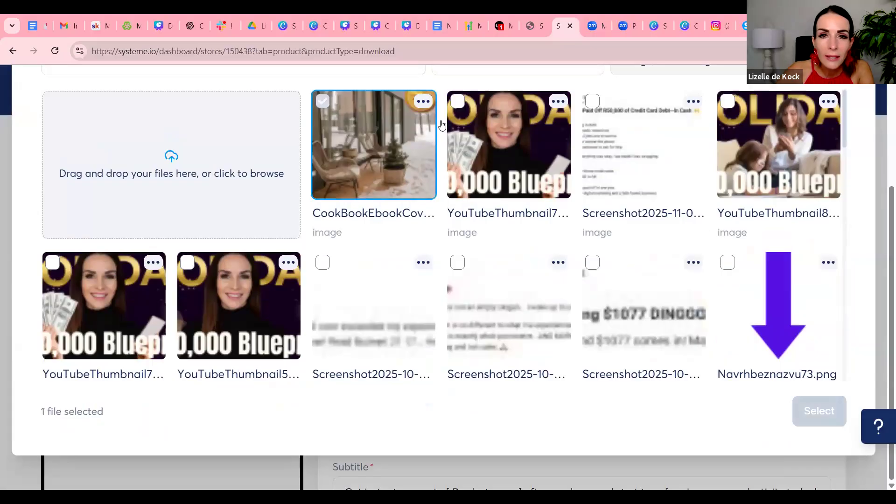
{"action": "scroll", "coordinate": [740, 265], "scroll_direction": "down", "scroll_amount": 20}
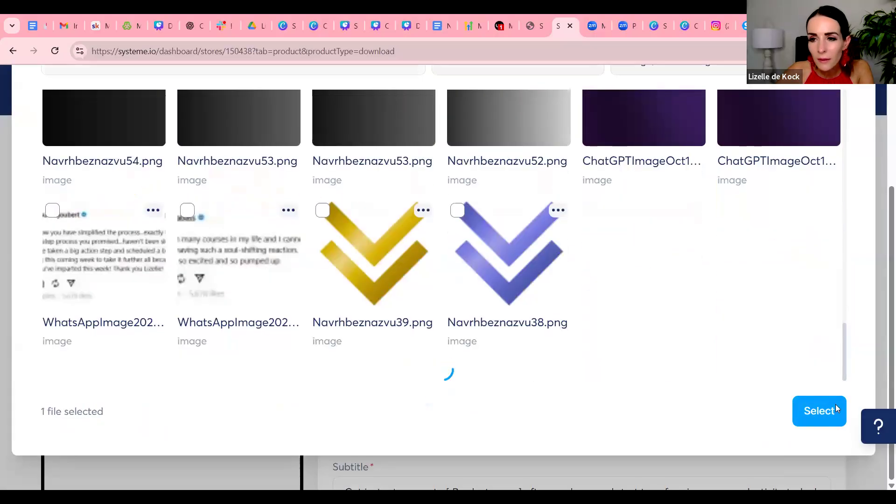
{"action": "left_click", "coordinate": [834, 411]}
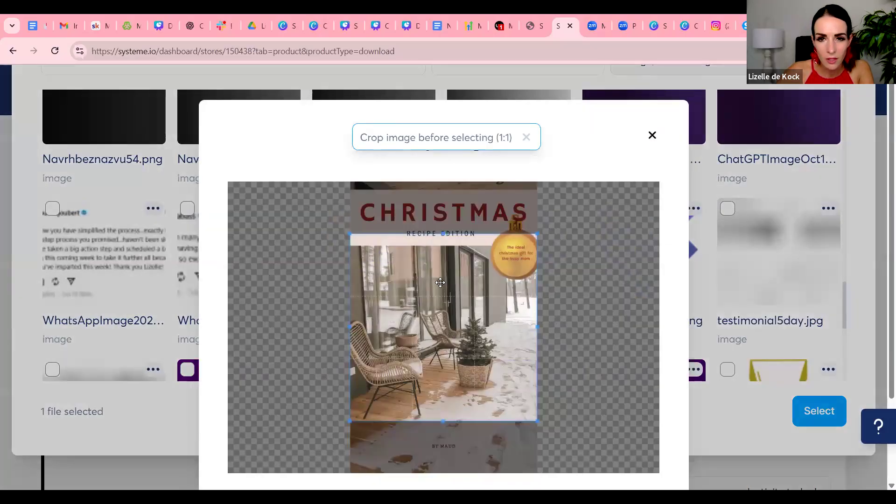
Crop the cover to a 1:1 square containing the CHRISTMAS title and apply it as the thumbnail
{"action": "left_click_drag", "start_coordinate": [443, 331], "coordinate": [443, 283]}
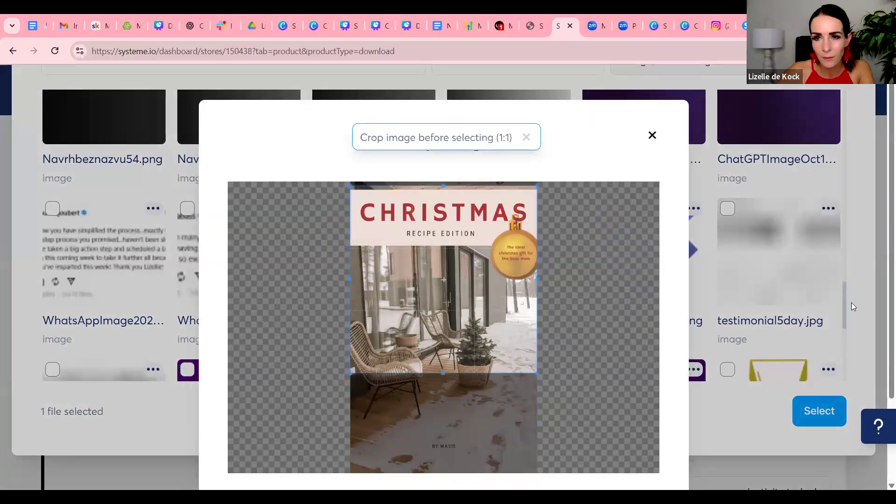
{"action": "scroll", "coordinate": [777, 274], "scroll_direction": "down", "scroll_amount": 2}
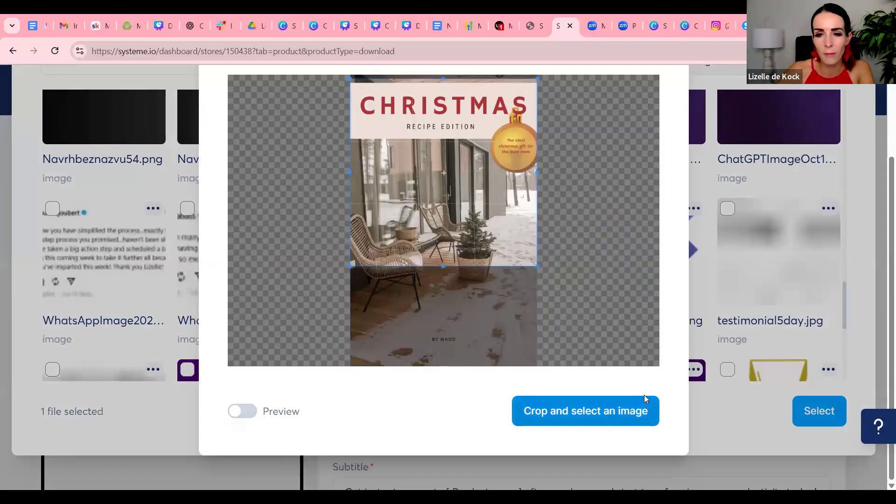
{"action": "left_click", "coordinate": [645, 398]}
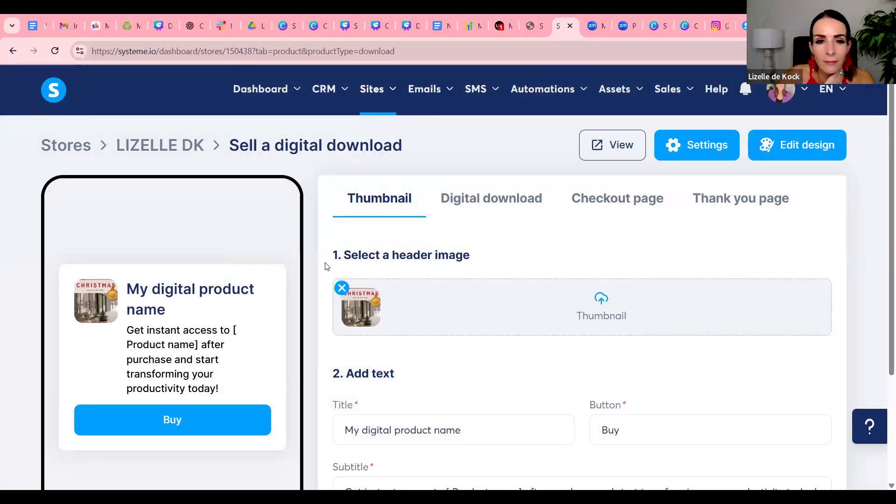
Replace the product's placeholder title with "Christmas Recipes"
{"action": "scroll", "coordinate": [471, 285], "scroll_direction": "down", "scroll_amount": 3}
{"action": "left_click_drag", "start_coordinate": [471, 284], "coordinate": [357, 283]}
{"action": "type", "text": "Ch"}
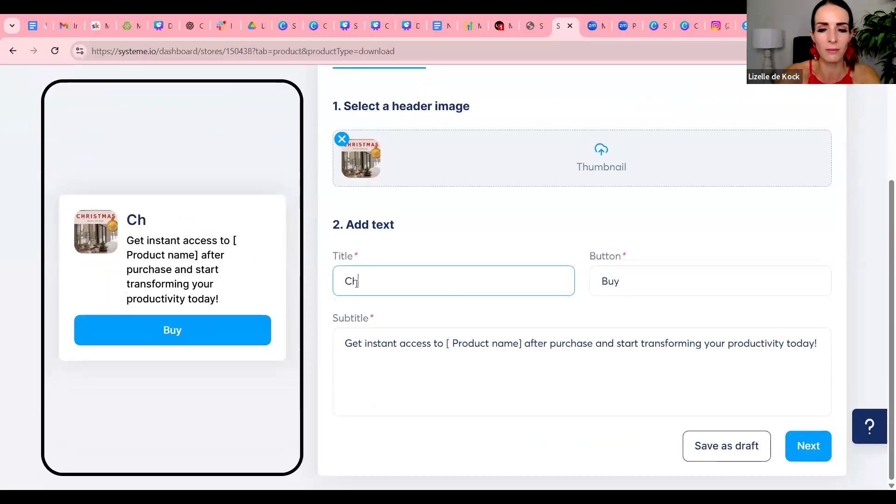
{"action": "type", "text": "ristmas Recipes"}
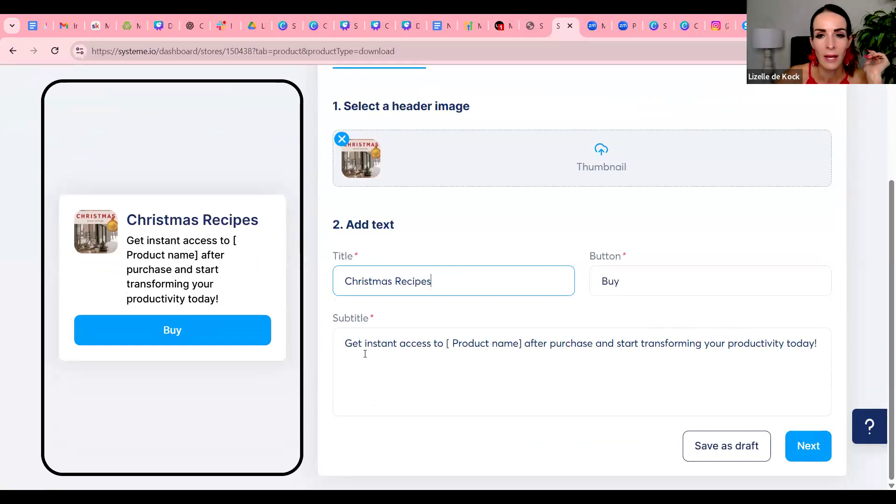
Replace the "[ Product name]" placeholder in the subtitle with "Christmas Recipes in 15min"
{"action": "left_click_drag", "start_coordinate": [446, 343], "coordinate": [523, 341]}
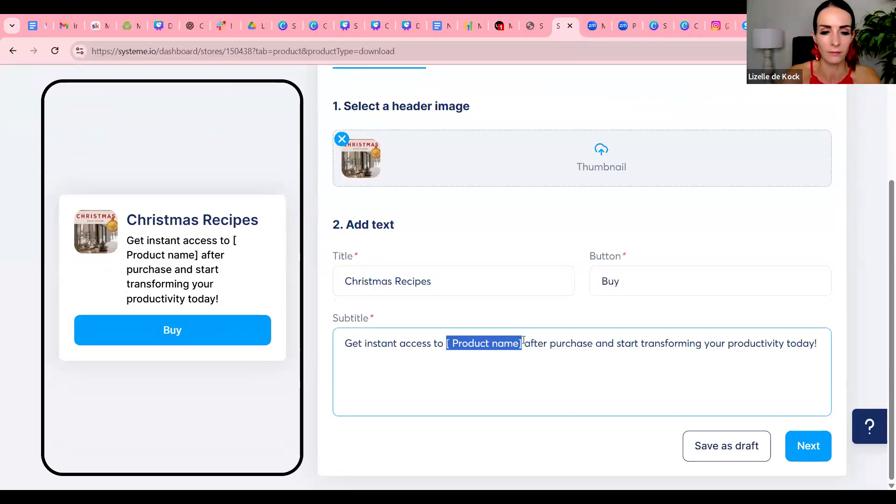
{"action": "type", "text": "Christmas "}
{"action": "type", "text": "Recipes"}
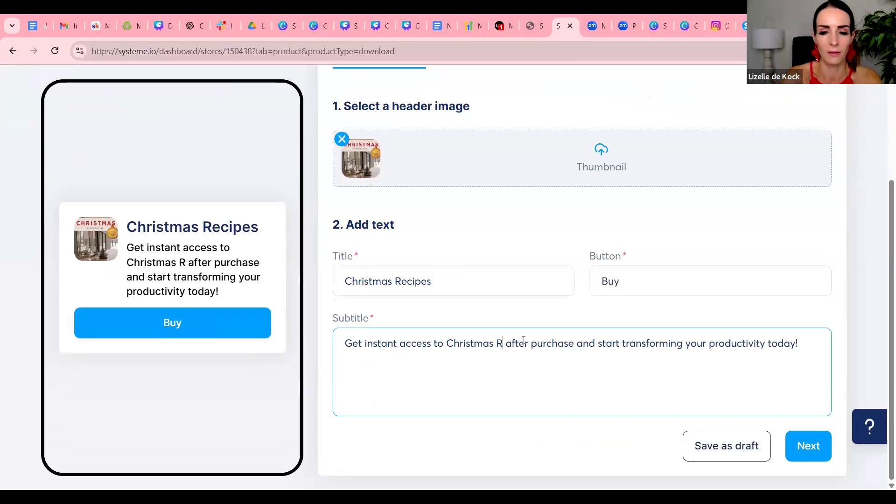
{"action": "type", "text": " in 15m"}
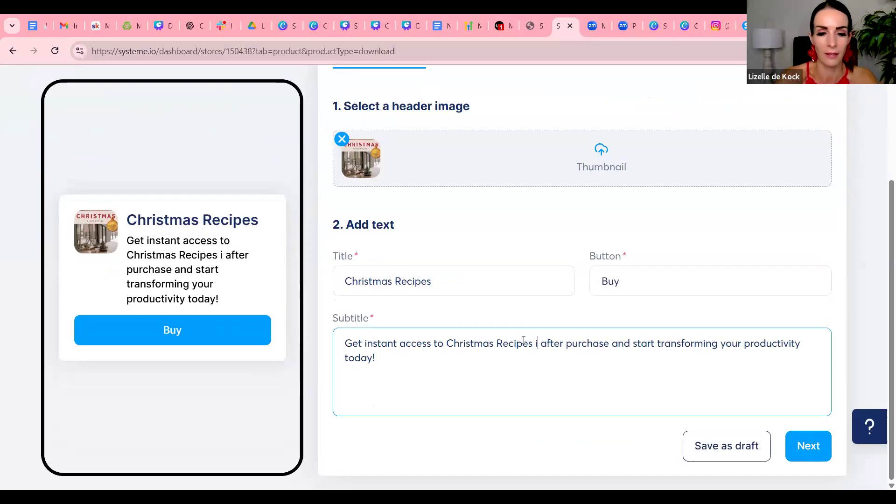
{"action": "type", "text": "in"}
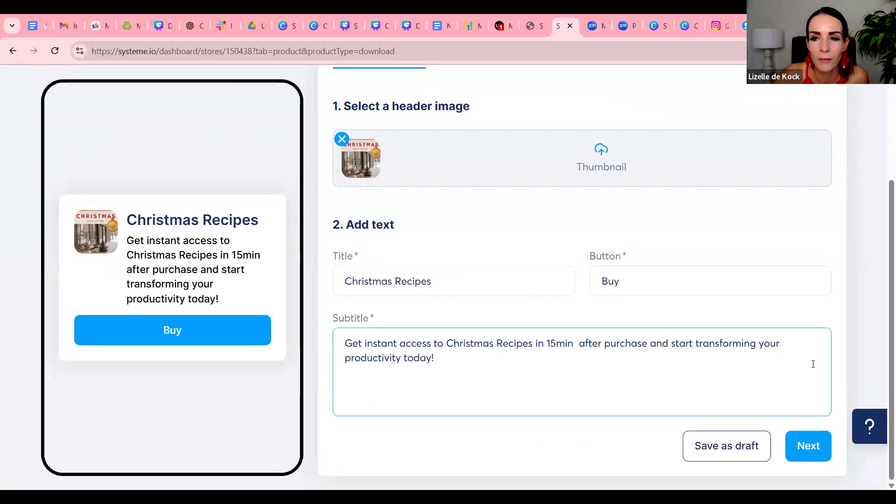
Rewrite the subtitle's ending as "start enjoying your holiday without stressing about what you're going to cook!"
{"action": "left_click_drag", "start_coordinate": [671, 345], "coordinate": [701, 360]}
{"action": "left_click", "coordinate": [680, 344]}
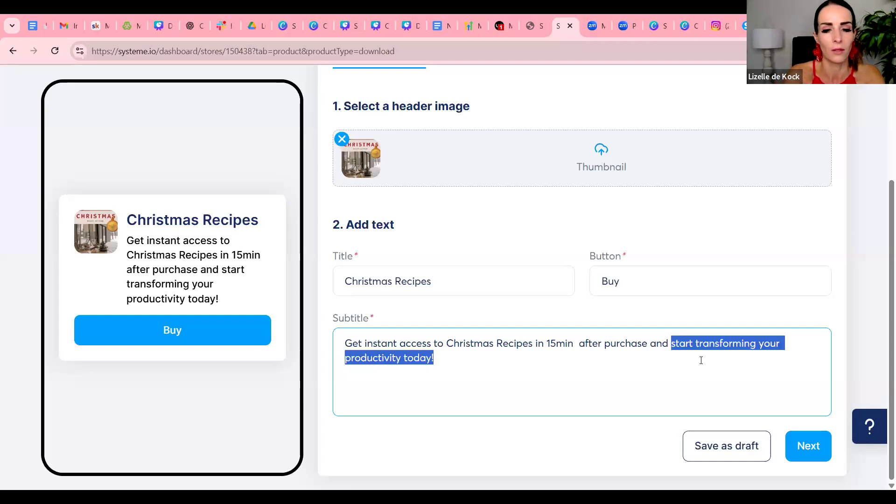
{"action": "type", "text": "start enjoygin"}
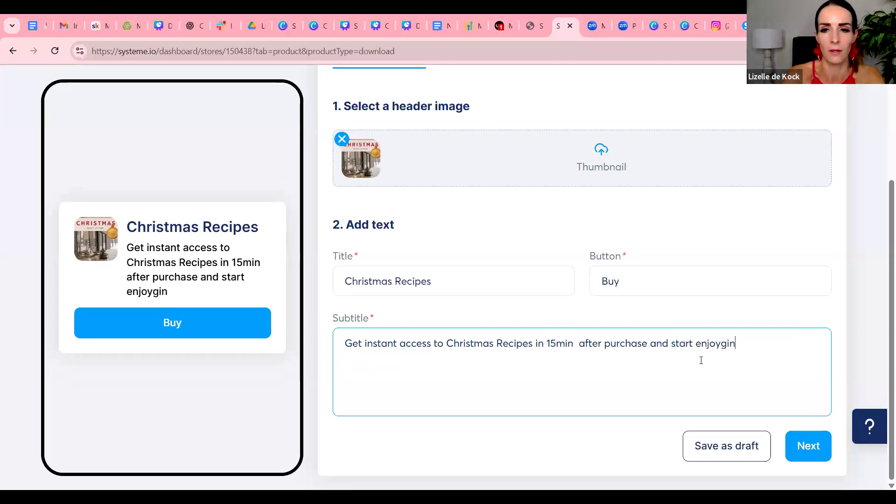
{"action": "key", "text": "BackSpace"}
{"action": "key", "text": "BackSpace"}
{"action": "key", "text": "BackSpace"}
{"action": "key", "text": "BackSpace"}
{"action": "type", "text": "ing "}
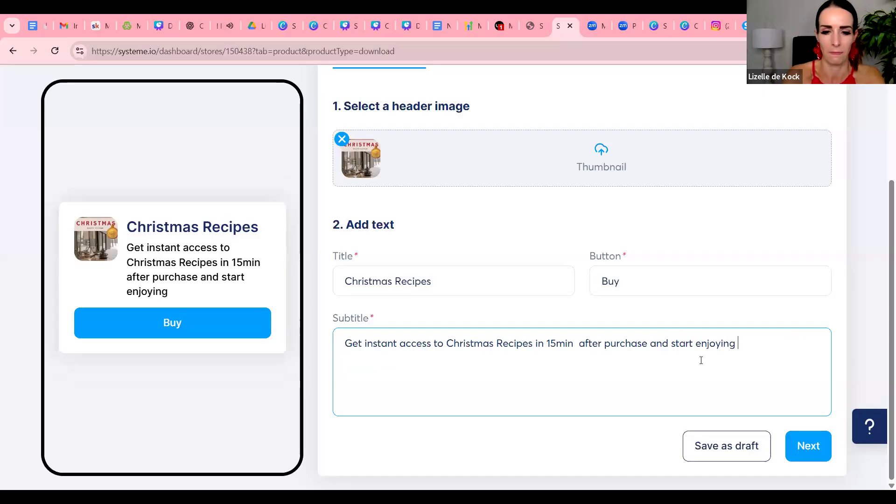
{"action": "type", "text": "your hyliday"}
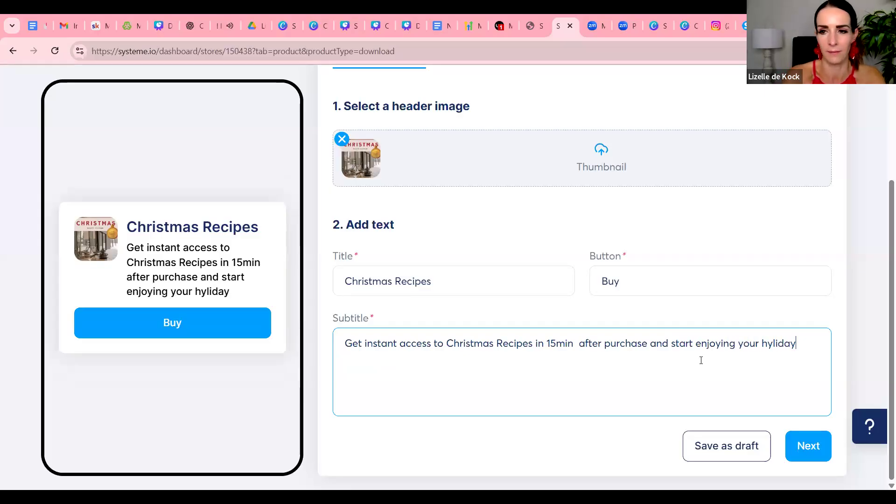
{"action": "key", "text": "BackSpace"}
{"action": "key", "text": "BackSpace"}
{"action": "key", "text": "BackSpace"}
{"action": "key", "text": "BackSpace"}
{"action": "type", "text": "oliday without stressing about what you're going to cook!"}
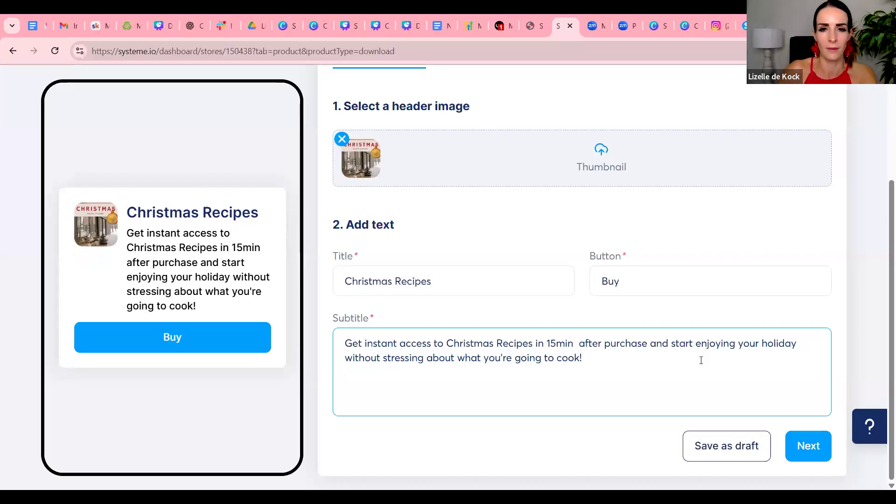
Extend the product title to "Christmas Recipes in 15 min" and continue to the digital download settings
{"action": "left_click", "coordinate": [477, 294]}
{"action": "type", "text": "in 15 min"}
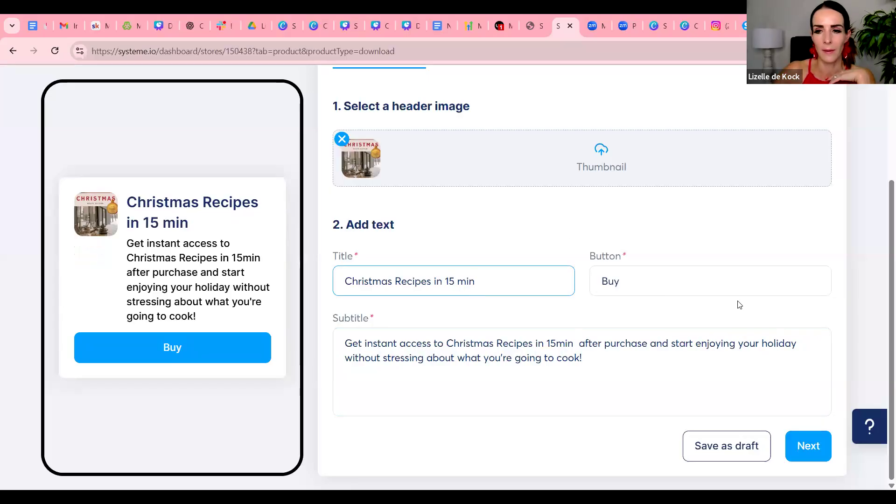
{"action": "left_click", "coordinate": [809, 444]}
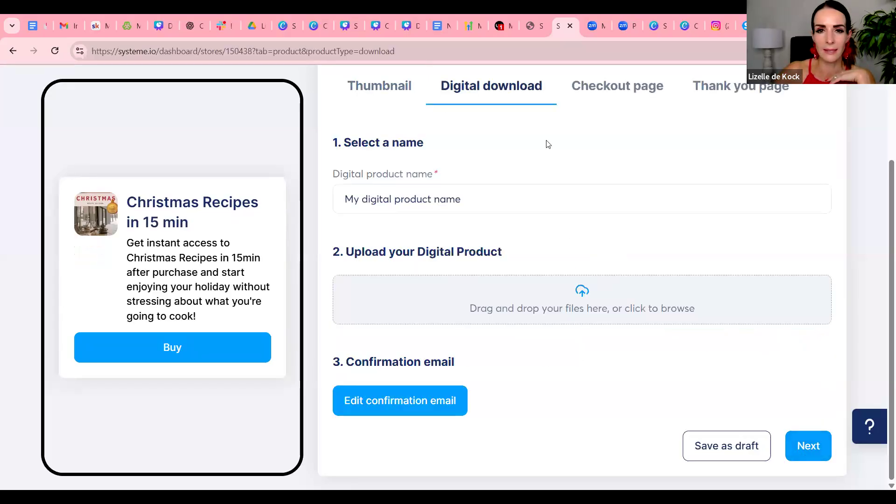
Set the digital product name to "Christmas Recipes in 15 min"
{"action": "scroll", "coordinate": [485, 251], "scroll_direction": "up", "scroll_amount": 2}
{"action": "left_click_drag", "start_coordinate": [461, 257], "coordinate": [322, 255]}
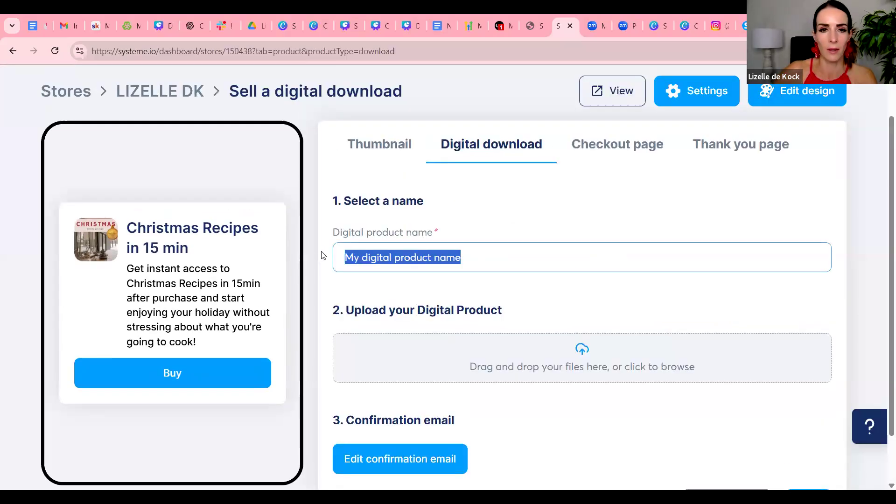
{"action": "type", "text": "Ch"}
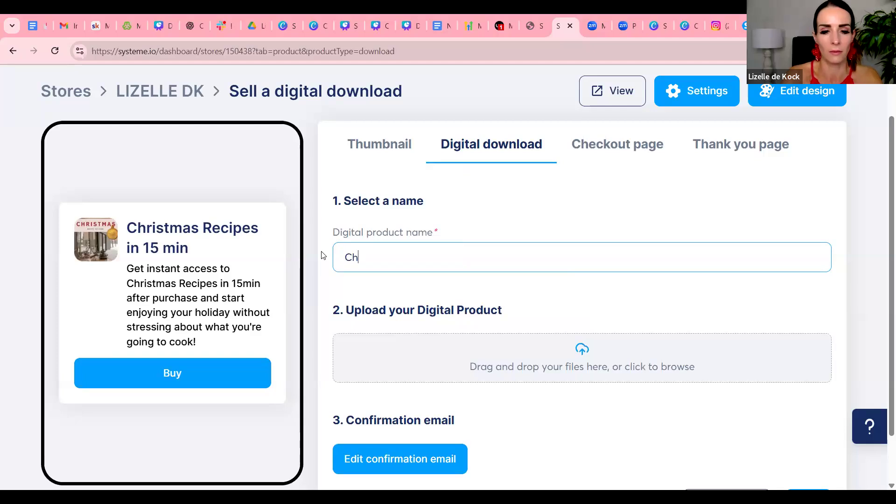
{"action": "type", "text": "ristmas Rec"}
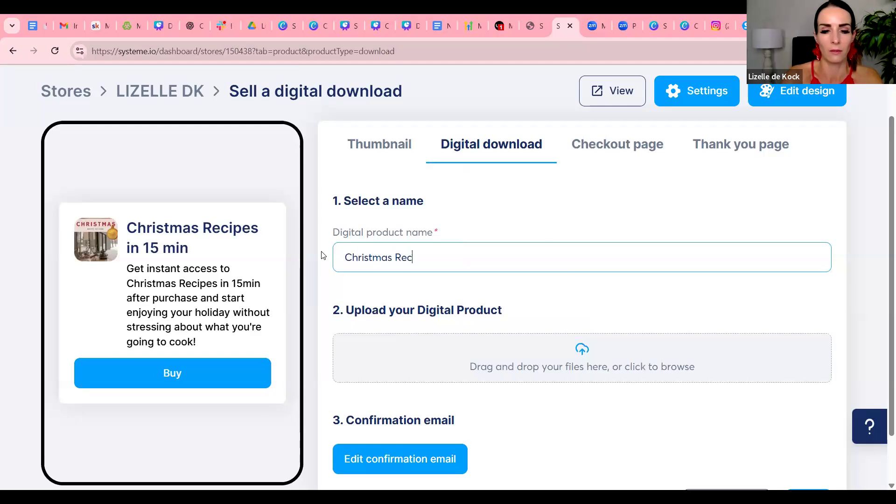
{"action": "type", "text": "ipes in 15 min"}
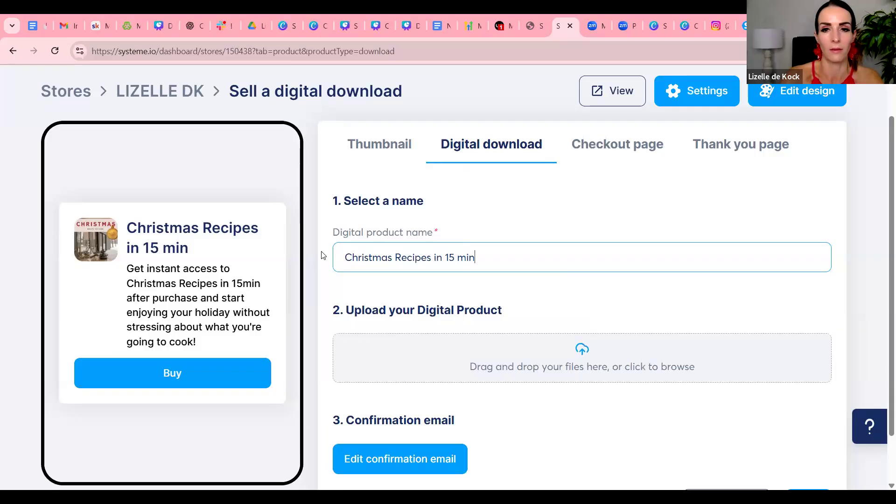
Upload the PDF "Cook Book Ebook Cover in Beige Brown and Black Modern Style" from Downloads to the file library
{"action": "scroll", "coordinate": [406, 112], "scroll_direction": "down", "scroll_amount": 2}
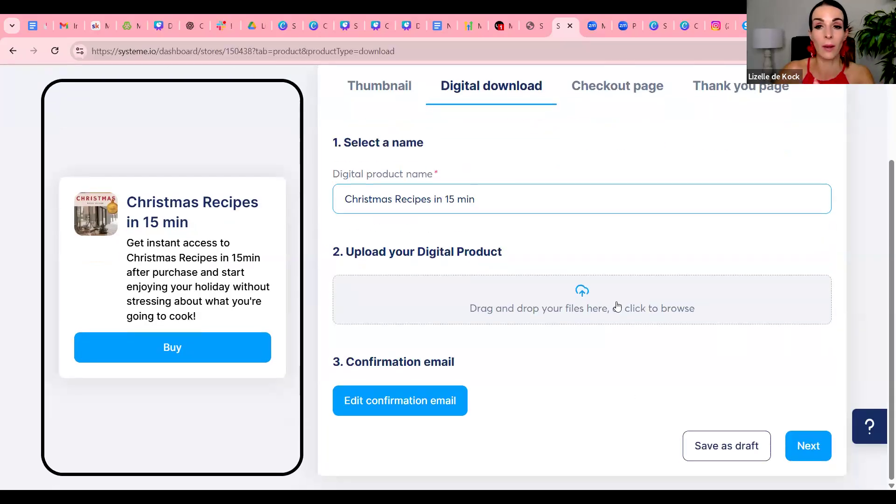
{"action": "left_click", "coordinate": [581, 297]}
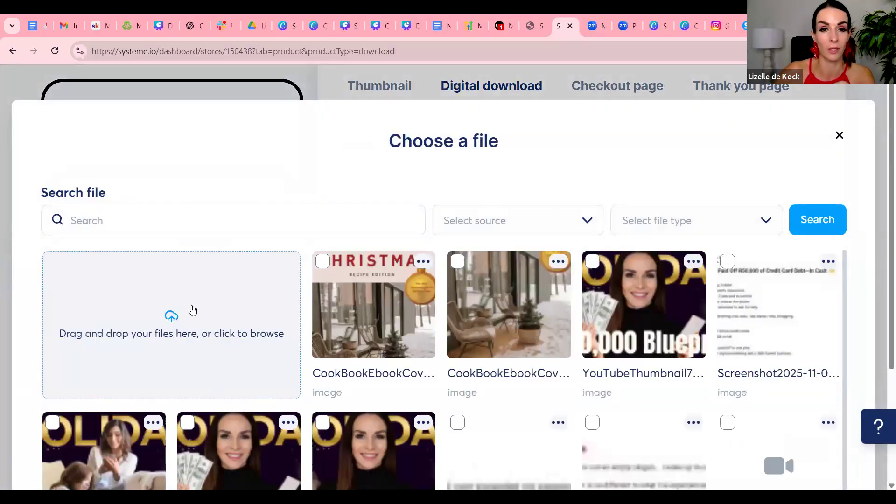
{"action": "left_click", "coordinate": [197, 307]}
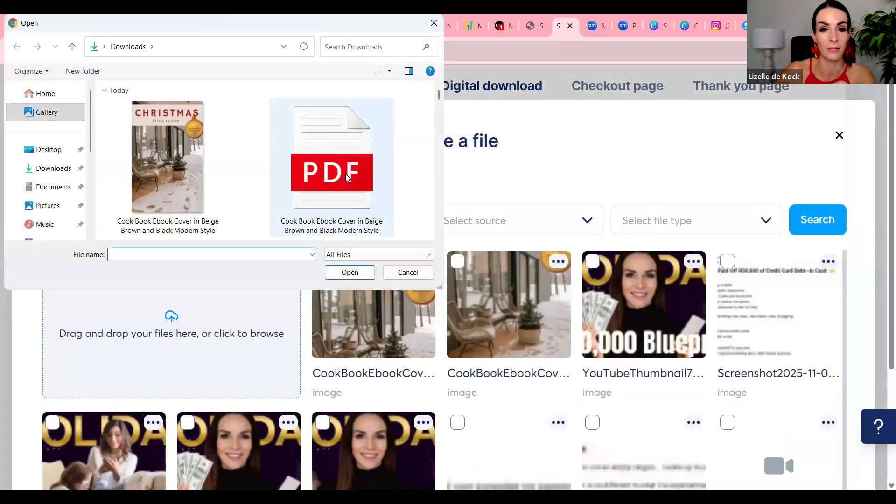
{"action": "double_click", "coordinate": [364, 174]}
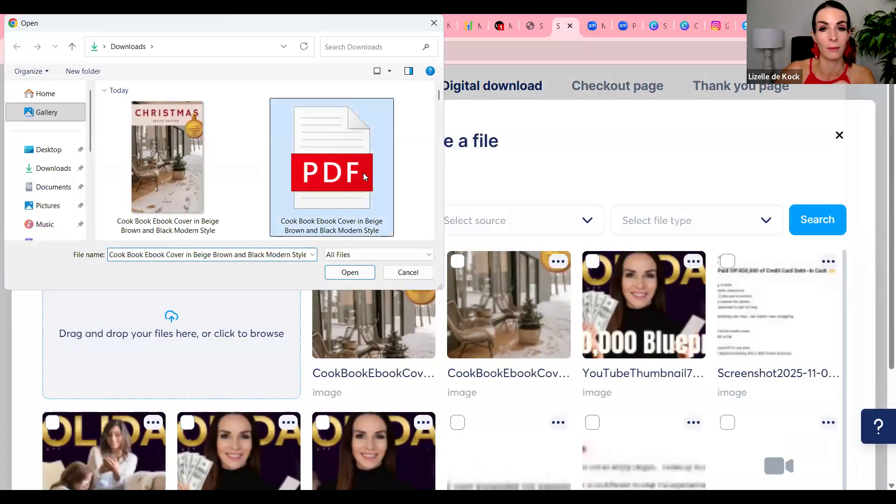
{"action": "scroll", "coordinate": [579, 300], "scroll_direction": "down", "scroll_amount": 3}
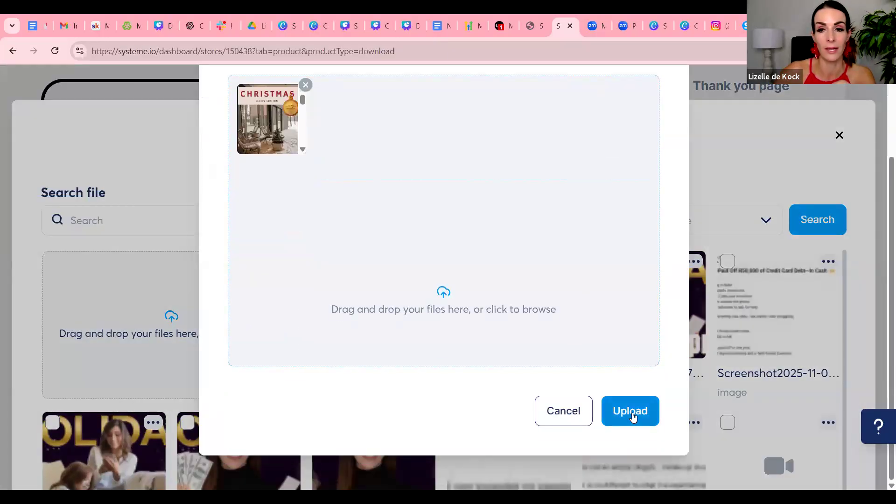
{"action": "left_click", "coordinate": [632, 412]}
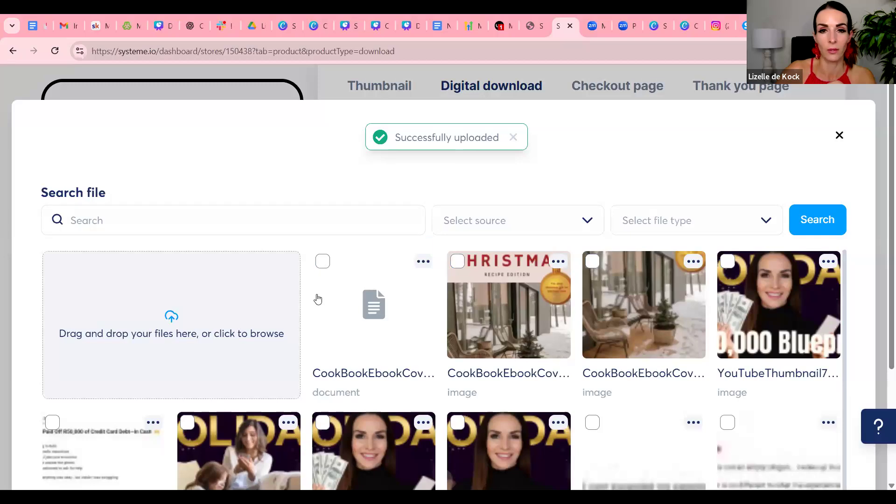
Attach the uploaded cook book PDF document as the digital product file
{"action": "left_click", "coordinate": [323, 261]}
{"action": "scroll", "coordinate": [750, 344], "scroll_direction": "down", "scroll_amount": 10}
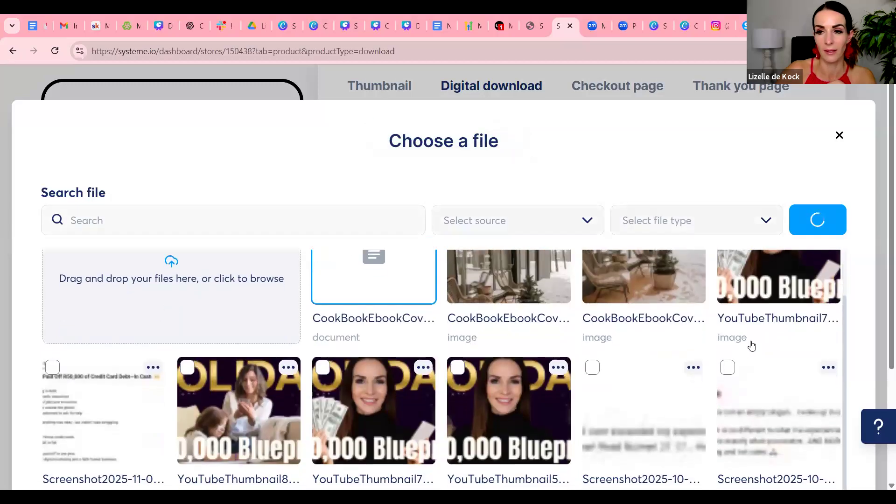
{"action": "left_click", "coordinate": [819, 424]}
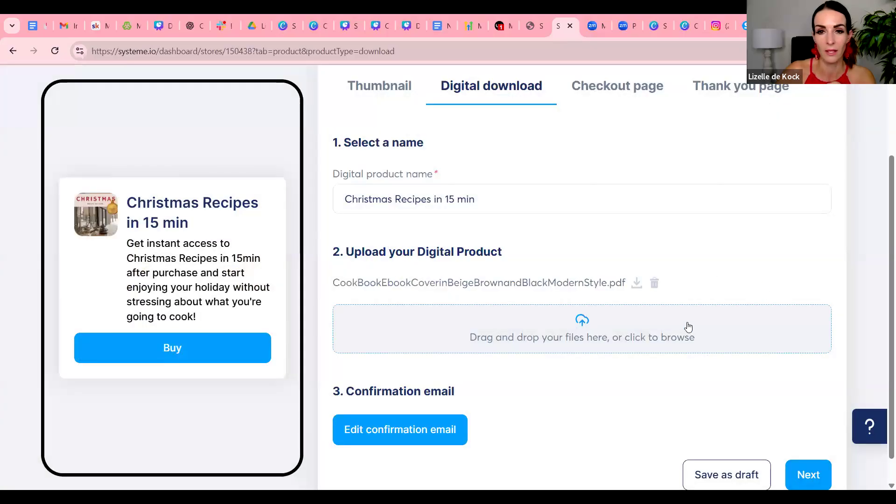
Set the confirmation email's subject to "You got my secret Cheristmas Recipes in 15 min!"
{"action": "scroll", "coordinate": [686, 325], "scroll_direction": "down", "scroll_amount": 1}
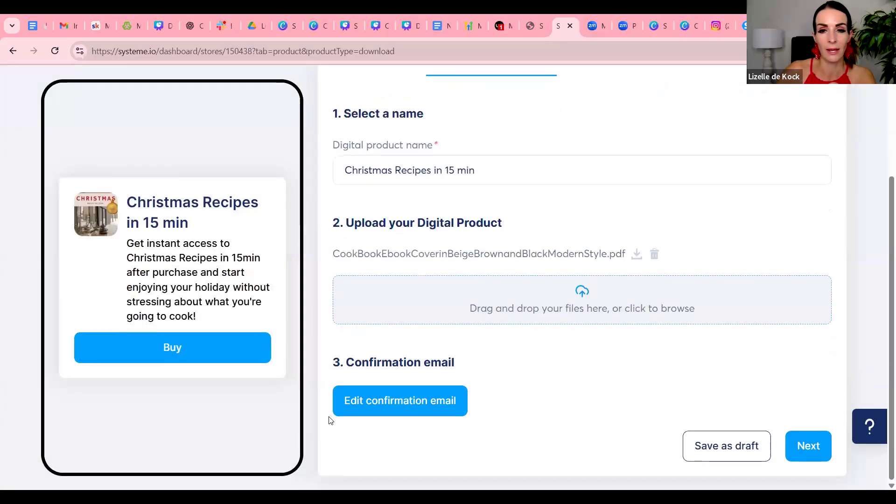
{"action": "left_click", "coordinate": [393, 409]}
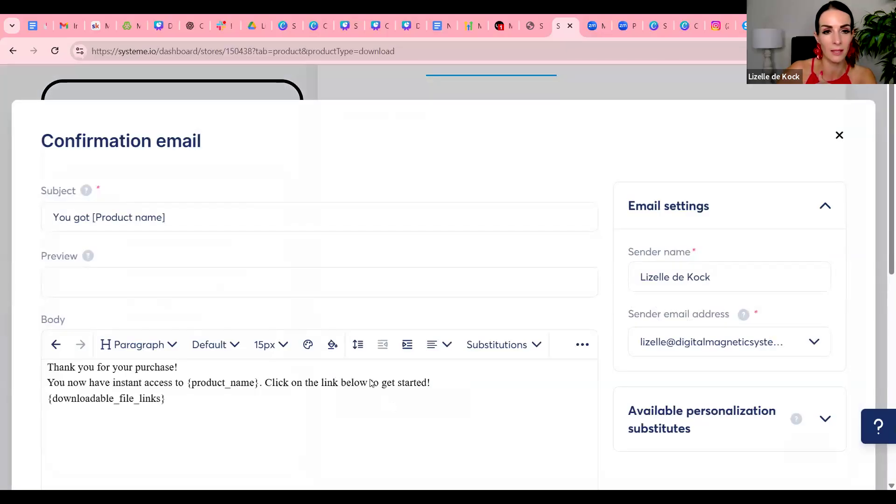
{"action": "left_click_drag", "start_coordinate": [165, 217], "coordinate": [90, 218]}
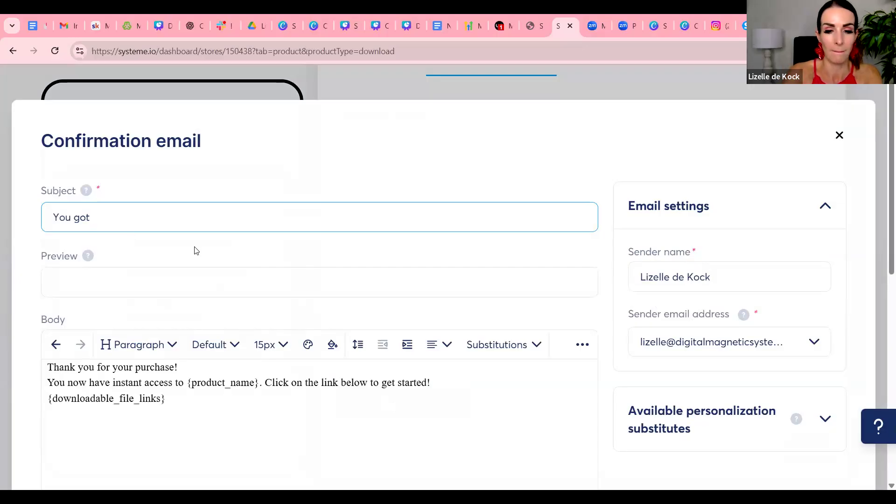
{"action": "type", "text": "my secre"}
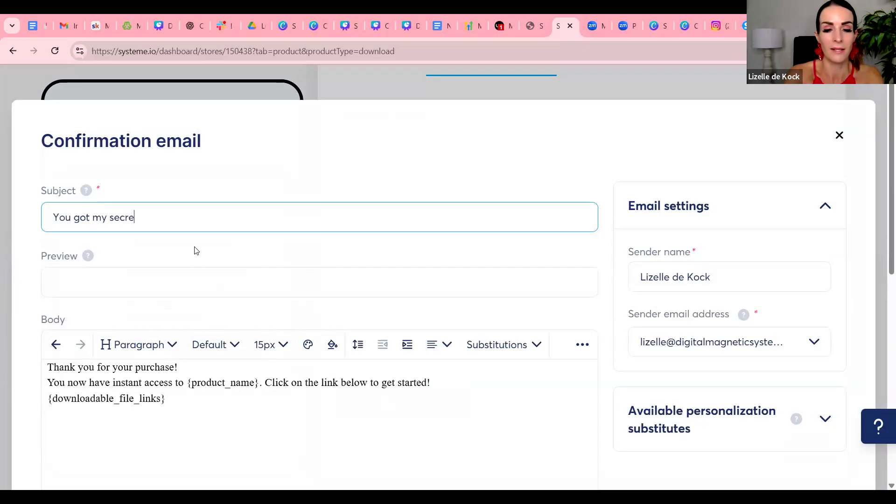
{"action": "type", "text": "t Cheristmas"}
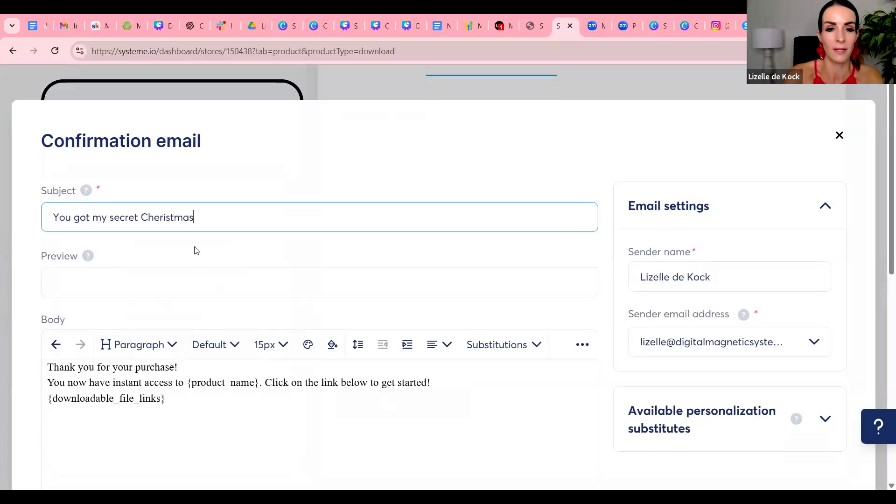
{"action": "type", "text": " Recipe"}
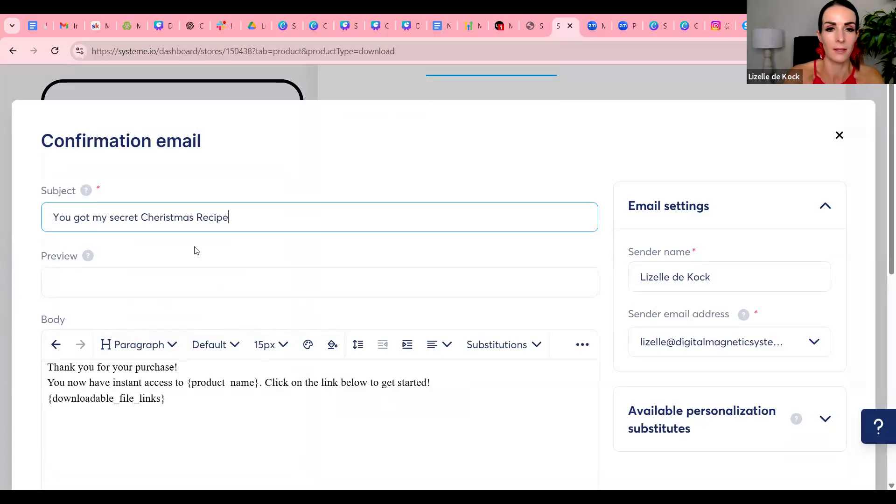
{"action": "type", "text": "s in 15 min!"}
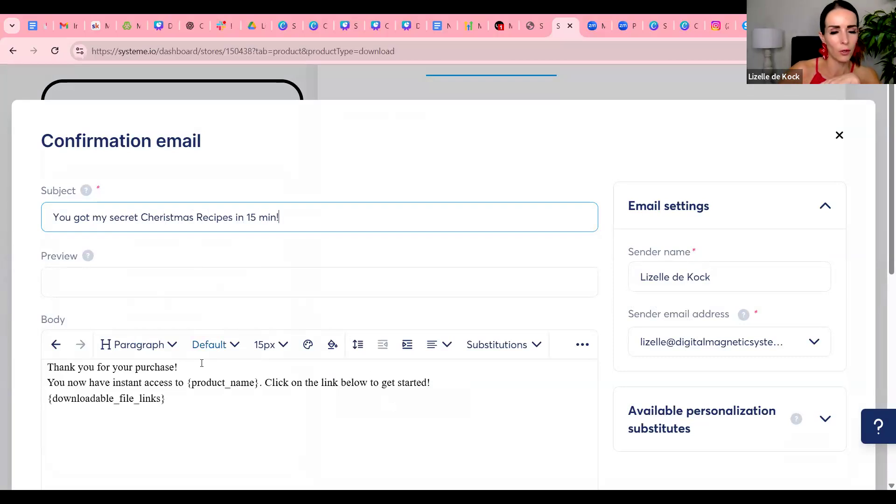
Review the confirmation email's body placeholders, save the email and continue to the checkout page settings
{"action": "scroll", "coordinate": [201, 362], "scroll_direction": "down", "scroll_amount": 1}
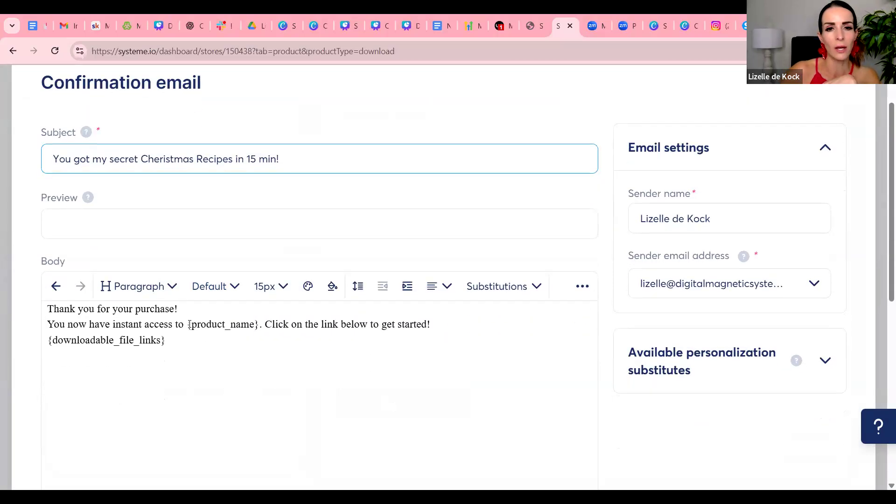
{"action": "left_click_drag", "start_coordinate": [188, 325], "coordinate": [265, 353]}
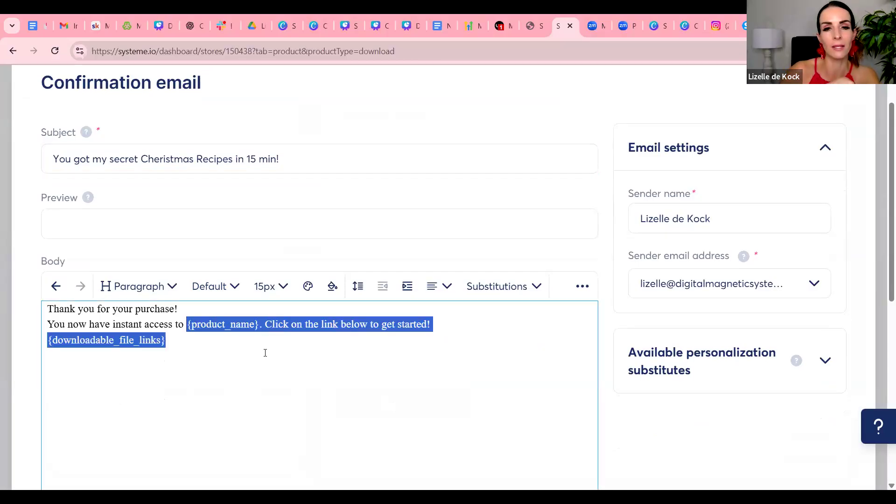
{"action": "left_click", "coordinate": [265, 353]}
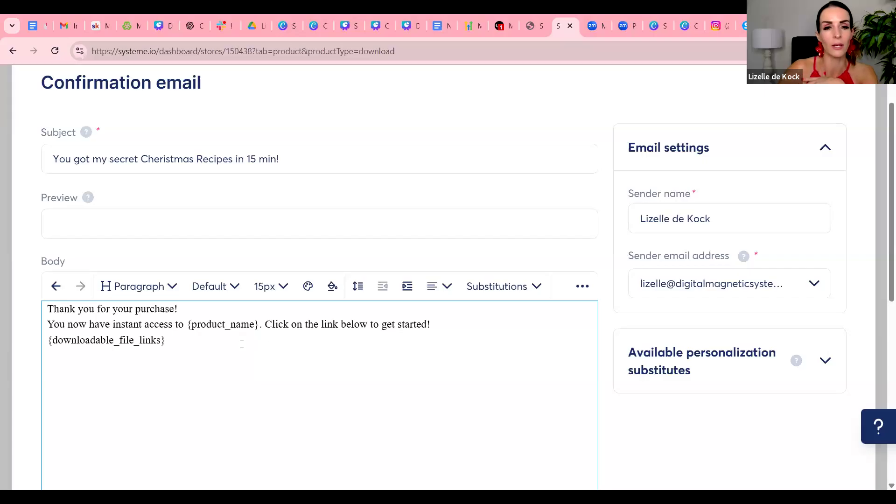
{"action": "left_click_drag", "start_coordinate": [166, 345], "coordinate": [160, 344]}
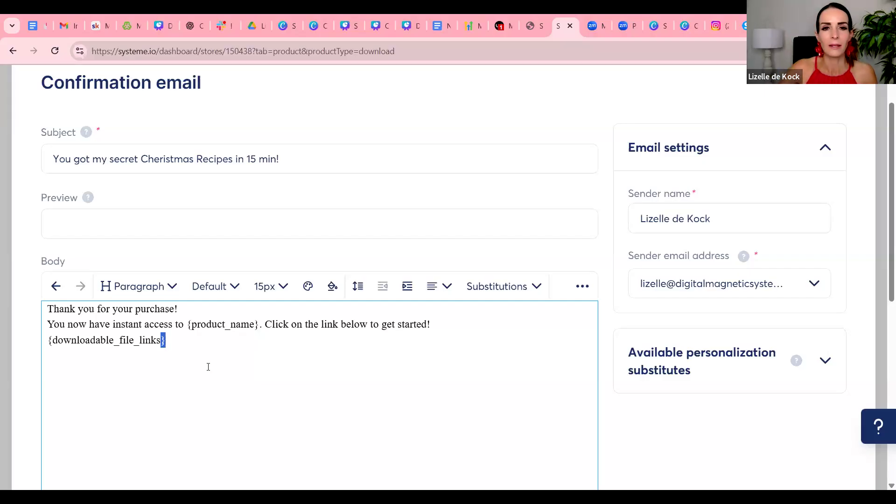
{"action": "left_click", "coordinate": [537, 287]}
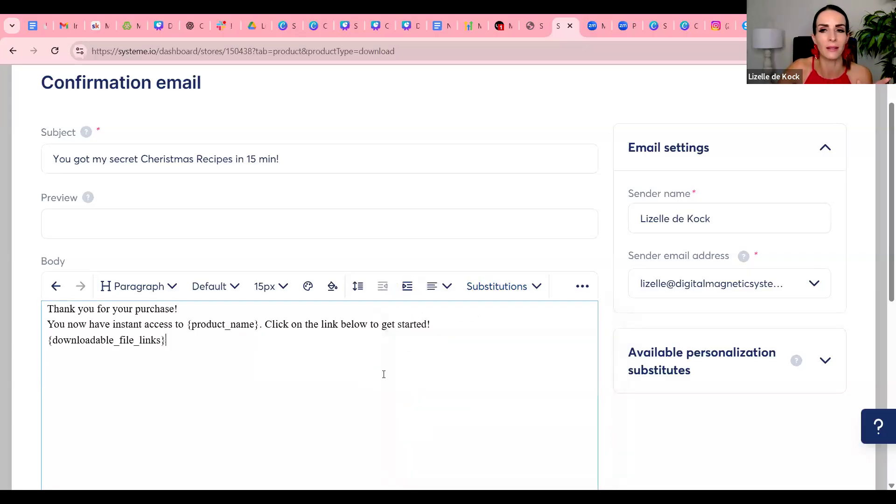
{"action": "scroll", "coordinate": [382, 373], "scroll_direction": "down", "scroll_amount": 8}
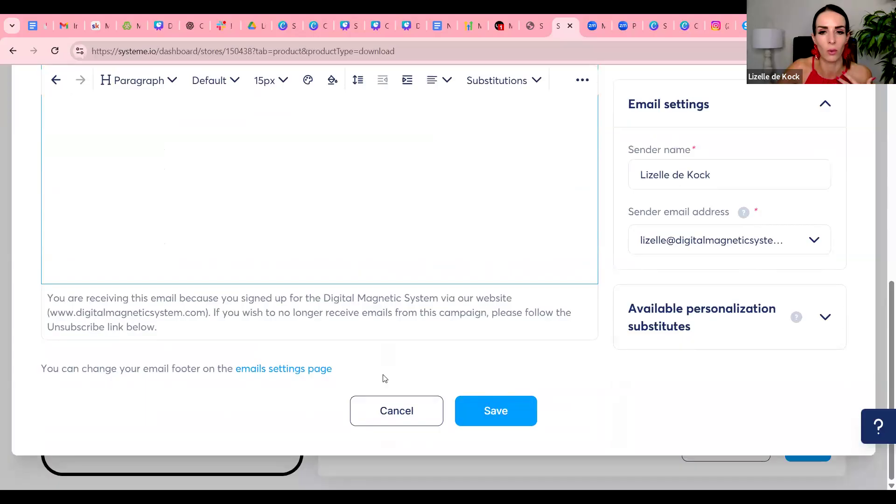
{"action": "left_click", "coordinate": [478, 409]}
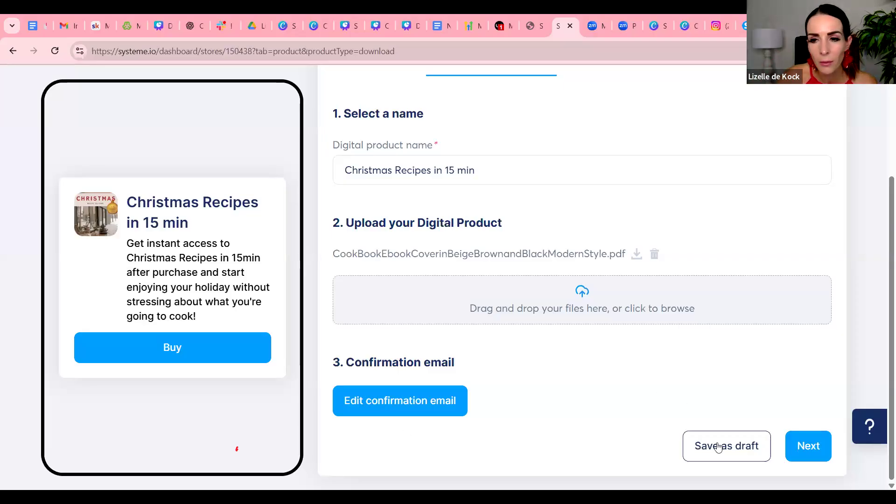
{"action": "left_click", "coordinate": [813, 452]}
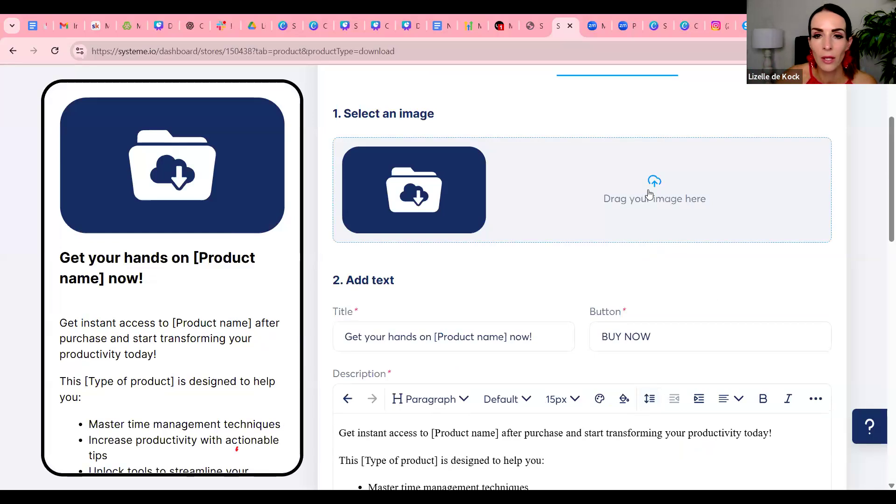
Replace the "[Product name]" placeholder in the checkout page title with "Christmas Recipes in 15 min"
{"action": "scroll", "coordinate": [643, 246], "scroll_direction": "down", "scroll_amount": 1}
{"action": "scroll", "coordinate": [643, 247], "scroll_direction": "down", "scroll_amount": 2}
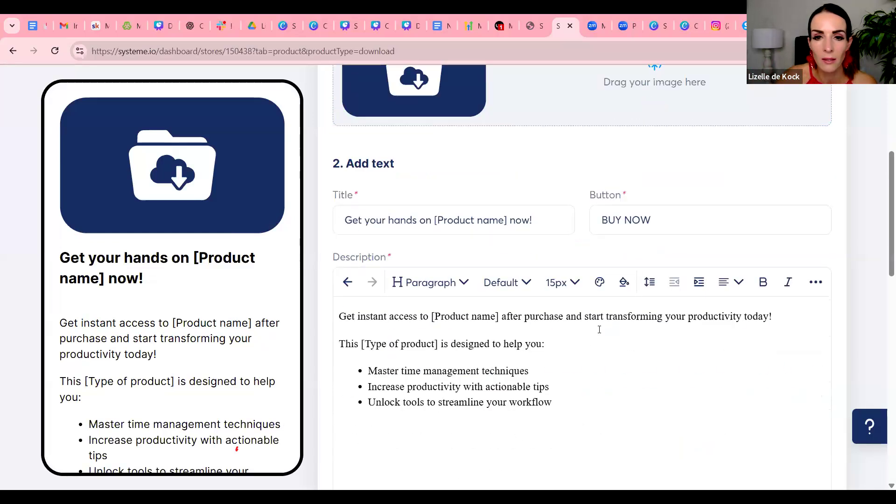
{"action": "scroll", "coordinate": [544, 339], "scroll_direction": "up", "scroll_amount": 4}
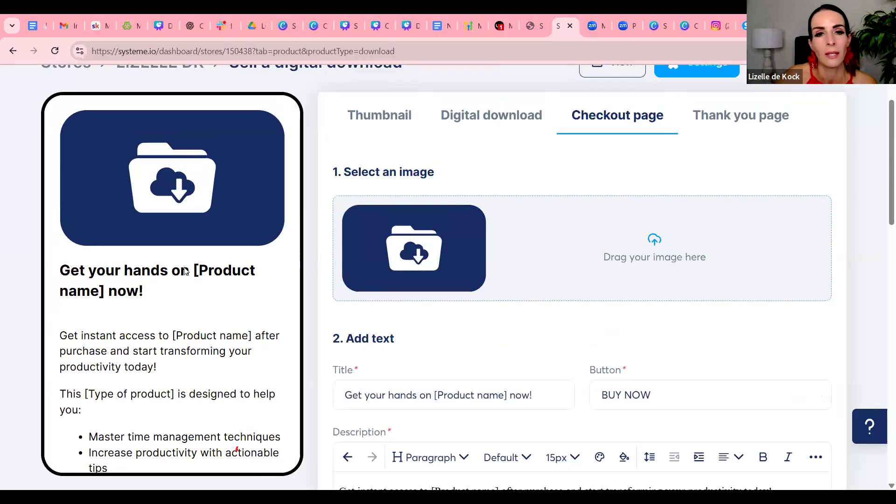
{"action": "scroll", "coordinate": [428, 301], "scroll_direction": "down", "scroll_amount": 3}
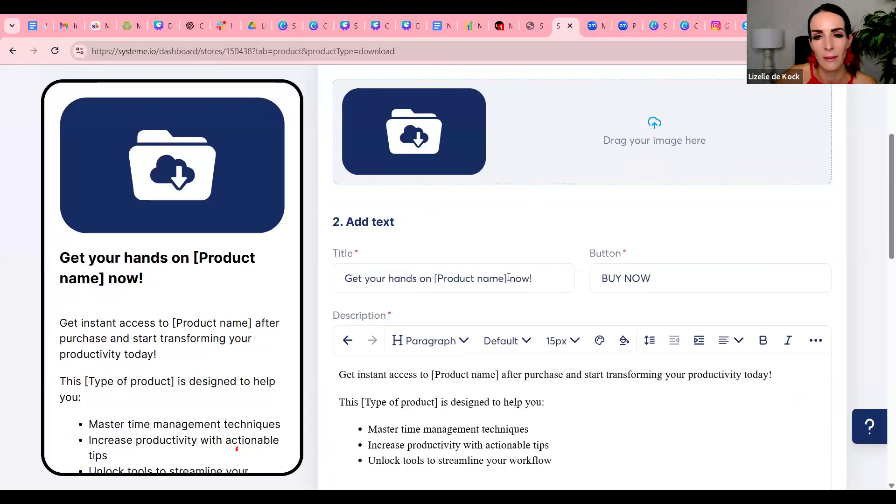
{"action": "left_click_drag", "start_coordinate": [508, 279], "coordinate": [502, 289]}
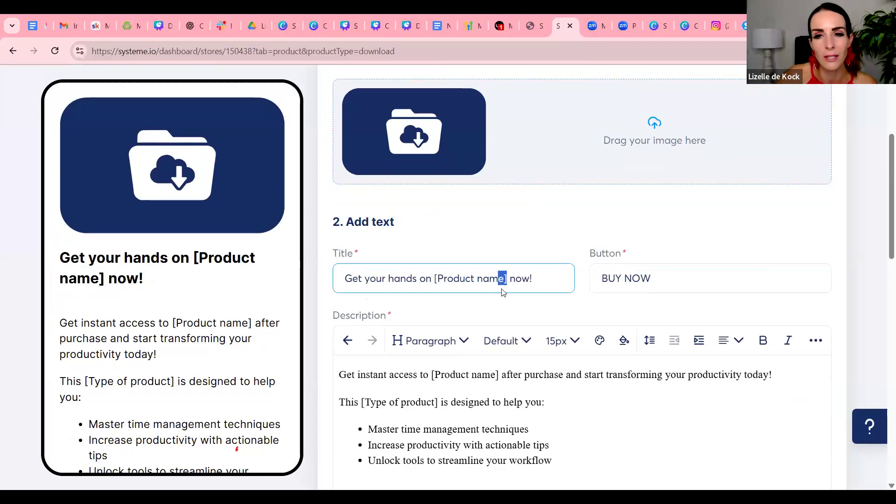
{"action": "left_click", "coordinate": [506, 306]}
{"action": "left_click_drag", "start_coordinate": [506, 279], "coordinate": [433, 279]}
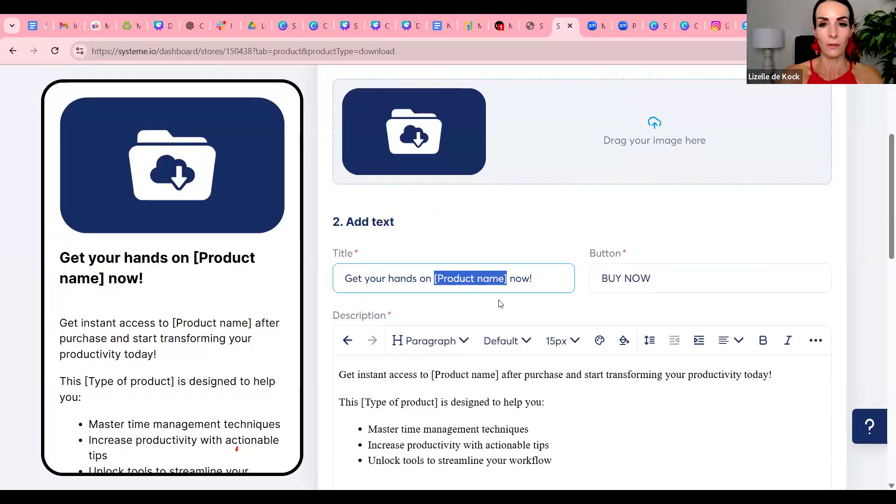
{"action": "type", "text": "Christmas "}
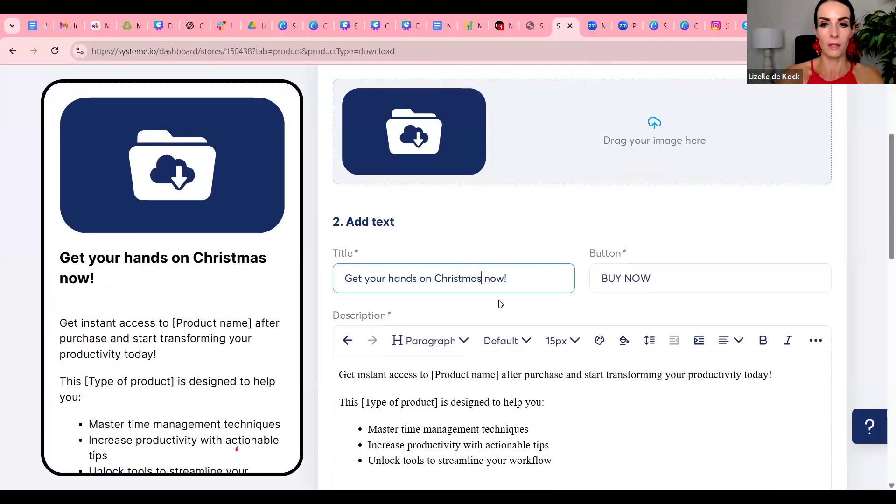
{"action": "type", "text": "Recipes in 1"}
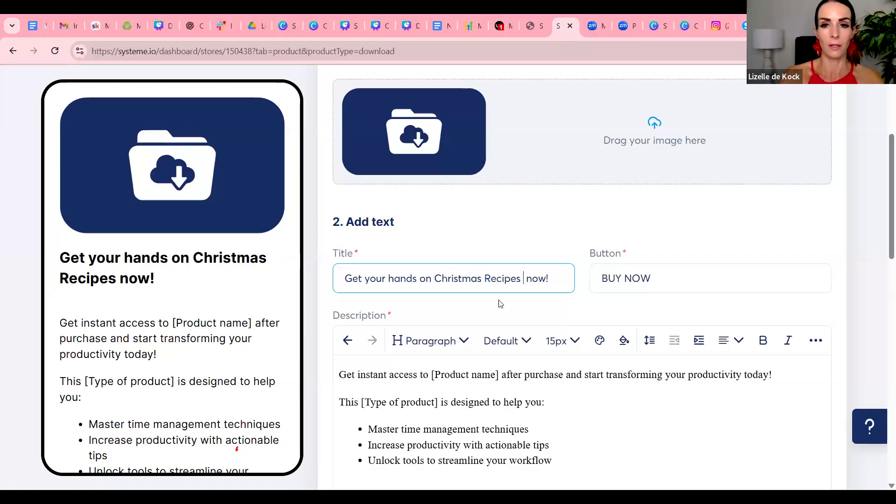
{"action": "type", "text": "5 min"}
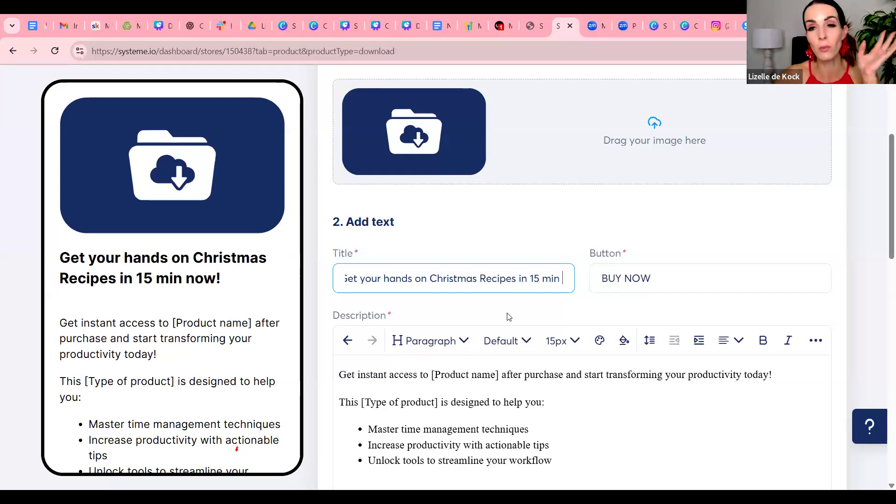
Replace the "[Product name]" placeholder in the checkout page description with "my Christmas recipe in 15 min e-book"
{"action": "scroll", "coordinate": [644, 345], "scroll_direction": "down", "scroll_amount": 2}
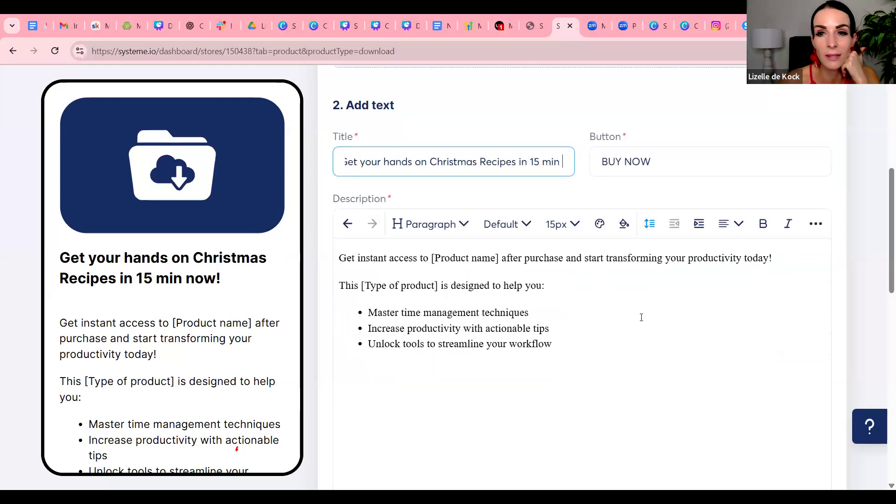
{"action": "left_click", "coordinate": [434, 257]}
{"action": "key", "text": "BackSpace"}
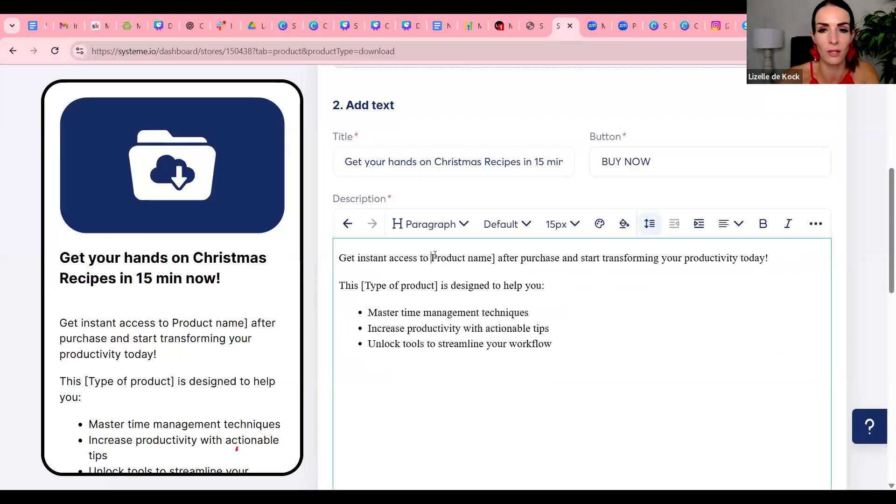
{"action": "left_click_drag", "start_coordinate": [487, 258], "coordinate": [433, 265]}
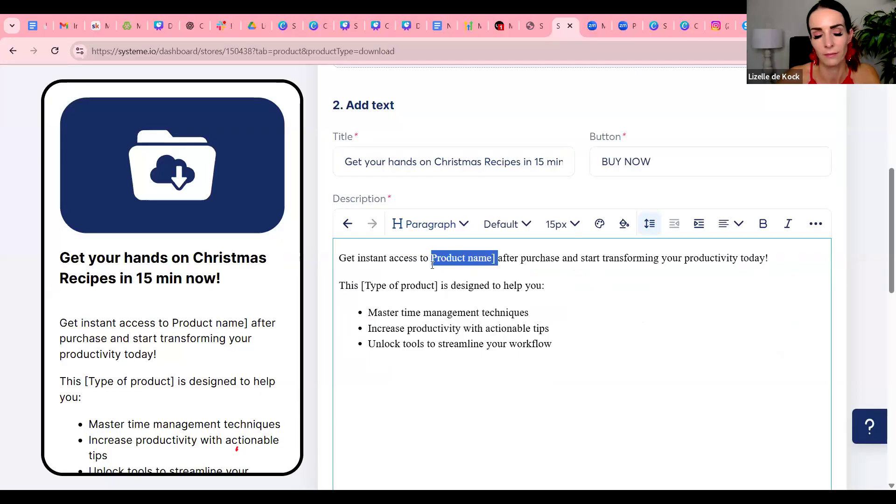
{"action": "type", "text": "your"}
{"action": "key", "text": "BackSpace"}
{"action": "key", "text": "BackSpace"}
{"action": "key", "text": "BackSpace"}
{"action": "key", "text": "BackSpace"}
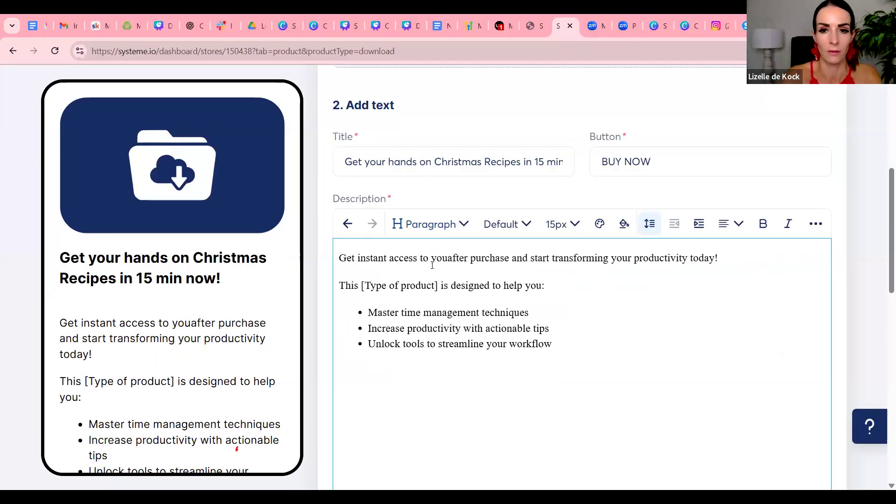
{"action": "type", "text": "my Christma"}
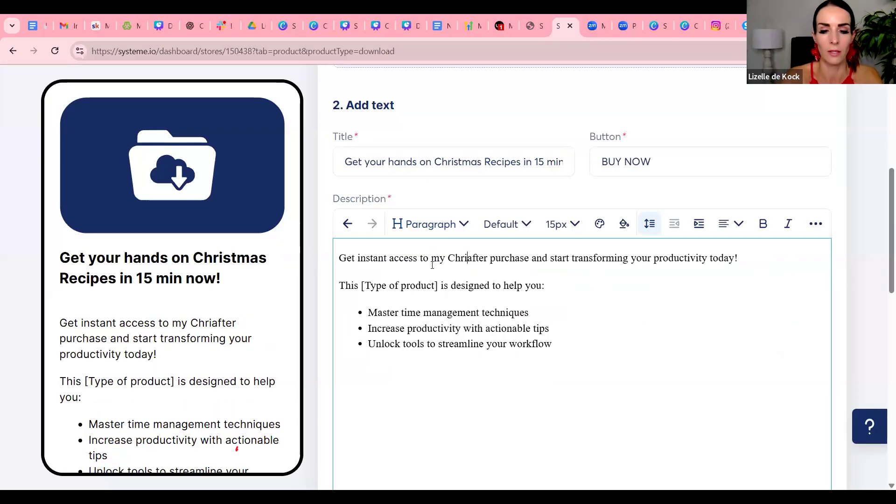
{"action": "type", "text": "s recip"}
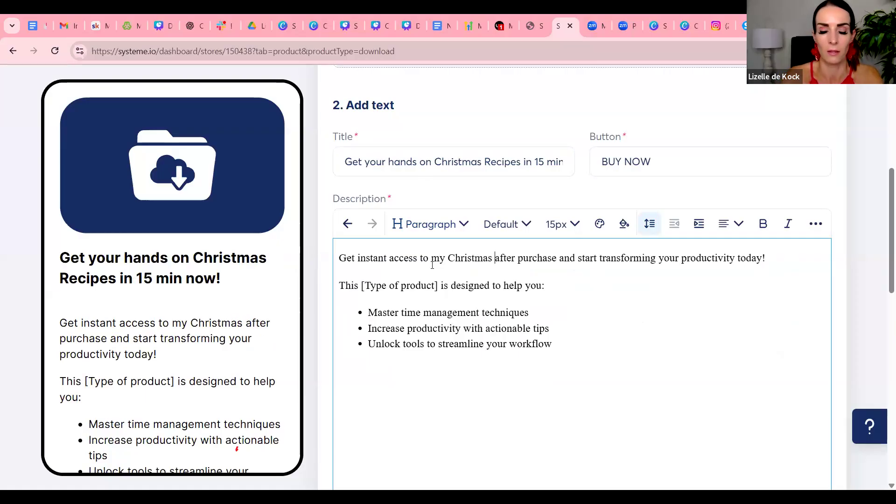
{"action": "type", "text": "e in 15 min e-book"}
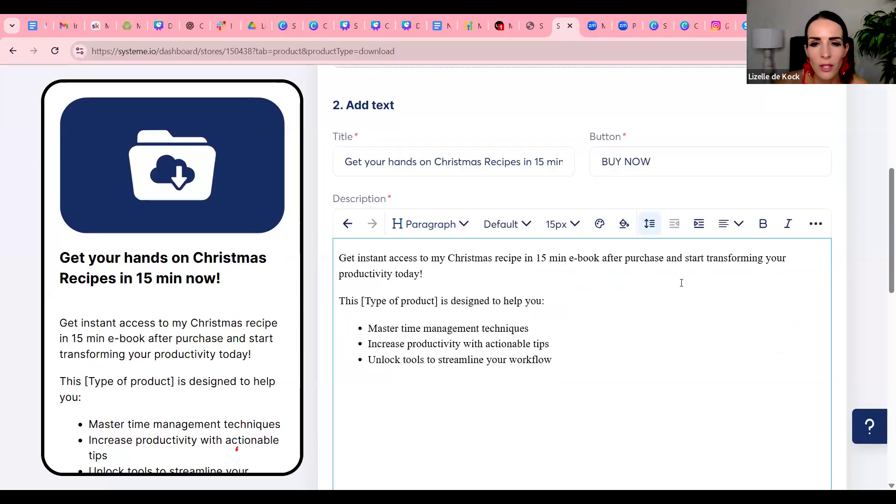
Review the checkout page's image, text and collected customer fields, and add a price plan entry
{"action": "scroll", "coordinate": [682, 280], "scroll_direction": "down", "scroll_amount": 10}
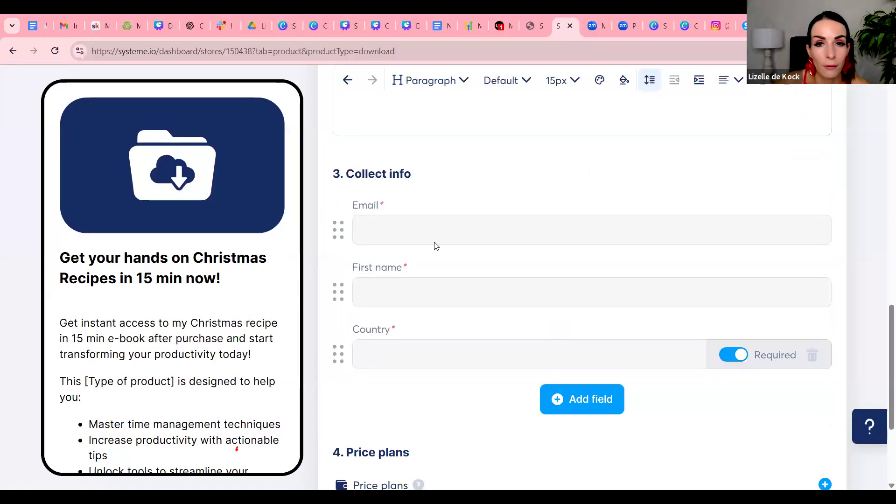
{"action": "scroll", "coordinate": [434, 246], "scroll_direction": "up", "scroll_amount": 8}
{"action": "scroll", "coordinate": [532, 275], "scroll_direction": "up", "scroll_amount": 5}
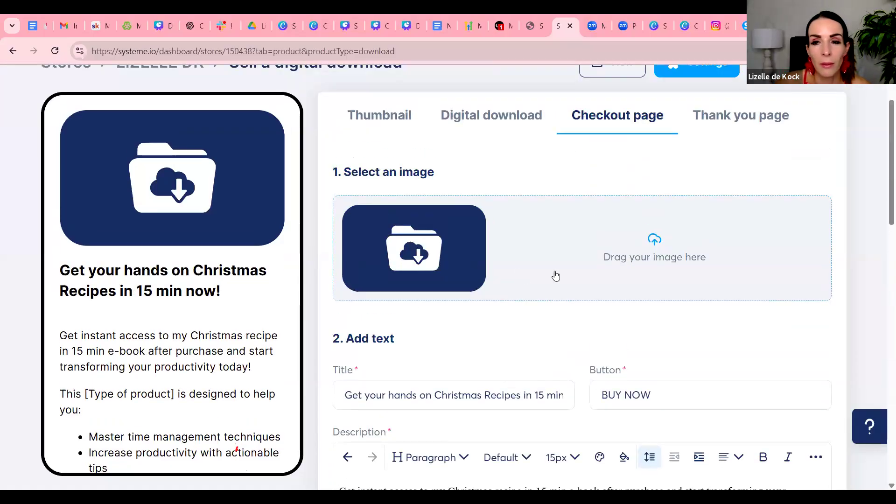
{"action": "scroll", "coordinate": [556, 275], "scroll_direction": "down", "scroll_amount": 10}
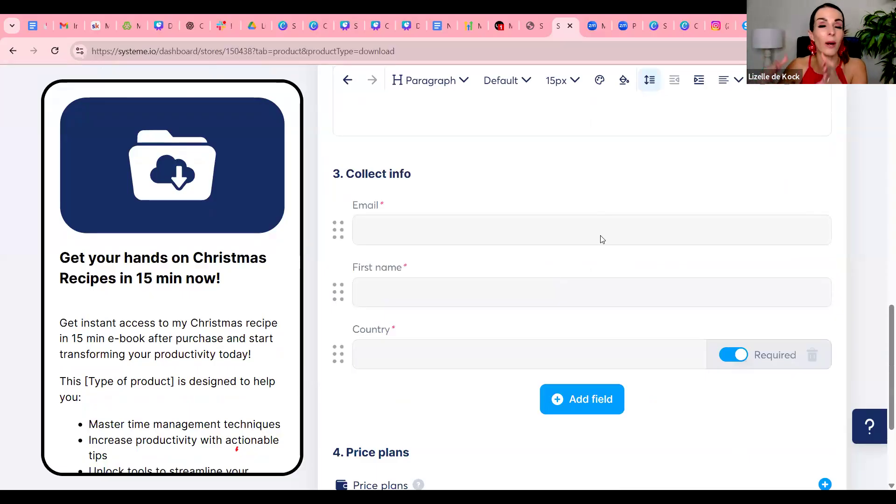
{"action": "scroll", "coordinate": [536, 335], "scroll_direction": "down", "scroll_amount": 2}
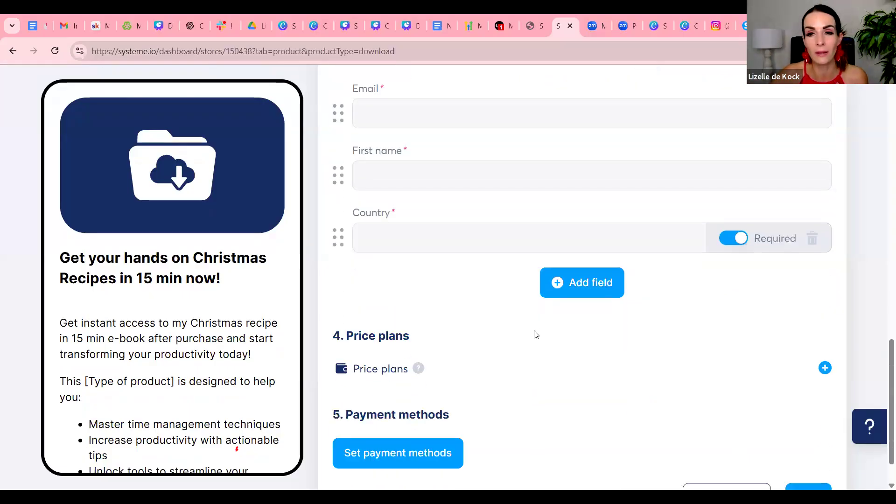
{"action": "scroll", "coordinate": [540, 331], "scroll_direction": "down", "scroll_amount": 1}
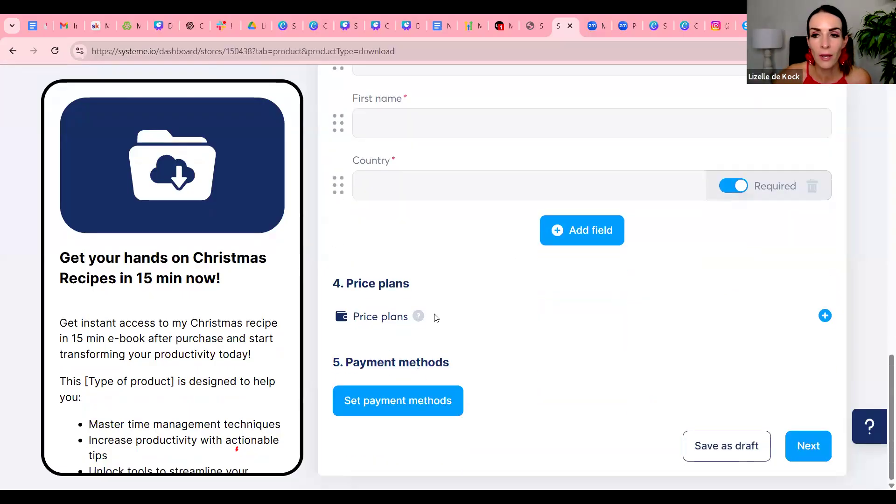
{"action": "left_click", "coordinate": [824, 317]}
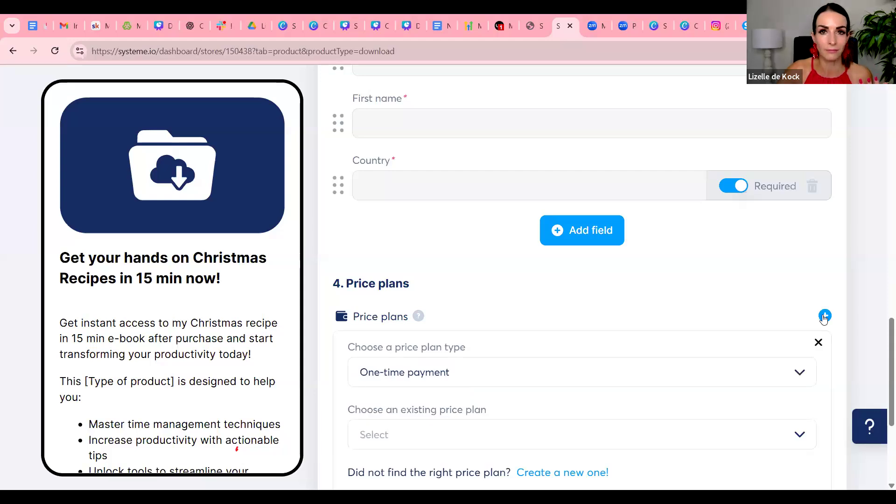
Keep One-time payment as the price plan type and start creating a new price plan
{"action": "scroll", "coordinate": [825, 317], "scroll_direction": "down", "scroll_amount": 3}
{"action": "scroll", "coordinate": [824, 318], "scroll_direction": "down", "scroll_amount": 1}
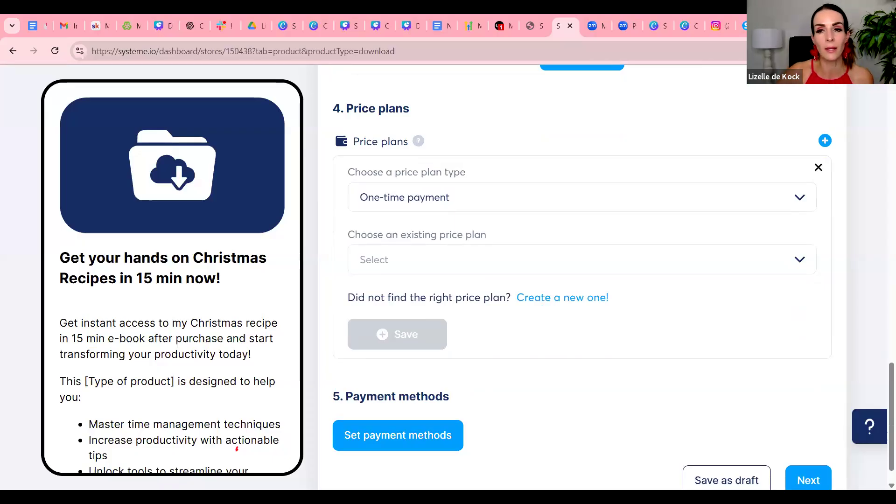
{"action": "scroll", "coordinate": [685, 377], "scroll_direction": "down", "scroll_amount": 1}
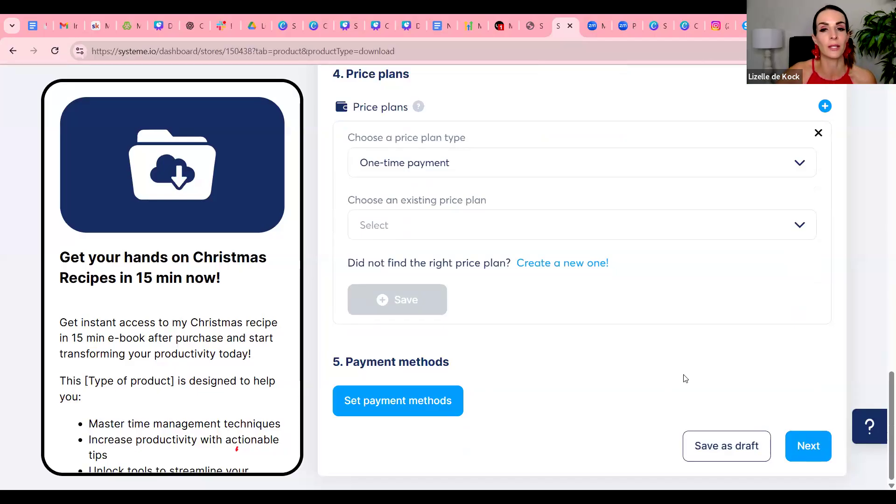
{"action": "scroll", "coordinate": [685, 378], "scroll_direction": "up", "scroll_amount": 1}
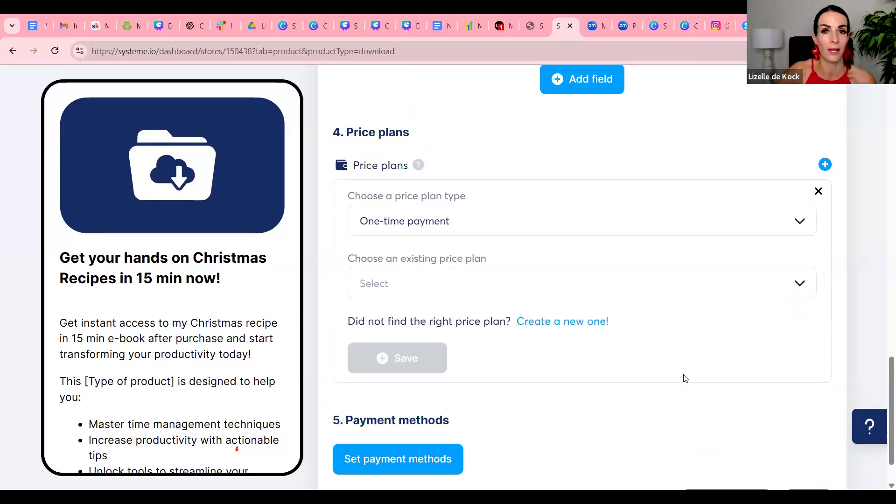
{"action": "scroll", "coordinate": [685, 378], "scroll_direction": "up", "scroll_amount": 8}
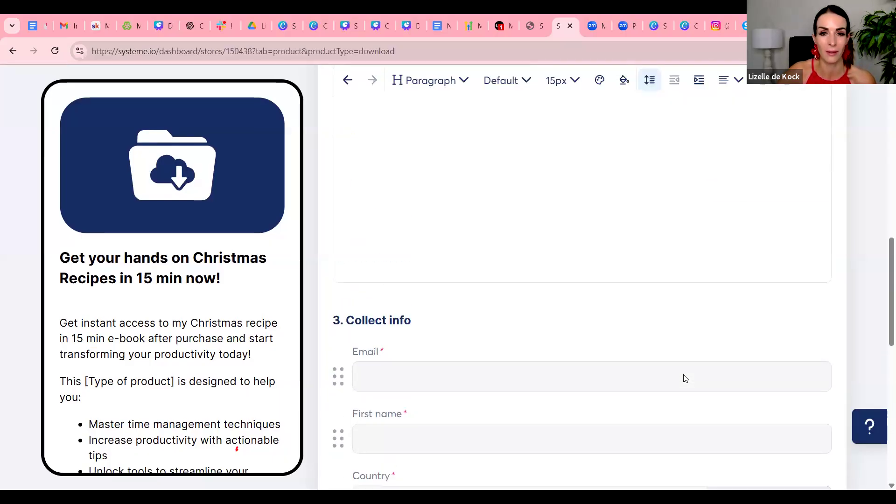
{"action": "scroll", "coordinate": [685, 378], "scroll_direction": "up", "scroll_amount": 4}
{"action": "scroll", "coordinate": [699, 310], "scroll_direction": "down", "scroll_amount": 10}
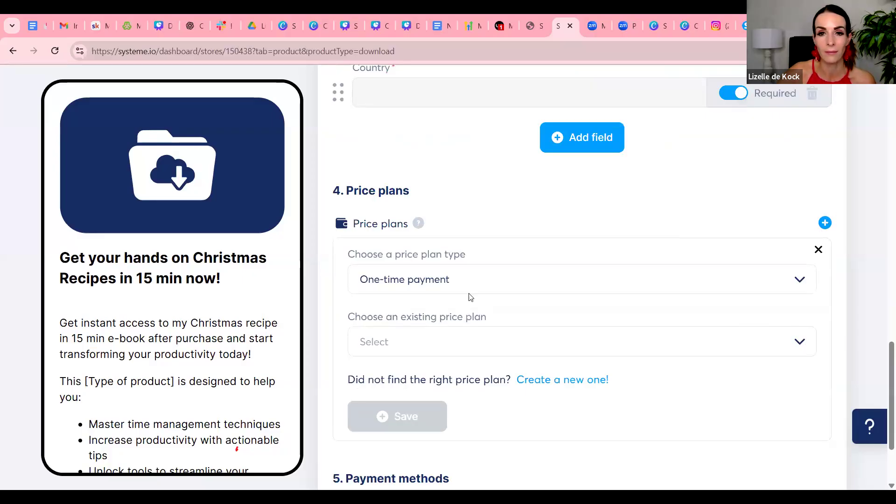
{"action": "left_click", "coordinate": [479, 275]}
{"action": "left_click", "coordinate": [460, 310]}
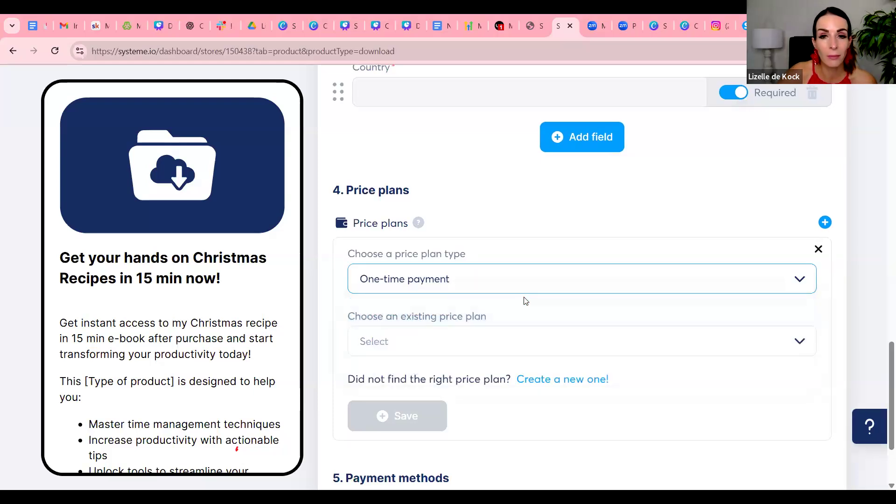
{"action": "left_click", "coordinate": [587, 381]}
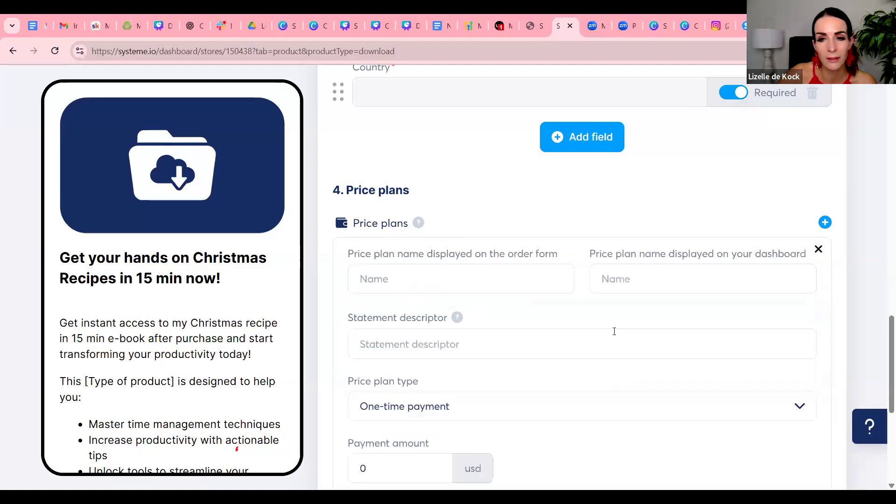
{"action": "scroll", "coordinate": [485, 280], "scroll_direction": "down", "scroll_amount": 2}
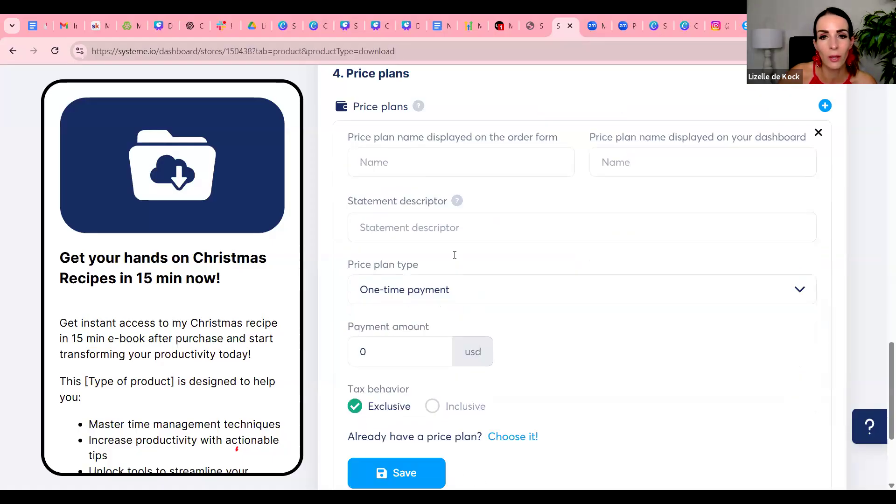
{"action": "left_click", "coordinate": [411, 173]}
{"action": "type", "text": "test"}
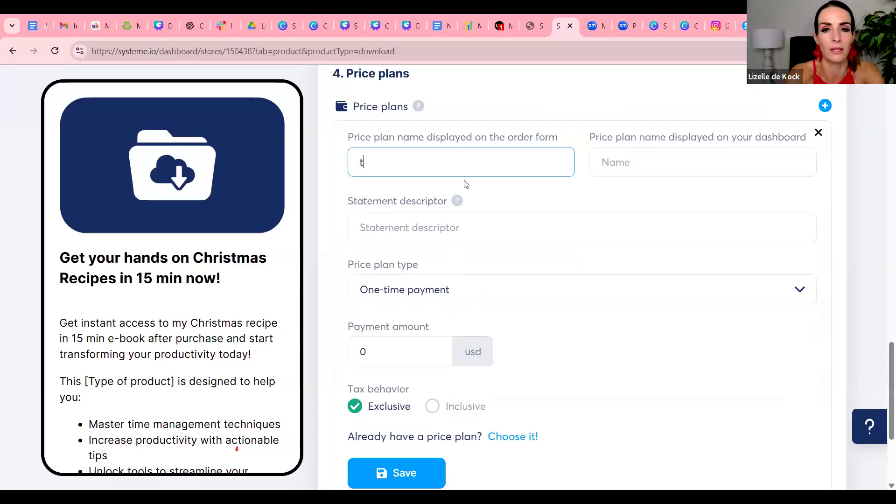
{"action": "key", "text": "BackSpace"}
{"action": "key", "text": "BackSpace"}
{"action": "type", "text": "st"}
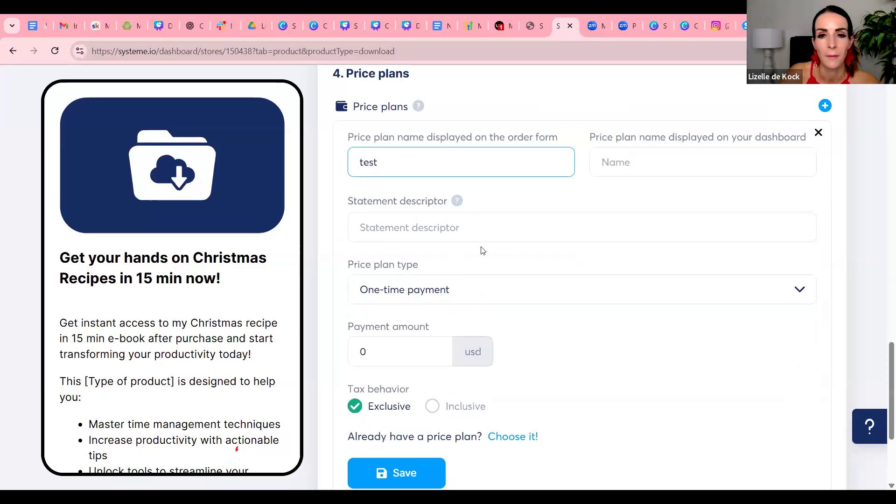
{"action": "scroll", "coordinate": [480, 250], "scroll_direction": "down", "scroll_amount": 1}
{"action": "scroll", "coordinate": [510, 216], "scroll_direction": "up", "scroll_amount": 1}
{"action": "left_click", "coordinate": [650, 167]}
{"action": "type", "text": "tst"}
Enter "Christmas recipes" as the price plan's order form name, dashboard name and statement descriptor
{"action": "left_click_drag", "start_coordinate": [390, 162], "coordinate": [314, 148]}
{"action": "type", "text": "Chrs"}
{"action": "key", "text": "BackSpace"}
{"action": "type", "text": "istmas recipe"}
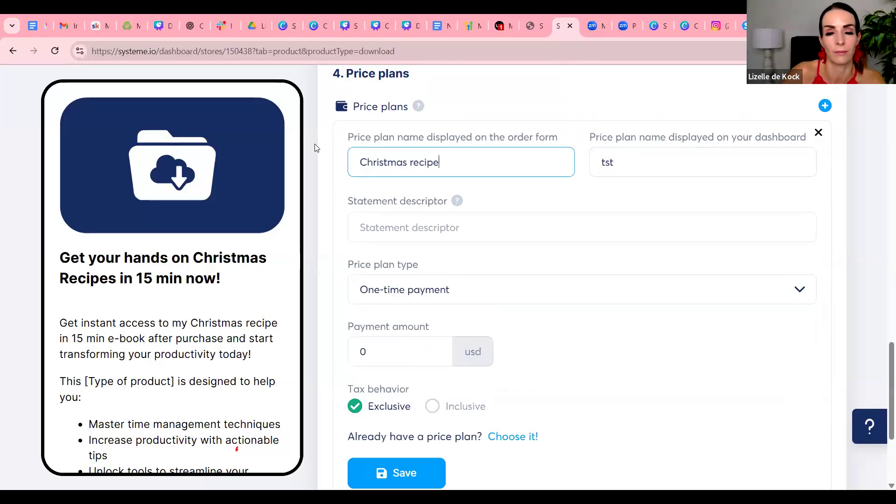
{"action": "type", "text": "s"}
{"action": "left_click_drag", "start_coordinate": [446, 162], "coordinate": [357, 163]}
{"action": "right_click", "coordinate": [376, 170]}
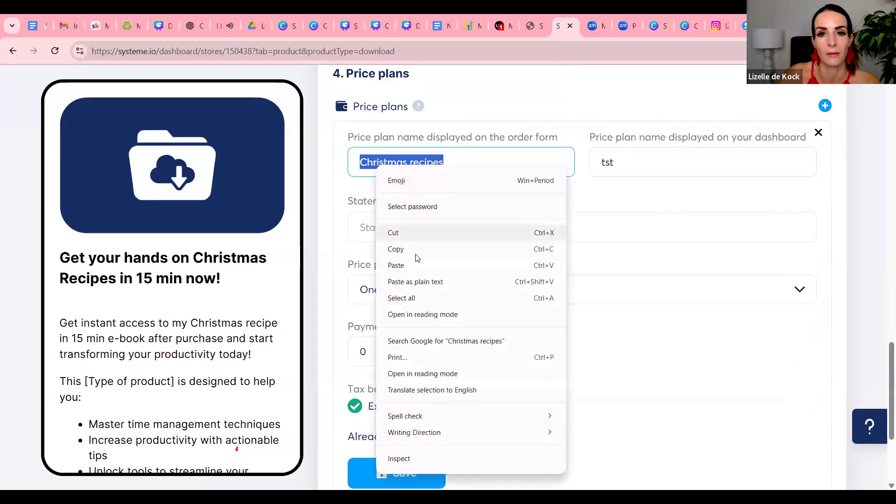
{"action": "left_click", "coordinate": [415, 252]}
{"action": "left_click", "coordinate": [599, 163]}
{"action": "double_click", "coordinate": [599, 163]}
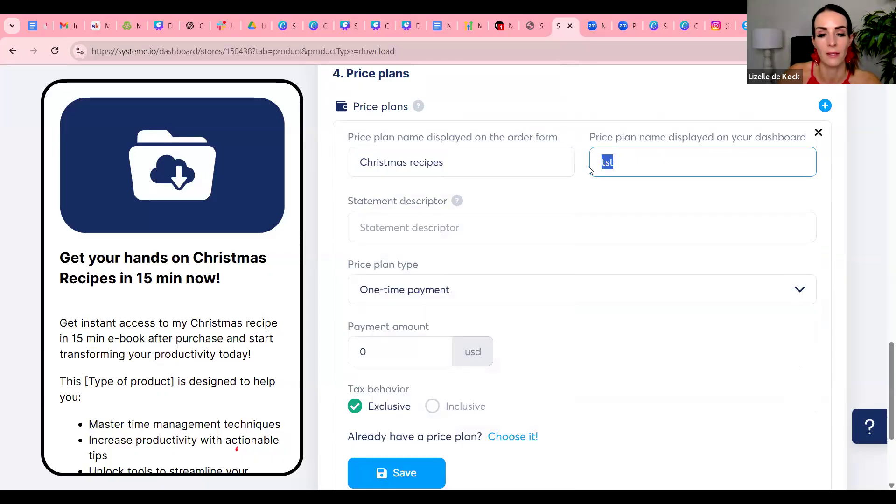
{"action": "key", "text": "ctrl+v"}
{"action": "left_click", "coordinate": [425, 226]}
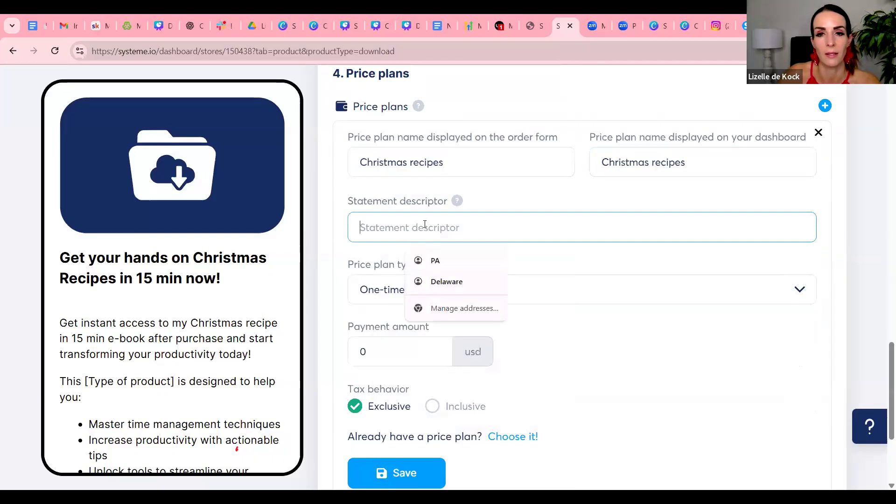
{"action": "key", "text": "ctrl+v"}
Set the one-time payment amount to 17 USD and save the new price plan
{"action": "scroll", "coordinate": [524, 231], "scroll_direction": "down", "scroll_amount": 2}
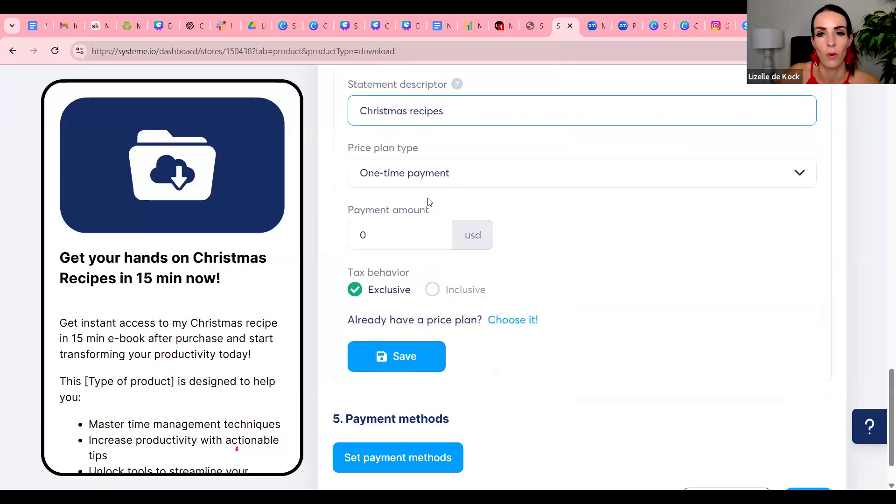
{"action": "left_click", "coordinate": [386, 234]}
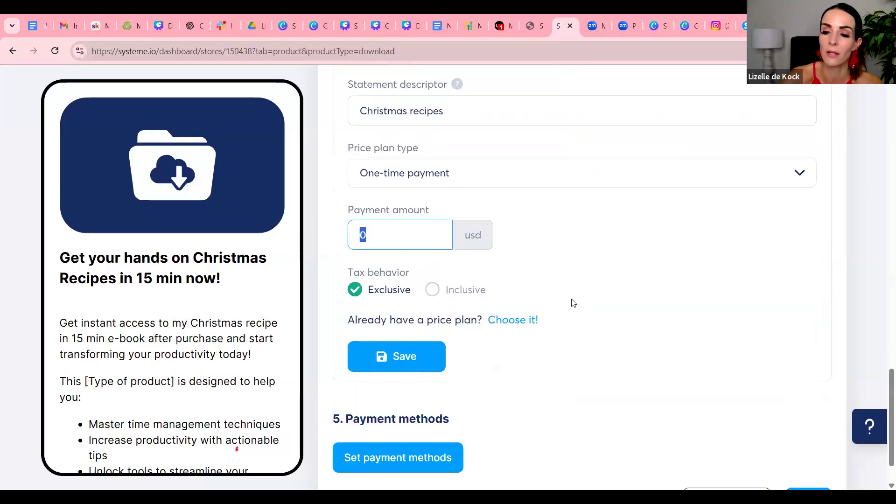
{"action": "type", "text": "2"}
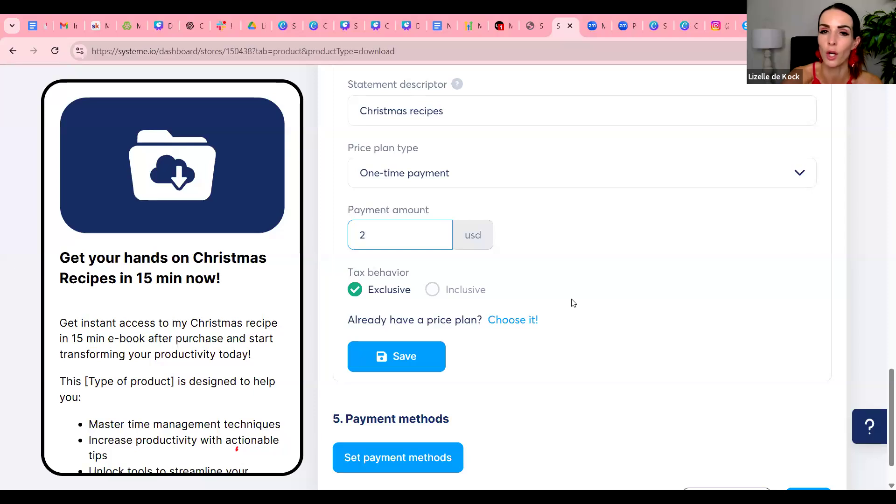
{"action": "type", "text": "7"}
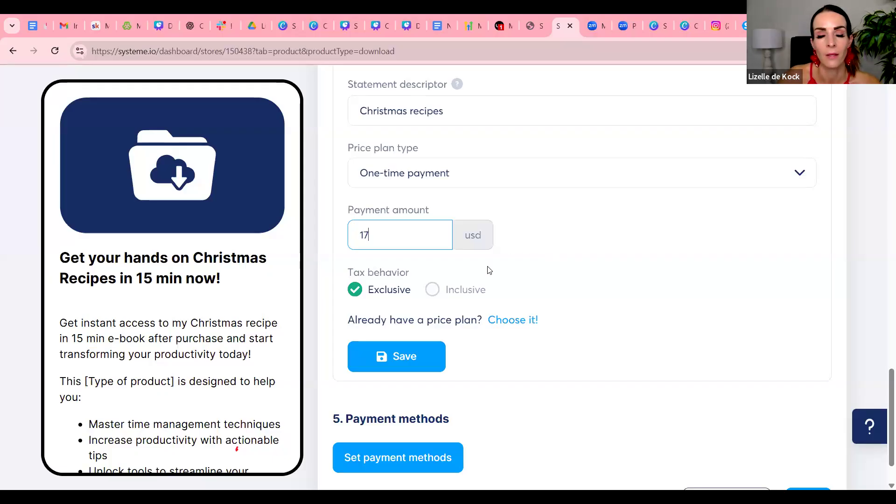
{"action": "scroll", "coordinate": [480, 303], "scroll_direction": "down", "scroll_amount": 1}
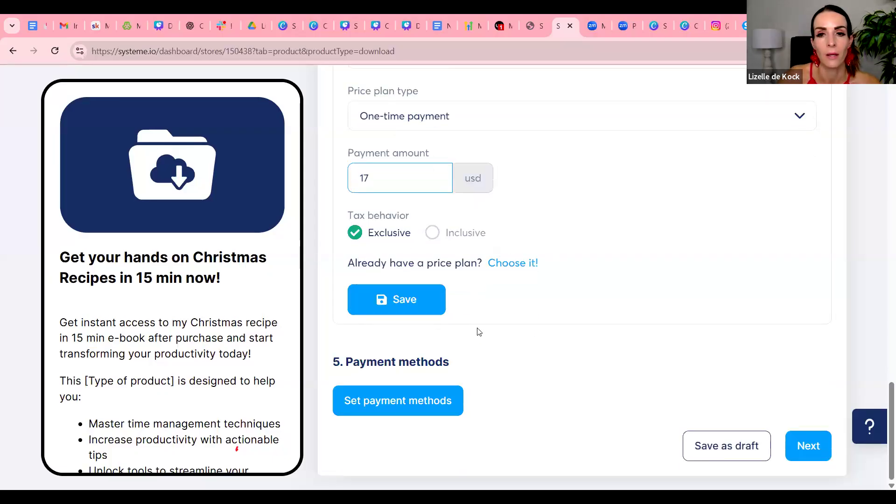
{"action": "left_click", "coordinate": [410, 303]}
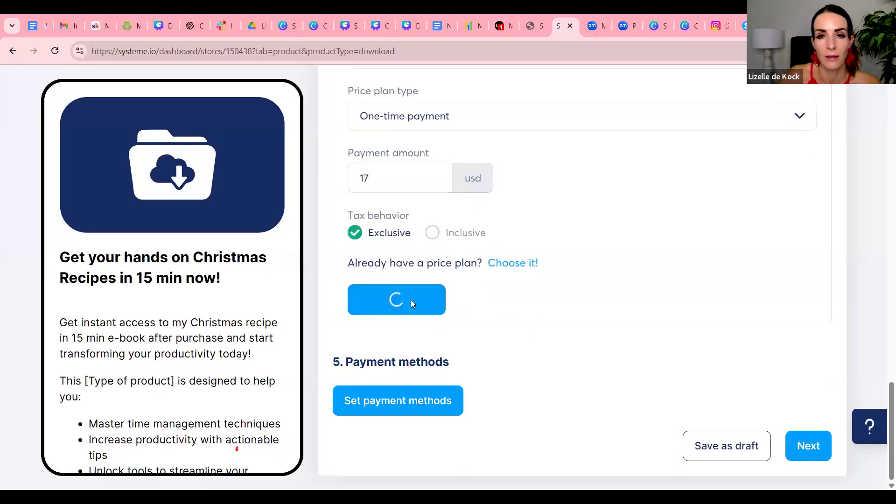
Set PayPal as the accepted payment method with U.S. Dollar as the currency and save
{"action": "left_click", "coordinate": [406, 402]}
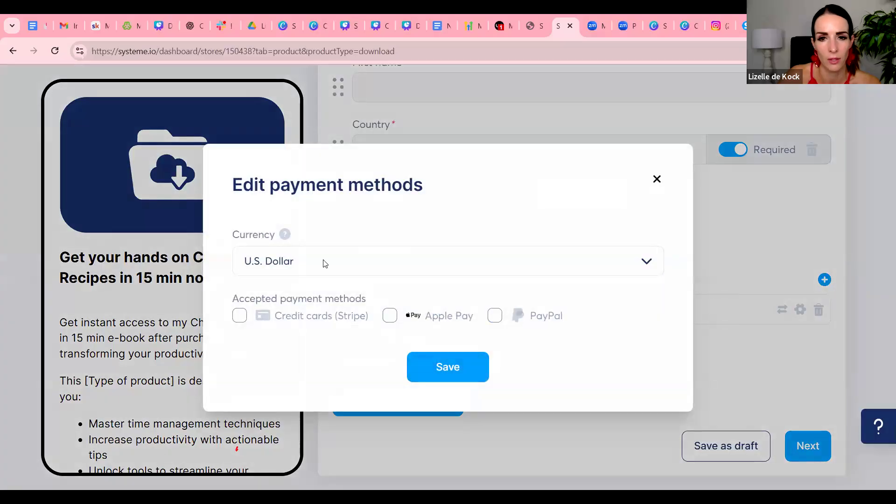
{"action": "left_click", "coordinate": [494, 318]}
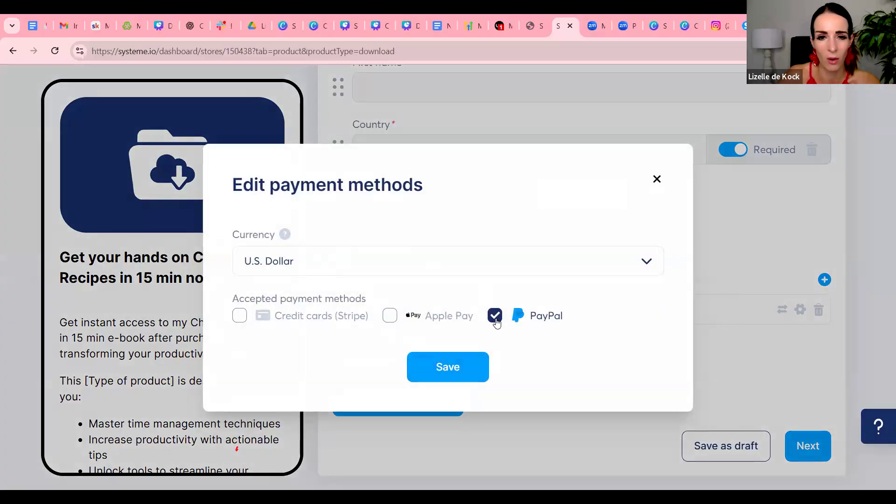
{"action": "left_click", "coordinate": [468, 371]}
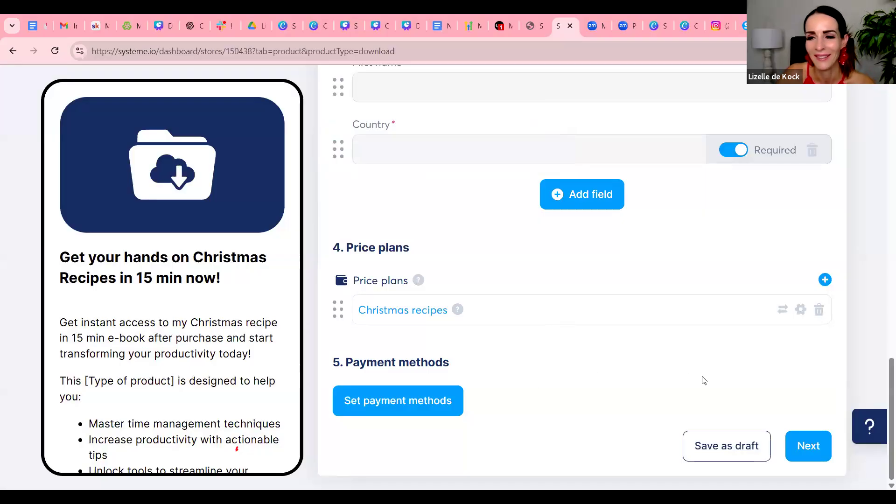
Make the Country field optional in the checkout page's collected customer info
{"action": "scroll", "coordinate": [574, 279], "scroll_direction": "up", "scroll_amount": 10}
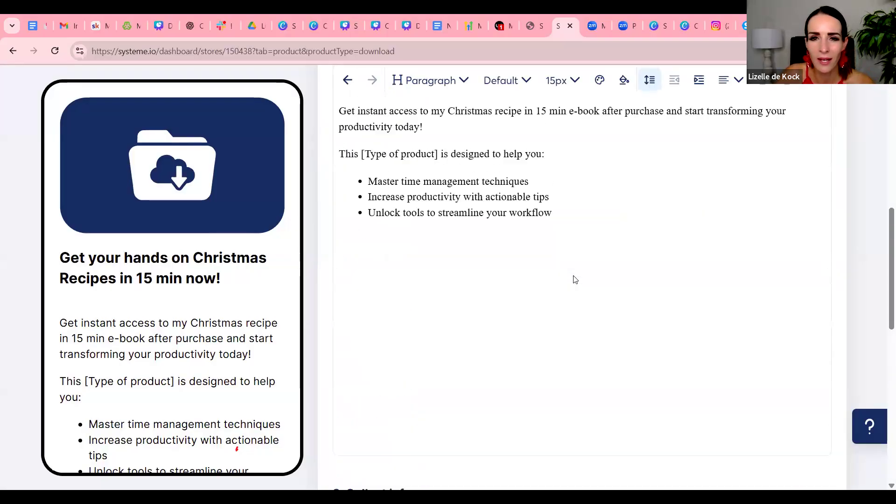
{"action": "scroll", "coordinate": [575, 279], "scroll_direction": "down", "scroll_amount": 5}
{"action": "scroll", "coordinate": [575, 279], "scroll_direction": "down", "scroll_amount": 2}
{"action": "scroll", "coordinate": [575, 279], "scroll_direction": "up", "scroll_amount": 3}
{"action": "scroll", "coordinate": [575, 279], "scroll_direction": "down", "scroll_amount": 5}
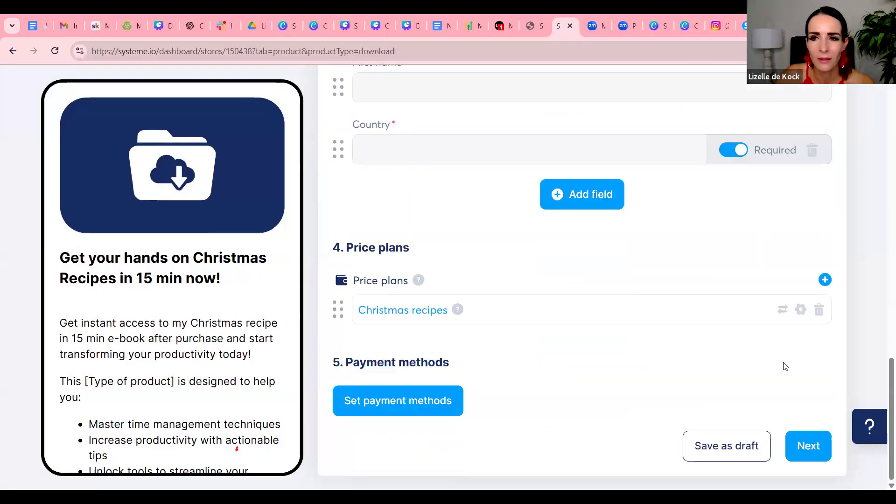
{"action": "scroll", "coordinate": [738, 243], "scroll_direction": "up", "scroll_amount": 3}
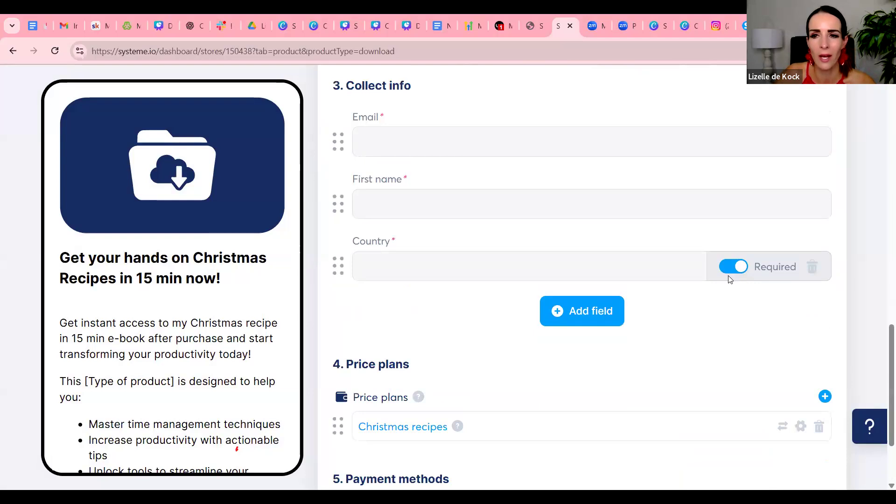
{"action": "left_click", "coordinate": [732, 271]}
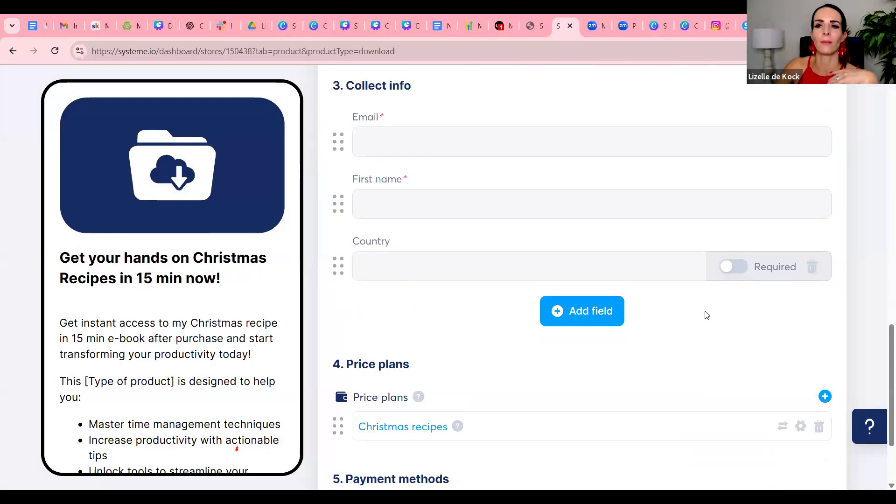
{"action": "scroll", "coordinate": [716, 310], "scroll_direction": "down", "scroll_amount": 3}
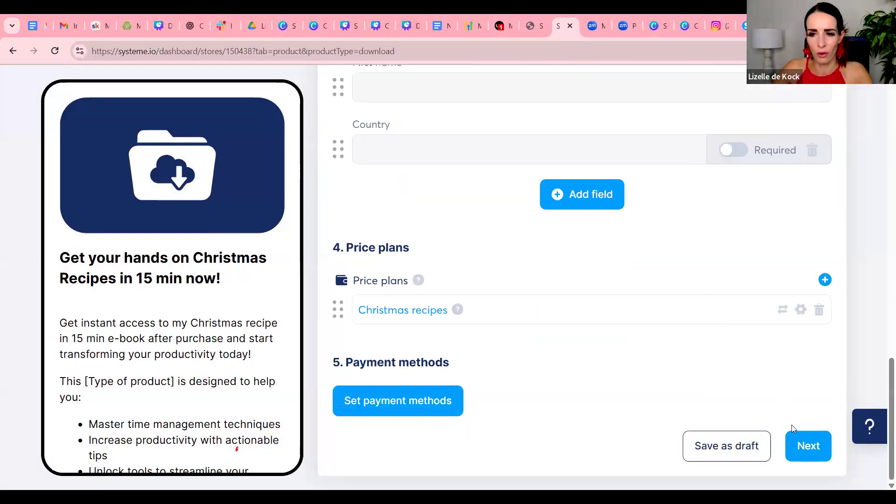
Continue to the thank-you page, keep its default text and try to publish the digital download
{"action": "left_click", "coordinate": [807, 444]}
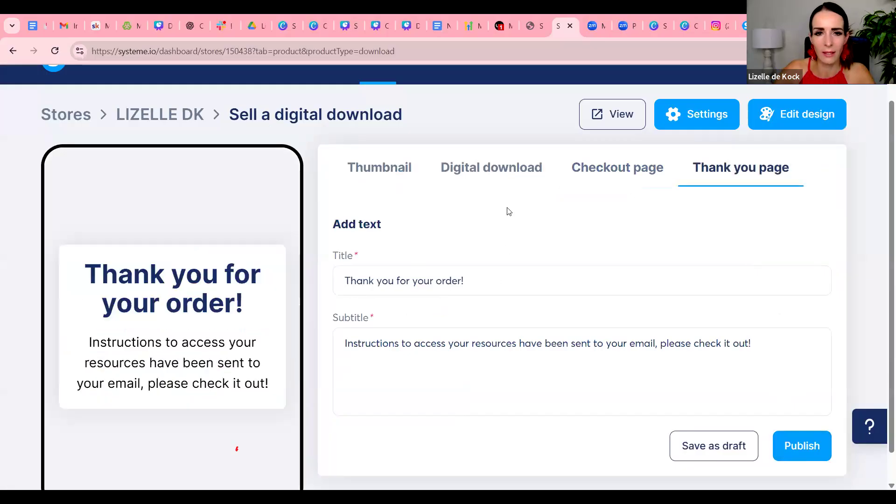
{"action": "scroll", "coordinate": [509, 212], "scroll_direction": "down", "scroll_amount": 1}
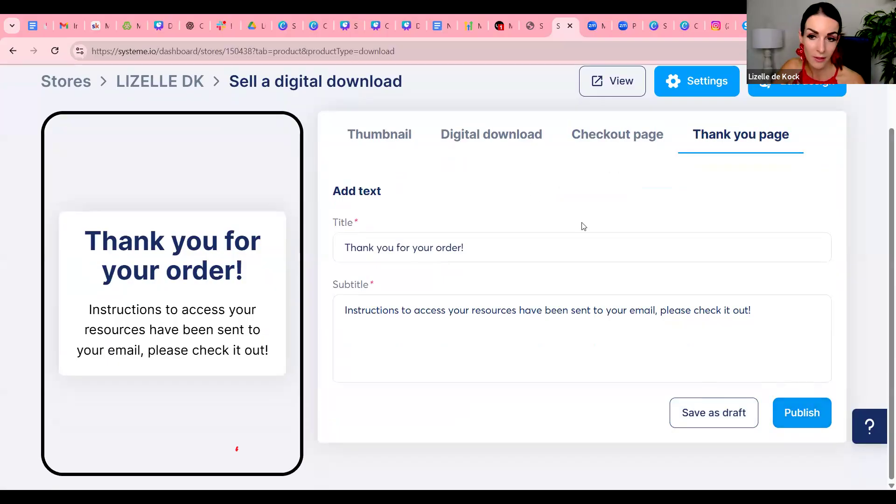
{"action": "left_click", "coordinate": [800, 413]}
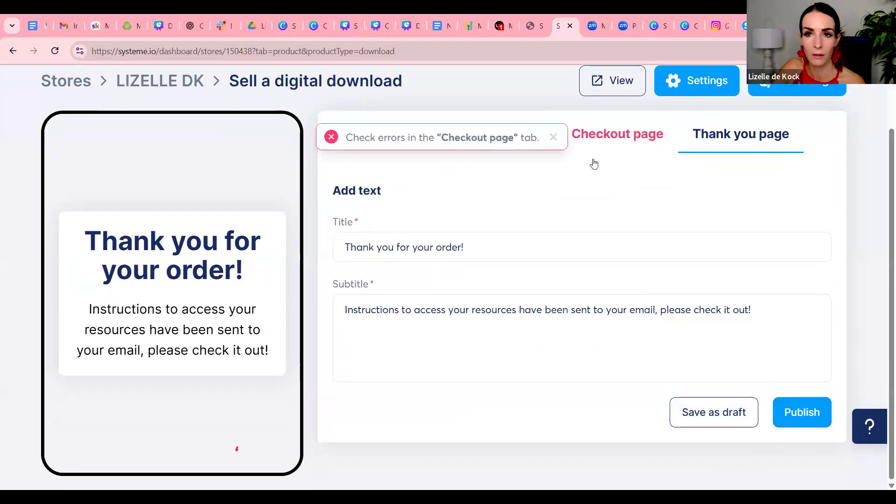
{"action": "left_click", "coordinate": [552, 138]}
{"action": "scroll", "coordinate": [644, 242], "scroll_direction": "up", "scroll_amount": 2}
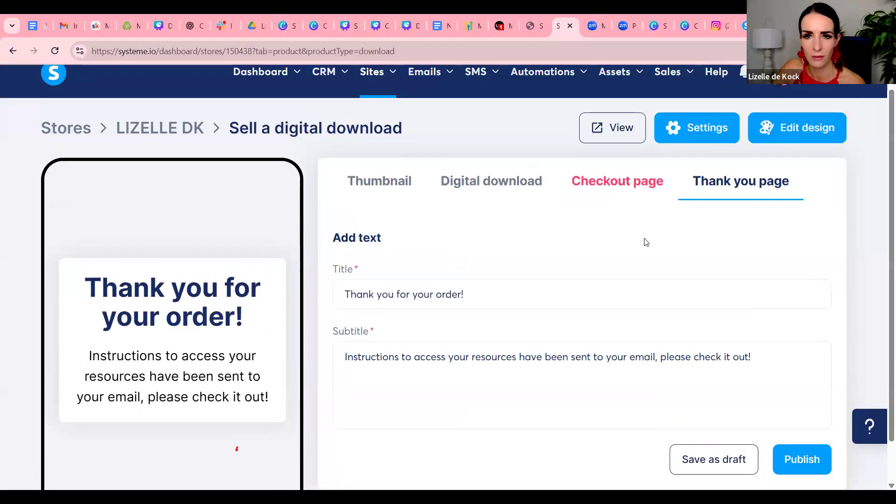
Review the digital product's name, uploaded file and confirmation email section, and proceed to the checkout page
{"action": "left_click", "coordinate": [521, 201]}
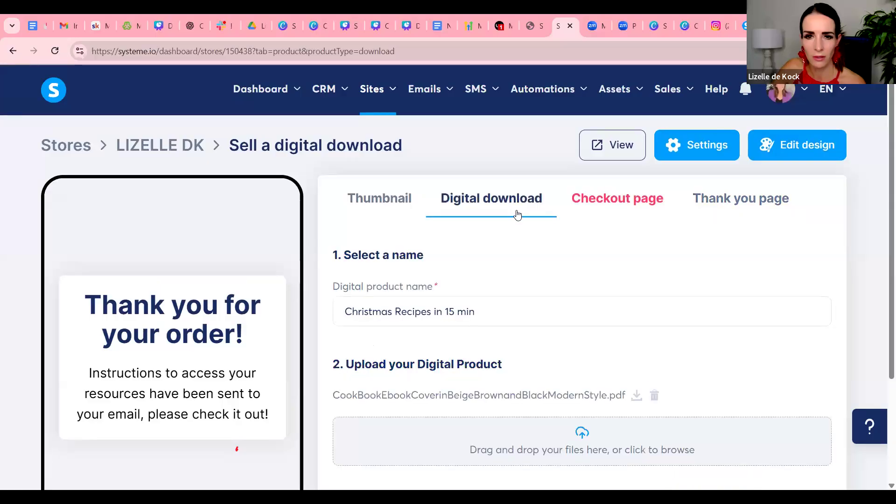
{"action": "scroll", "coordinate": [530, 292], "scroll_direction": "down", "scroll_amount": 1}
{"action": "scroll", "coordinate": [531, 292], "scroll_direction": "down", "scroll_amount": 3}
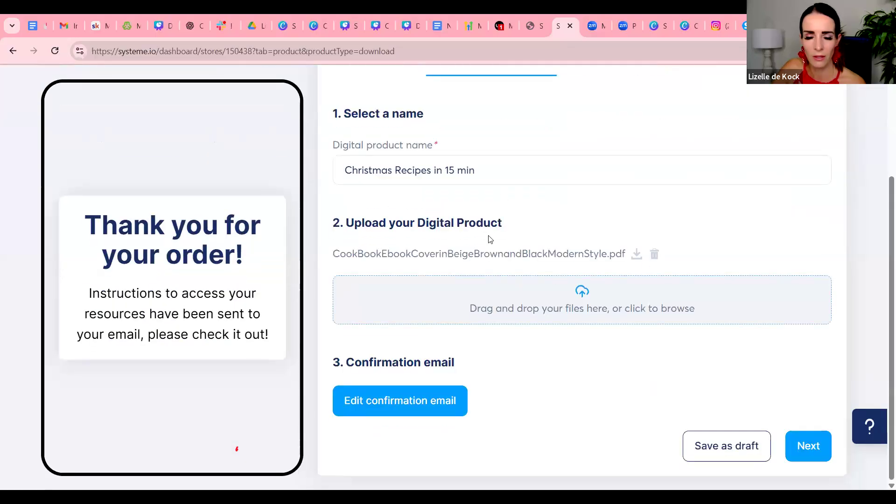
{"action": "scroll", "coordinate": [698, 279], "scroll_direction": "up", "scroll_amount": 3}
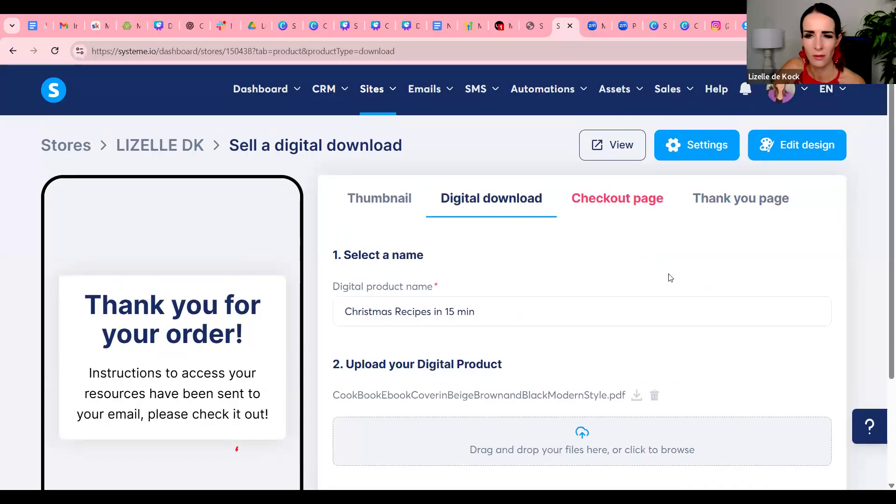
{"action": "scroll", "coordinate": [670, 279], "scroll_direction": "down", "scroll_amount": 3}
{"action": "left_click", "coordinate": [803, 444]}
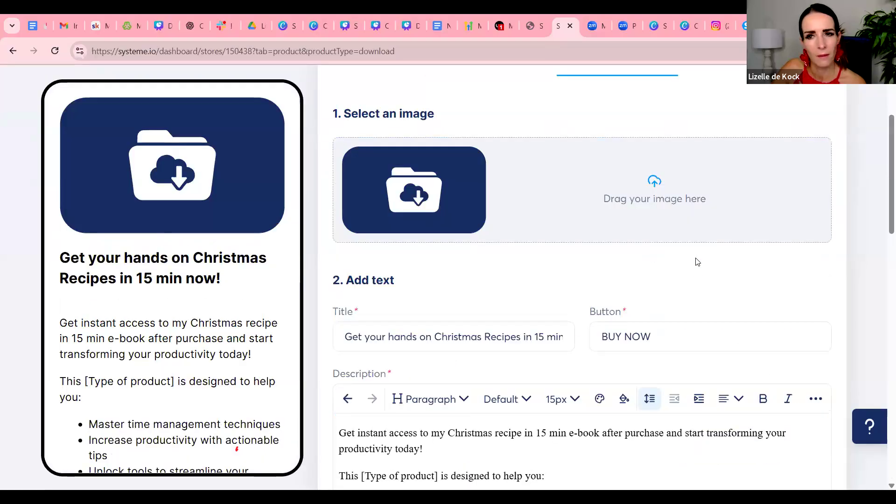
Examine the checkout page's image, text, collected fields, price plan and payment sections for errors that block publishing
{"action": "scroll", "coordinate": [696, 260], "scroll_direction": "down", "scroll_amount": 5}
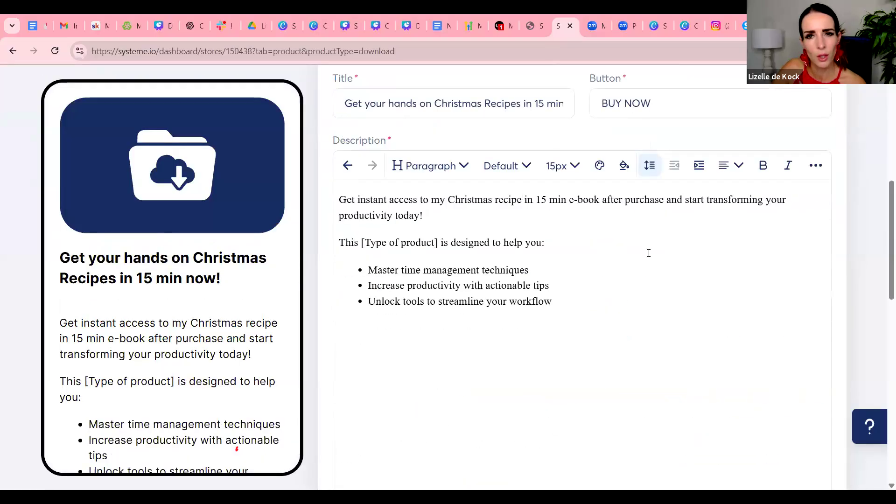
{"action": "scroll", "coordinate": [649, 253], "scroll_direction": "down", "scroll_amount": 8}
{"action": "scroll", "coordinate": [647, 257], "scroll_direction": "up", "scroll_amount": 1}
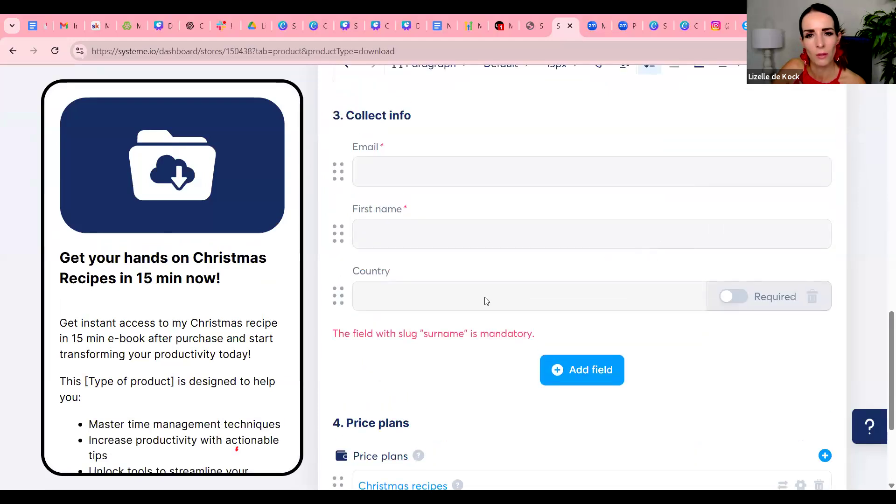
{"action": "scroll", "coordinate": [485, 300], "scroll_direction": "up", "scroll_amount": 1}
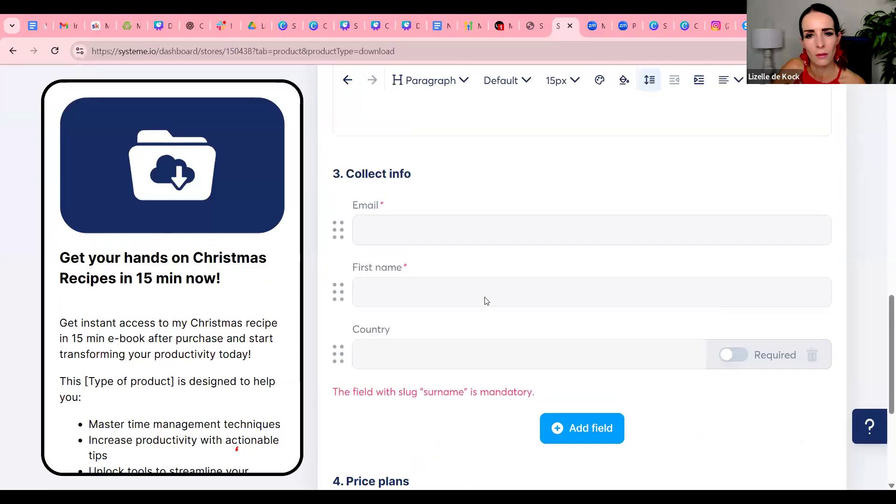
{"action": "scroll", "coordinate": [485, 300], "scroll_direction": "up", "scroll_amount": 3}
{"action": "scroll", "coordinate": [485, 297], "scroll_direction": "up", "scroll_amount": 7}
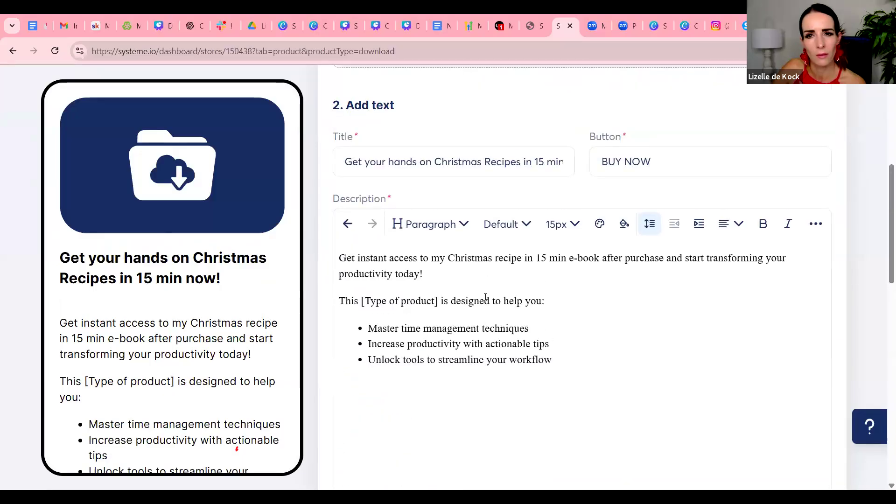
{"action": "scroll", "coordinate": [486, 300], "scroll_direction": "down", "scroll_amount": 5}
{"action": "scroll", "coordinate": [485, 300], "scroll_direction": "down", "scroll_amount": 12}
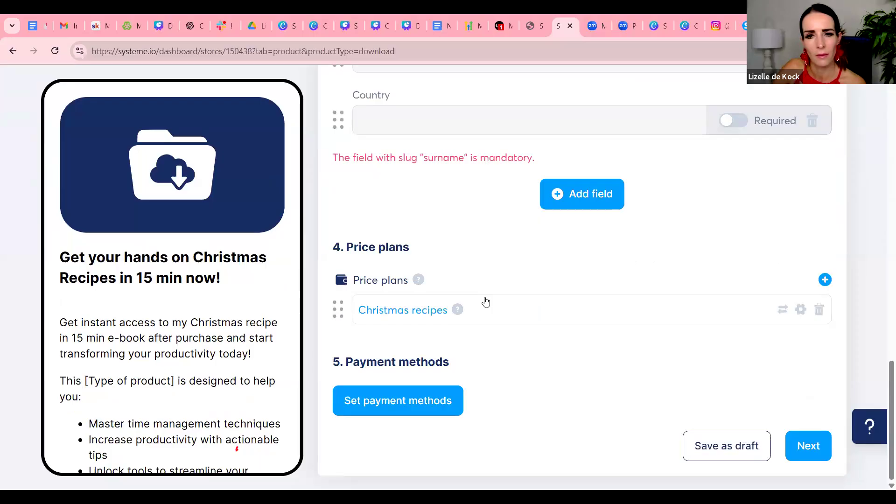
{"action": "scroll", "coordinate": [486, 302], "scroll_direction": "up", "scroll_amount": 5}
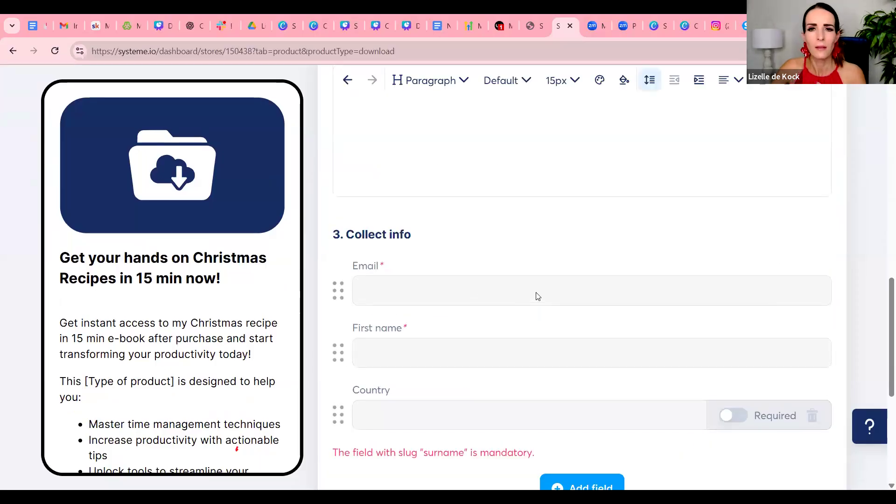
{"action": "scroll", "coordinate": [538, 296], "scroll_direction": "up", "scroll_amount": 5}
{"action": "scroll", "coordinate": [537, 296], "scroll_direction": "up", "scroll_amount": 2}
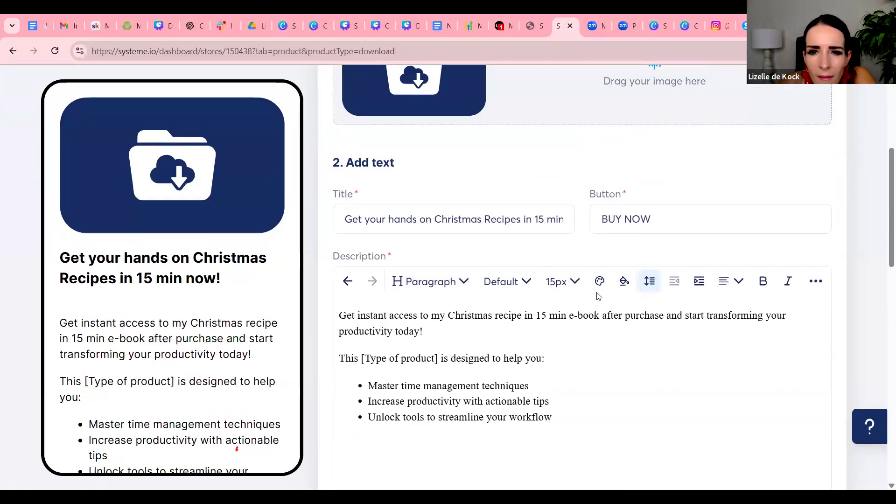
{"action": "scroll", "coordinate": [598, 297], "scroll_direction": "up", "scroll_amount": 5}
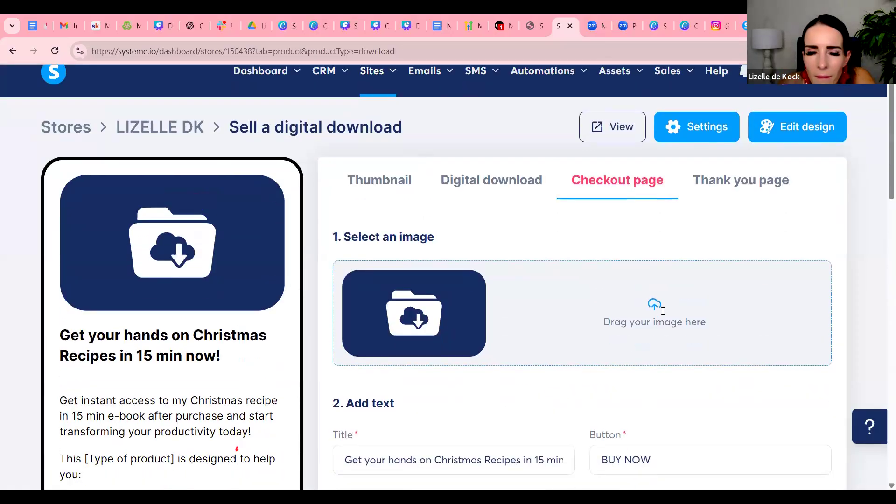
{"action": "scroll", "coordinate": [663, 310], "scroll_direction": "down", "scroll_amount": 15}
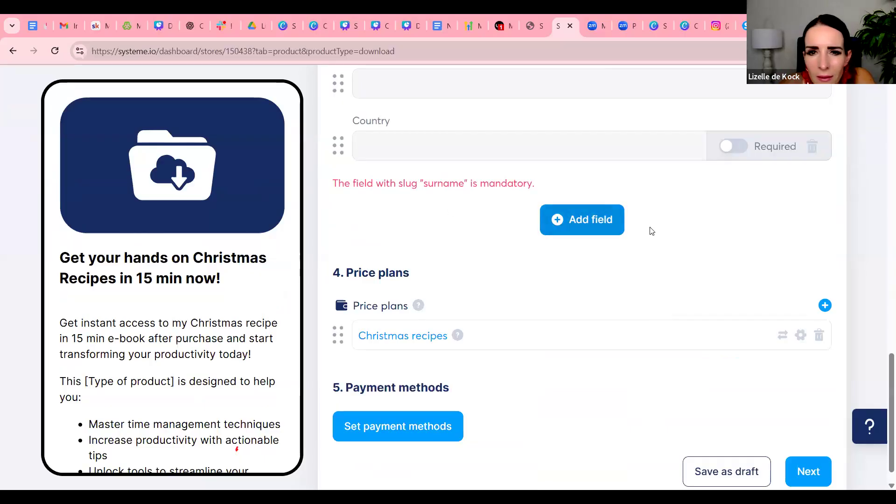
{"action": "scroll", "coordinate": [651, 231], "scroll_direction": "down", "scroll_amount": 1}
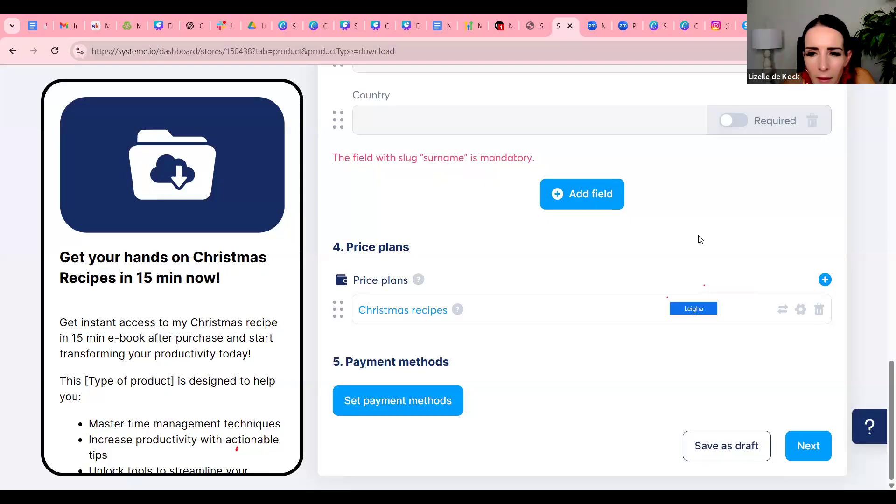
{"action": "scroll", "coordinate": [700, 240], "scroll_direction": "up", "scroll_amount": 10}
{"action": "scroll", "coordinate": [700, 244], "scroll_direction": "up", "scroll_amount": 8}
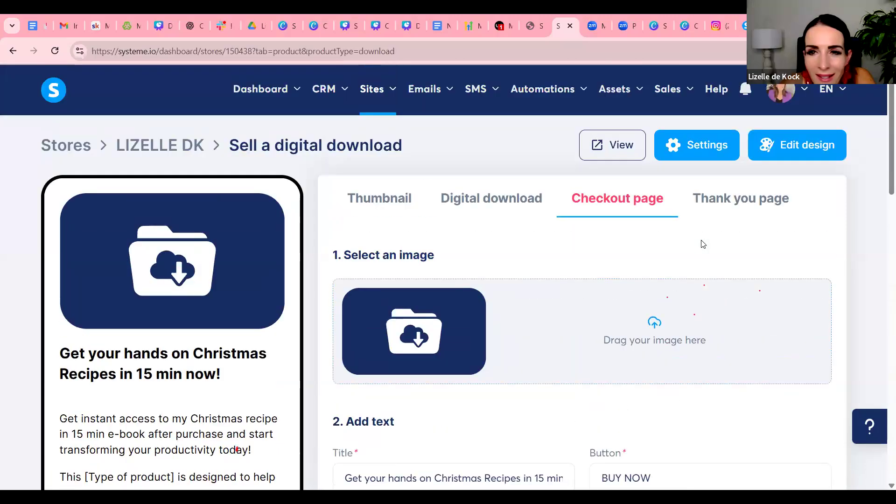
Add a Last name field to the checkout page's collected customer info
{"action": "scroll", "coordinate": [704, 247], "scroll_direction": "down", "scroll_amount": 5}
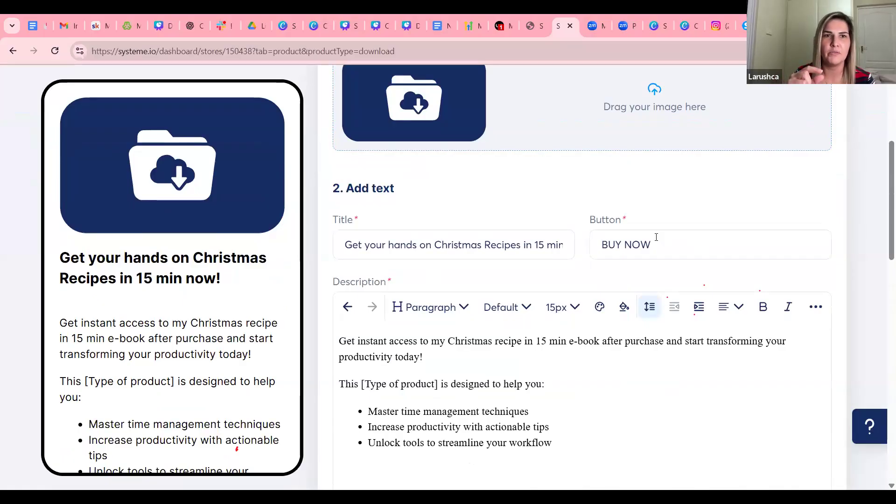
{"action": "scroll", "coordinate": [656, 237], "scroll_direction": "down", "scroll_amount": 5}
{"action": "scroll", "coordinate": [656, 237], "scroll_direction": "down", "scroll_amount": 2}
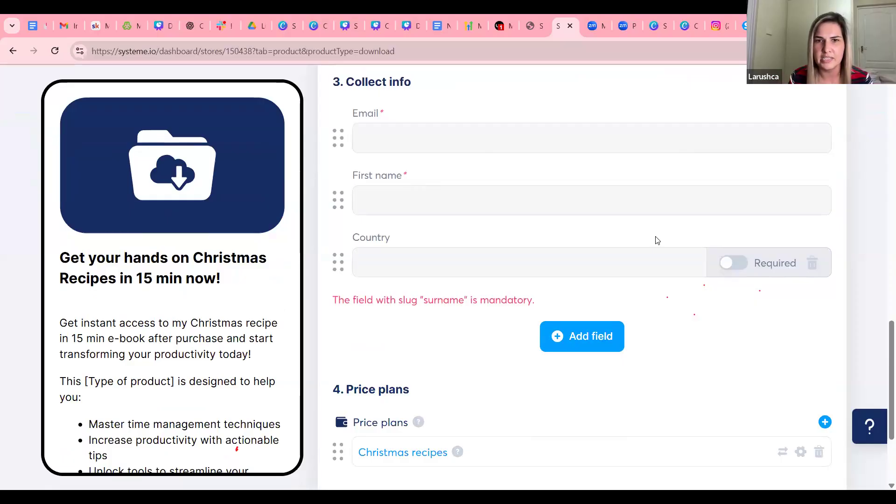
{"action": "left_click", "coordinate": [570, 336]}
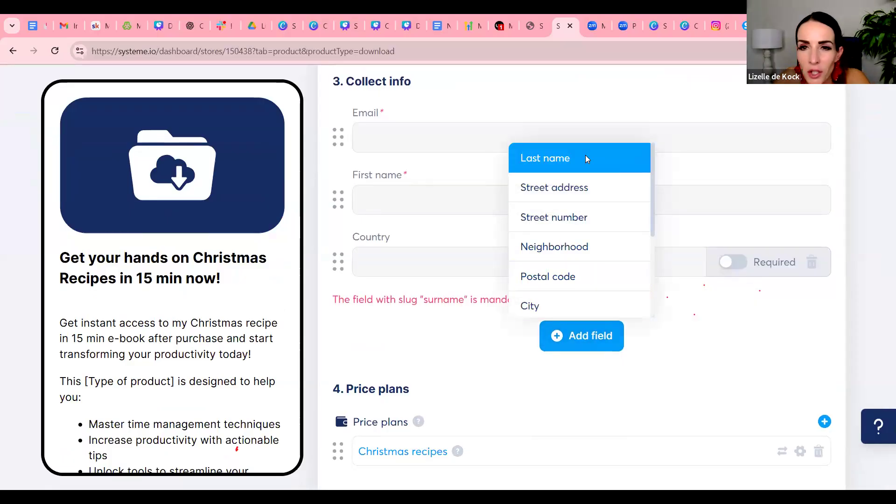
{"action": "left_click", "coordinate": [585, 155]}
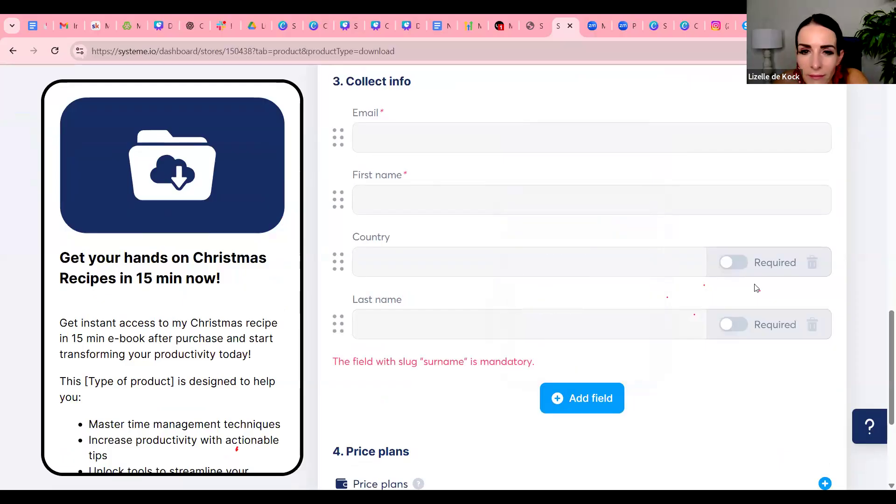
Return to the thank-you page and try again to publish the digital download
{"action": "scroll", "coordinate": [757, 289], "scroll_direction": "down", "scroll_amount": 2}
{"action": "scroll", "coordinate": [757, 289], "scroll_direction": "down", "scroll_amount": 2}
{"action": "left_click", "coordinate": [806, 447]}
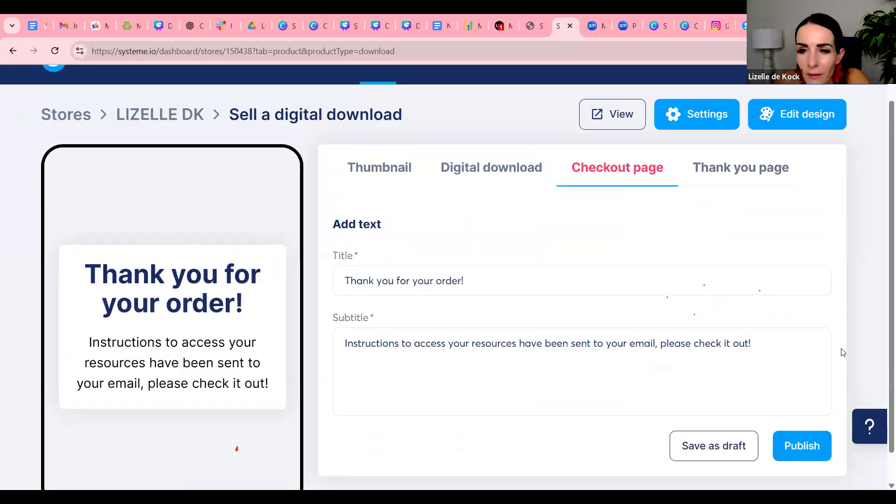
{"action": "left_click", "coordinate": [814, 447]}
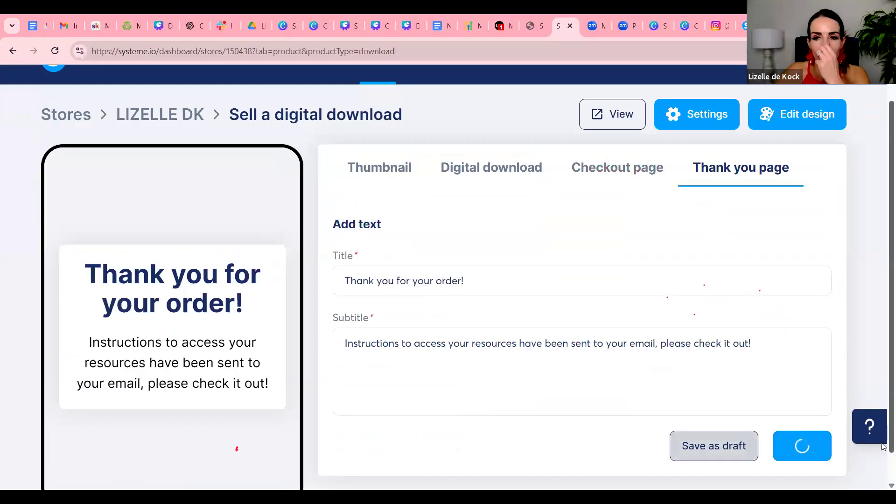
{"action": "left_click", "coordinate": [746, 424]}
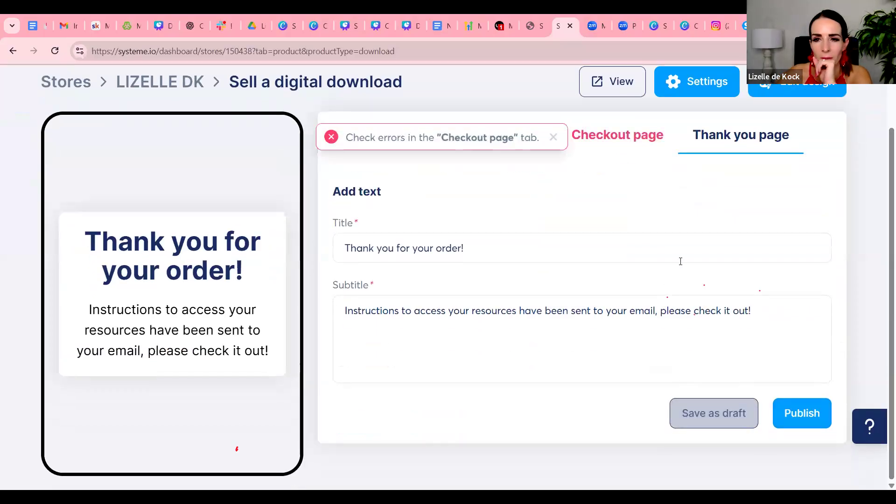
{"action": "left_click", "coordinate": [688, 259]}
{"action": "scroll", "coordinate": [712, 283], "scroll_direction": "up", "scroll_amount": 2}
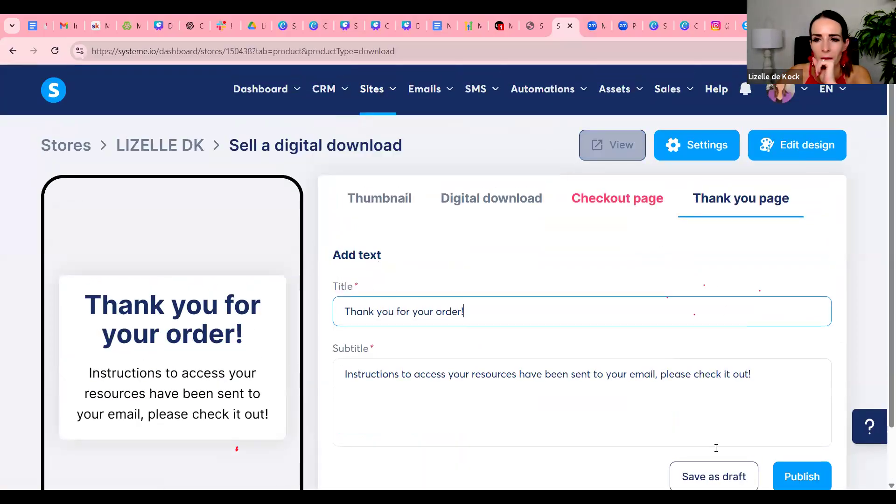
Return to the checkout page's collected customer info and make the Country and Last name fields required
{"action": "left_click", "coordinate": [520, 207]}
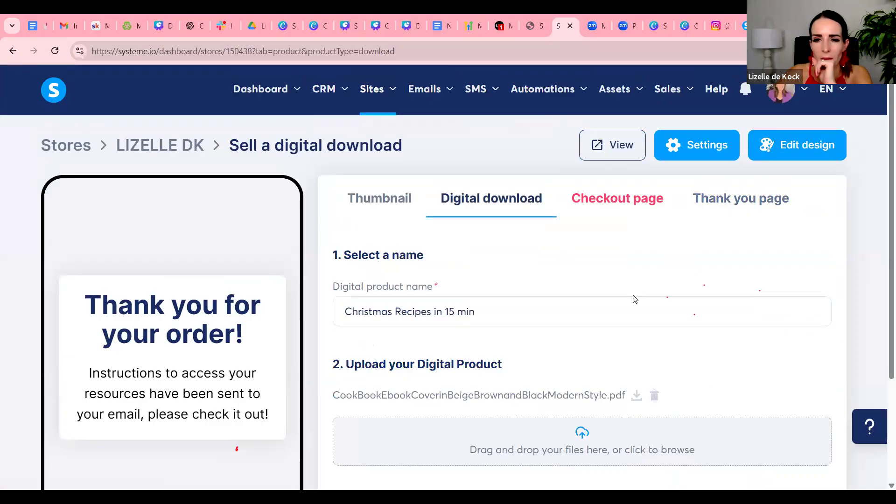
{"action": "scroll", "coordinate": [632, 298], "scroll_direction": "down", "scroll_amount": 3}
{"action": "left_click", "coordinate": [806, 448]}
{"action": "scroll", "coordinate": [709, 275], "scroll_direction": "down", "scroll_amount": 5}
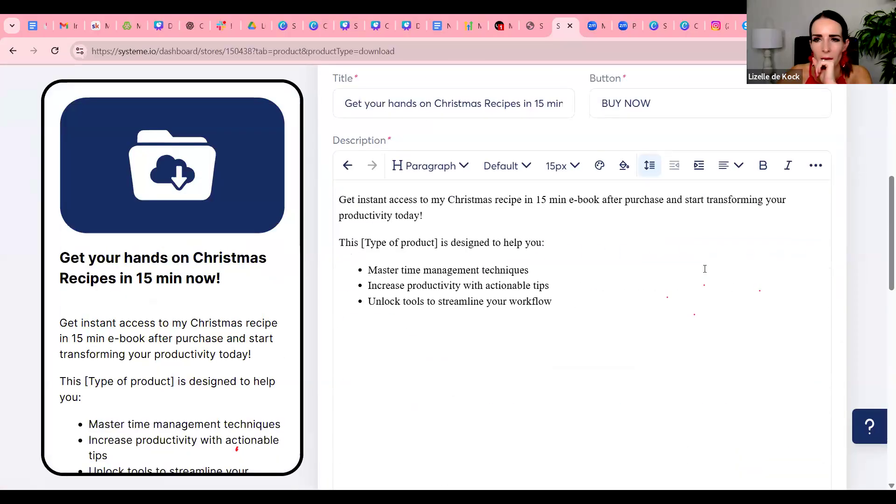
{"action": "scroll", "coordinate": [707, 266], "scroll_direction": "up", "scroll_amount": 2}
{"action": "scroll", "coordinate": [718, 283], "scroll_direction": "down", "scroll_amount": 10}
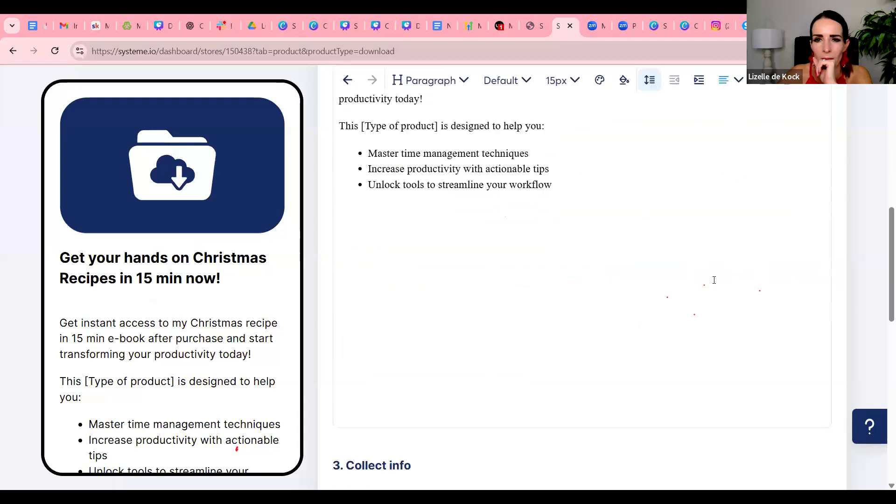
{"action": "scroll", "coordinate": [713, 281], "scroll_direction": "down", "scroll_amount": 3}
{"action": "scroll", "coordinate": [714, 282], "scroll_direction": "up", "scroll_amount": 2}
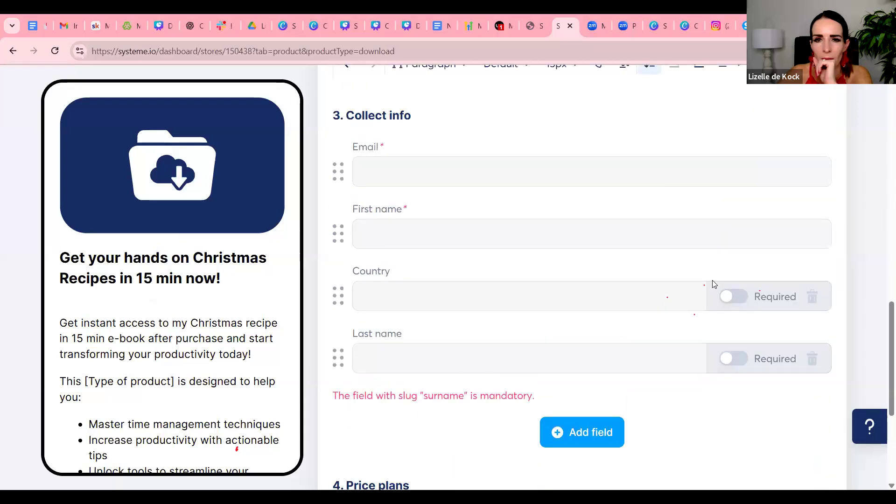
{"action": "left_click", "coordinate": [733, 296]}
{"action": "left_click", "coordinate": [736, 362]}
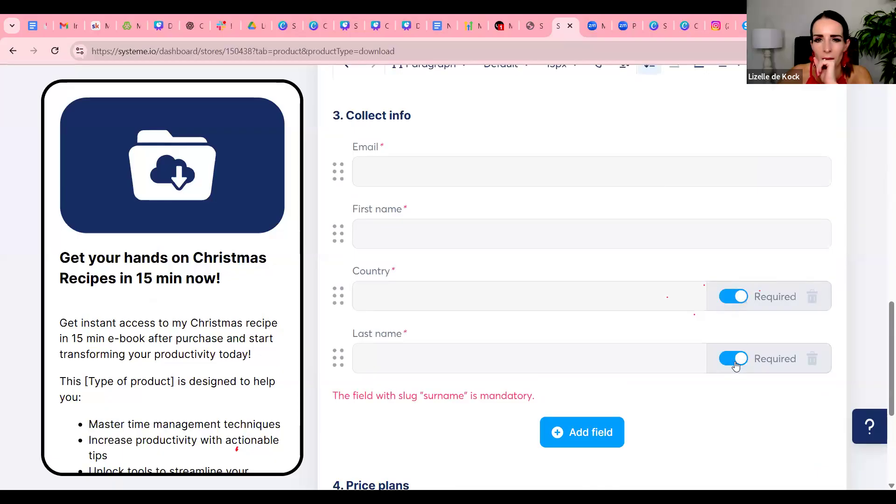
Proceed to the thank-you page, publish the Christmas Recipes in 15 min download, and check the store's product list
{"action": "scroll", "coordinate": [735, 365], "scroll_direction": "down", "scroll_amount": 5}
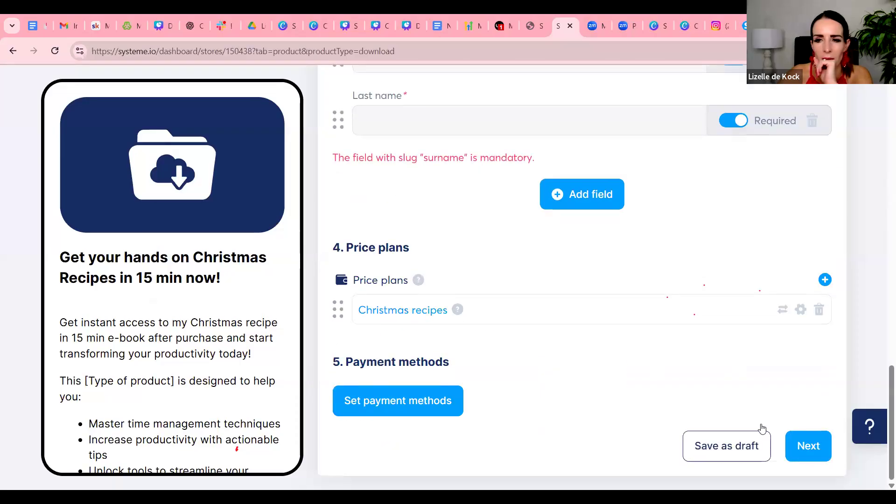
{"action": "left_click", "coordinate": [801, 448]}
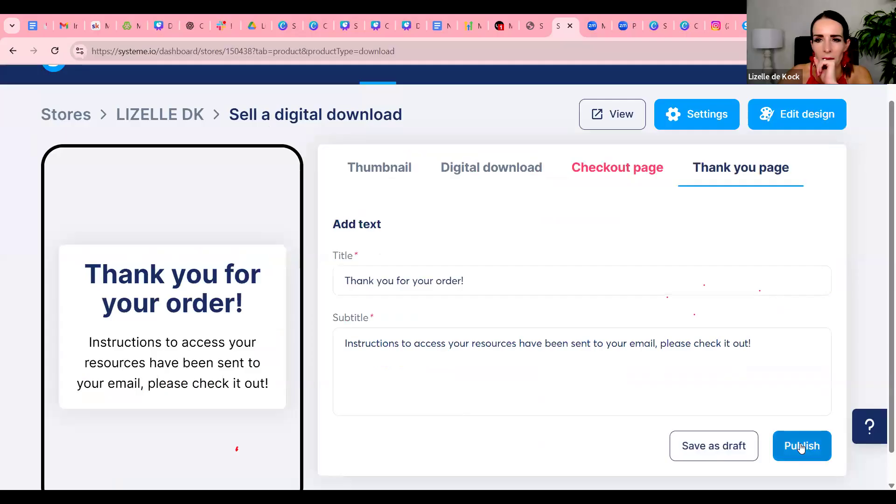
{"action": "left_click", "coordinate": [801, 447]}
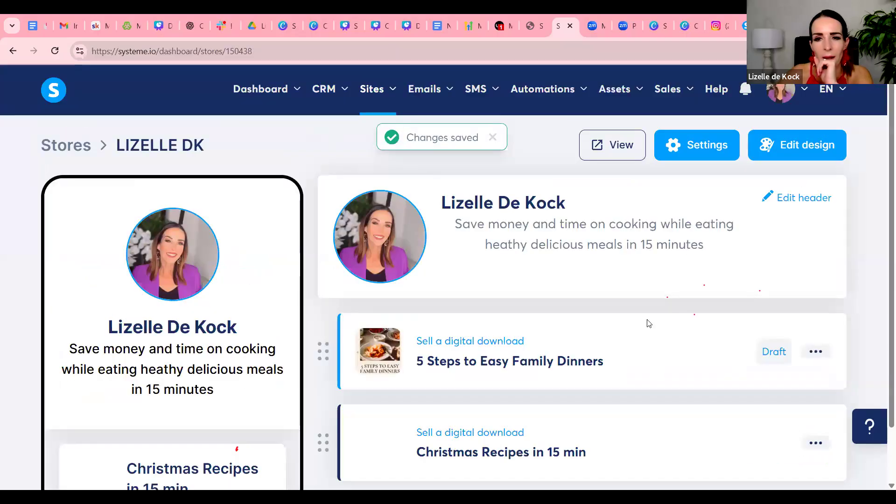
{"action": "scroll", "coordinate": [642, 319], "scroll_direction": "down", "scroll_amount": 1}
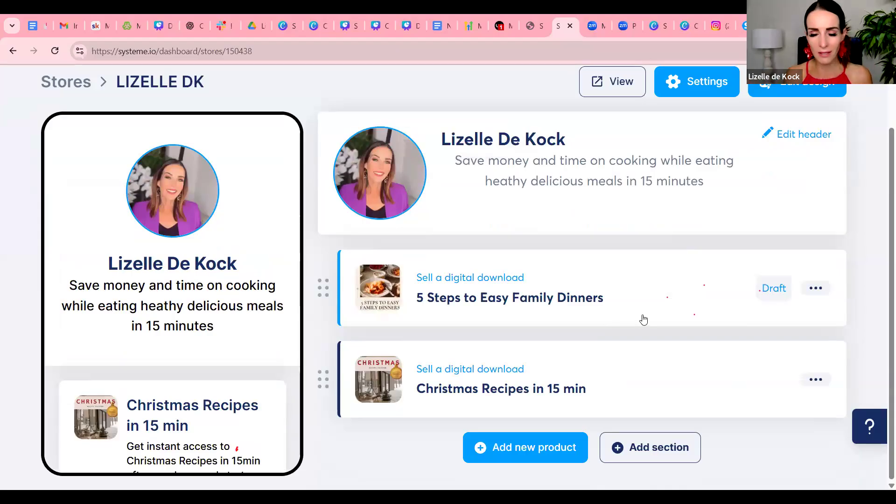
{"action": "scroll", "coordinate": [651, 306], "scroll_direction": "up", "scroll_amount": 2}
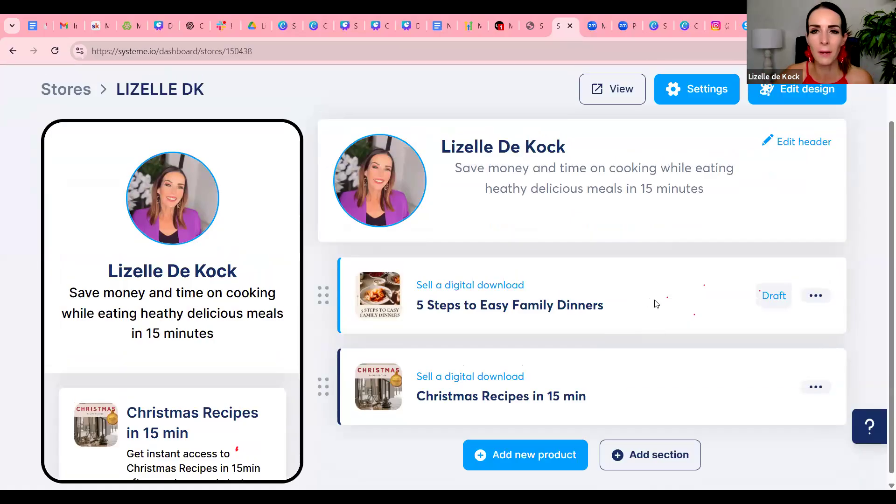
Copy the home page URL of the store containing the Christmas recipes from the digital stores list and open it in a new browser tab
{"action": "left_click", "coordinate": [372, 101]}
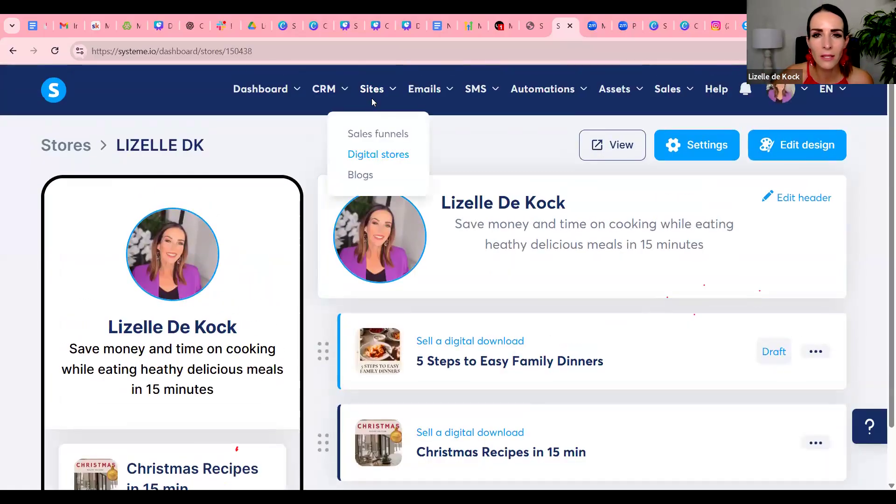
{"action": "left_click", "coordinate": [377, 158]}
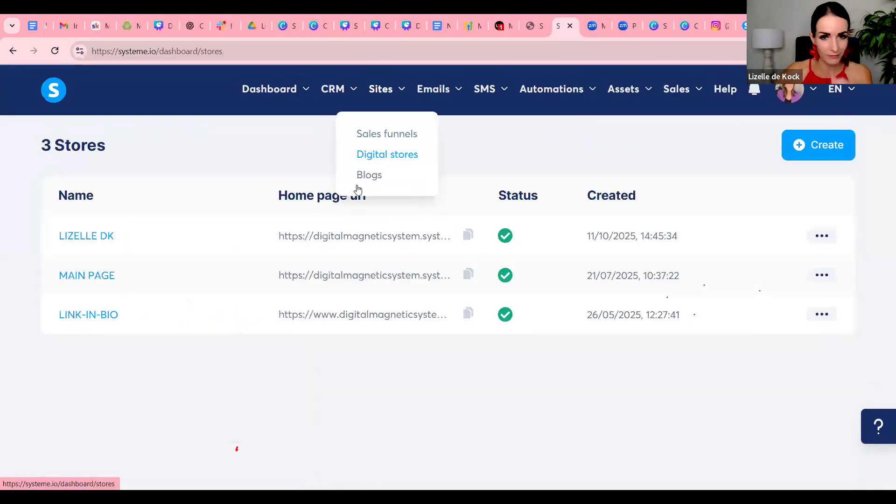
{"action": "left_click", "coordinate": [469, 237]}
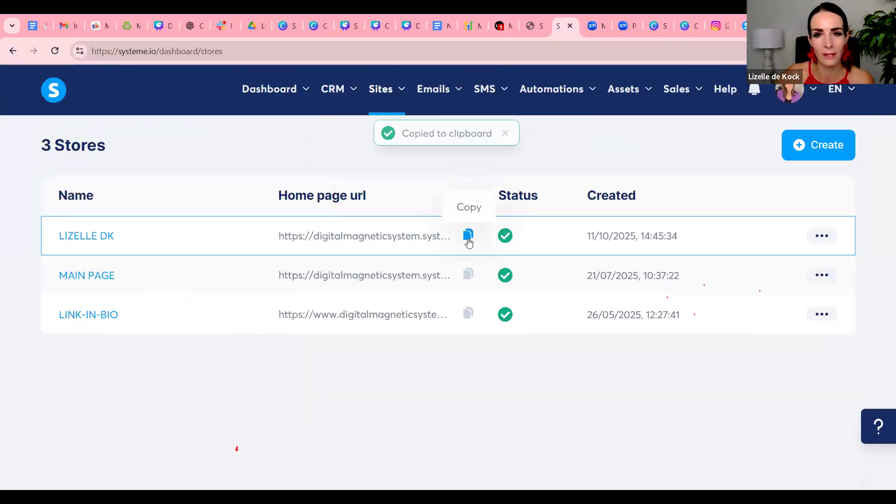
{"action": "key", "text": "ctrl+t"}
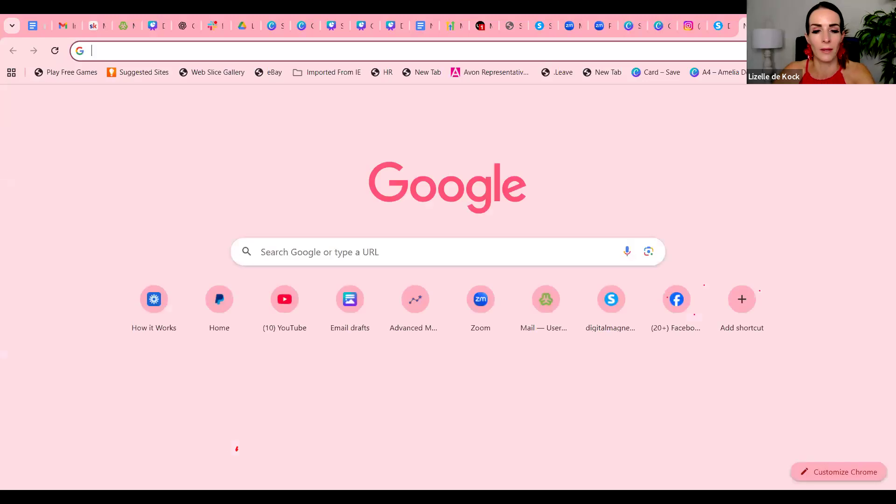
{"action": "key", "text": "ctrl+v"}
{"action": "key", "text": "Return"}
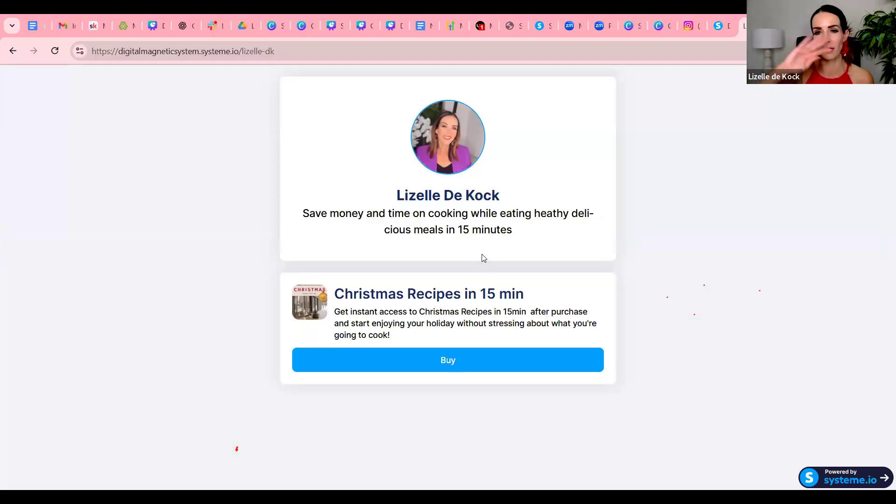
Open the Christmas Recipes in 15 min checkout page from the live store and review its image, description, customer fields, order summary and payment method
{"action": "left_click", "coordinate": [475, 358]}
{"action": "scroll", "coordinate": [581, 374], "scroll_direction": "down", "scroll_amount": 9}
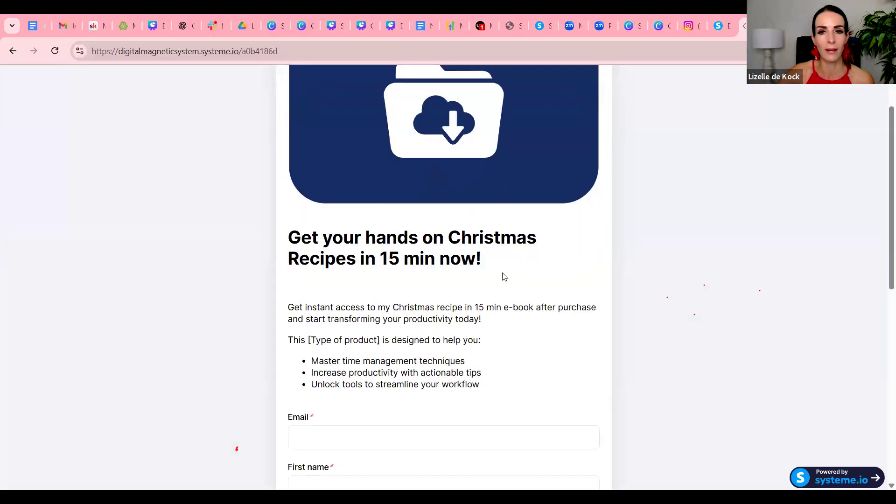
{"action": "scroll", "coordinate": [446, 314], "scroll_direction": "up", "scroll_amount": 5}
{"action": "scroll", "coordinate": [442, 316], "scroll_direction": "up", "scroll_amount": 3}
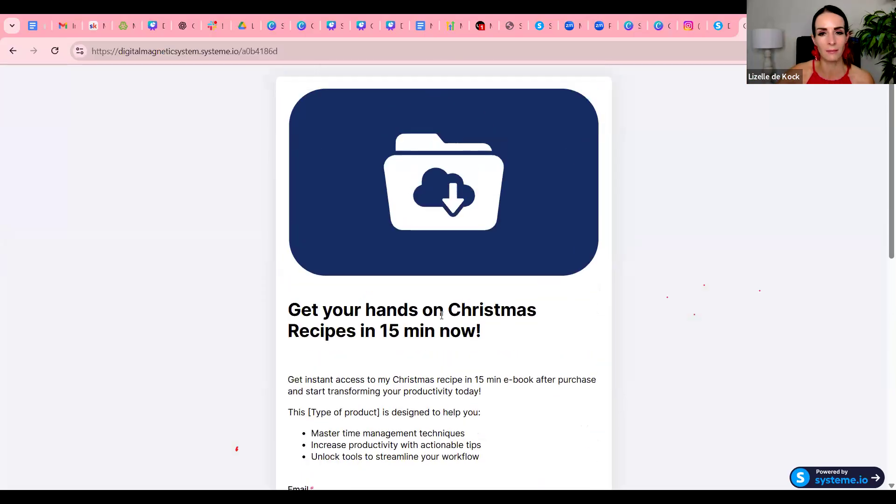
{"action": "scroll", "coordinate": [441, 315], "scroll_direction": "down", "scroll_amount": 2}
{"action": "scroll", "coordinate": [358, 176], "scroll_direction": "up", "scroll_amount": 2}
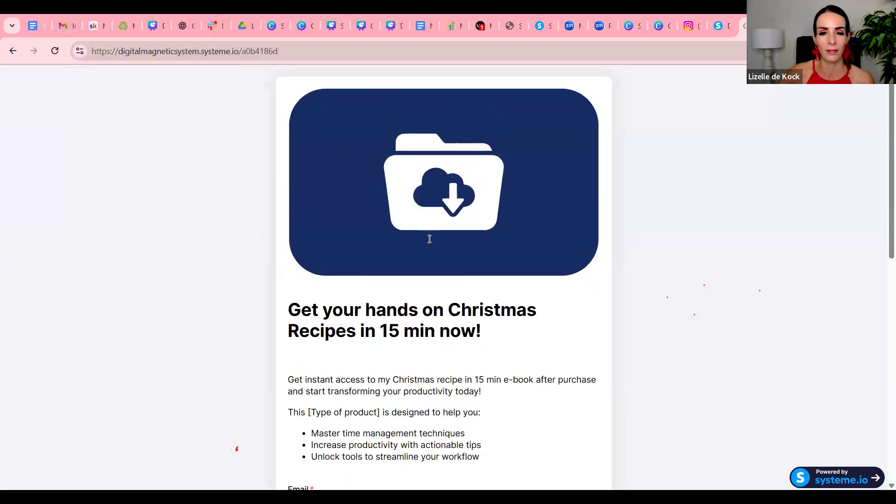
{"action": "scroll", "coordinate": [429, 239], "scroll_direction": "down", "scroll_amount": 11}
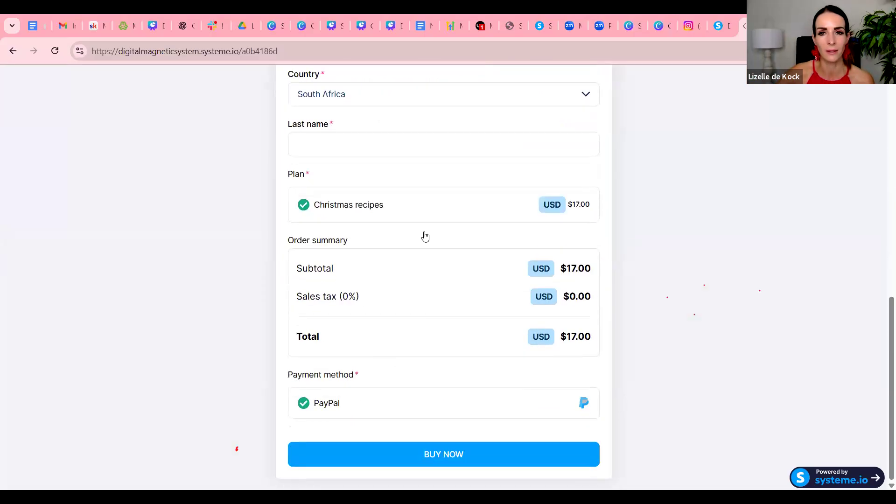